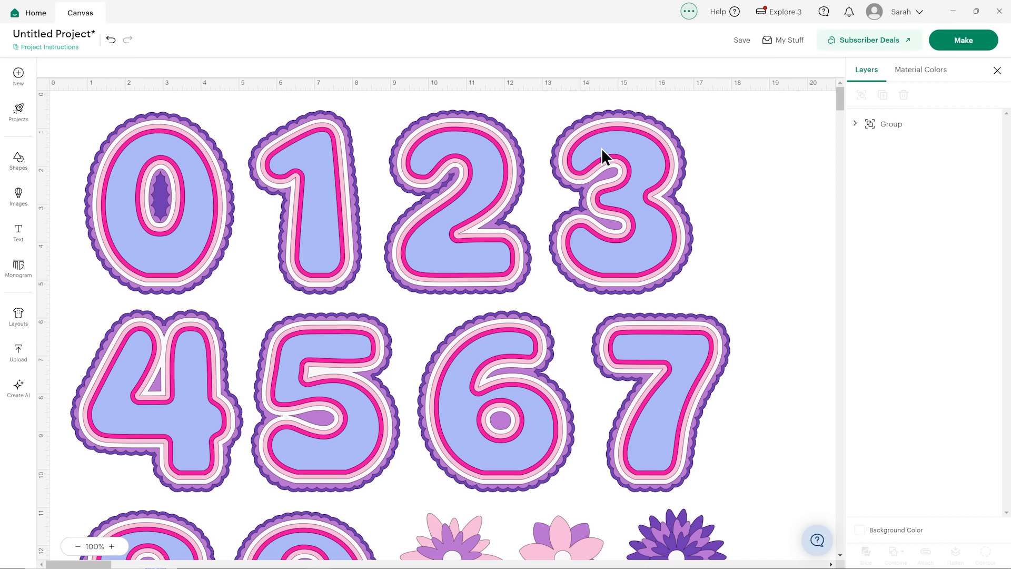
- Ungroup the uploaded number set so each numeral, flower and butterfly is a separate layered image
click(601, 148)
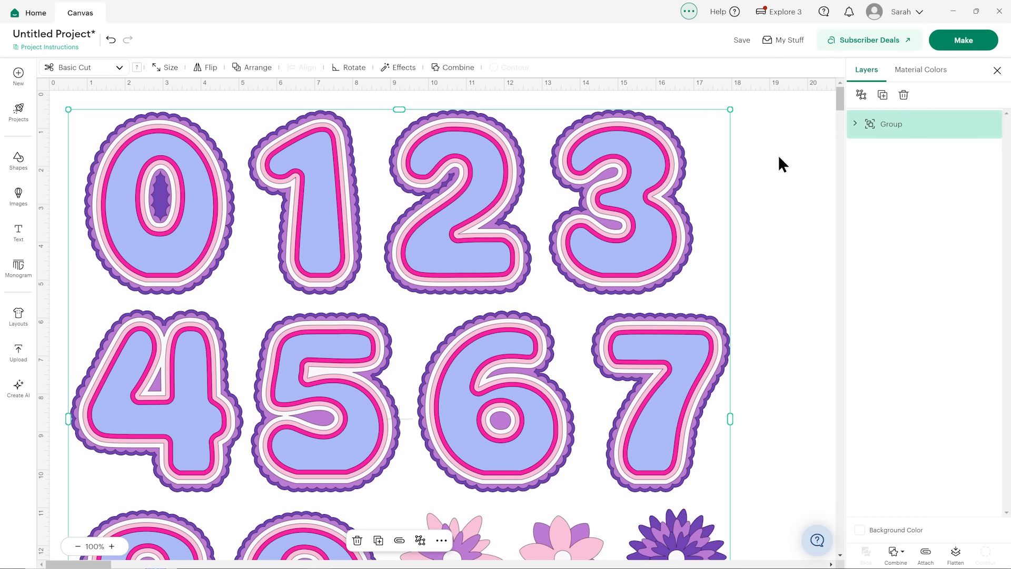
click(862, 95)
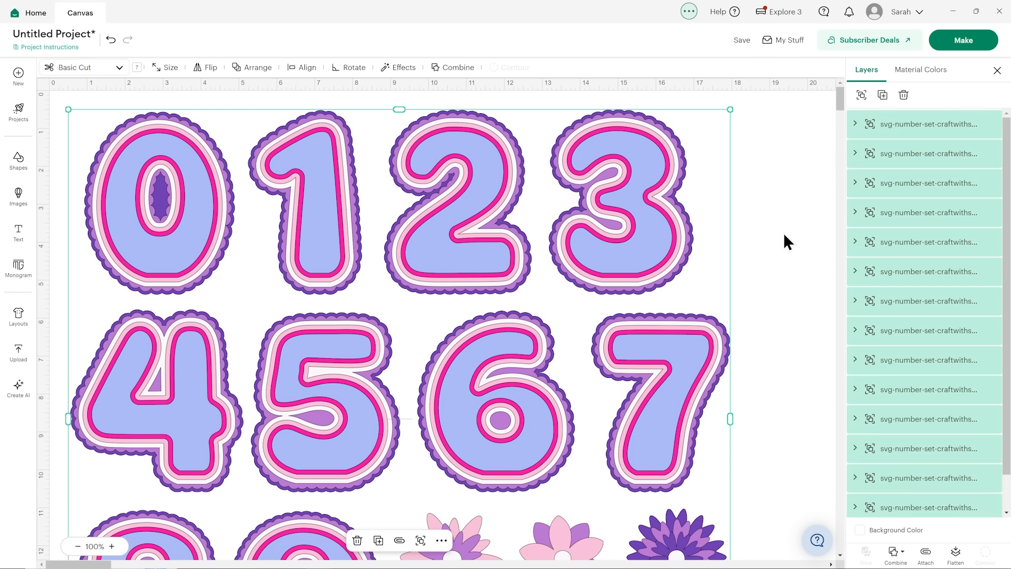
click(782, 233)
- Move the numerals 5 and 0 out of the set into the empty canvas space beside it
click(79, 548)
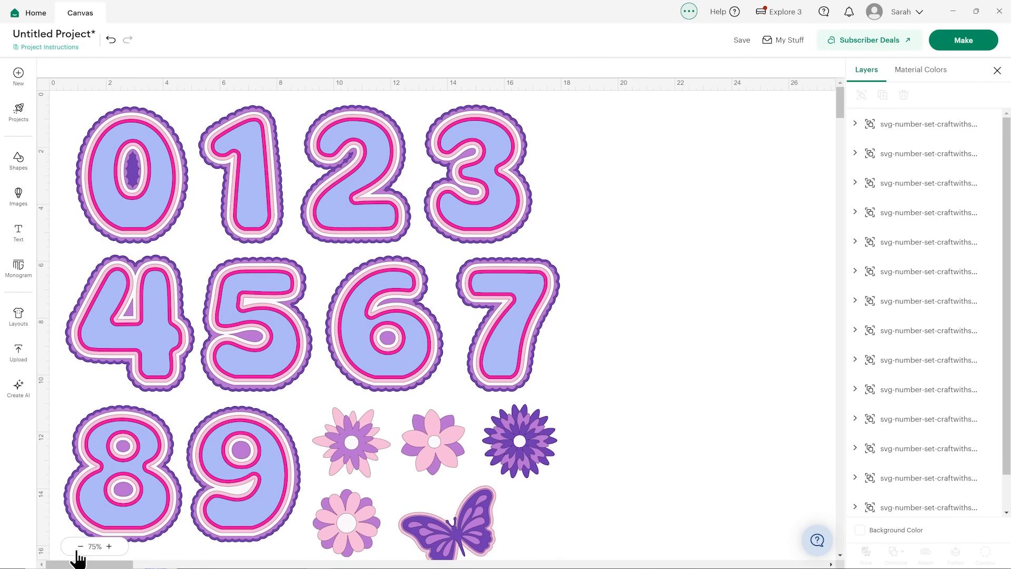
drag(278, 354, 744, 228)
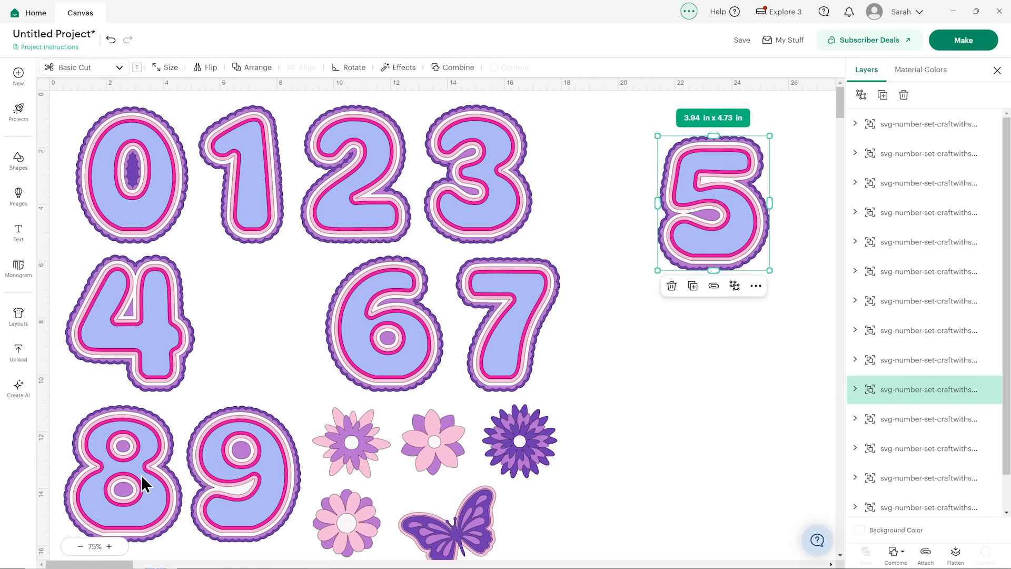
scroll(131, 494, down, 3)
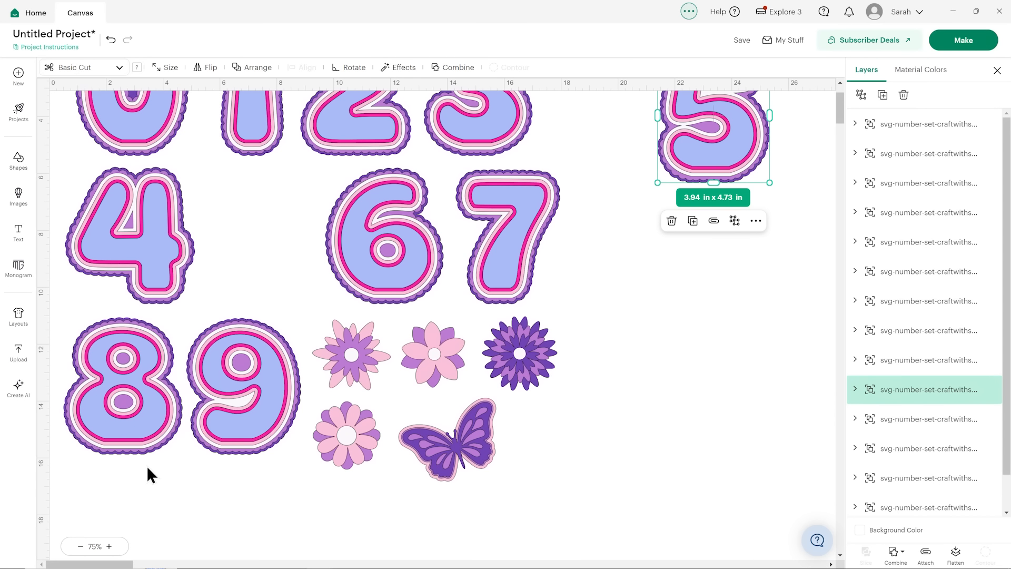
scroll(147, 165, up, 3)
drag(147, 165, 798, 224)
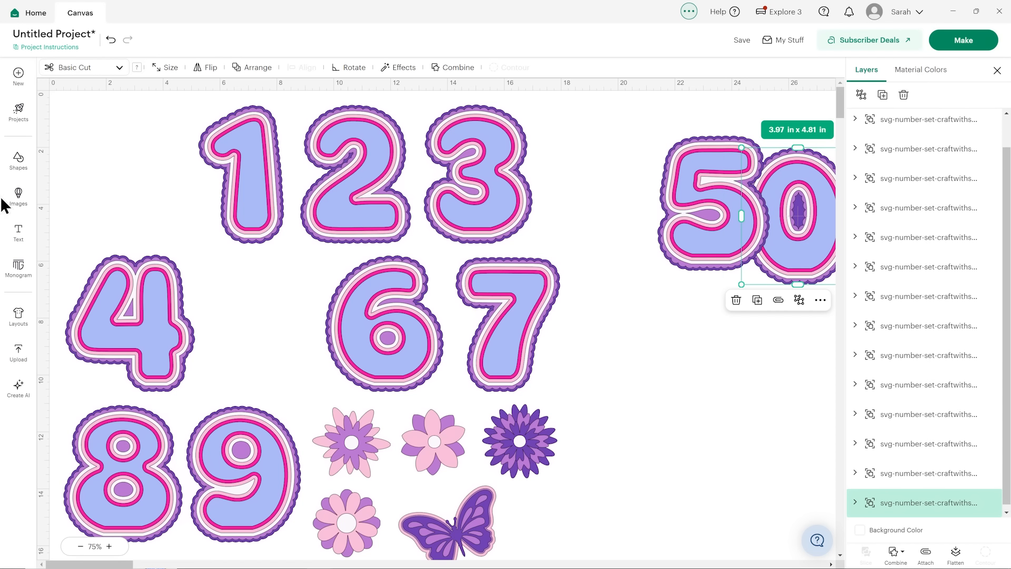
- Delete all the other numerals, keeping the flowers and butterfly, and place the 5 and 0 side by side above them
drag(138, 138, 594, 335)
key(Delete)
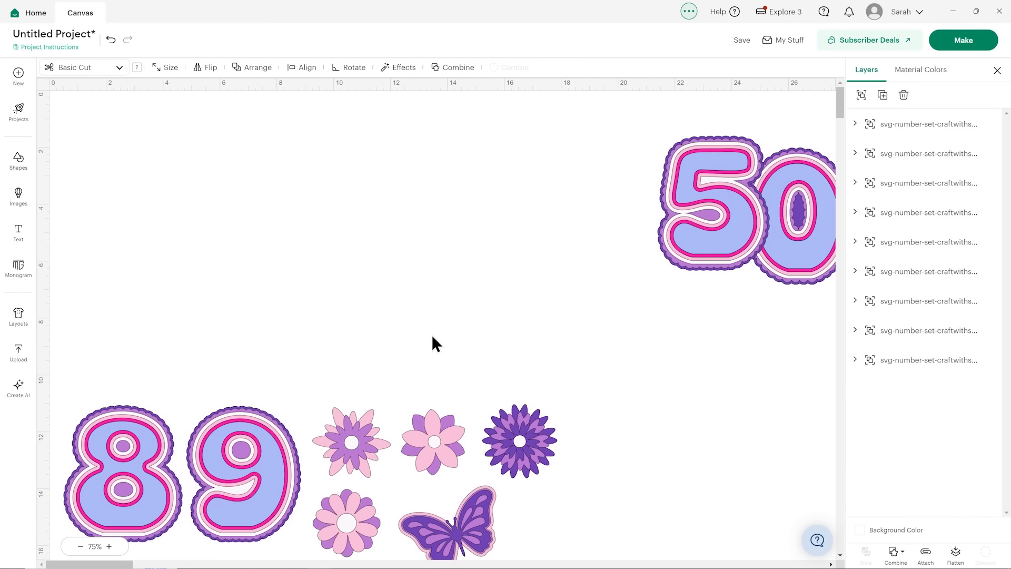
drag(71, 386, 245, 478)
key(Delete)
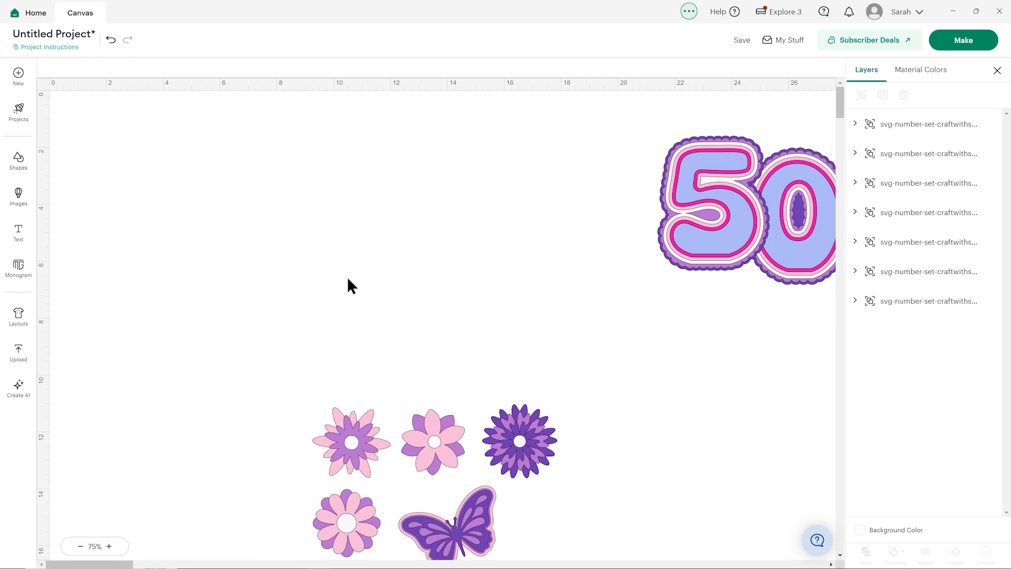
drag(609, 181, 239, 260)
click(359, 252)
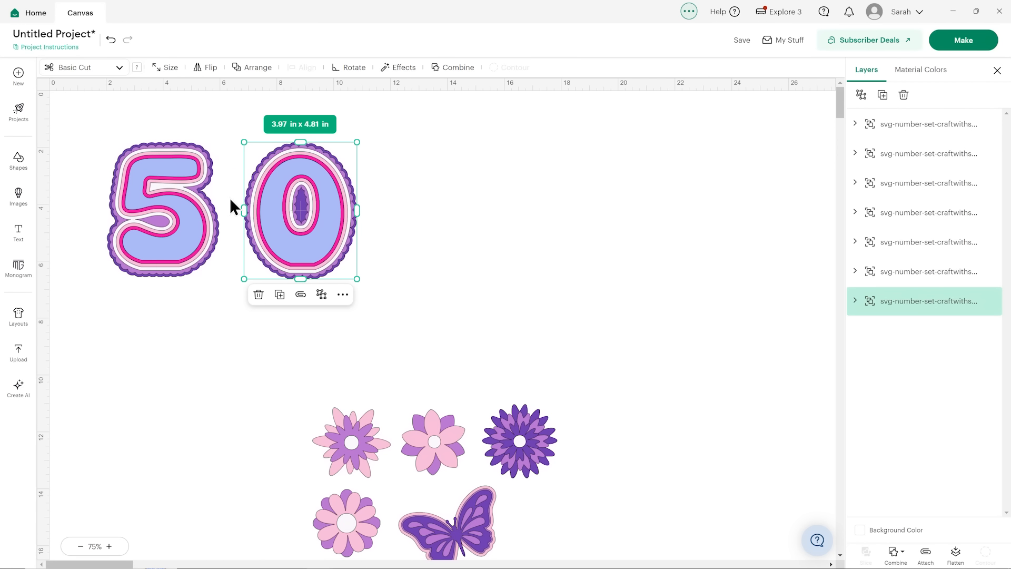
- Set the height of the numeral 5 to 5 in with its proportions locked
click(179, 198)
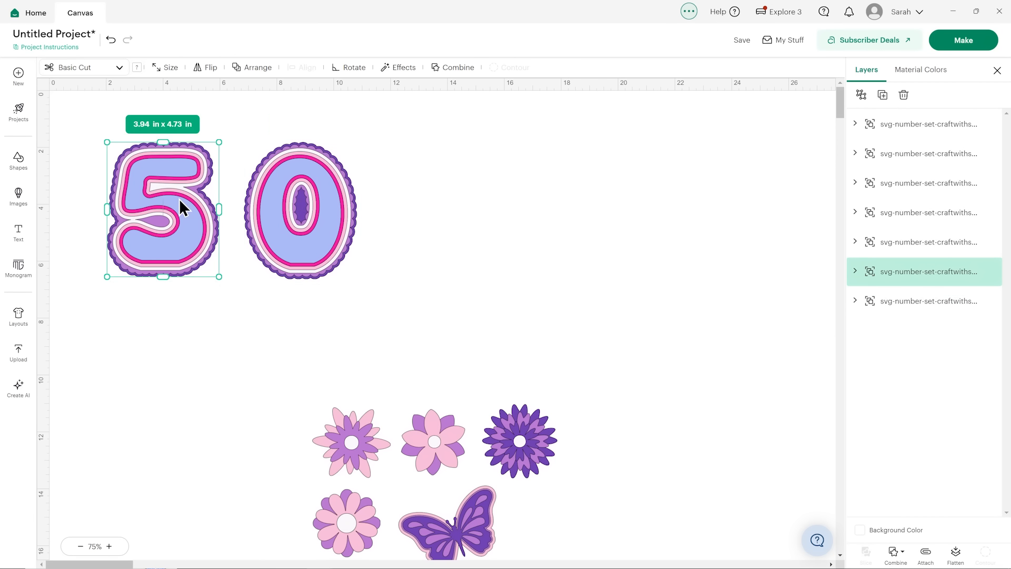
click(171, 68)
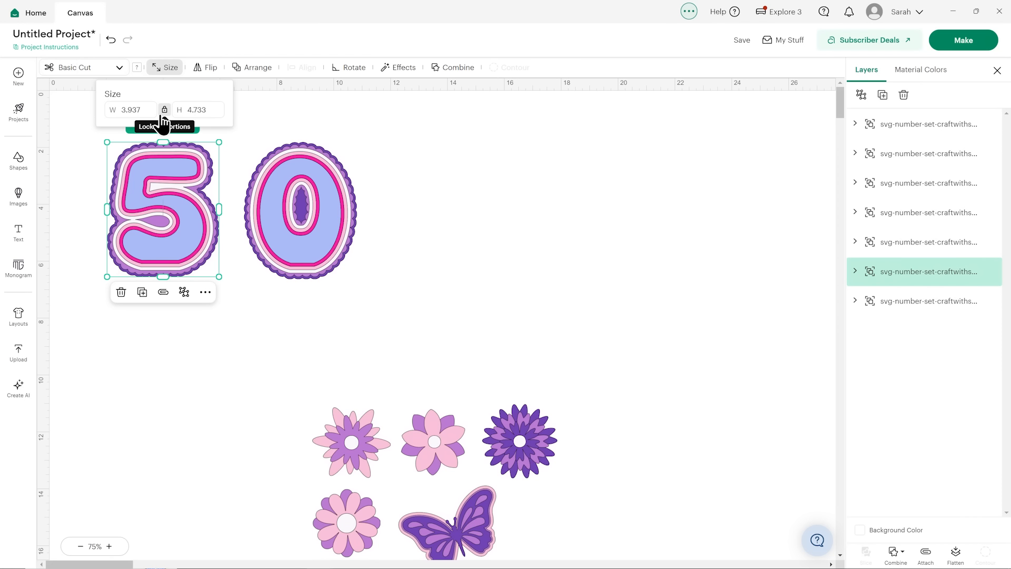
click(196, 109)
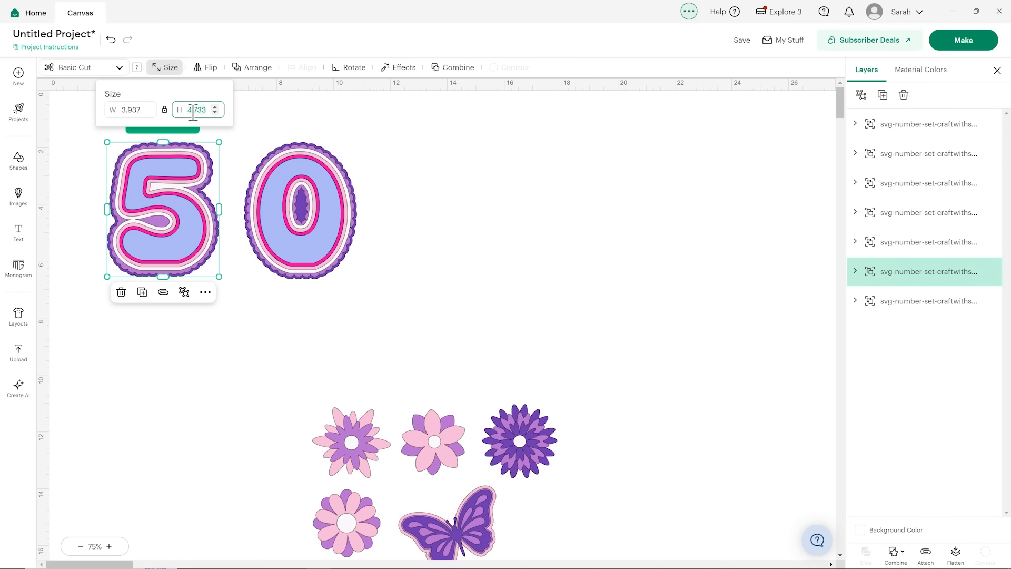
key(Return)
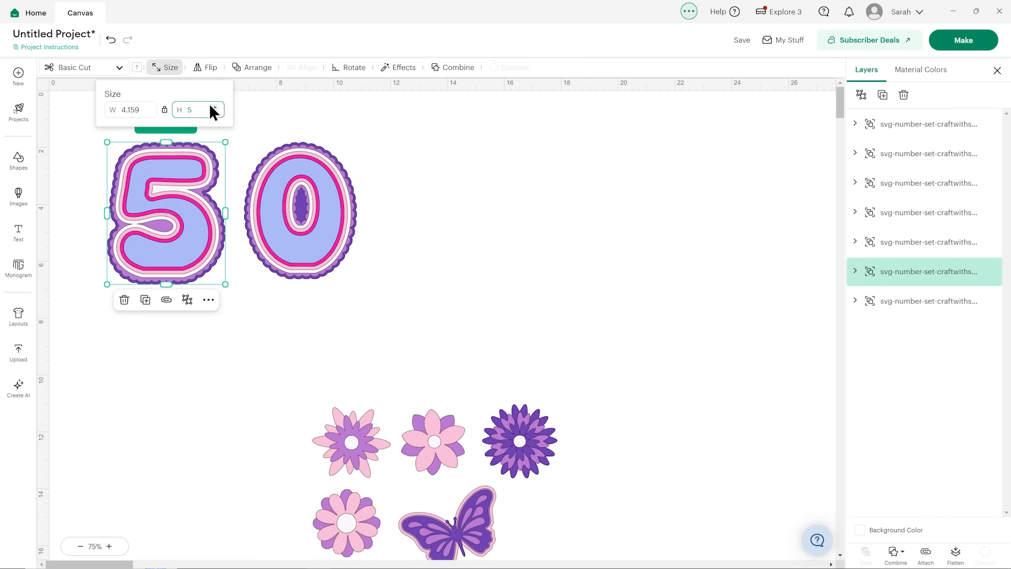
- Set the height of the numeral 0 to 5 in with its proportions locked
click(262, 166)
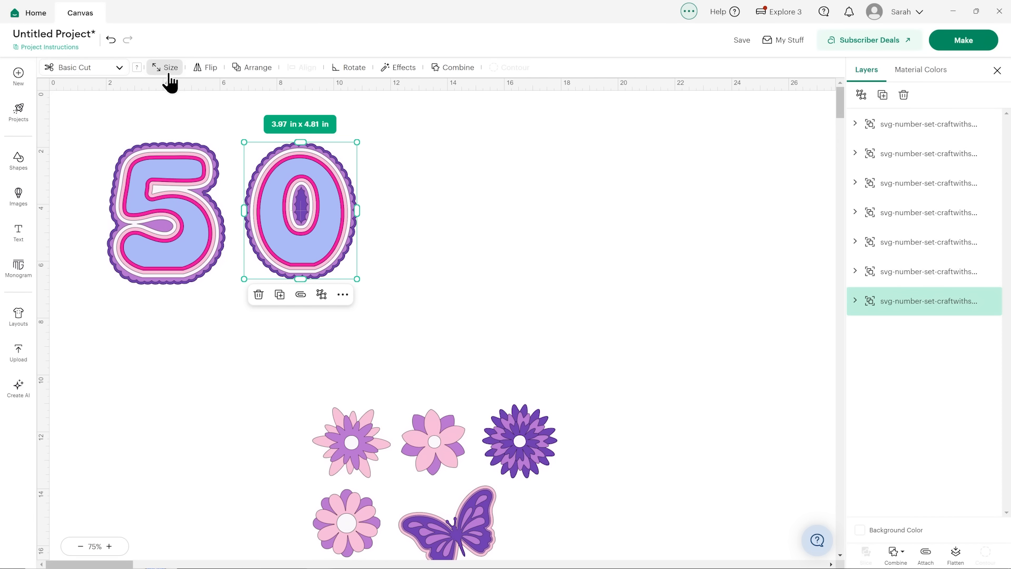
click(170, 75)
click(196, 109)
text(5)
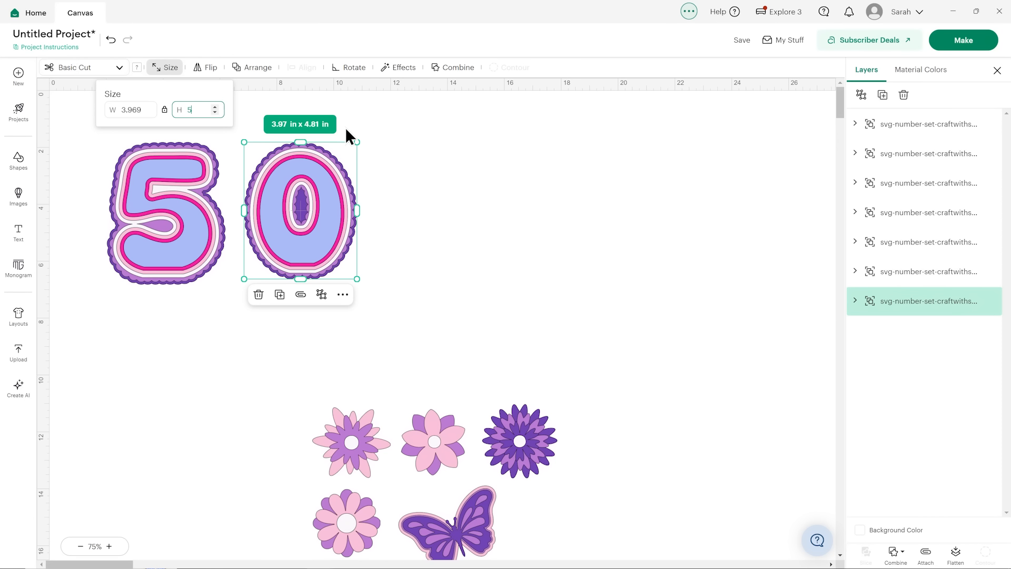
key(Return)
click(346, 127)
- Move the 0 against the 5 so that their scalloped borders overlap
click(109, 547)
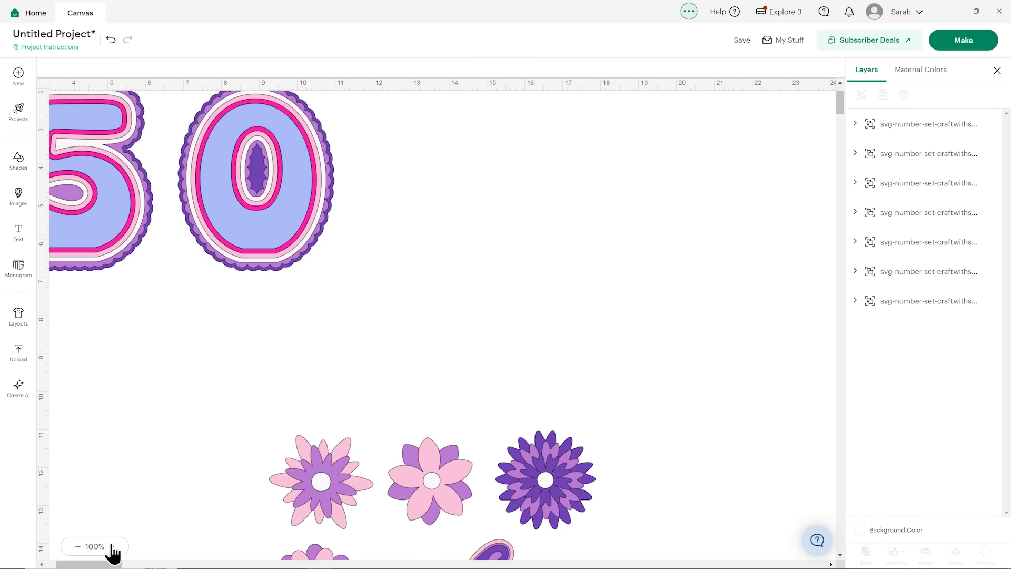
click(109, 547)
drag(101, 564, 80, 565)
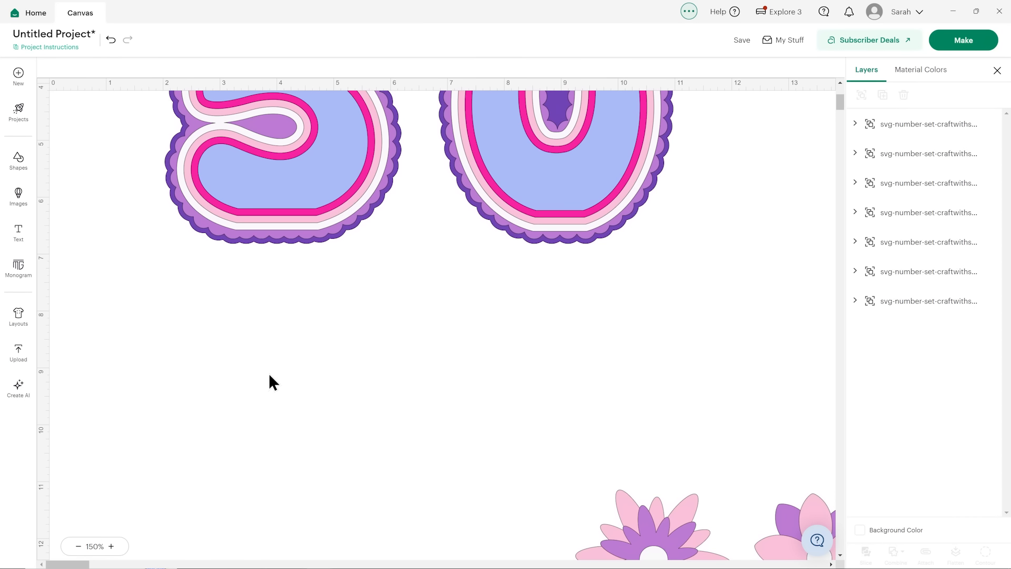
scroll(460, 378, up, 5)
drag(637, 346, 567, 337)
click(780, 267)
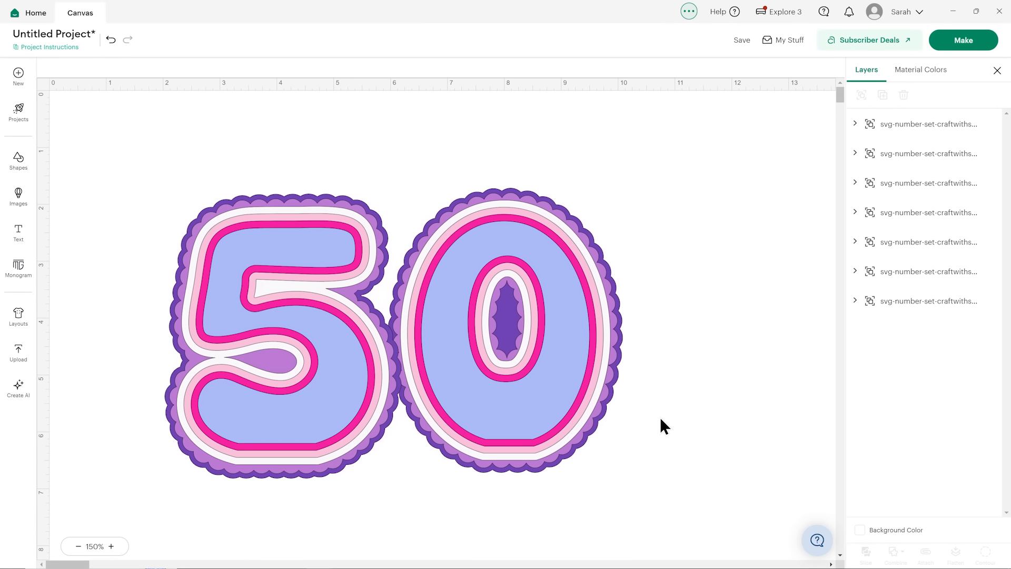
drag(626, 402, 587, 390)
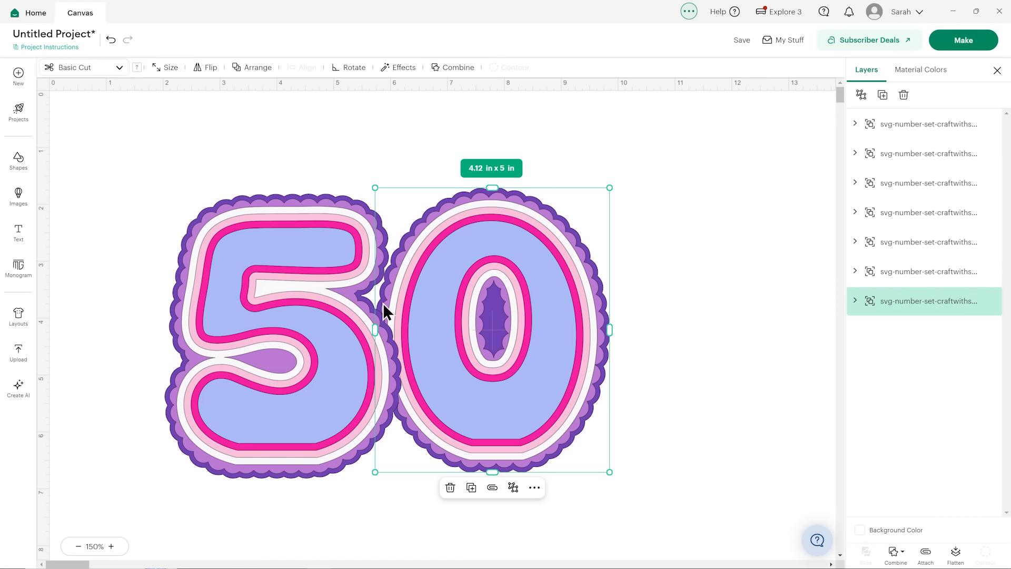
click(693, 300)
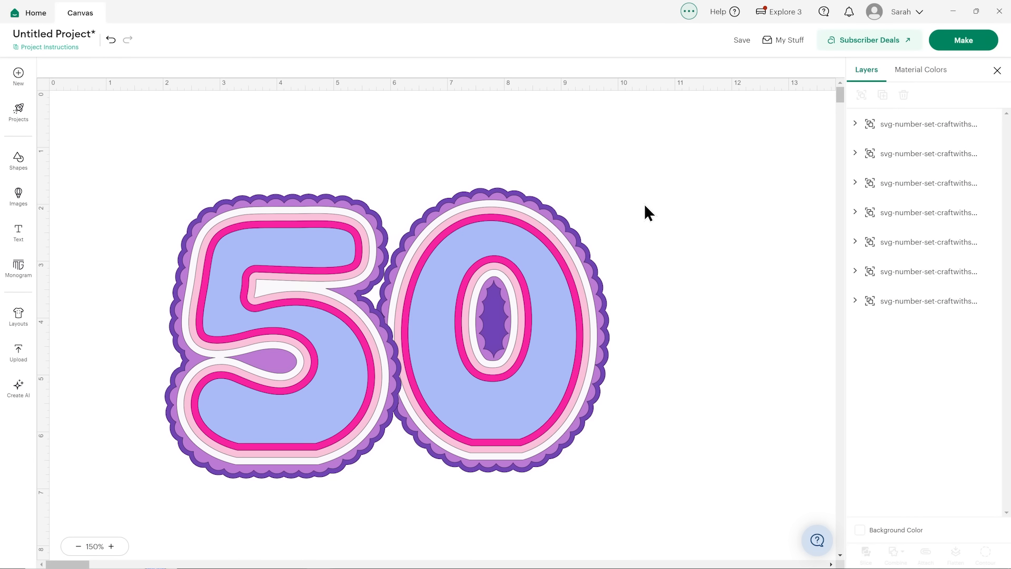
- Shift the 0 slightly away from the 5, ungroup it, and group its light and dark purple scalloped backing layers
drag(536, 317, 563, 312)
click(861, 94)
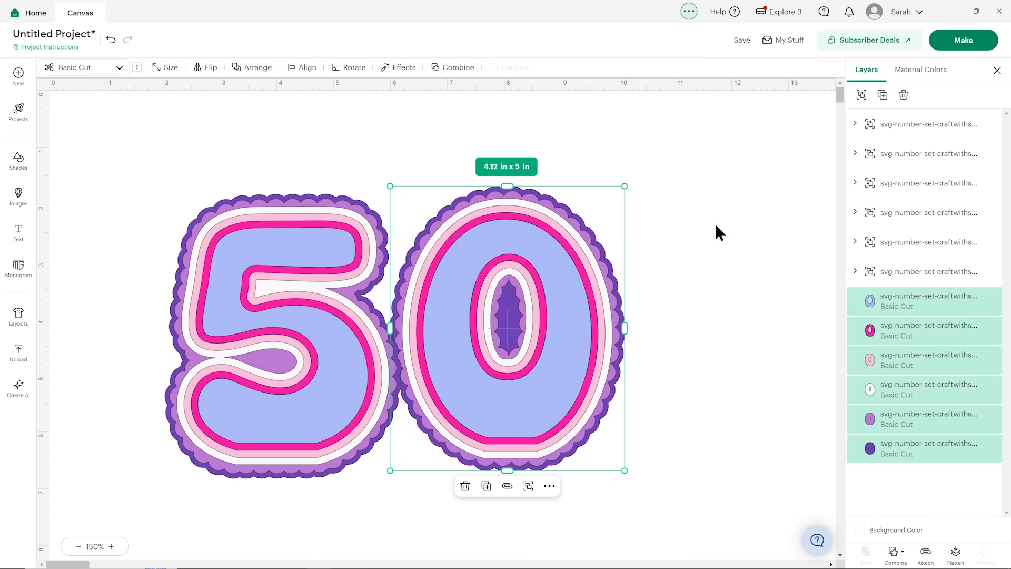
click(704, 238)
click(902, 457)
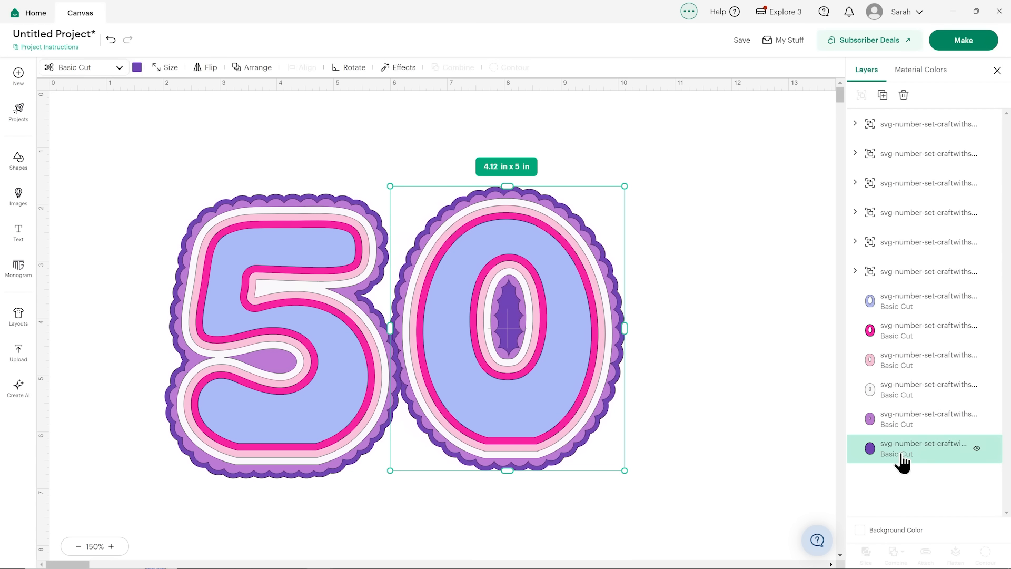
shift+click(900, 424)
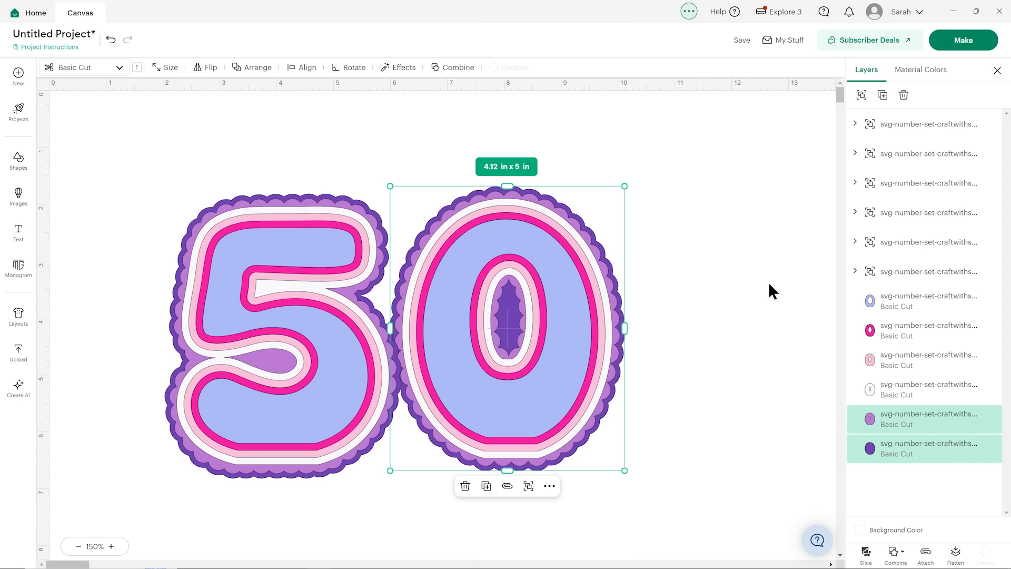
click(862, 95)
- Group the 0's blue, hot pink, light pink and white layers and bring that group to the front of the layer order
click(893, 392)
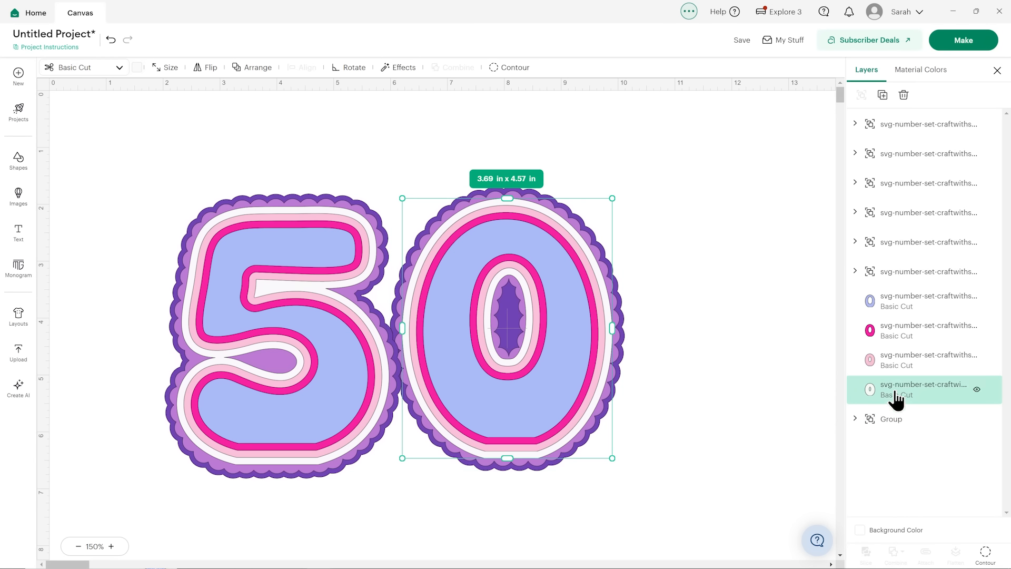
shift+click(902, 331)
shift+click(901, 309)
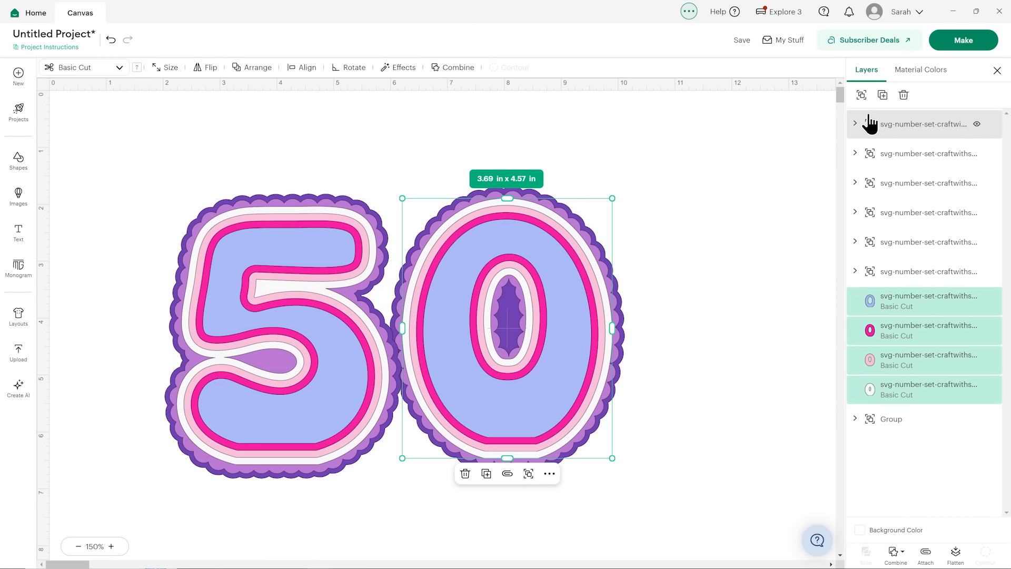
click(861, 96)
drag(896, 301, 890, 124)
click(768, 242)
- Move both groups of the 0 closer to the 5 so the borders overlap, and group them together
drag(674, 345, 552, 302)
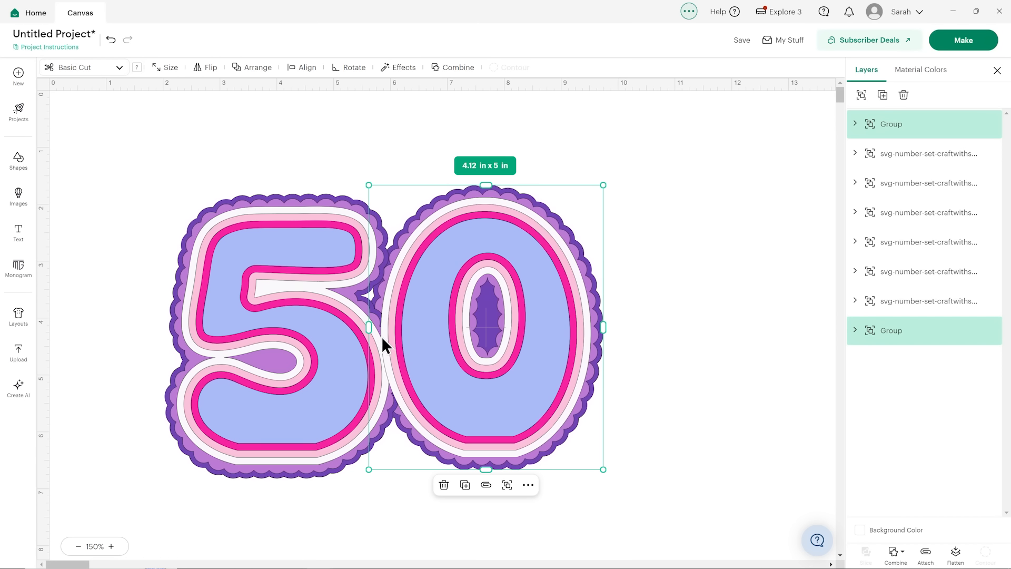
click(718, 258)
drag(571, 295, 467, 206)
click(861, 95)
click(753, 254)
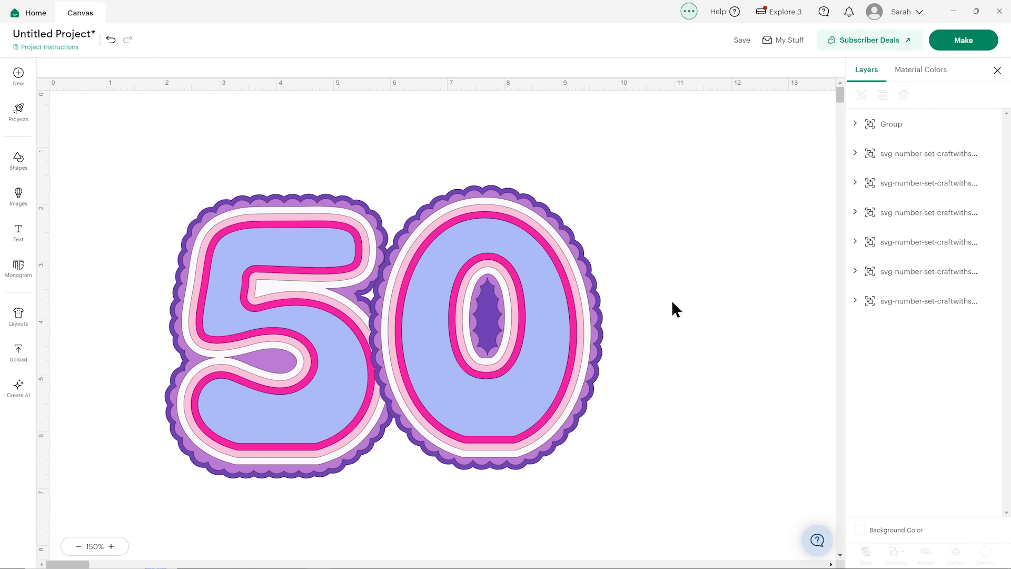
- Align the 5 and the 0 along their bottom edges
drag(669, 315, 245, 311)
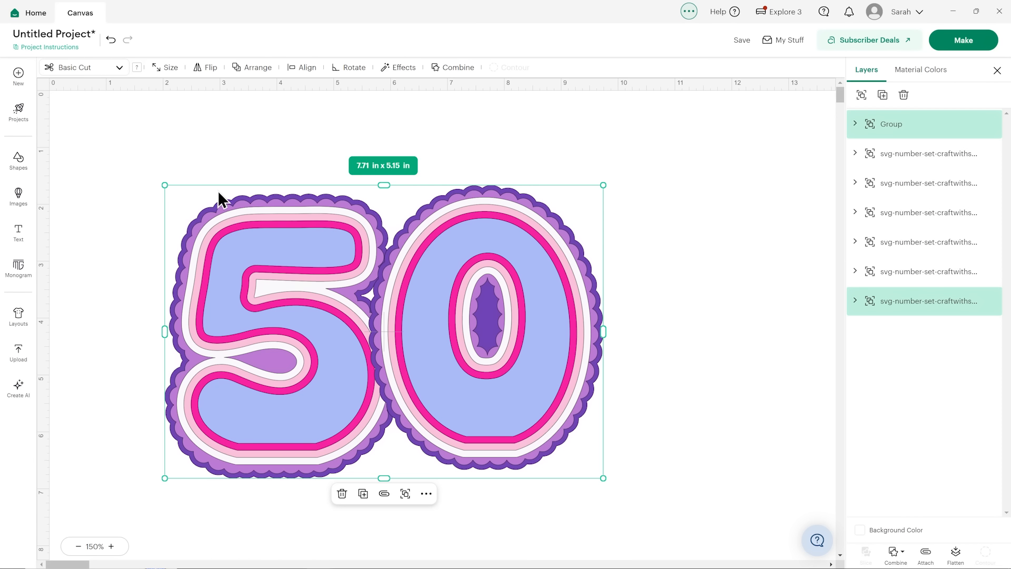
click(298, 68)
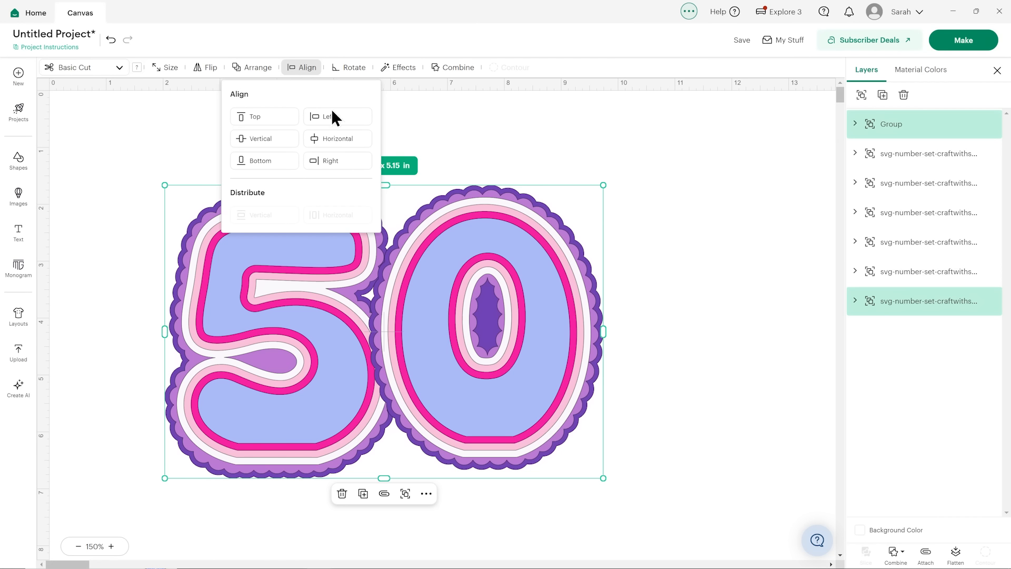
click(285, 163)
click(767, 306)
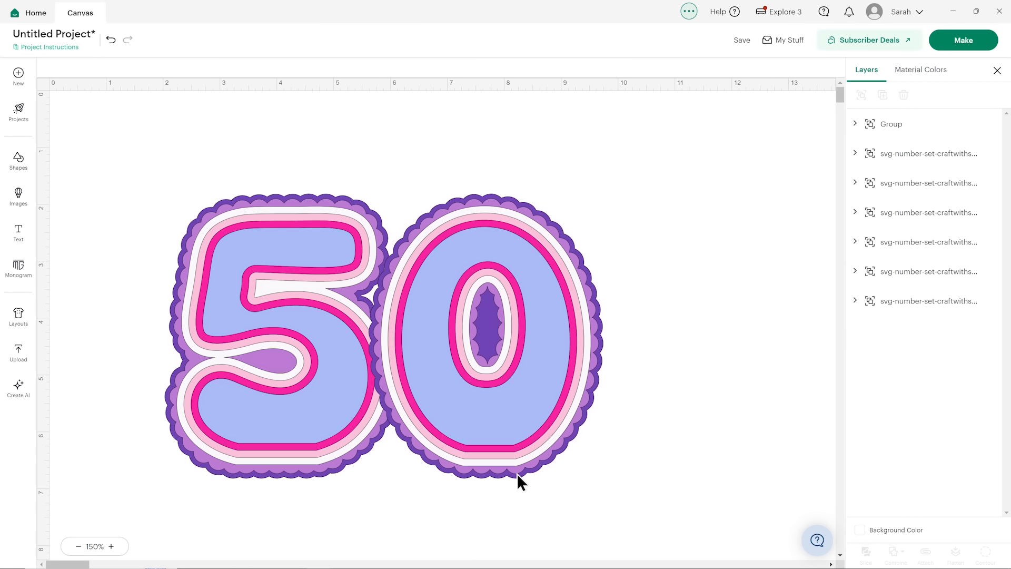
- Split the 0 back into its two groups and send the purple scalloped backing group behind the 5
click(485, 340)
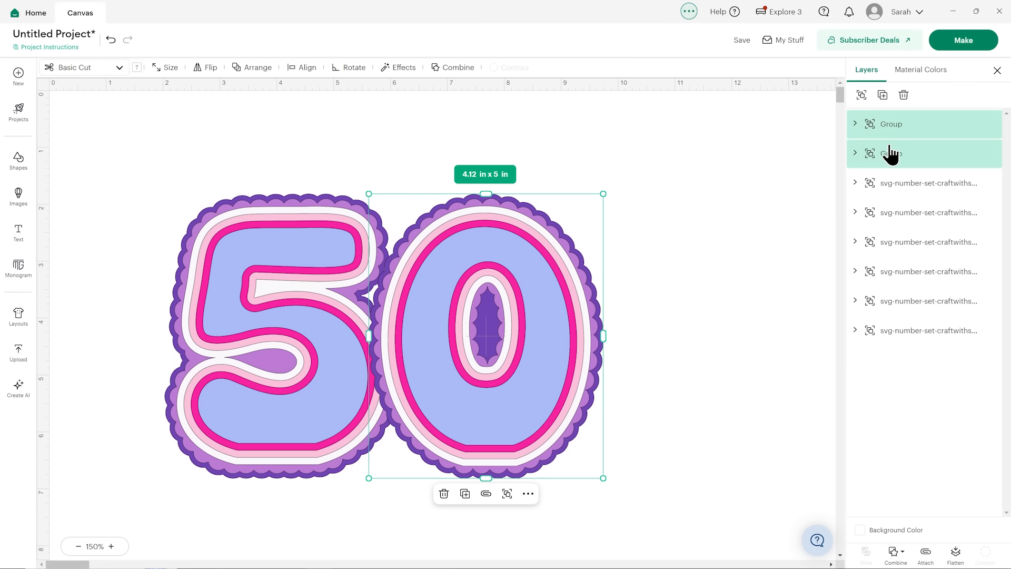
click(887, 154)
drag(879, 158, 871, 349)
click(767, 362)
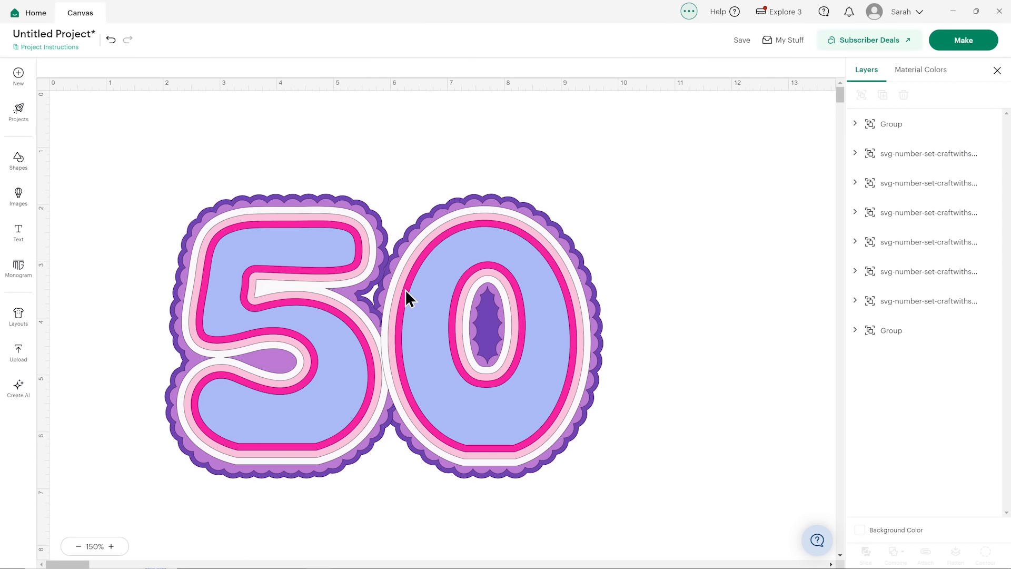
- Ungroup the 0's front group and its purple backing group into individual color layers
click(548, 262)
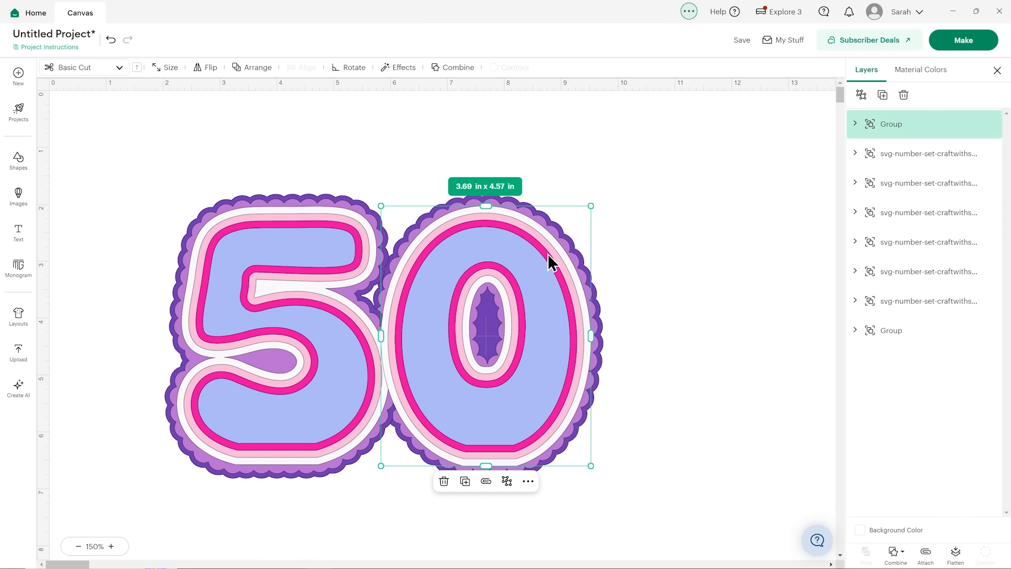
click(862, 94)
click(888, 427)
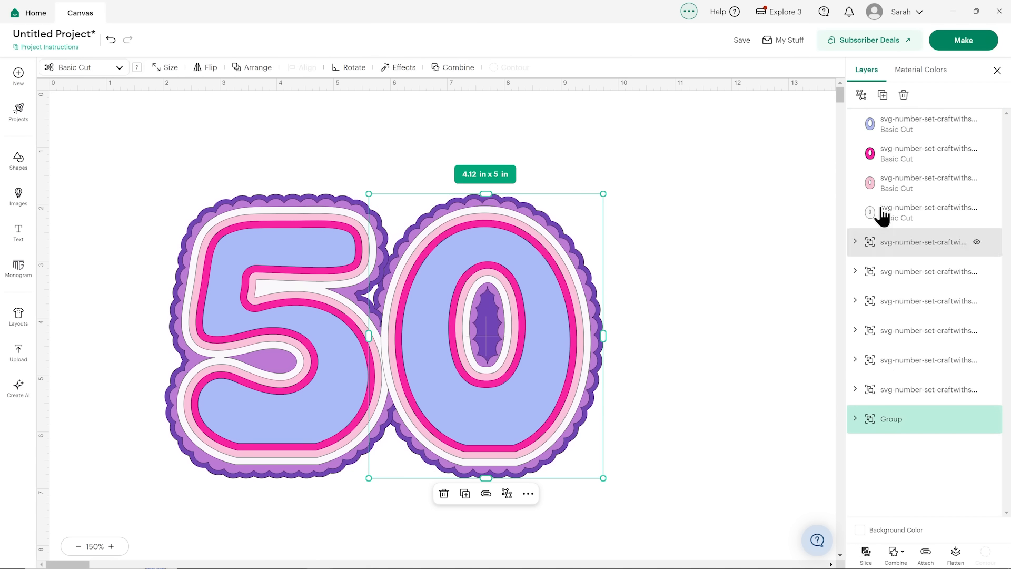
click(862, 95)
- Ungroup the 5 into its individual color layers
click(264, 255)
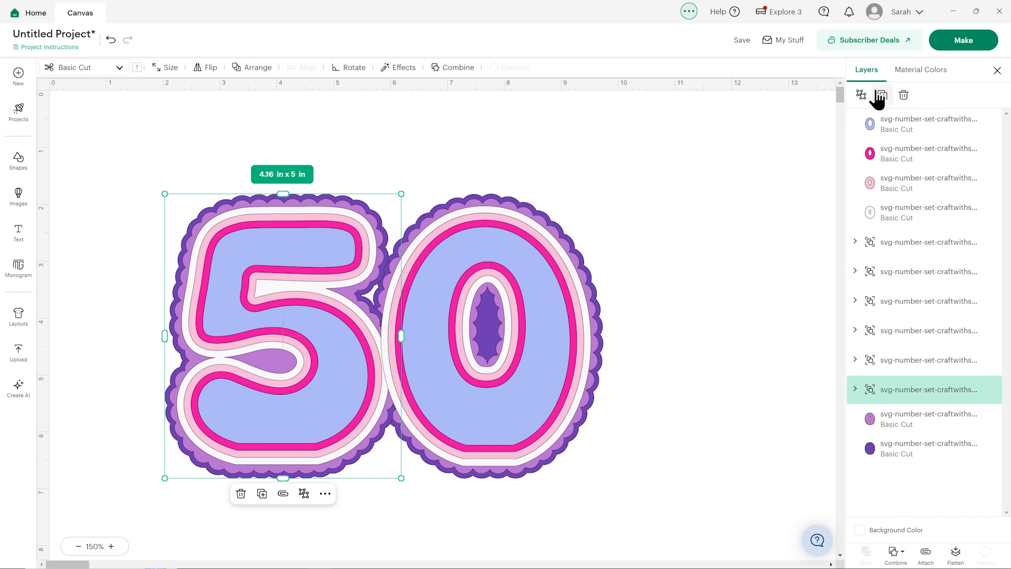
click(861, 95)
click(785, 217)
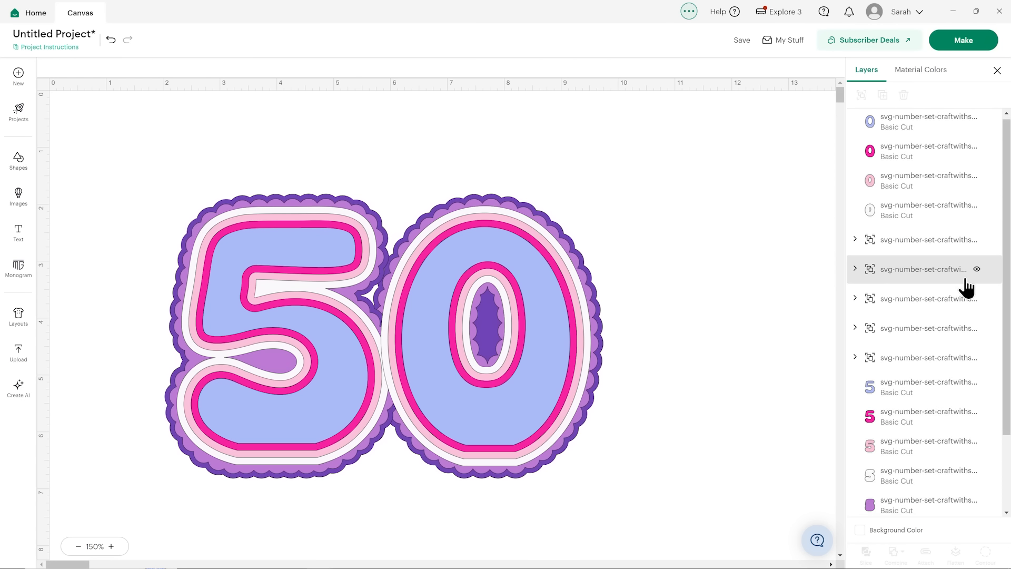
- Weld the dark purple scalloped backing layers of the 5 and the 0 into one shape
scroll(963, 282, down, 3)
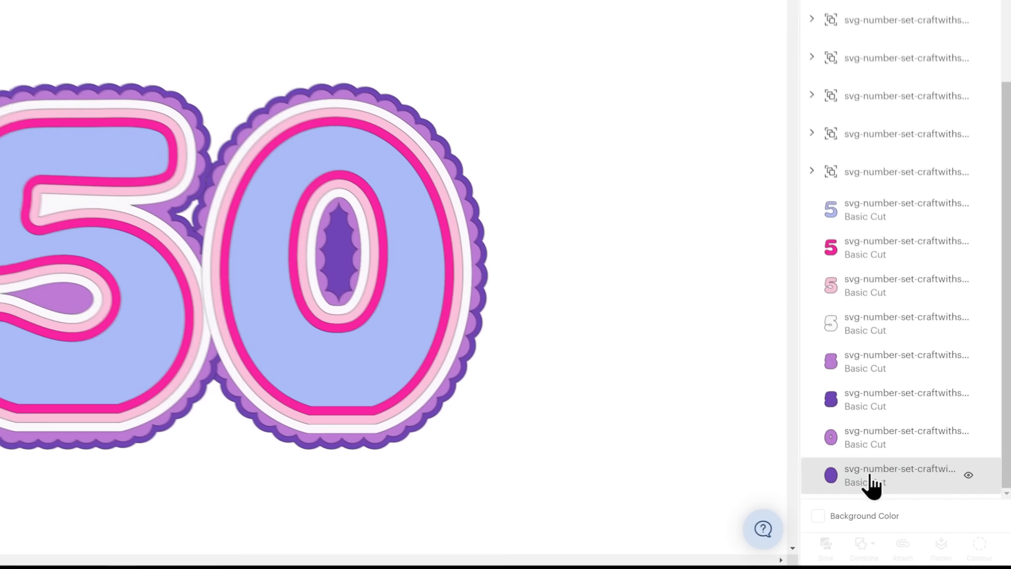
click(895, 495)
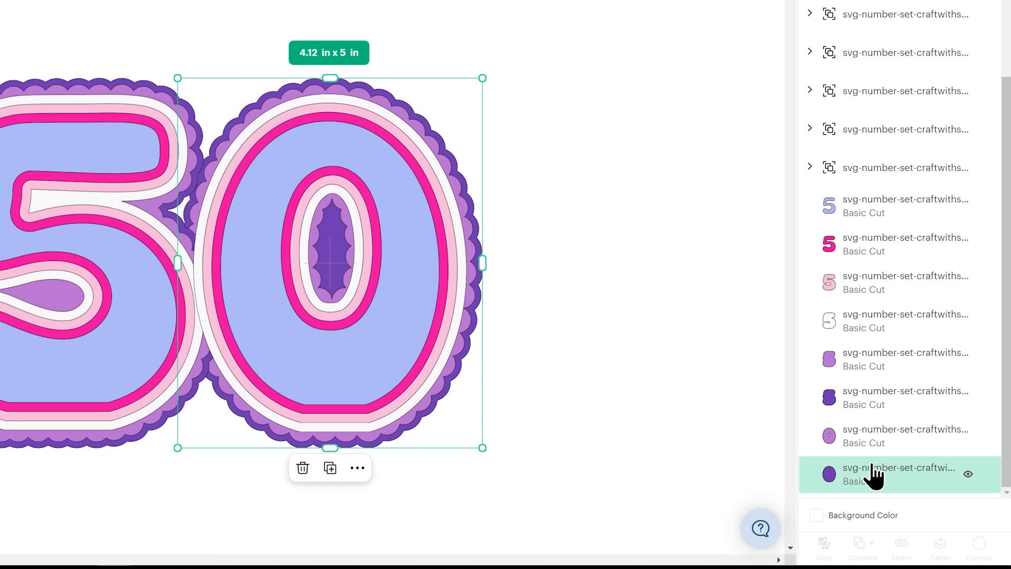
shift+click(901, 405)
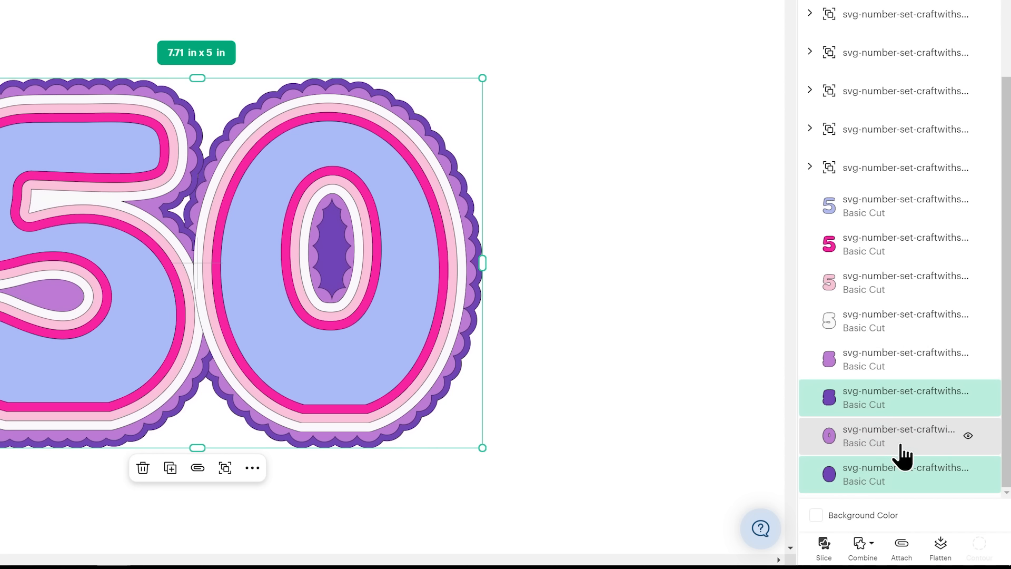
click(872, 544)
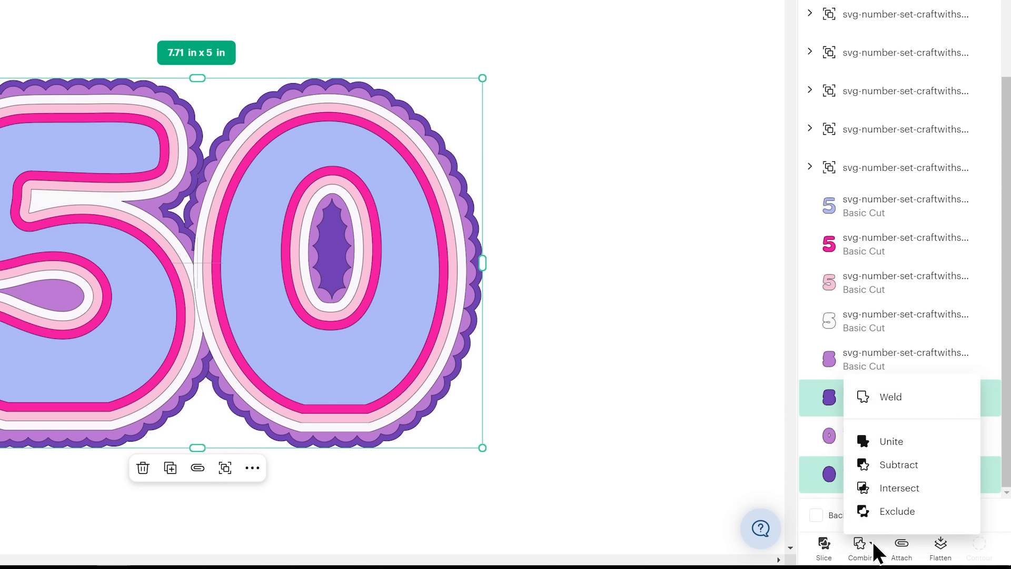
click(911, 409)
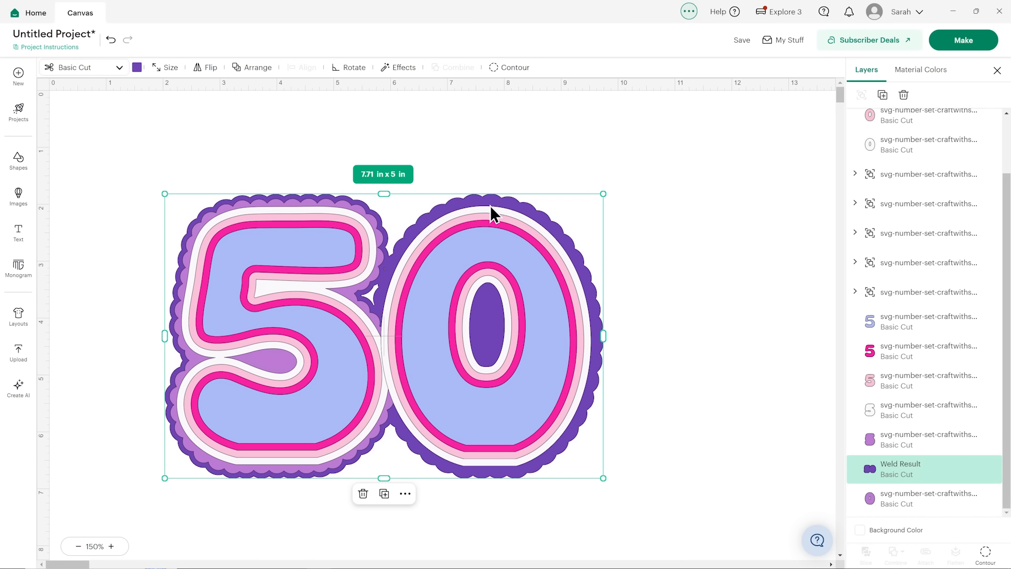
- Move the 0's light purple scalloped layer above the welded dark purple base and weld it to the 5's light purple layer
click(892, 501)
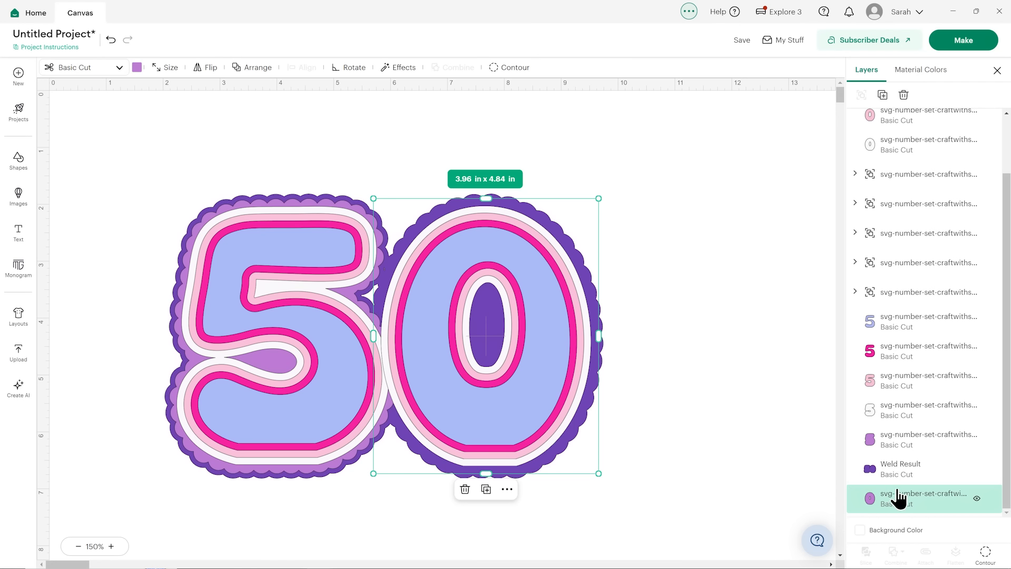
drag(880, 505, 895, 474)
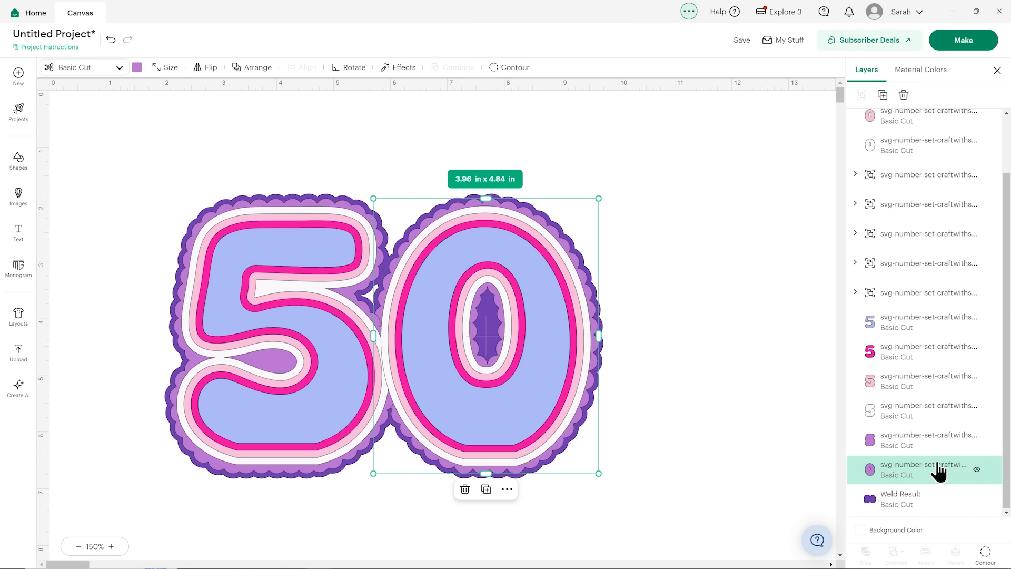
shift+click(936, 446)
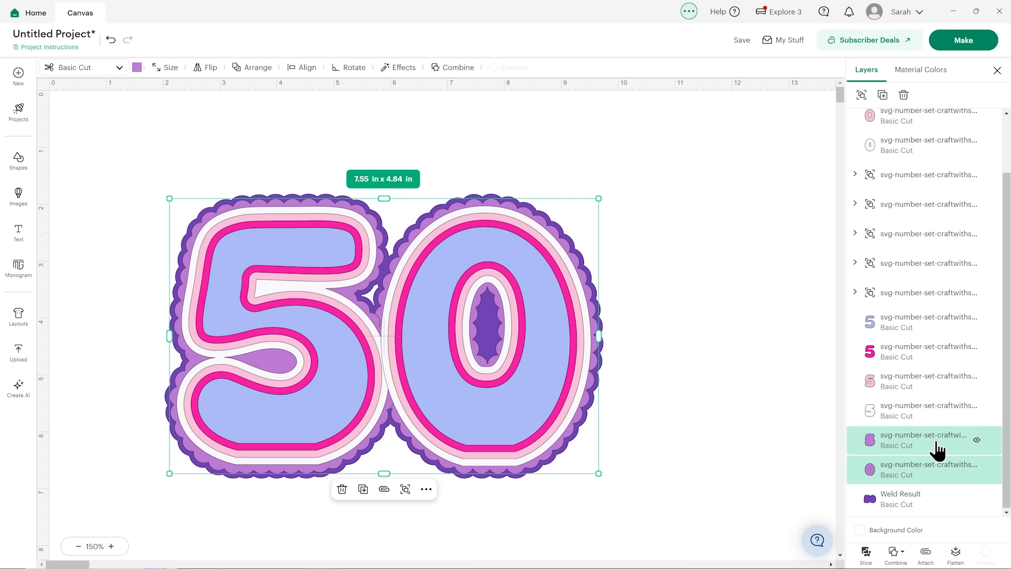
click(895, 552)
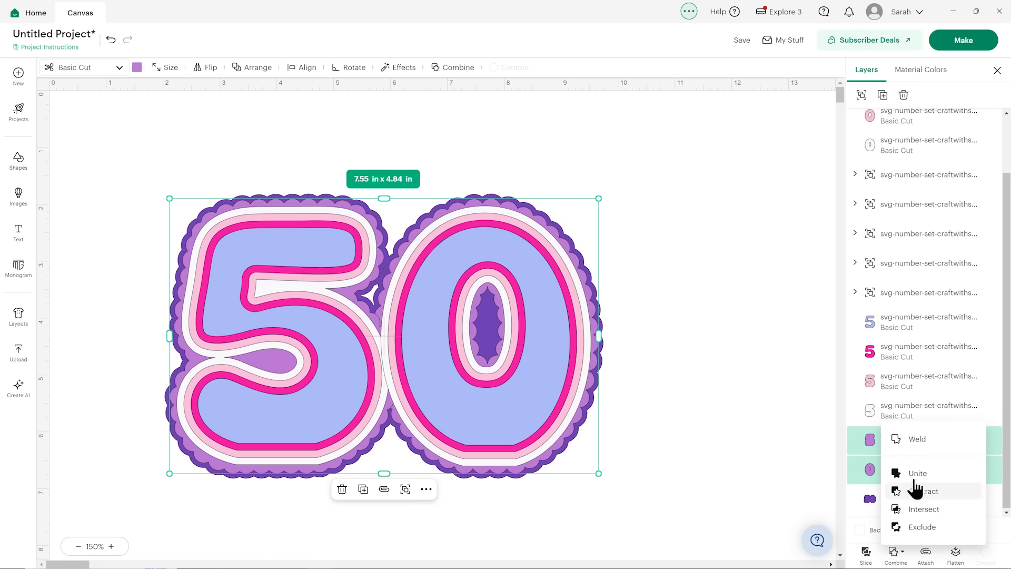
click(917, 441)
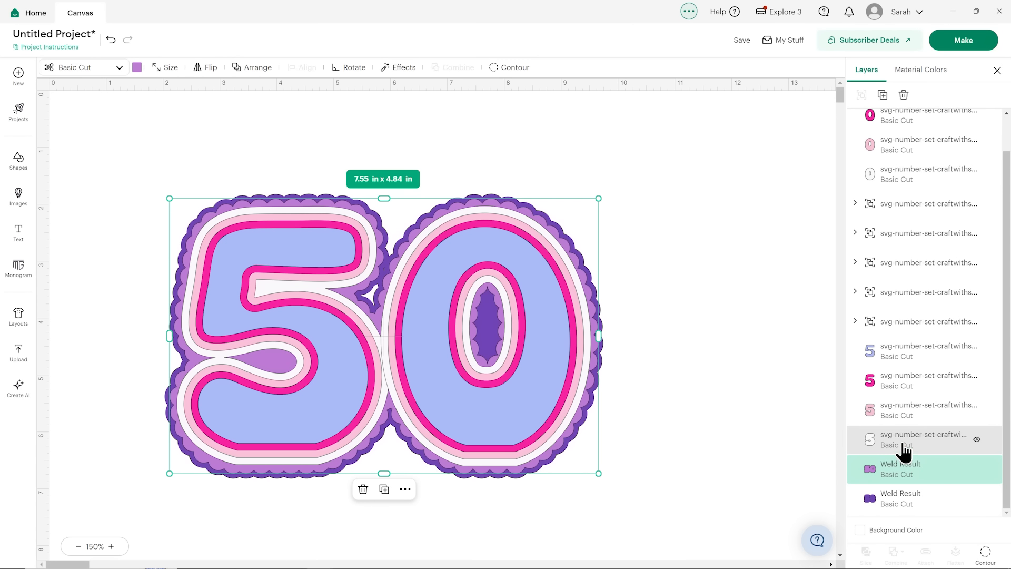
- Weld the white layers of the 5 and the 0, and place the welded shape directly above the light purple layer
click(903, 447)
shift+click(914, 182)
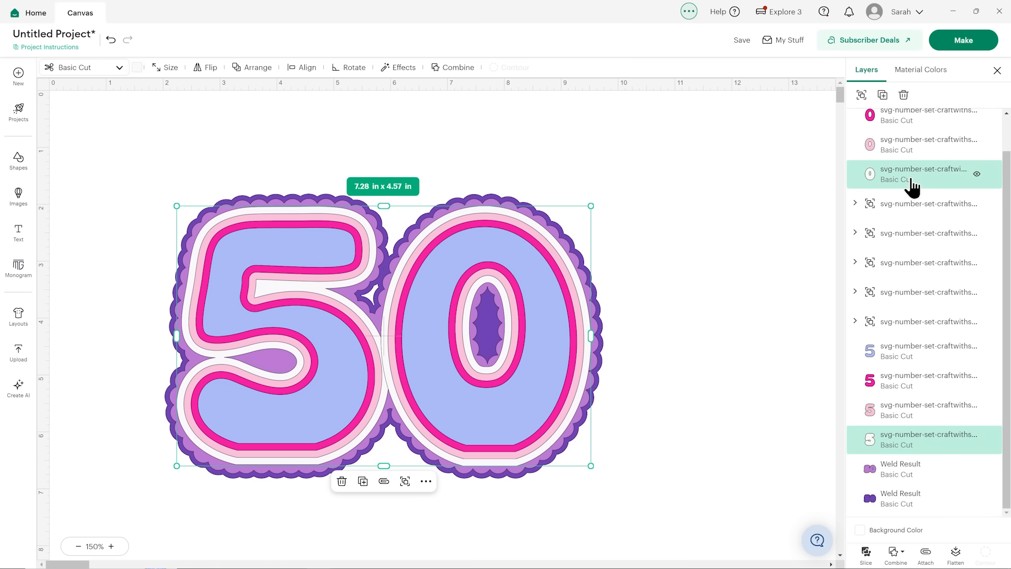
click(894, 551)
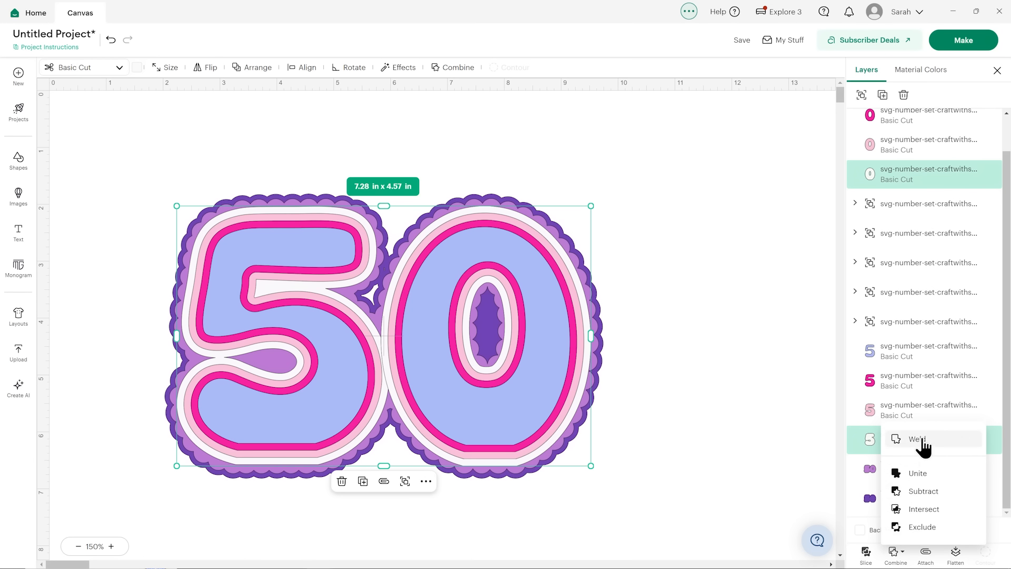
click(917, 439)
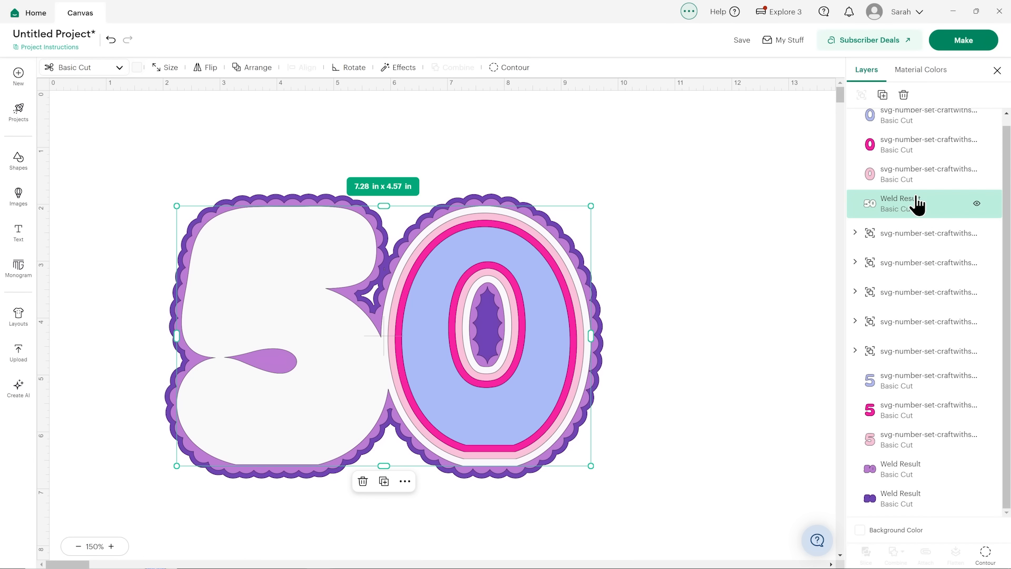
drag(885, 215, 890, 457)
click(720, 337)
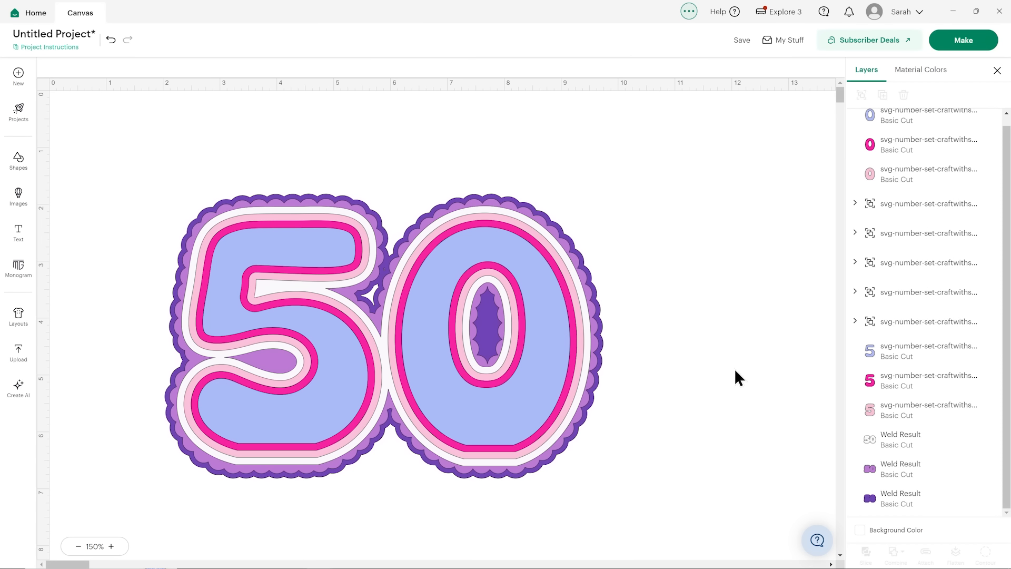
- Use Contour to fill the two small gaps between the digits in the welded dark purple base
click(890, 498)
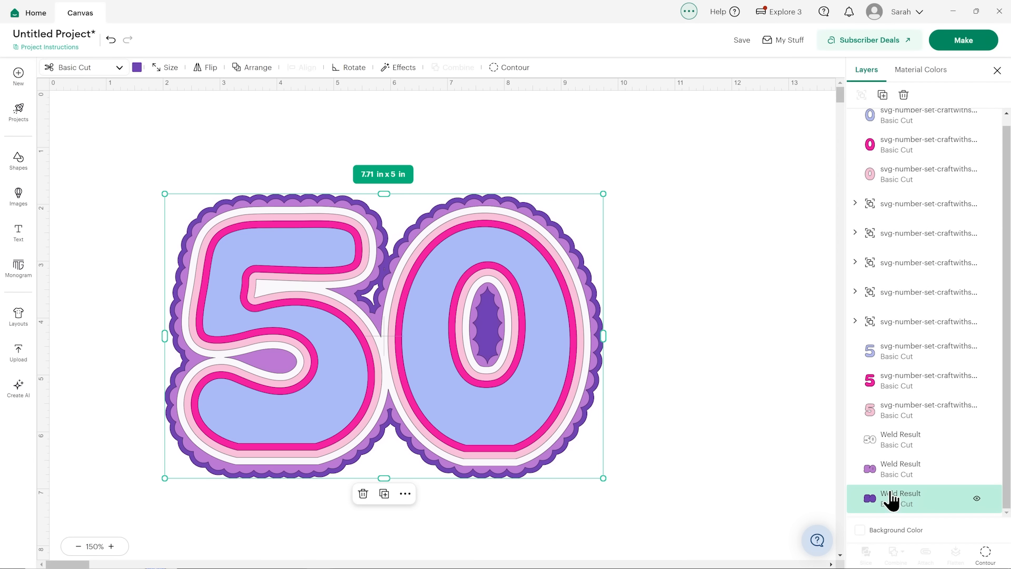
click(981, 551)
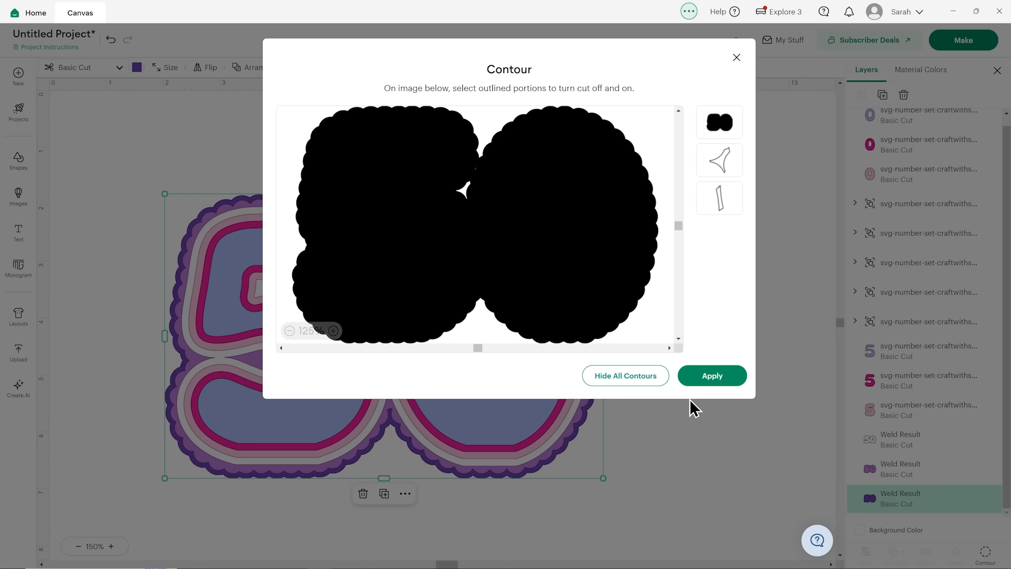
click(725, 193)
click(723, 166)
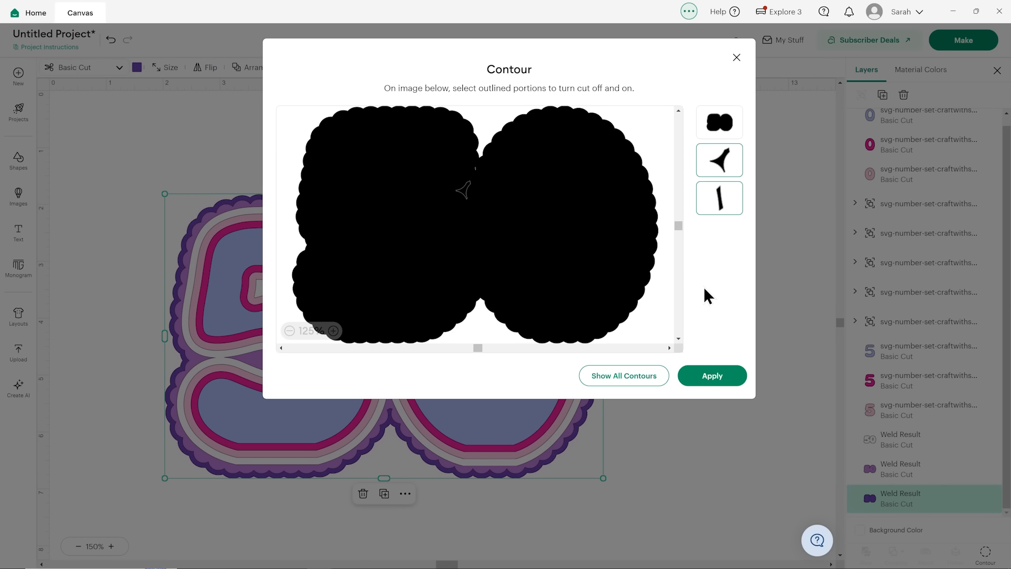
click(714, 385)
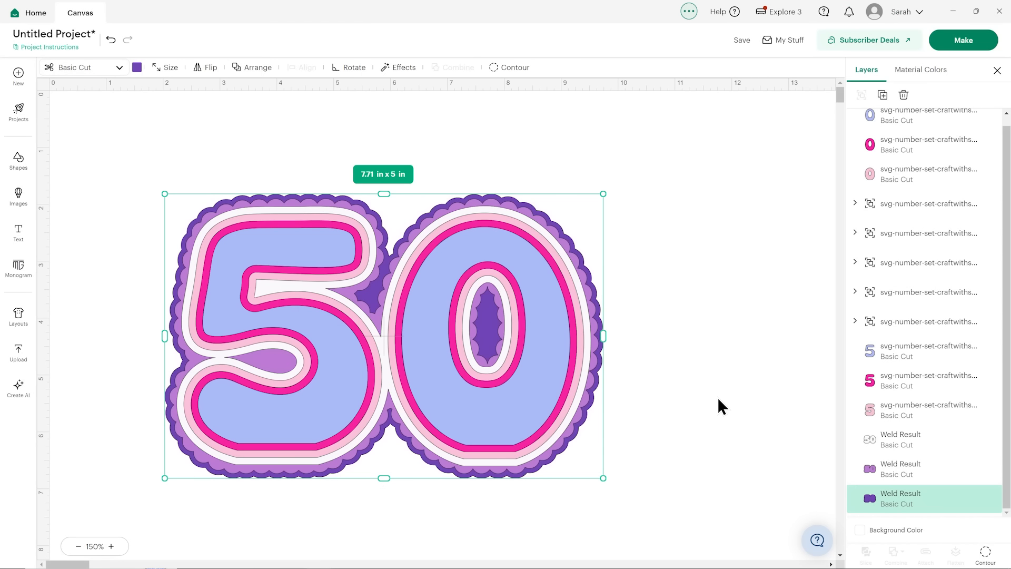
click(717, 396)
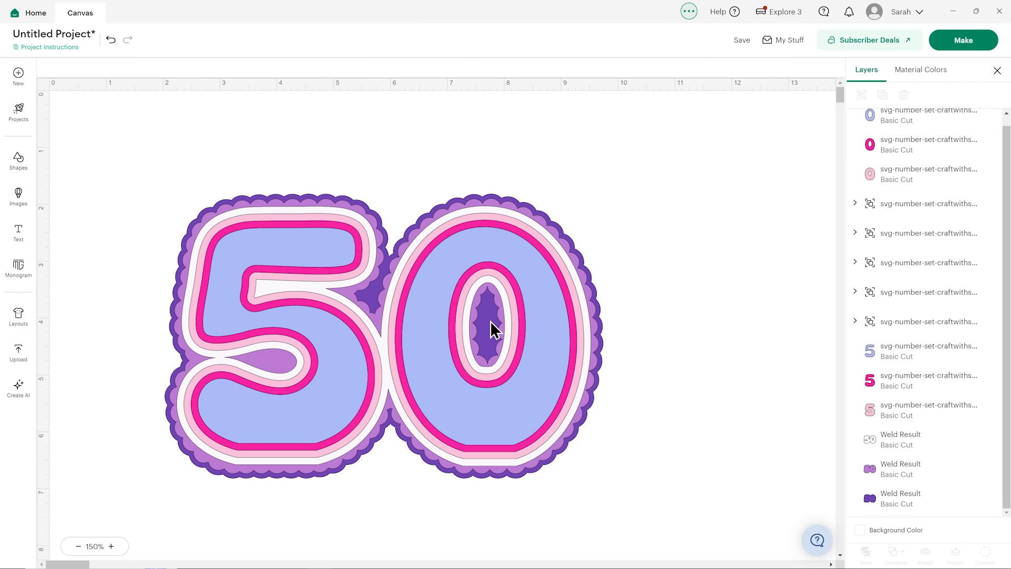
- Use Contour to fill the scalloped opening inside the 0 in the welded light purple layer
click(900, 477)
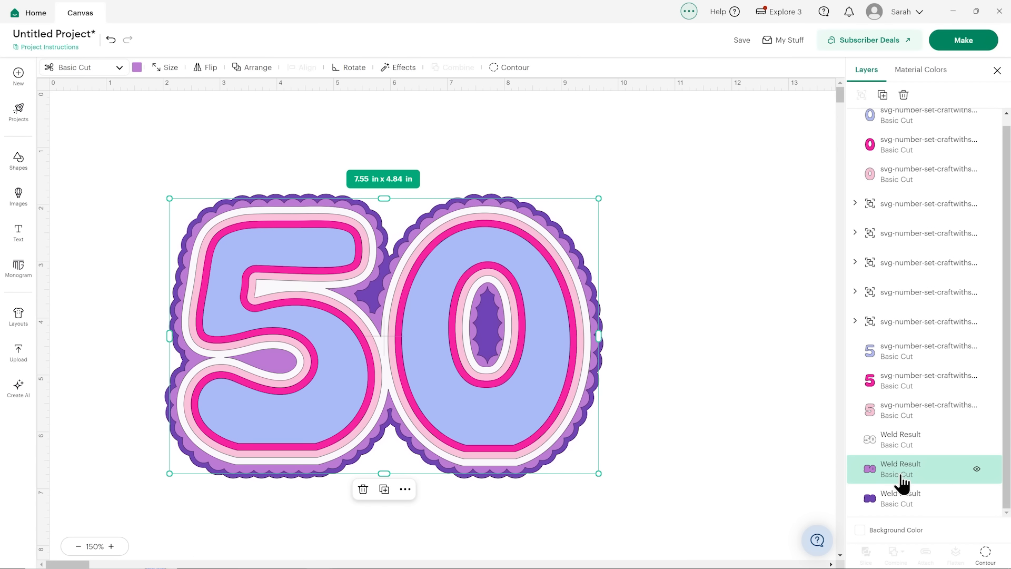
click(985, 554)
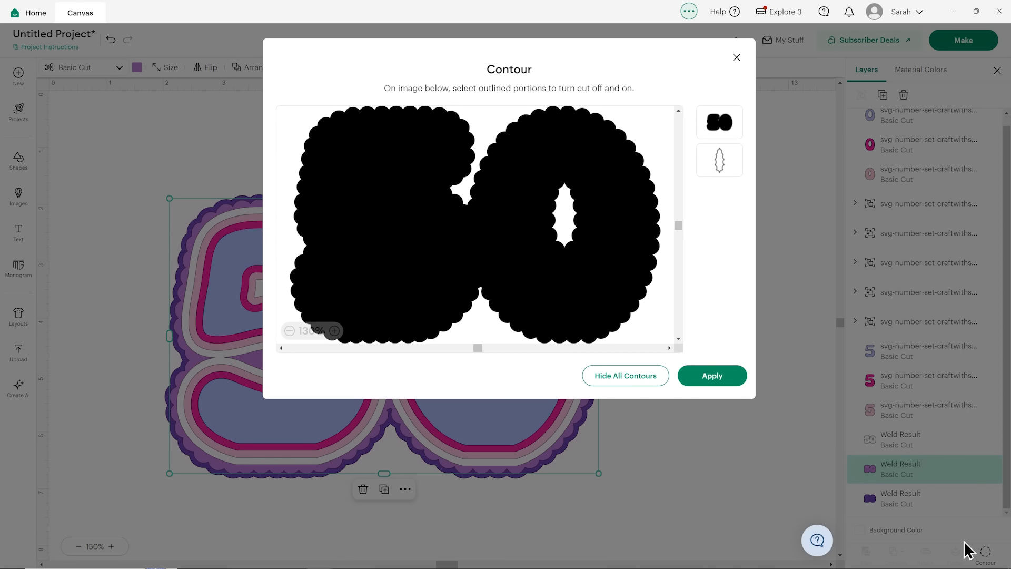
click(715, 163)
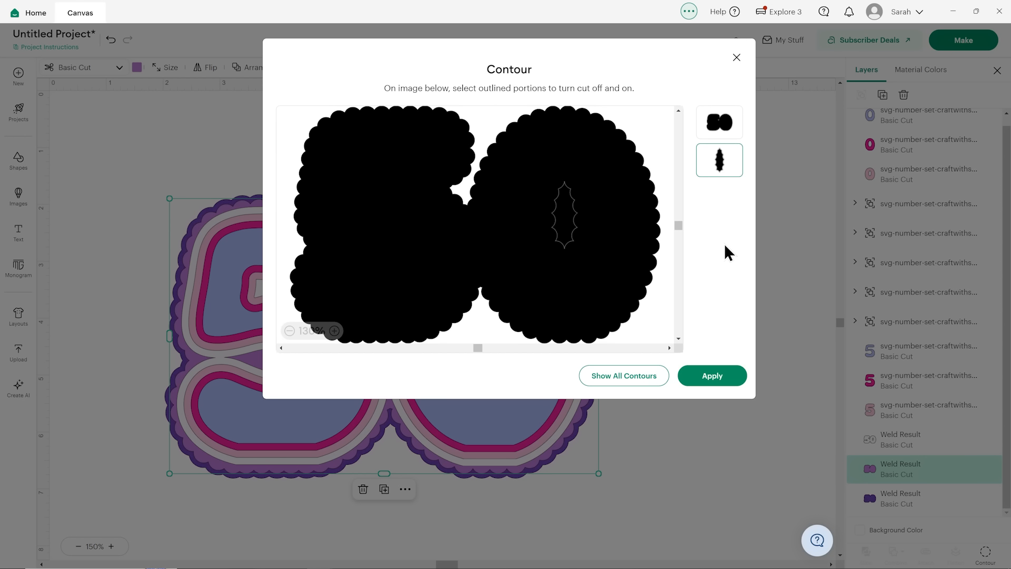
click(717, 376)
click(675, 337)
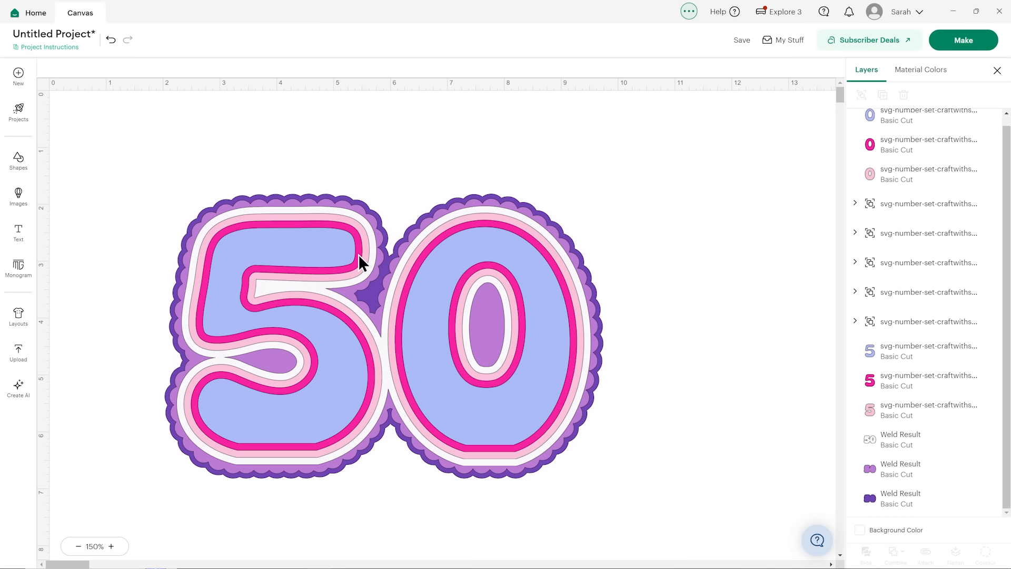
- Delete the light blue top layers of both the 0 and the 5
click(438, 255)
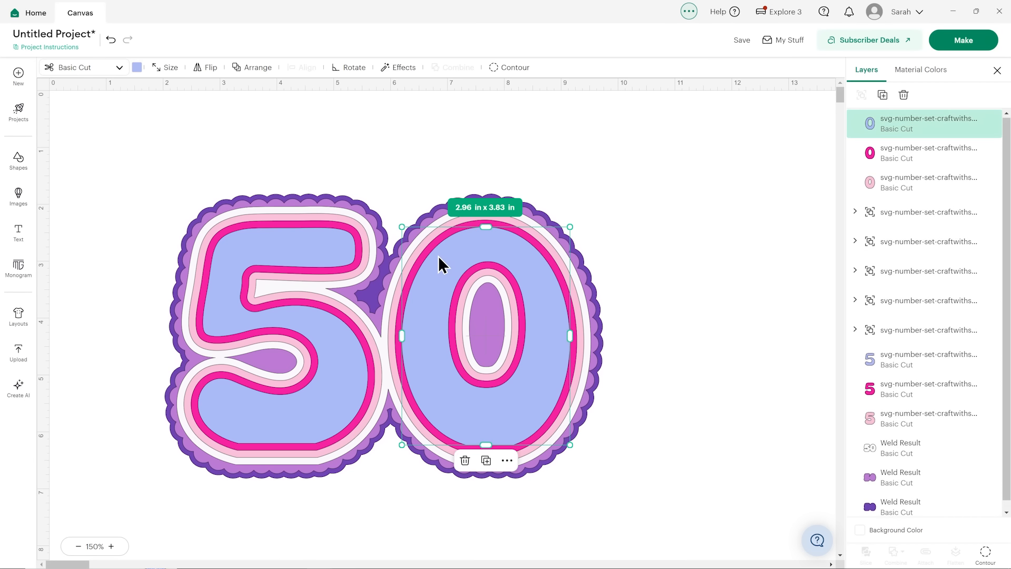
key(Delete)
click(285, 244)
key(Delete)
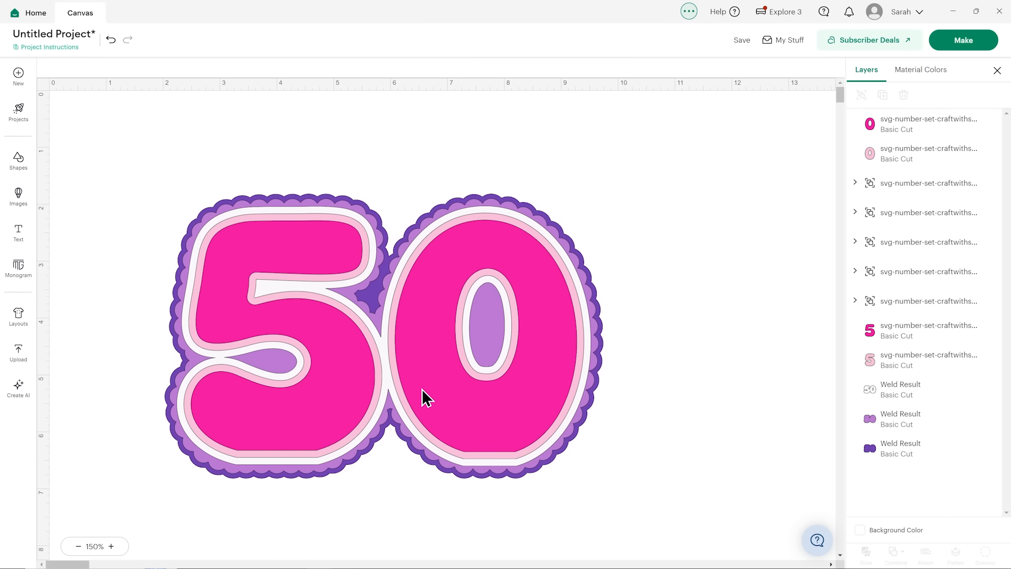
- Recolor the light pink layers of the 0 and the 5 to the dark purple used in the backing
click(498, 216)
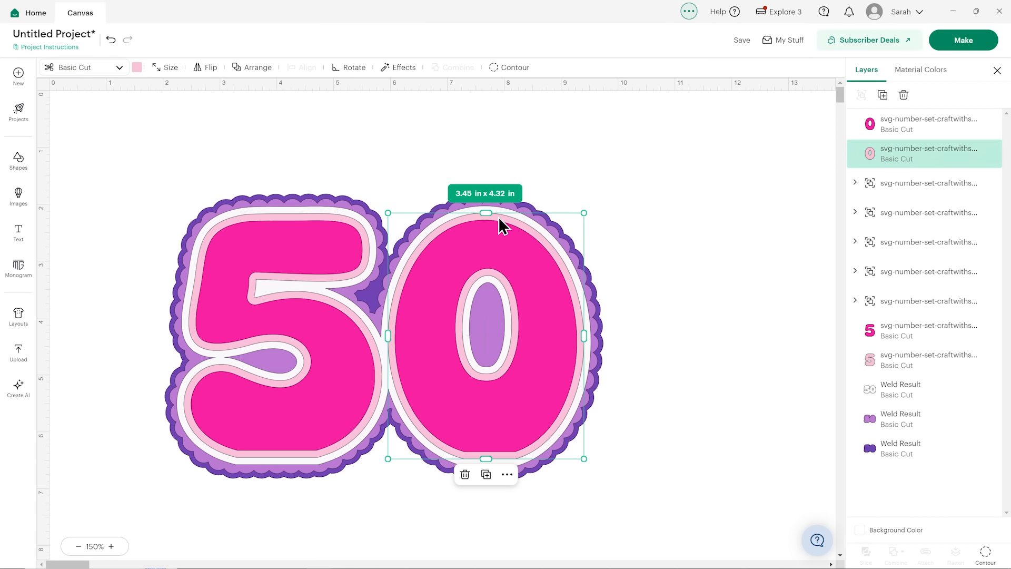
click(137, 67)
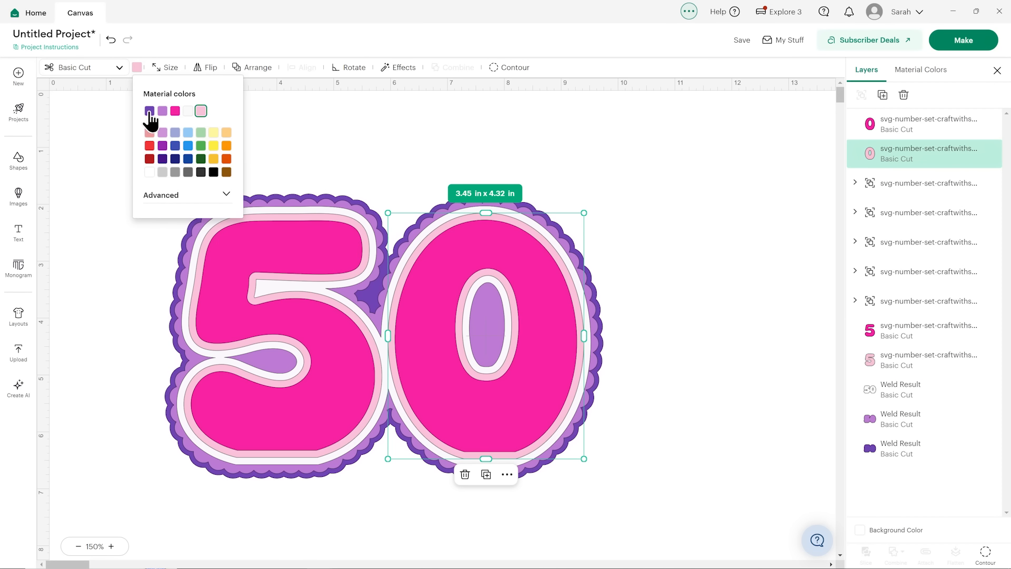
click(149, 110)
click(866, 368)
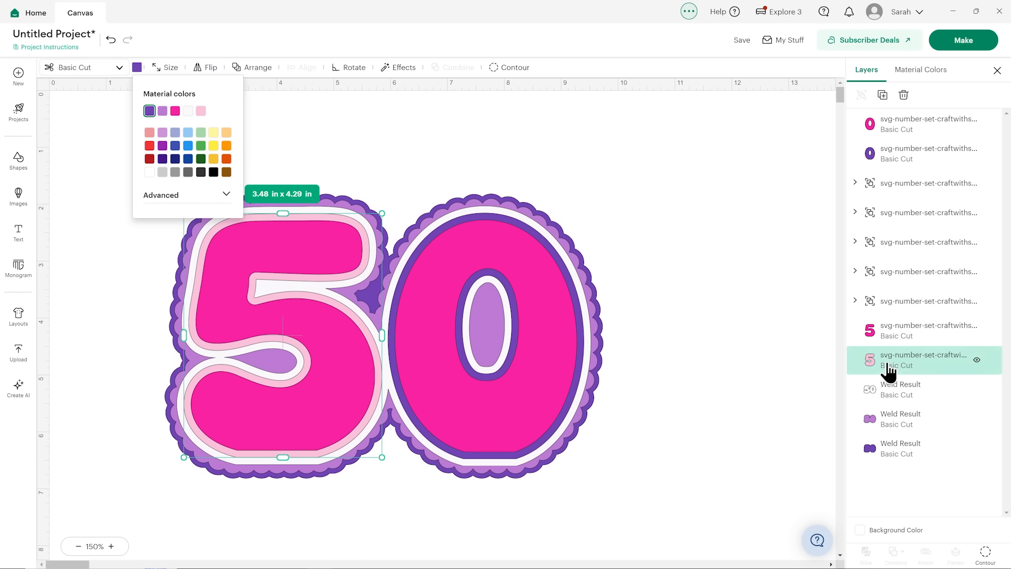
click(137, 67)
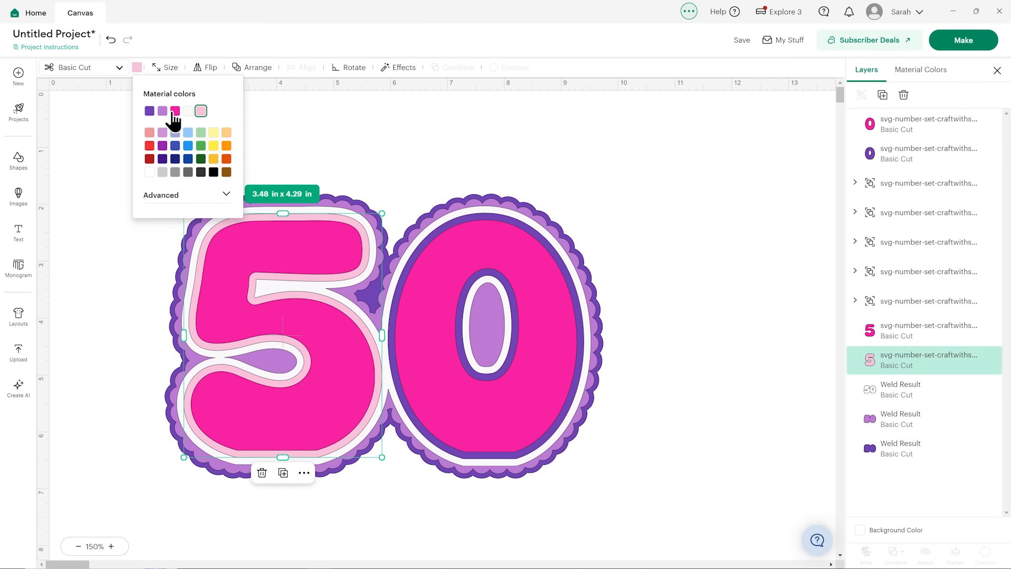
click(149, 112)
click(525, 181)
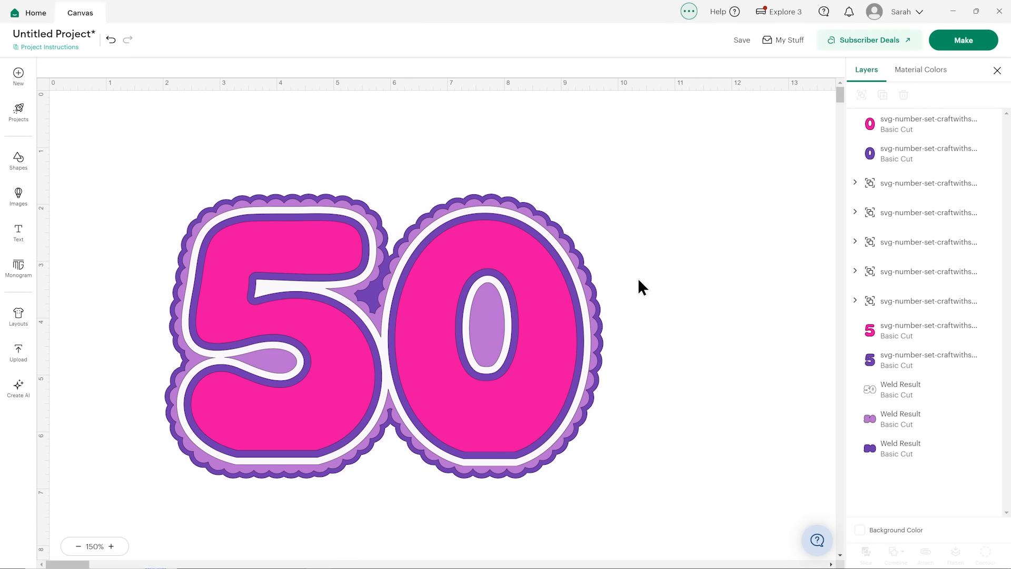
- Recolor the bright pink top layer of the 0 to bright green #00ff0c
click(409, 366)
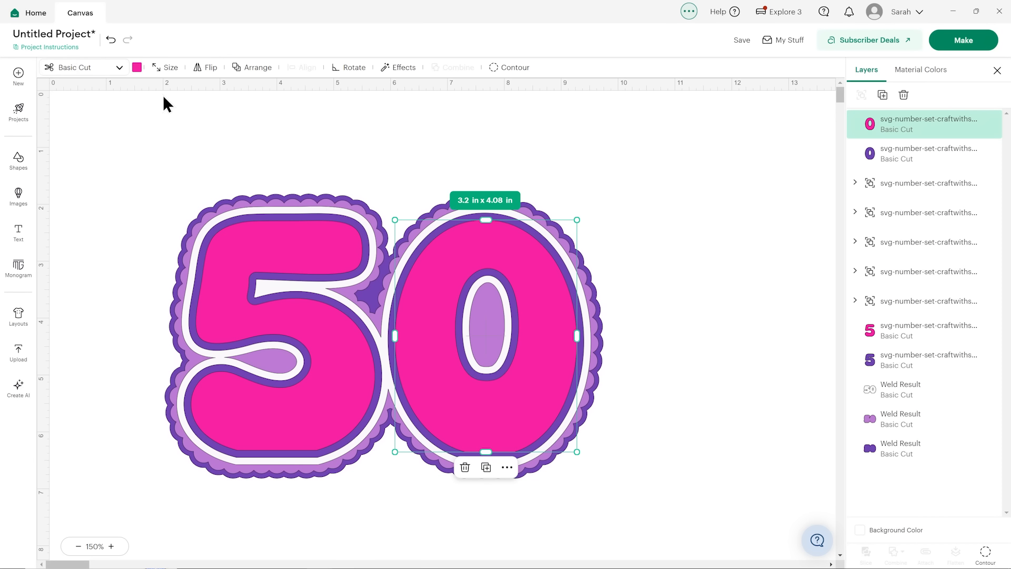
click(137, 67)
click(170, 194)
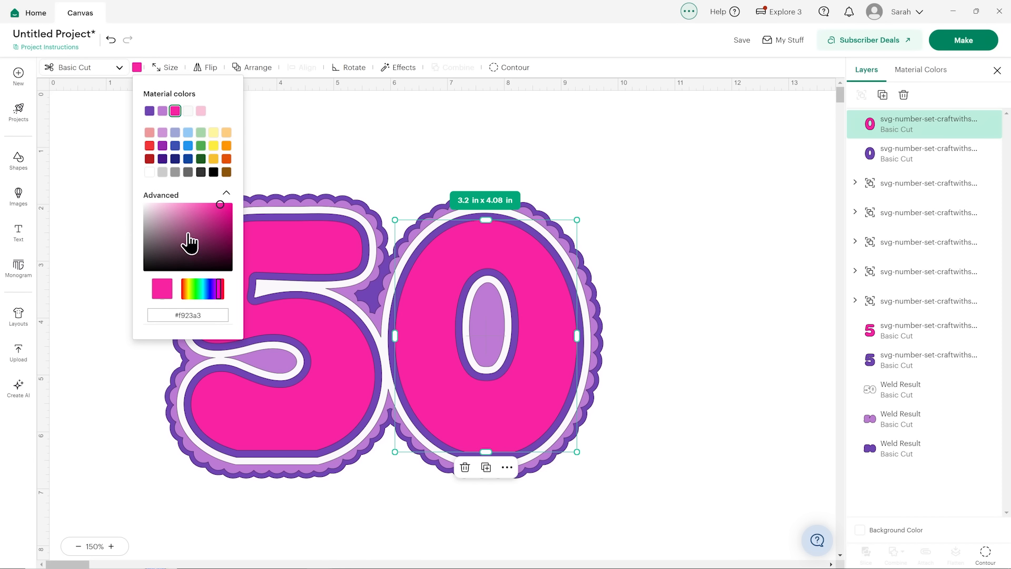
click(200, 288)
click(197, 289)
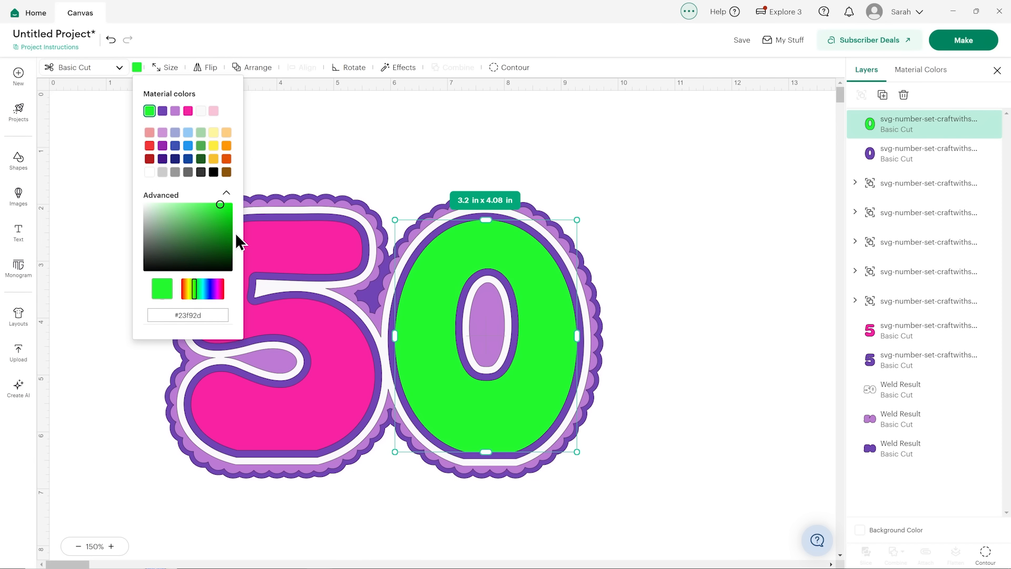
drag(226, 210, 254, 186)
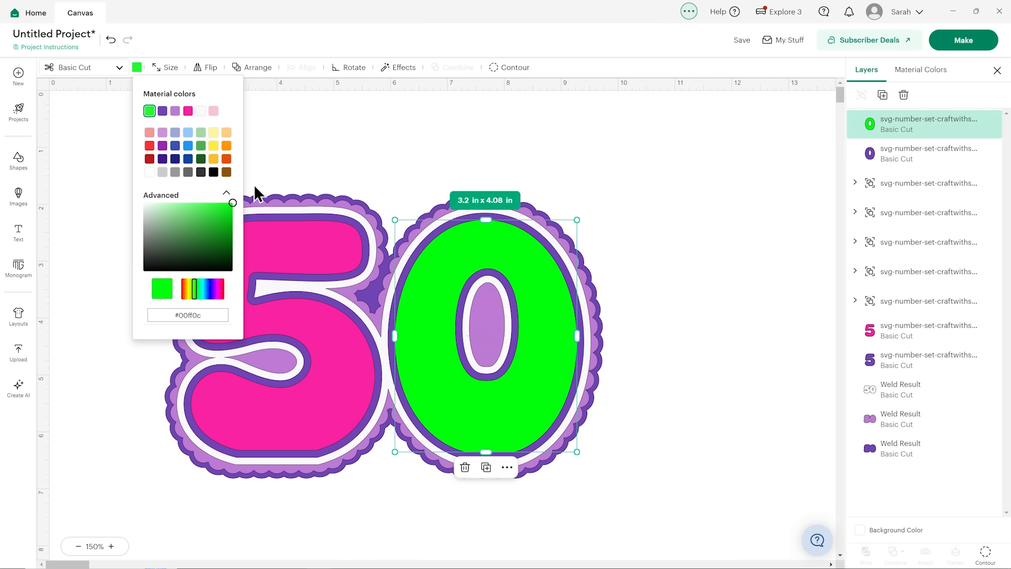
click(646, 243)
- Recolor the bright pink top layer of the 5 to the same bright green as the 0
click(327, 248)
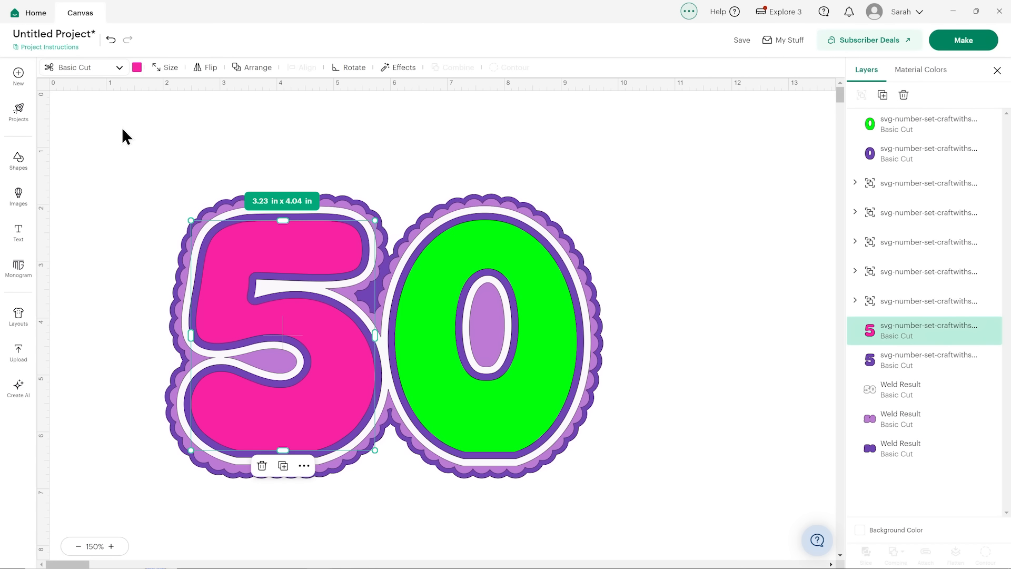
click(137, 77)
click(148, 109)
click(677, 306)
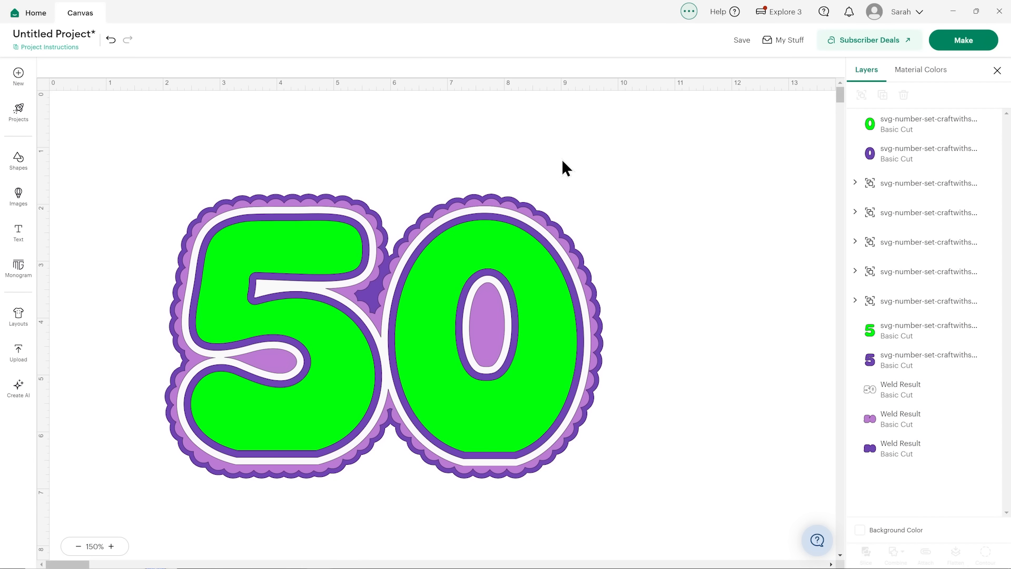
- Group all the layers of the 50 and move the design down beside the flowers
drag(97, 163, 625, 521)
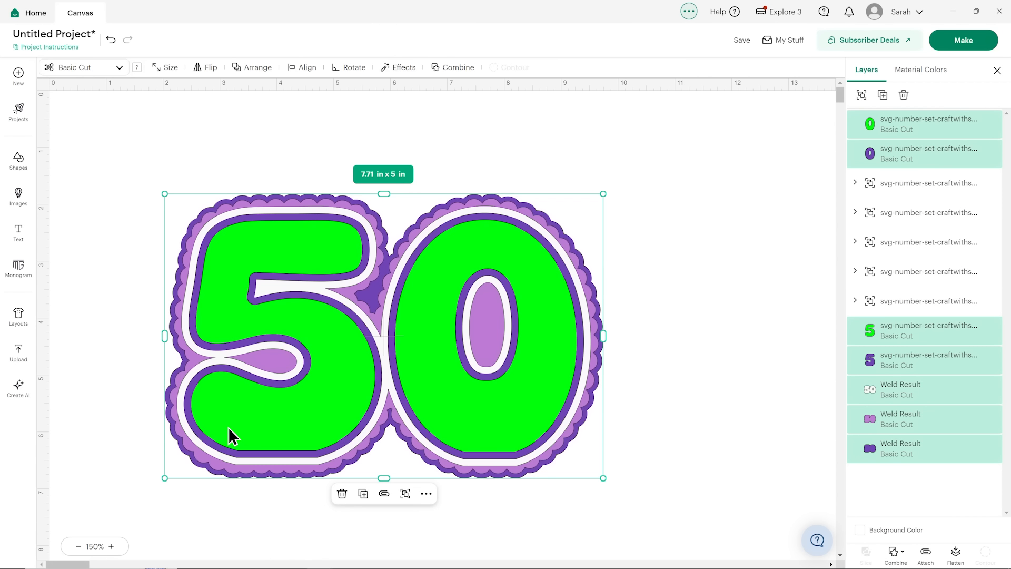
click(862, 95)
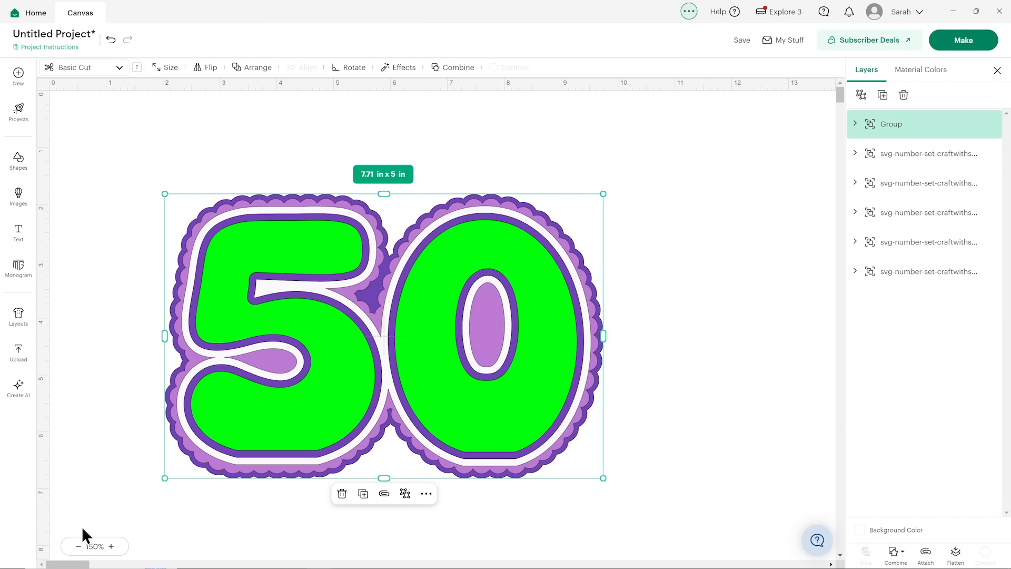
click(78, 546)
drag(332, 281, 286, 444)
scroll(403, 255, up, 3)
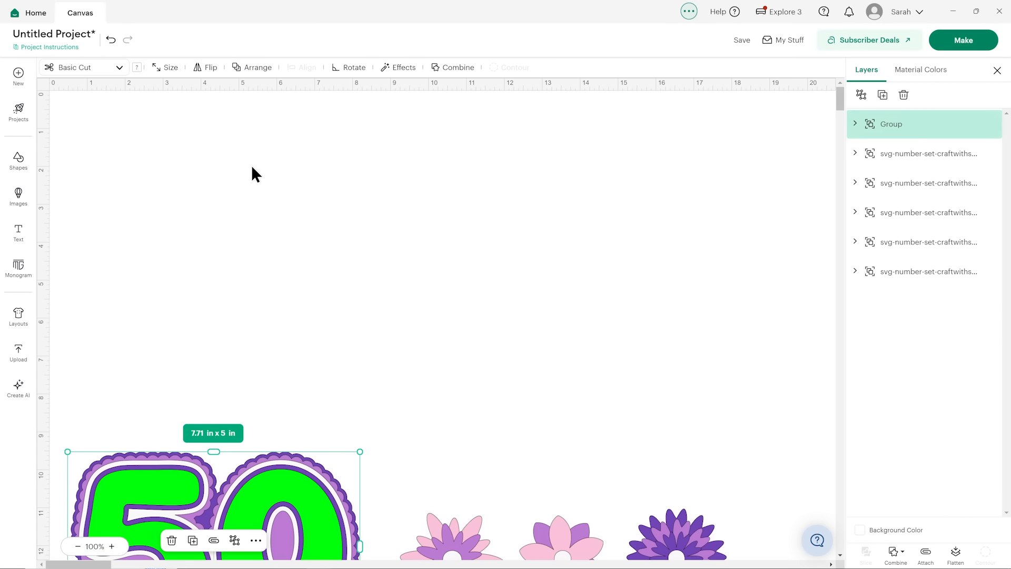
drag(280, 485, 286, 467)
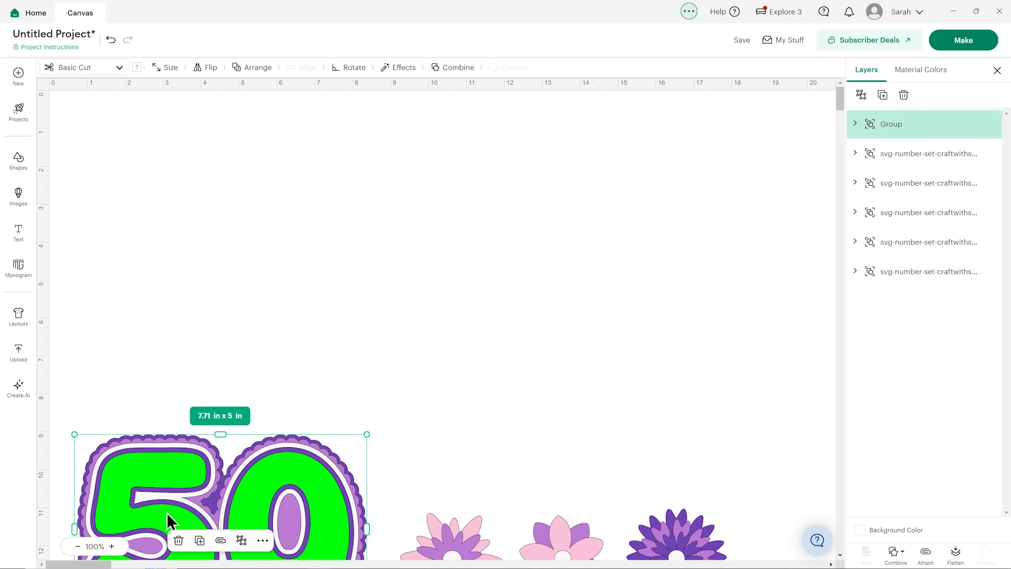
click(111, 546)
scroll(407, 286, down, 6)
scroll(407, 285, left, 3)
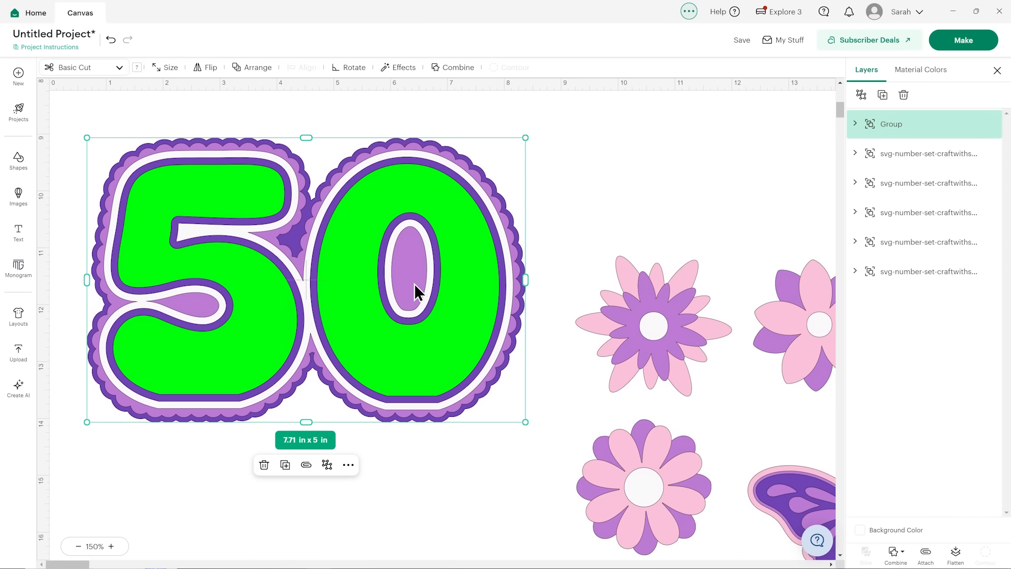
- Ungroup the 50 and make a duplicate of its bottom dark purple welded layer in place
click(861, 95)
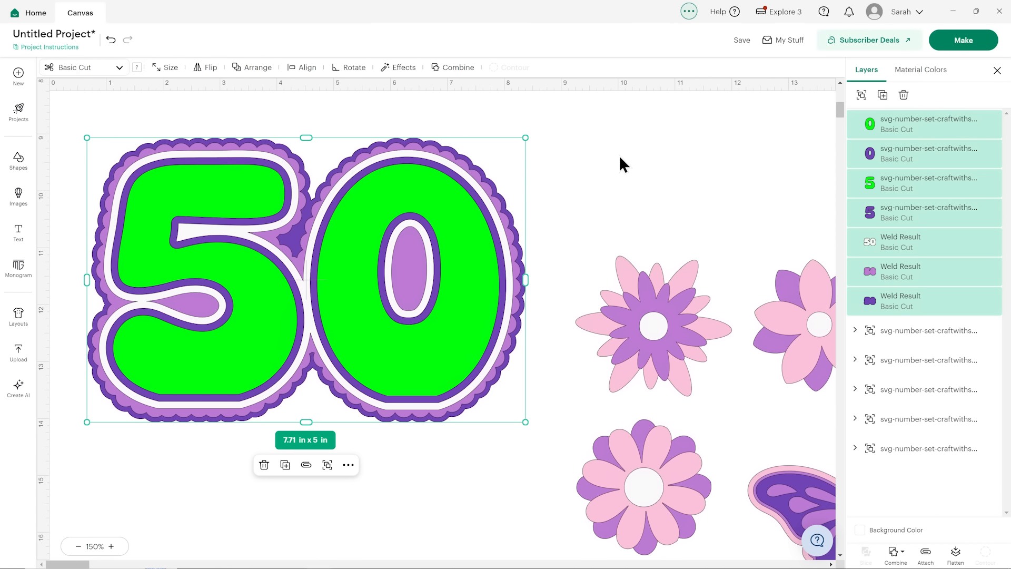
click(890, 304)
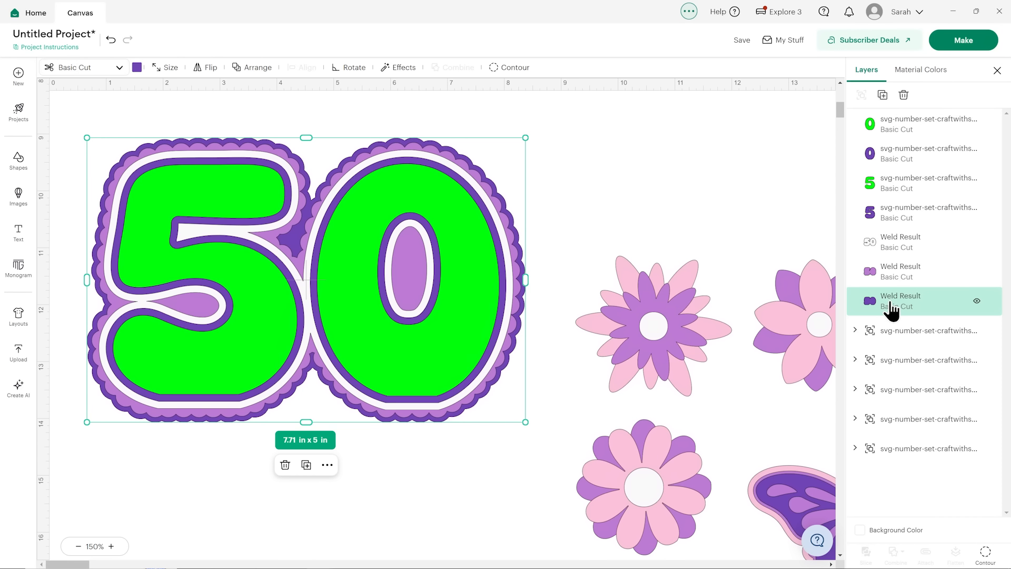
scroll(296, 332, up, 2)
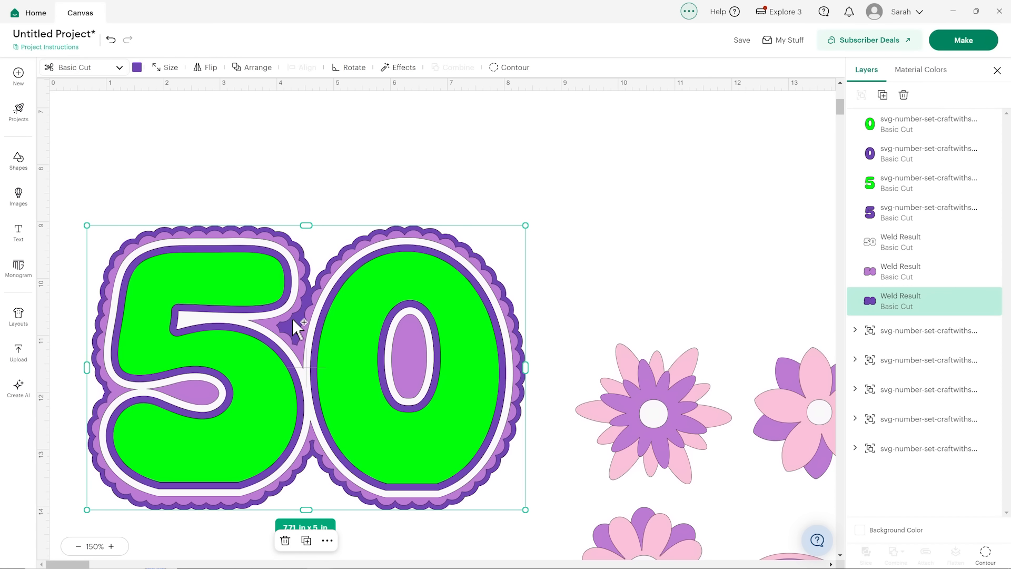
key(ctrl+v)
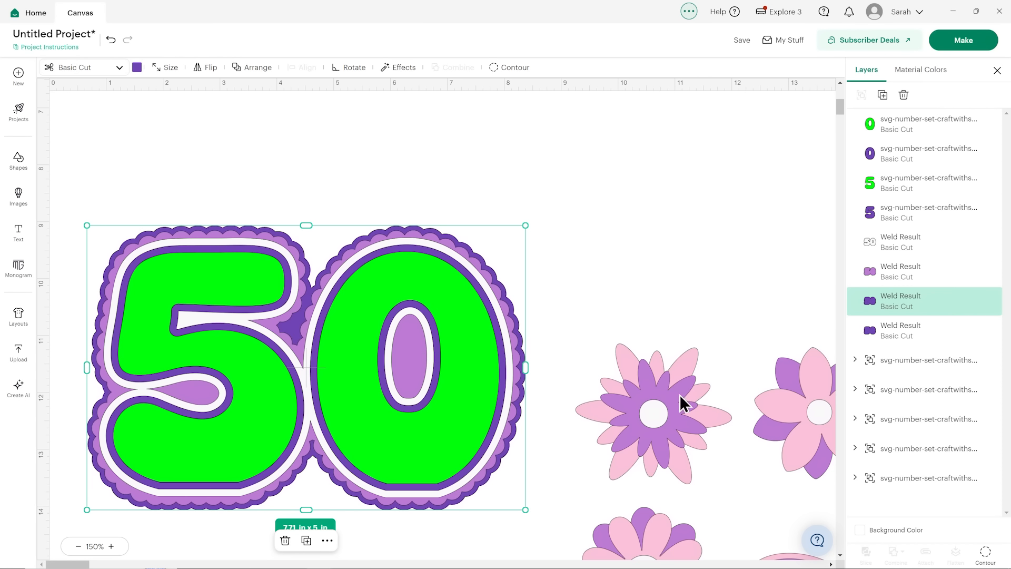
- Hide the lower dark purple welded copy and group the visible layers of the 50
click(883, 338)
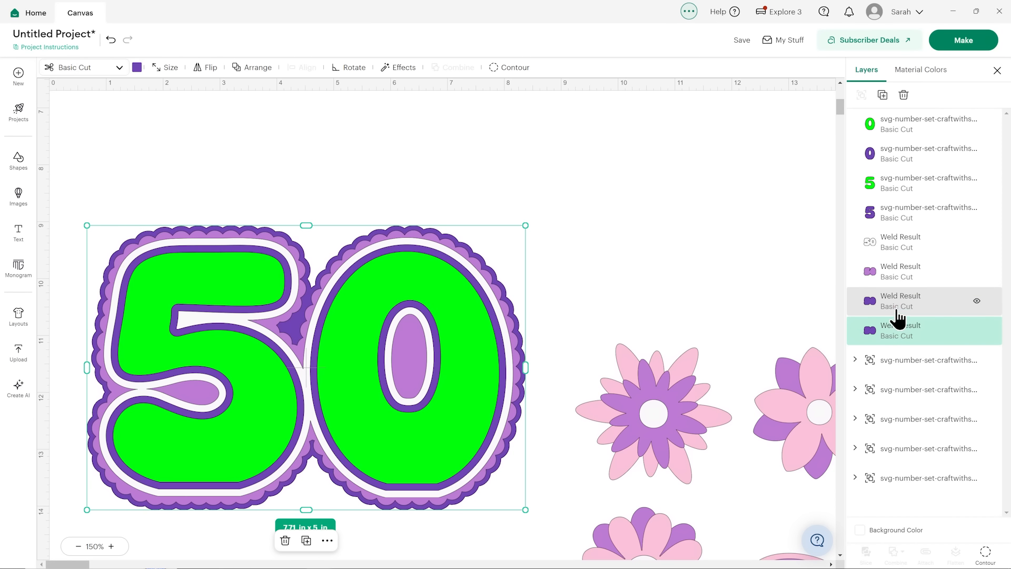
click(977, 330)
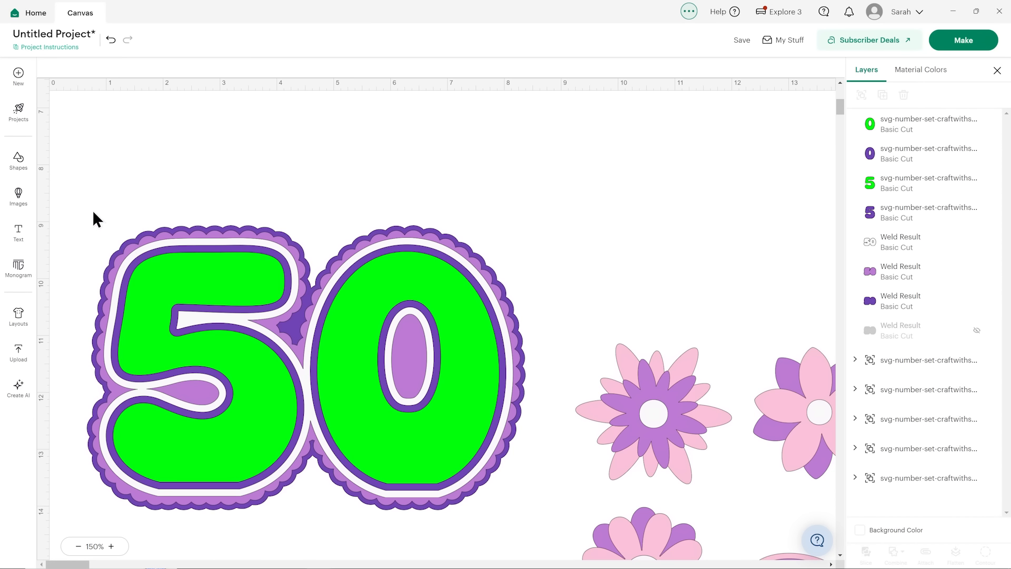
drag(87, 210, 532, 520)
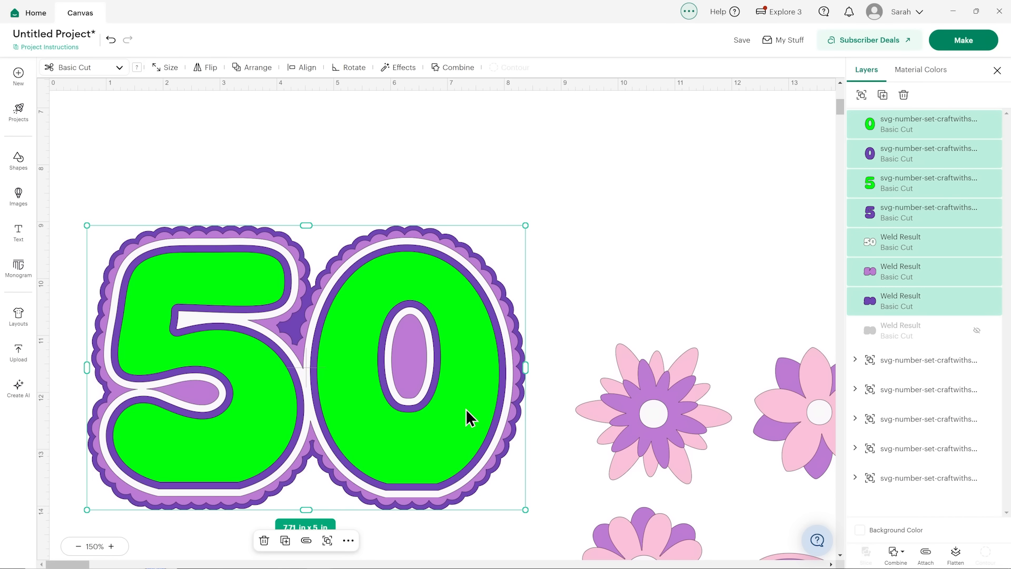
click(861, 96)
- Hide the grouped 50 and show the separate dark purple welded backing
mouse_move(925, 124)
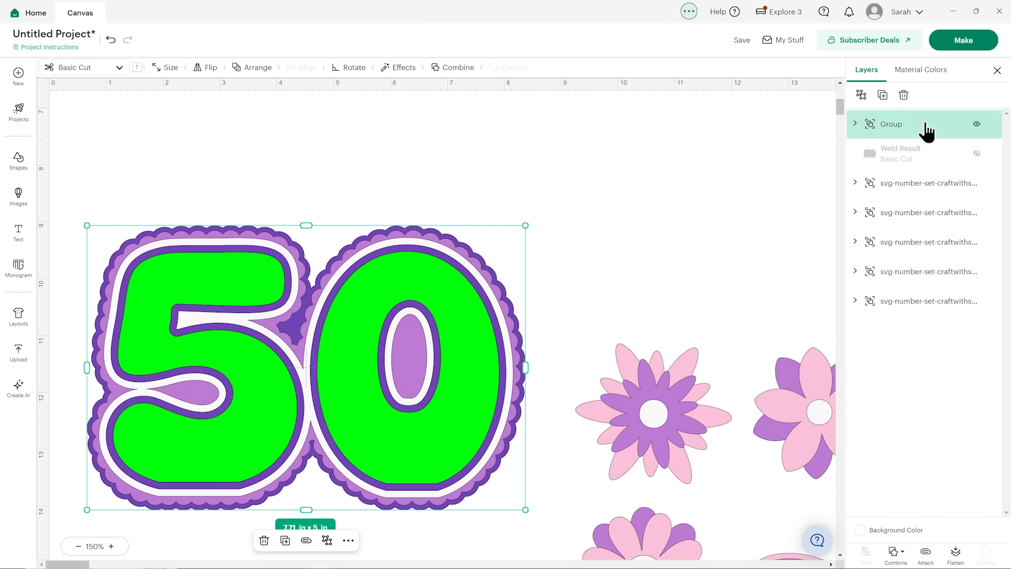
click(977, 124)
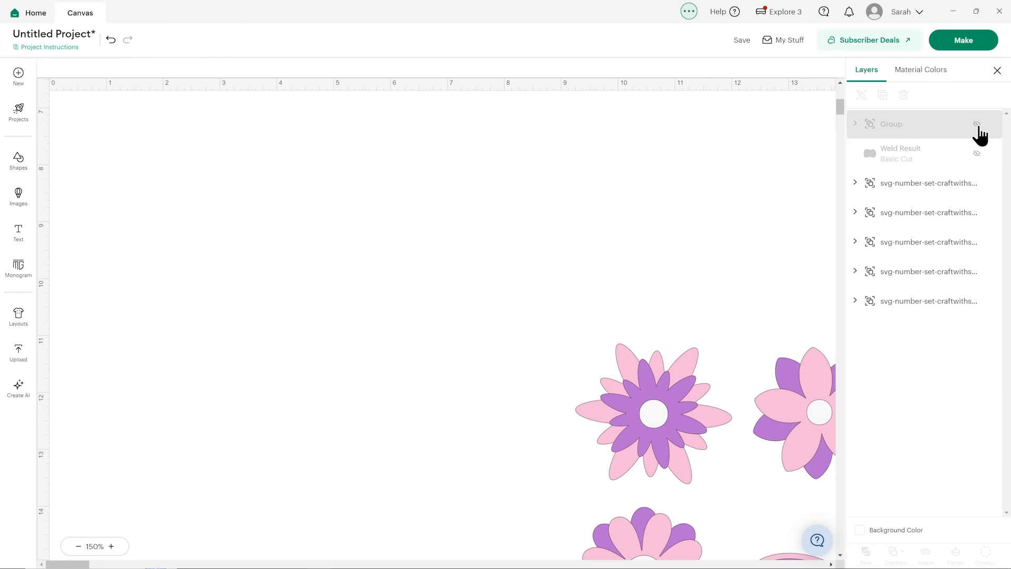
click(977, 154)
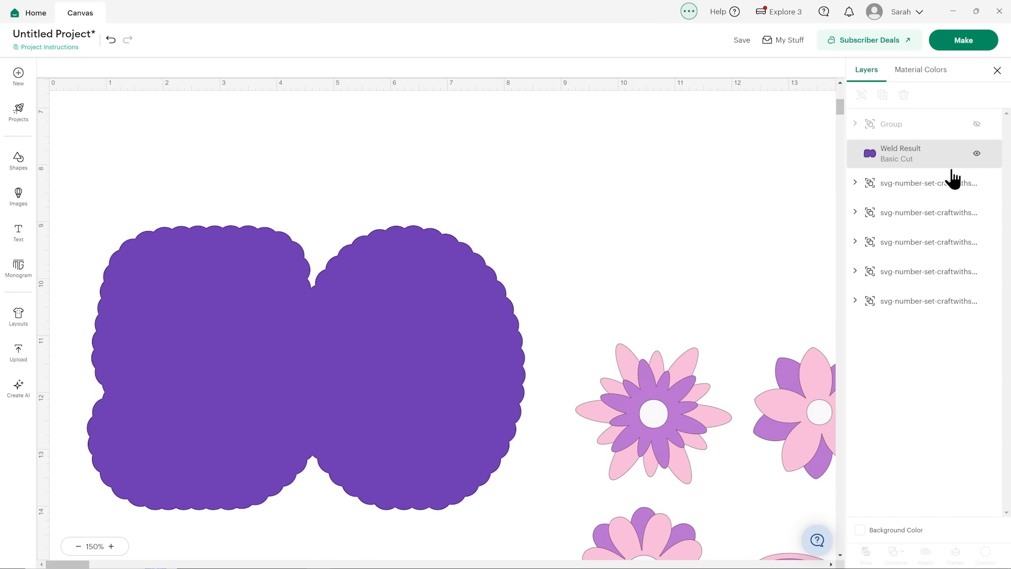
- Change the dark purple backing's operation from Basic Cut to Guide
click(466, 318)
click(84, 67)
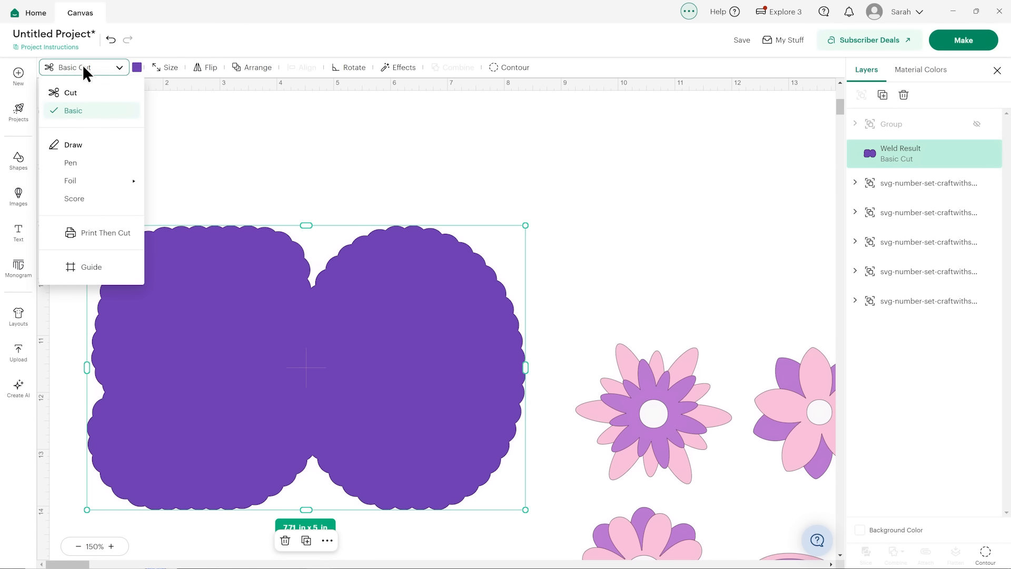
click(91, 268)
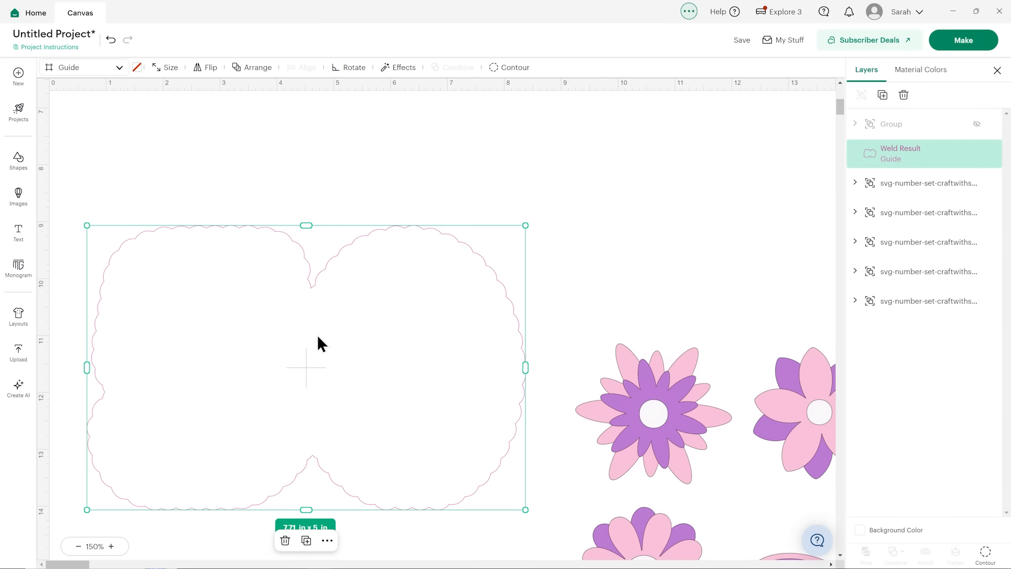
- Duplicate the scalloped guide outline and move the copy straight up about 2.2 in so it overlaps the original
alt+click(295, 316)
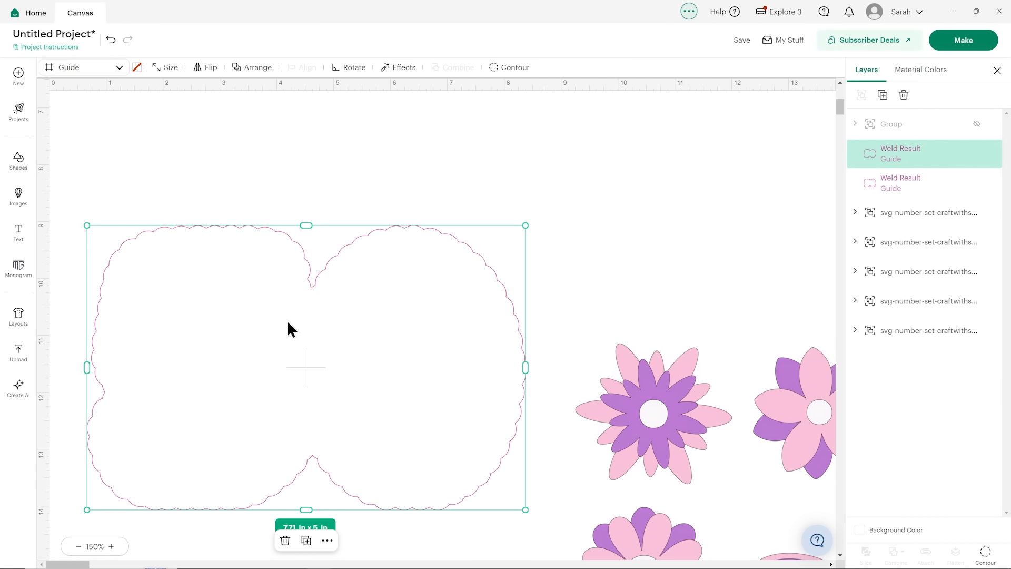
key(shift+Up)
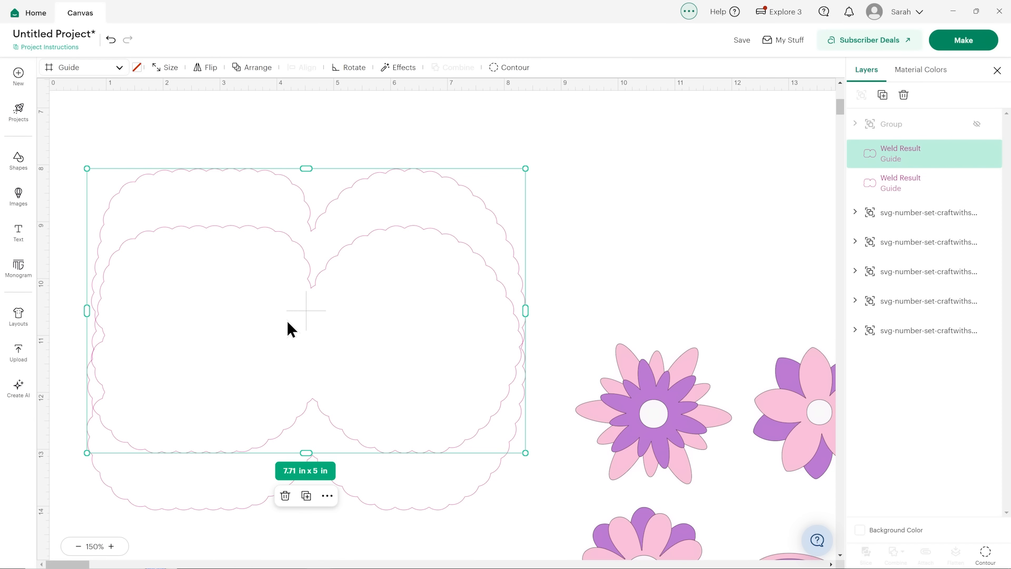
key(shift+Up)
key(shift+Down)
key(Up)
key(Up)
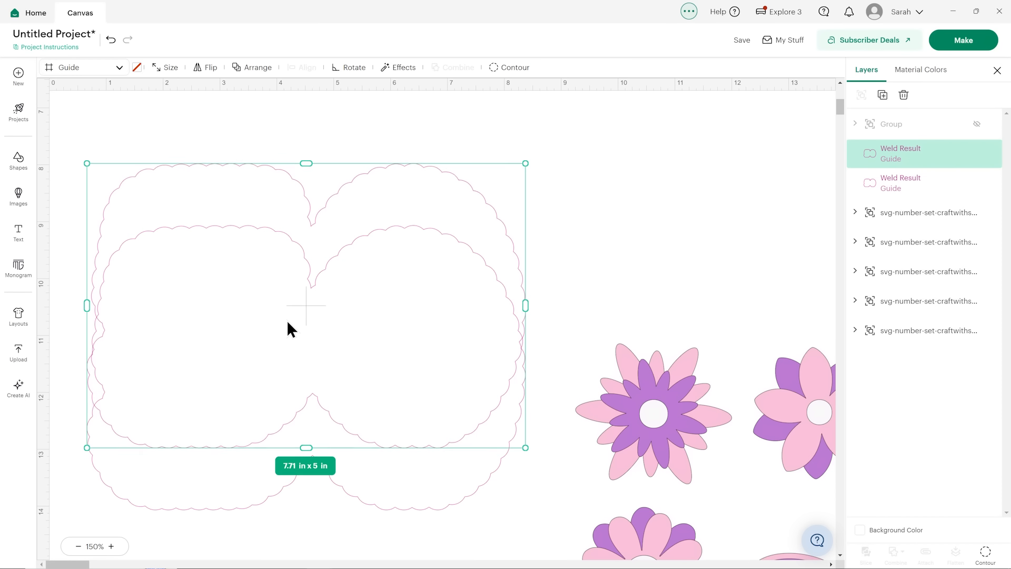
key(shift+Up)
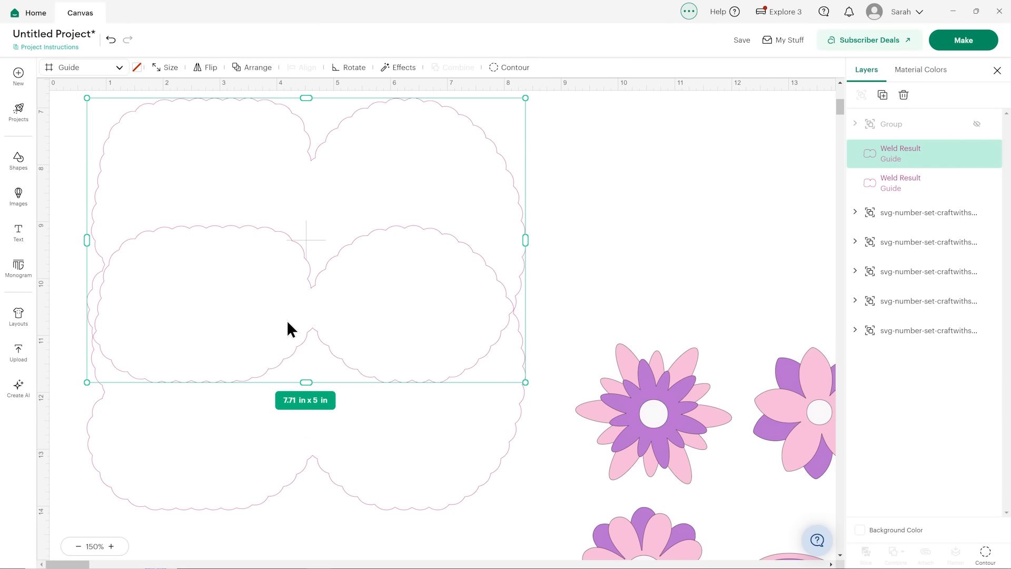
- Flip the upper scalloped guide outline vertically
scroll(373, 221, up, 2)
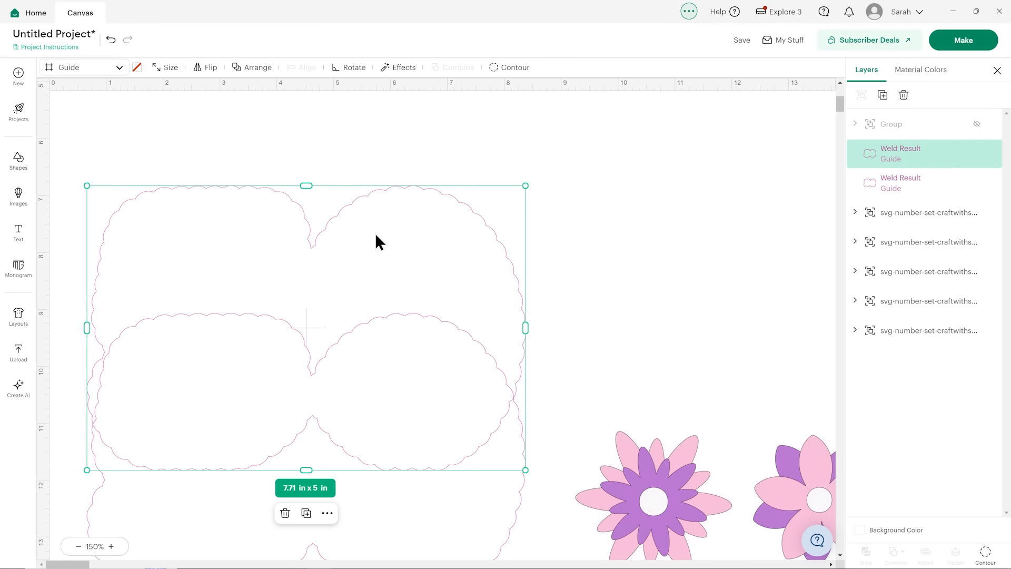
click(210, 68)
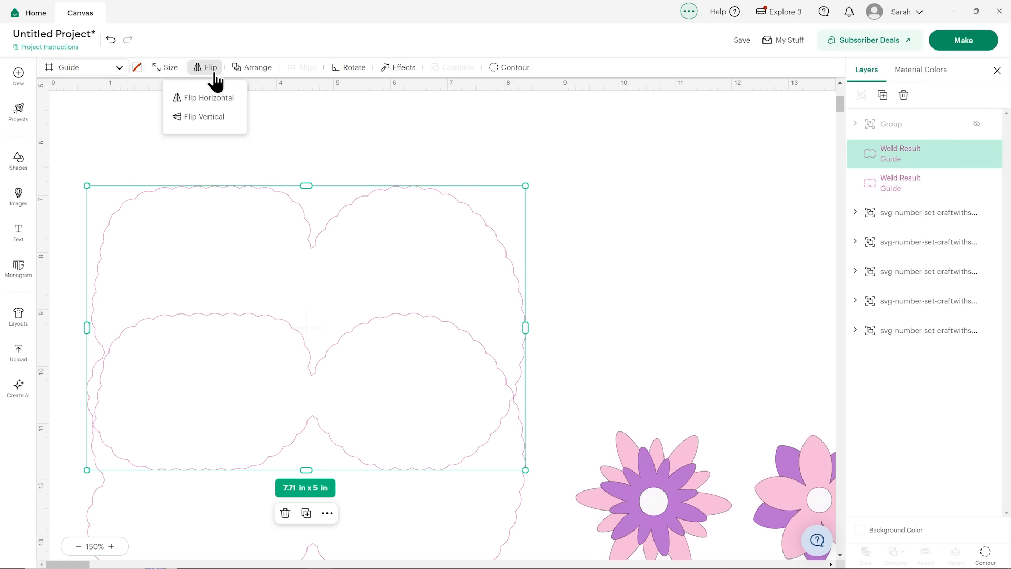
click(206, 117)
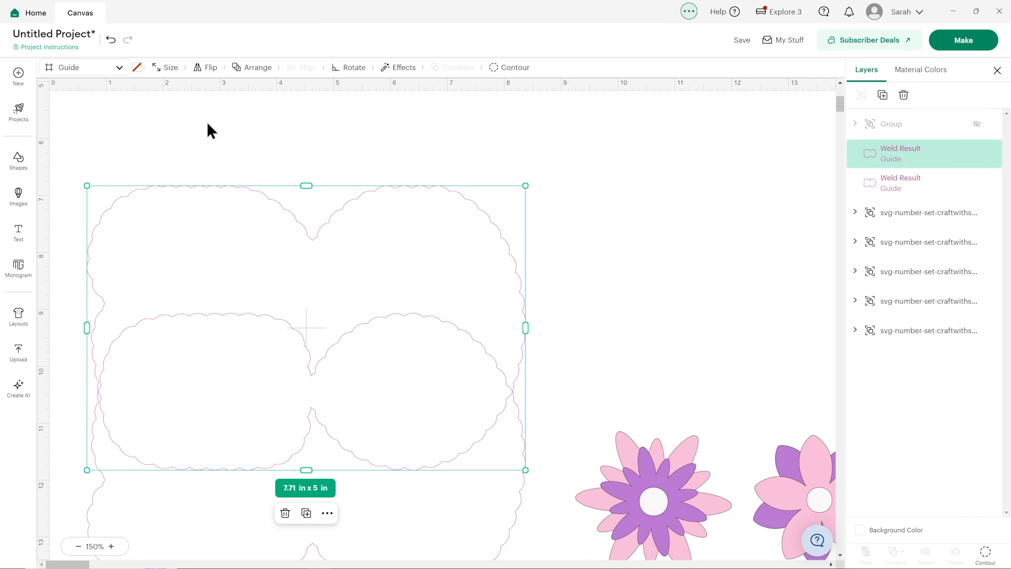
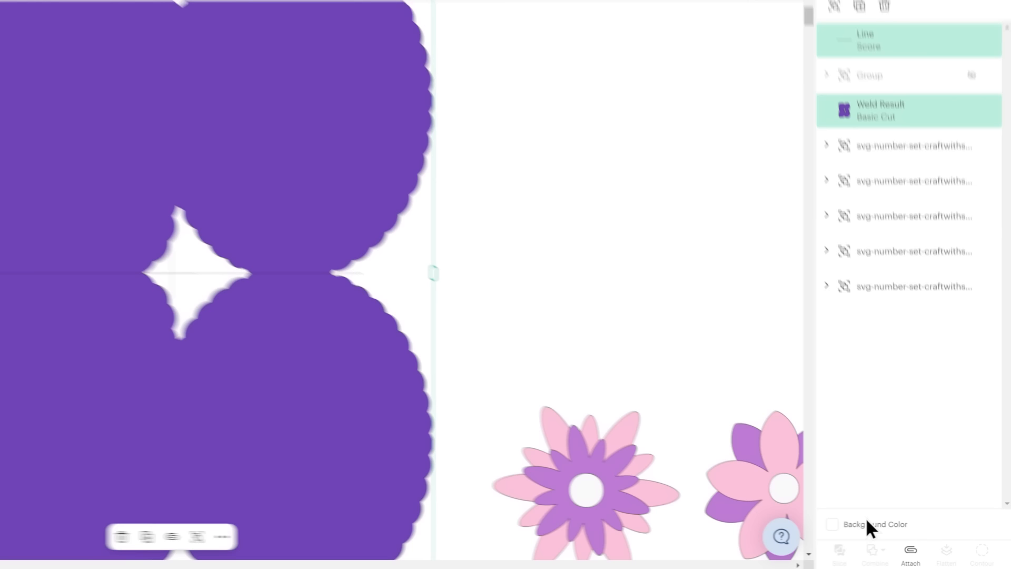
- Attach the score line to the welded dark purple card base and send it to the back
click(909, 550)
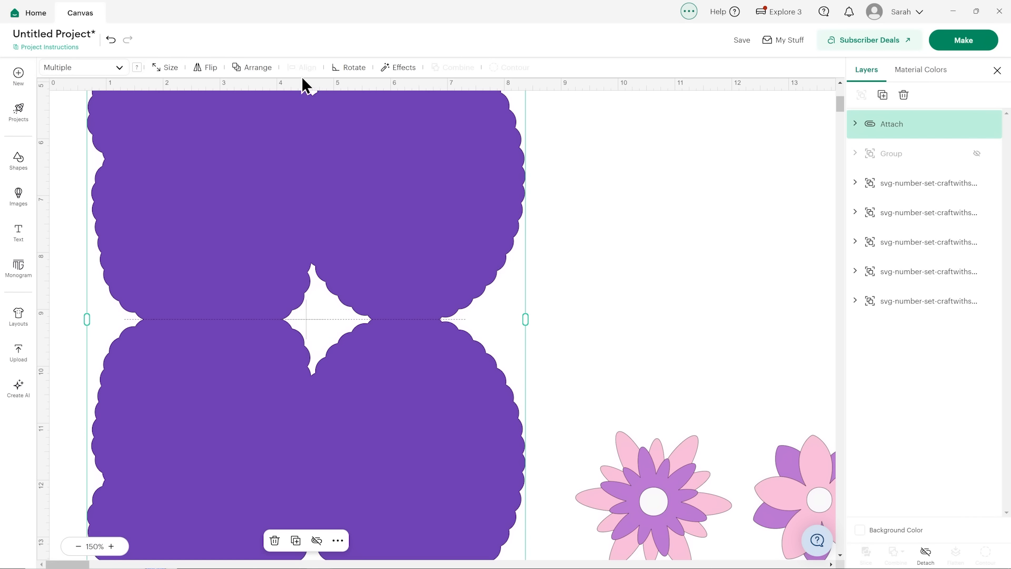
click(262, 67)
click(287, 146)
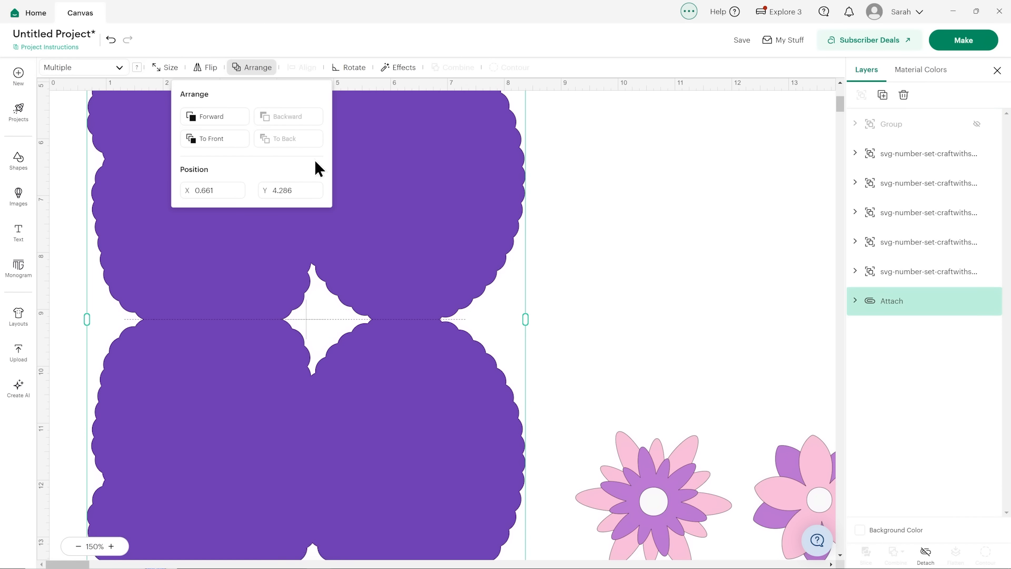
click(627, 280)
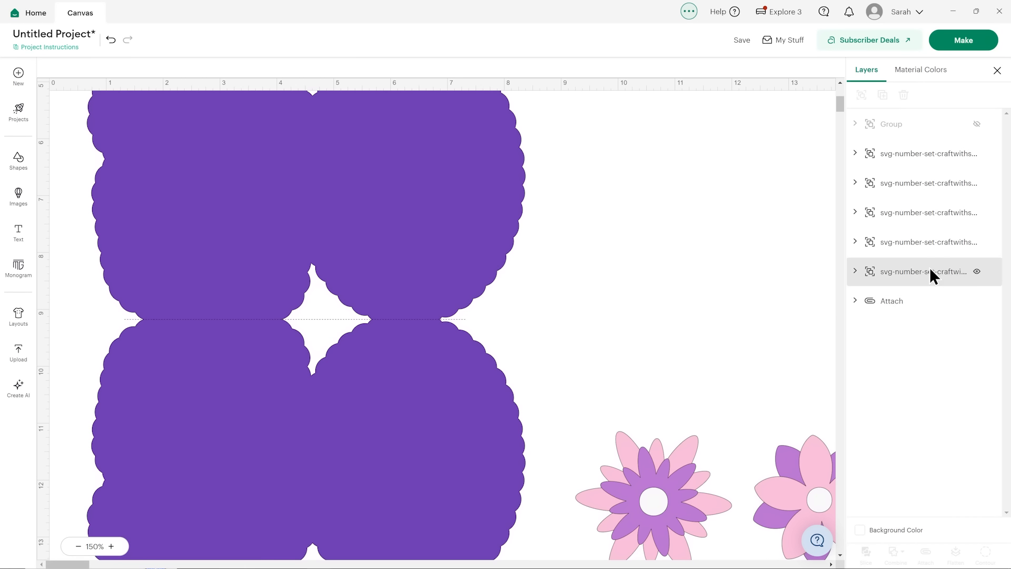
- Show the hidden group with the layered 50 on top of the card base
click(977, 125)
scroll(747, 244, down, 2)
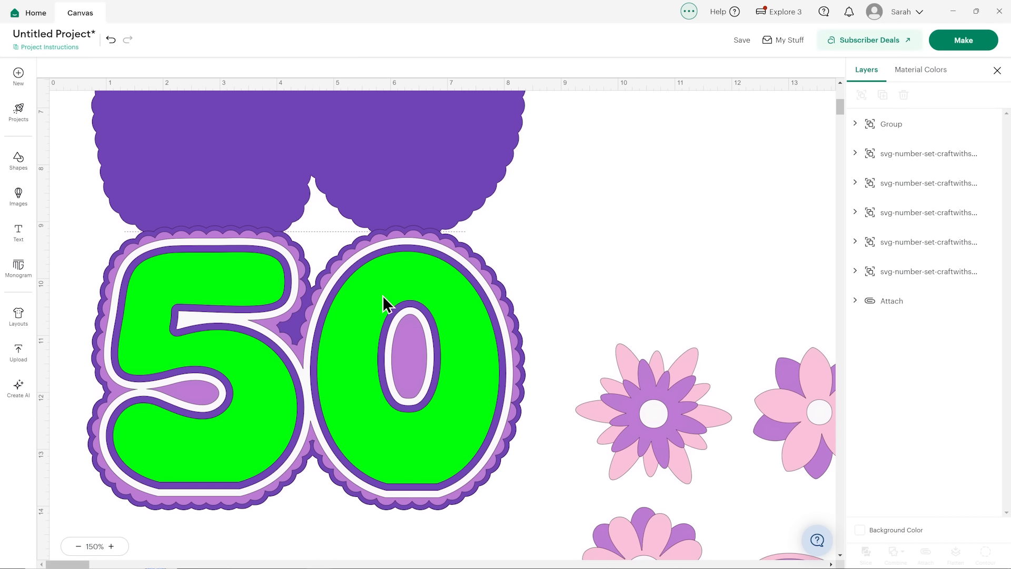
drag(382, 295, 431, 283)
click(620, 222)
scroll(614, 241, up, 3)
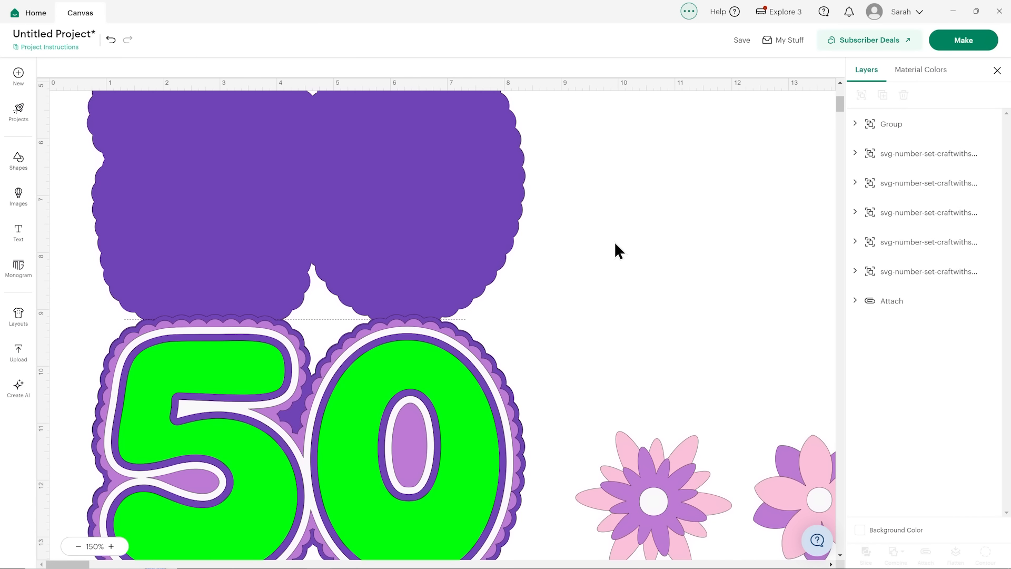
scroll(614, 241, down, 3)
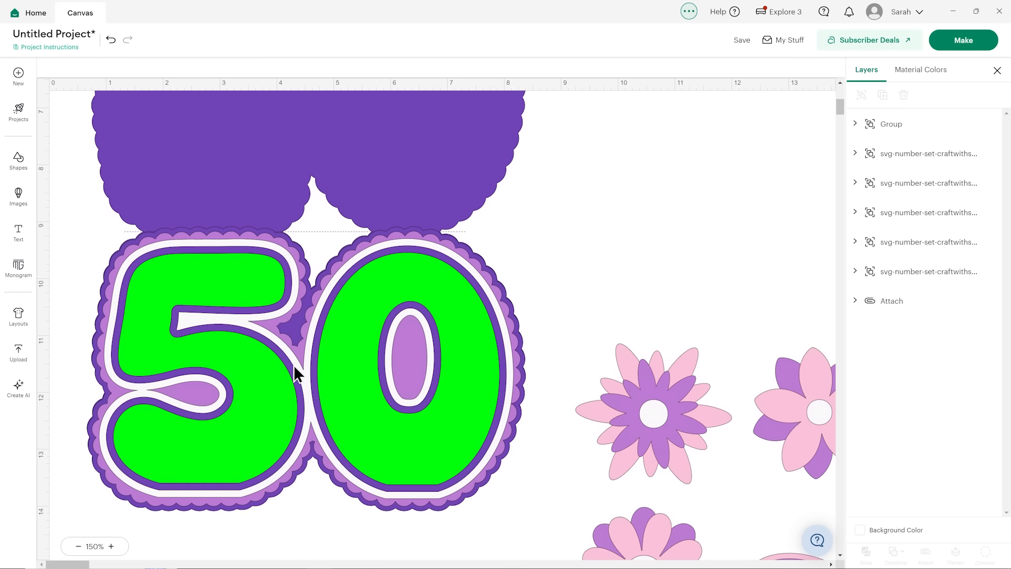
- Move the round multi-petal pink flower to the open area beside the 0 and shrink it to about 1.54 × 1.55 in
click(77, 546)
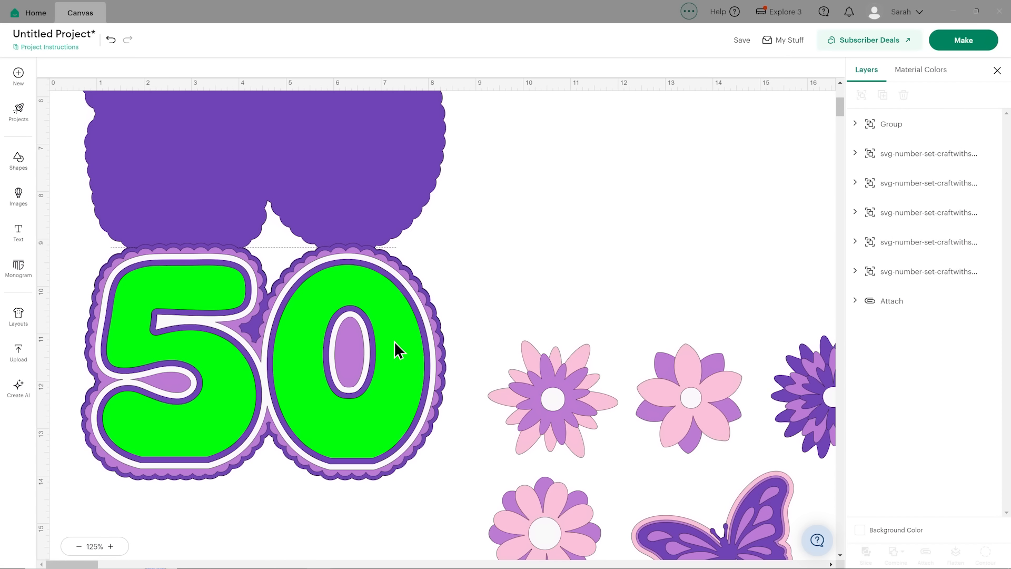
drag(544, 514, 527, 251)
drag(583, 324, 558, 303)
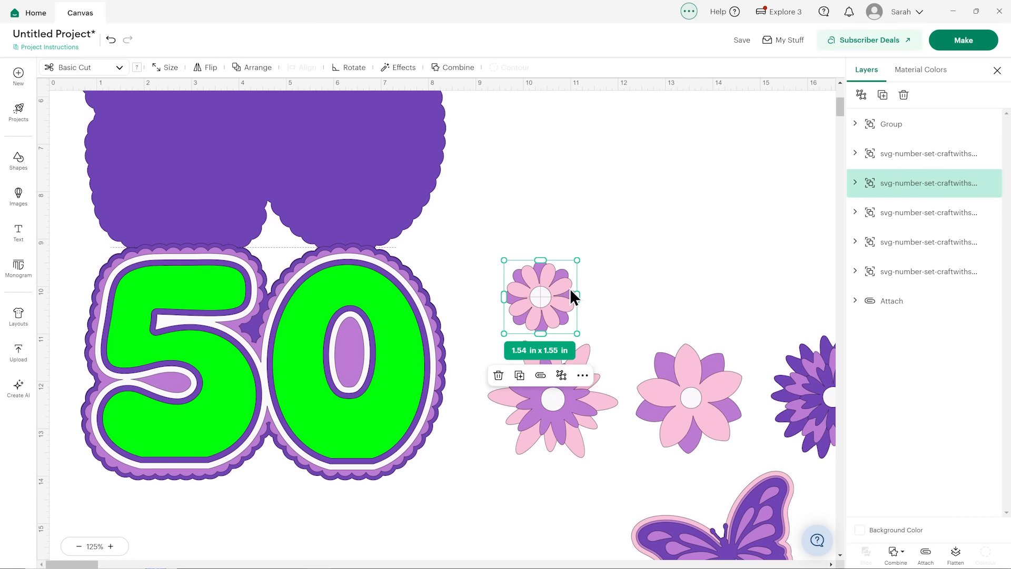
- Bring all four loose flowers and the butterfly to the front of the layer order
scroll(574, 293, down, 3)
click(637, 192)
drag(497, 154, 820, 462)
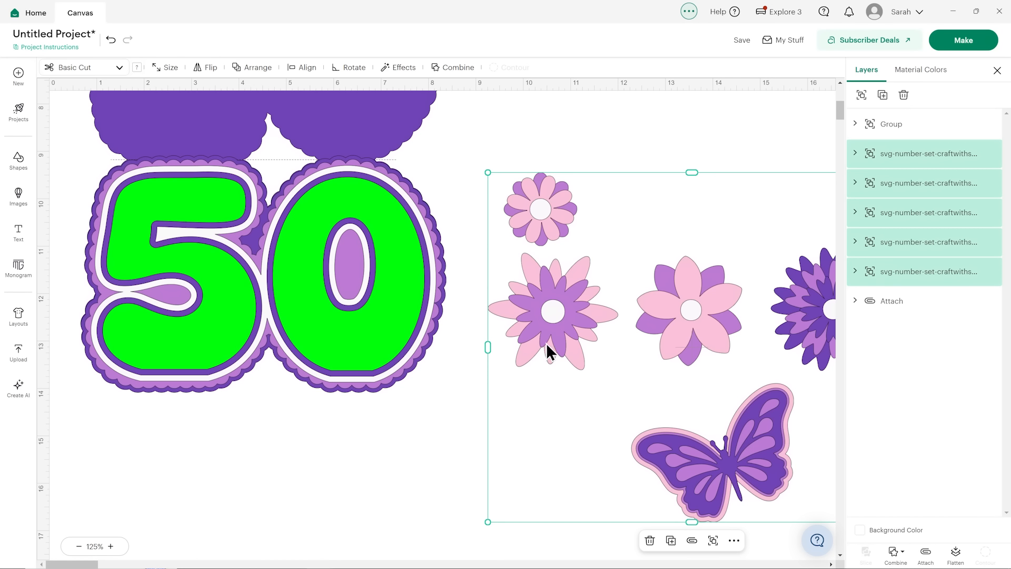
click(247, 68)
click(232, 143)
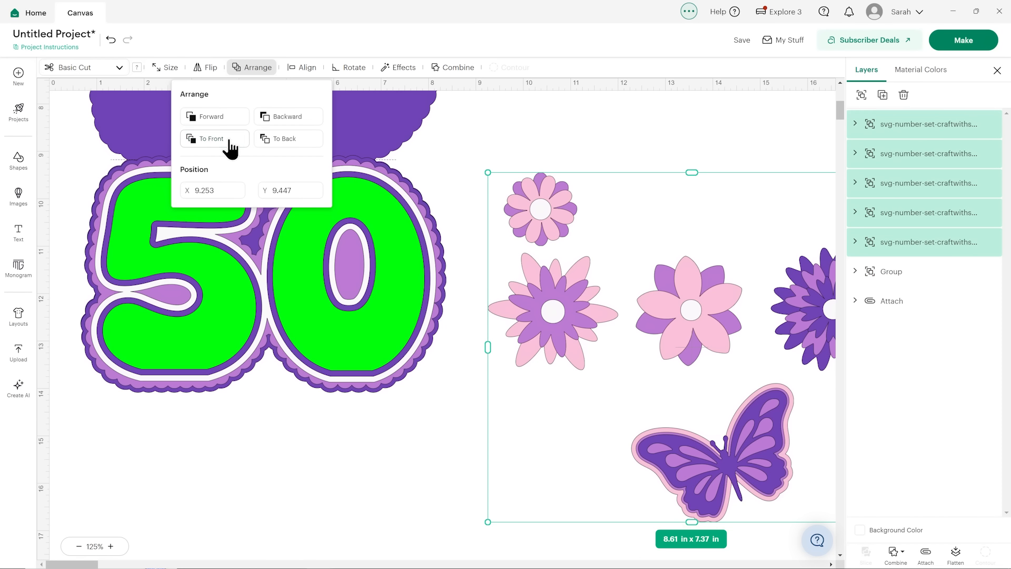
click(595, 142)
- Place the round flower, about 1.45 in wide, on the 5's upper-left corner and the six-petal flower, about 1.42 in wide, on the 0's upper-right edge
scroll(564, 316, up, 3)
drag(564, 316, 121, 300)
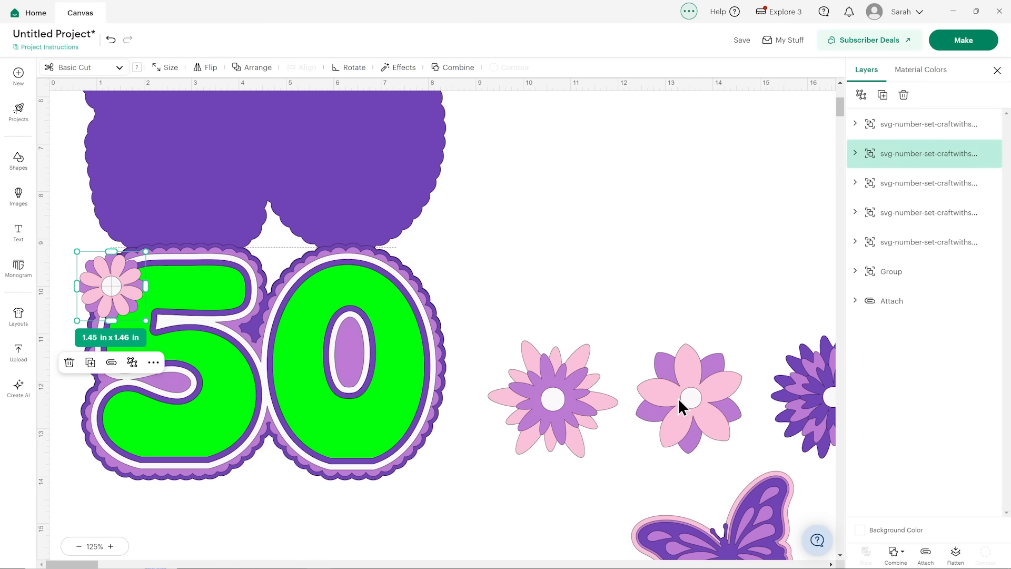
drag(678, 402, 604, 297)
drag(673, 355, 419, 282)
drag(806, 406, 641, 322)
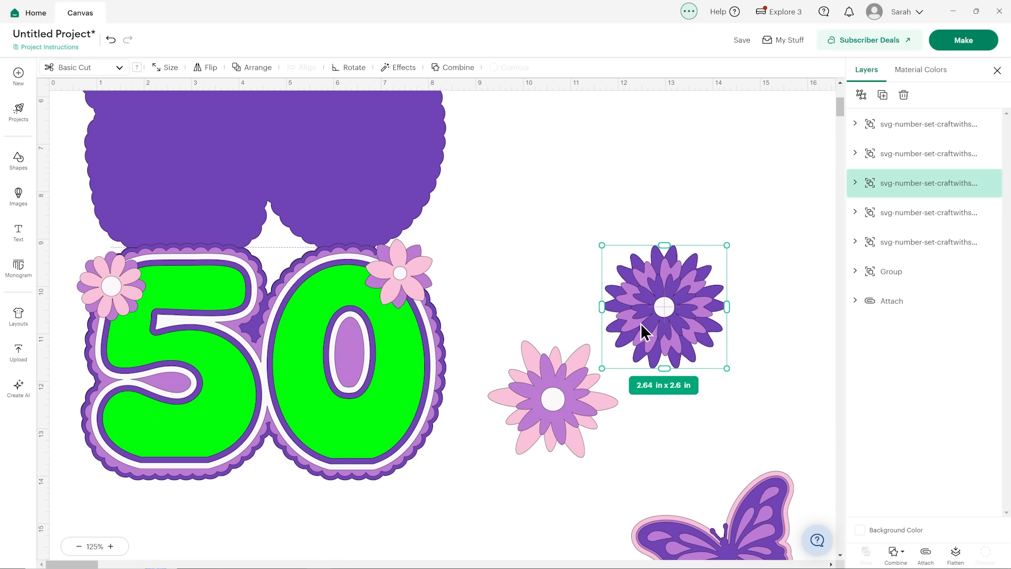
- Duplicate the flower on the 5 and place the copy on the 0's right edge, just below the six-petal flower
click(121, 278)
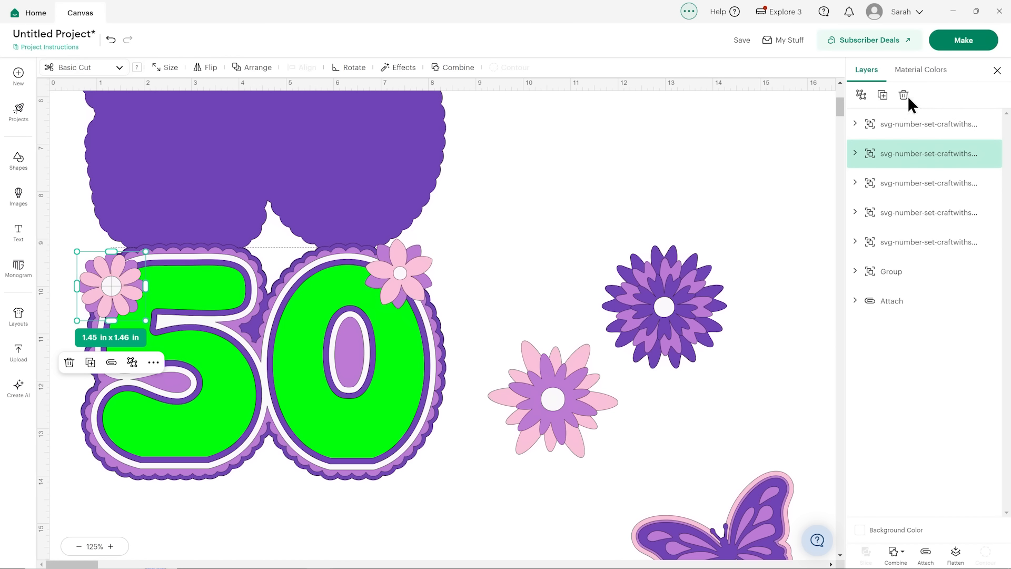
click(882, 95)
drag(138, 329, 428, 343)
click(551, 255)
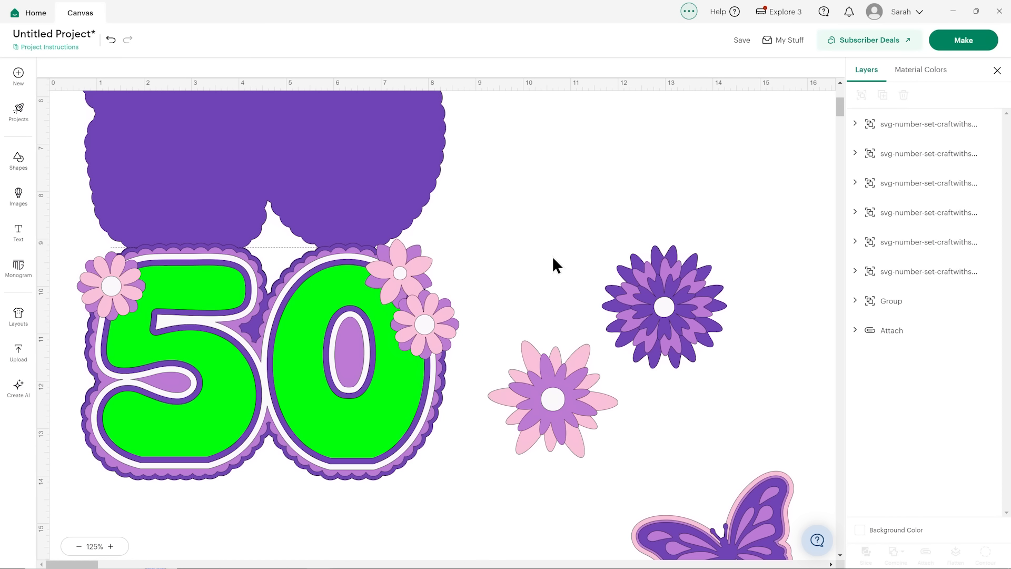
- Shrink the spiky pink and purple flower to about 1.64 × 1.47 in and rotate it beside the large dark purple flower
click(570, 389)
drag(613, 455, 559, 390)
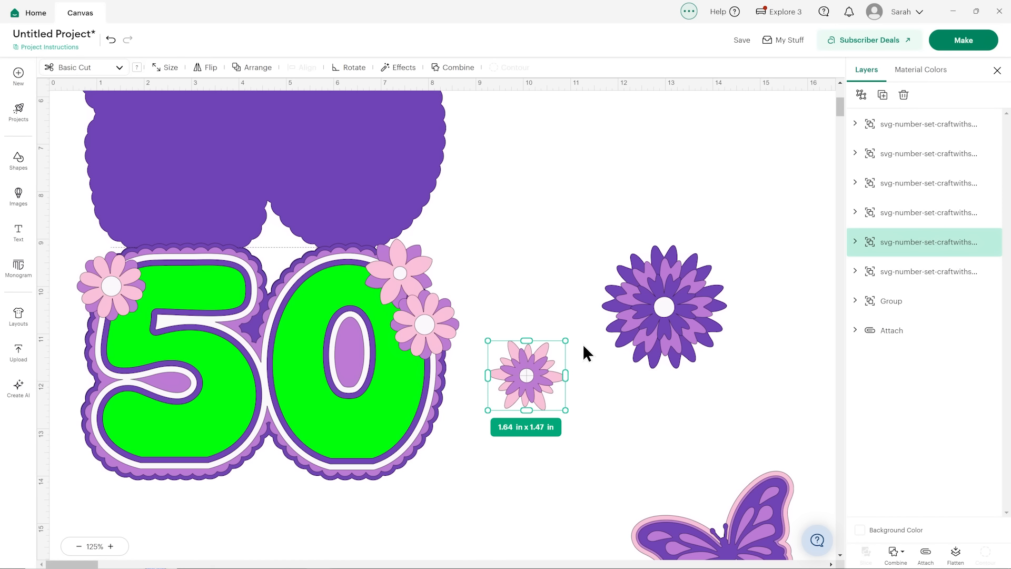
drag(568, 336, 593, 359)
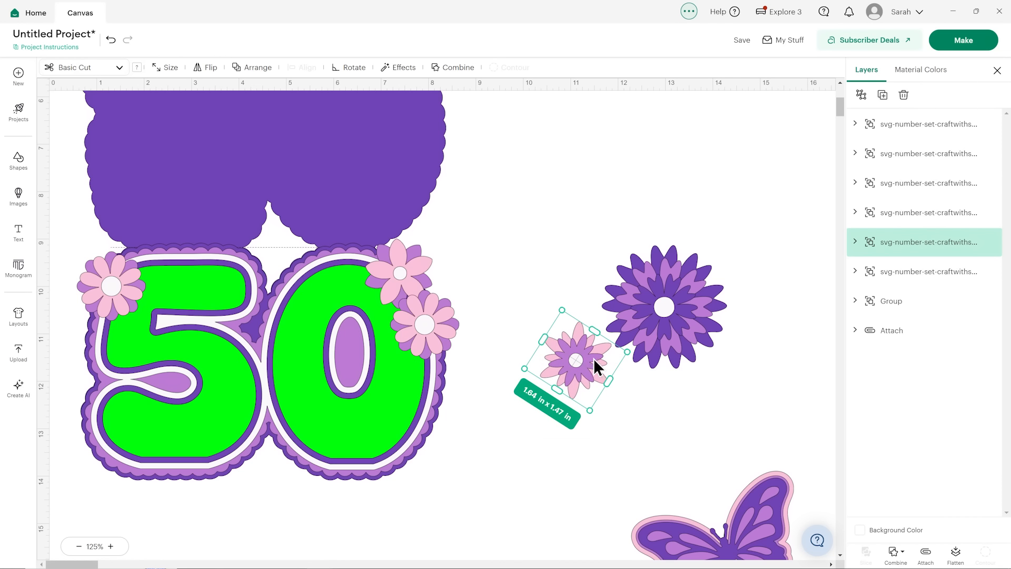
- Shrink the six-petal flower to about 1.29 × 1.34 in and place a rotated duplicate lower on the 0's right edge, below the round flower
click(408, 271)
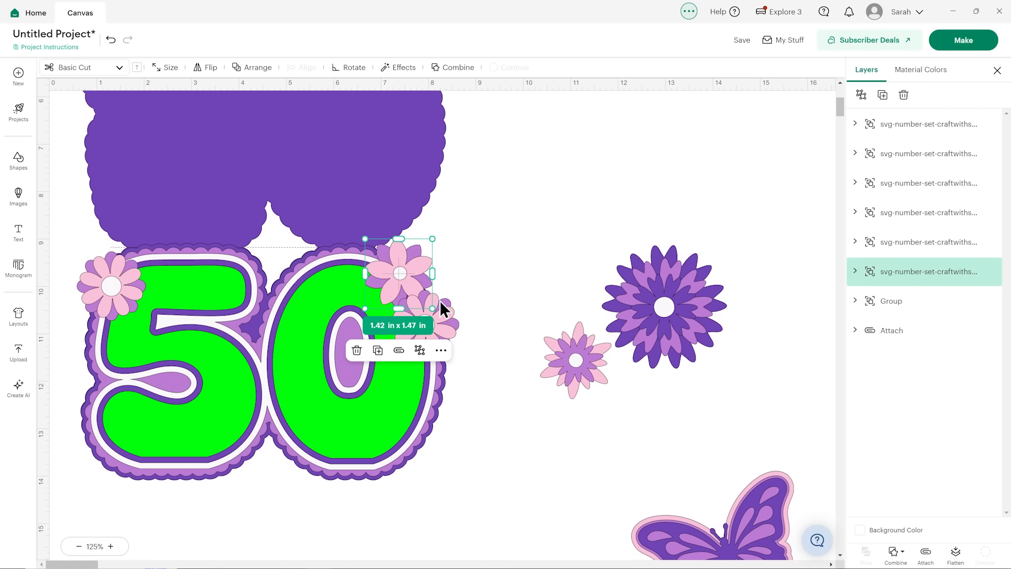
drag(432, 308, 426, 302)
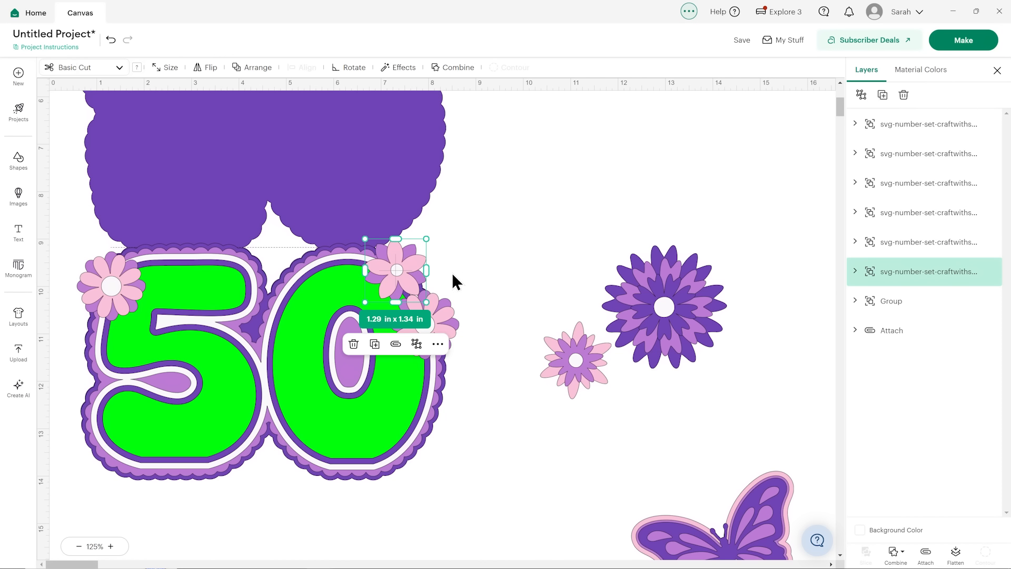
click(883, 95)
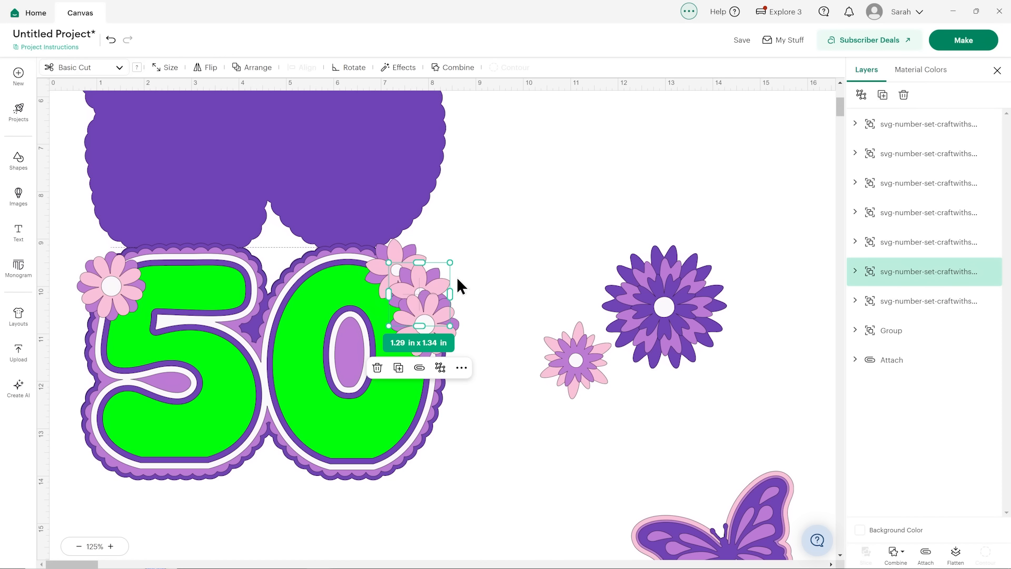
drag(437, 281, 434, 372)
drag(448, 319, 448, 312)
click(454, 370)
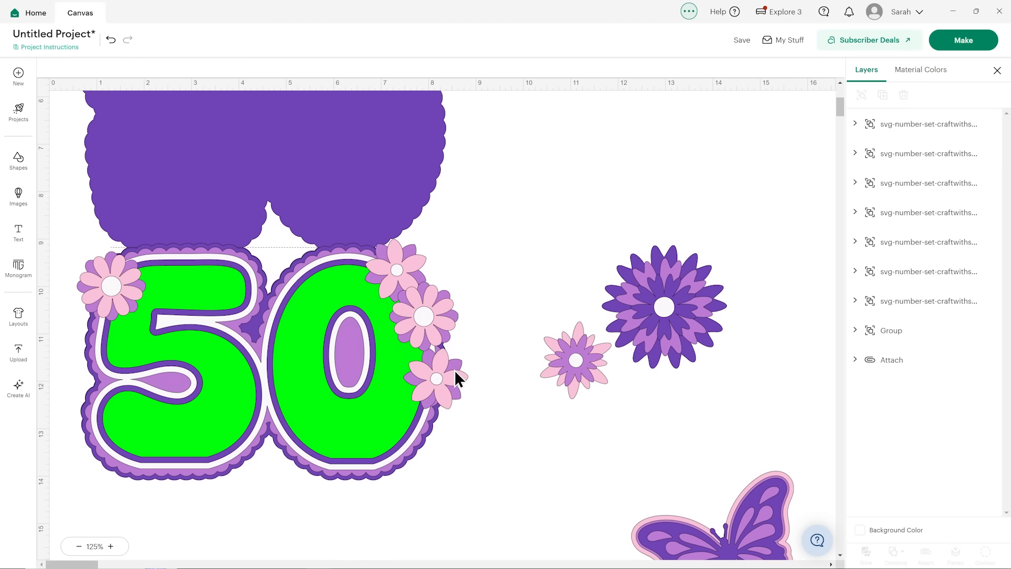
drag(454, 370, 454, 364)
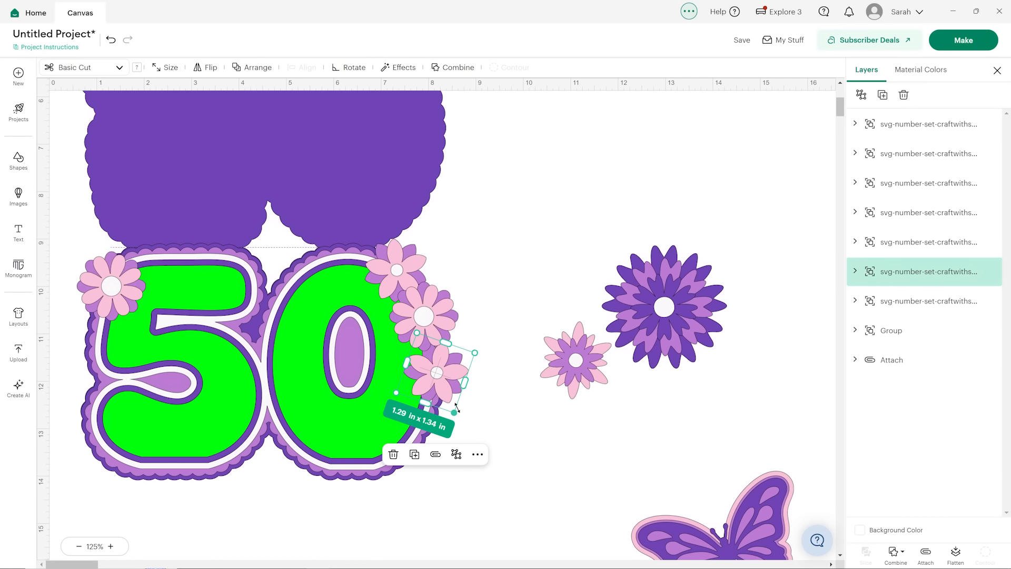
click(499, 363)
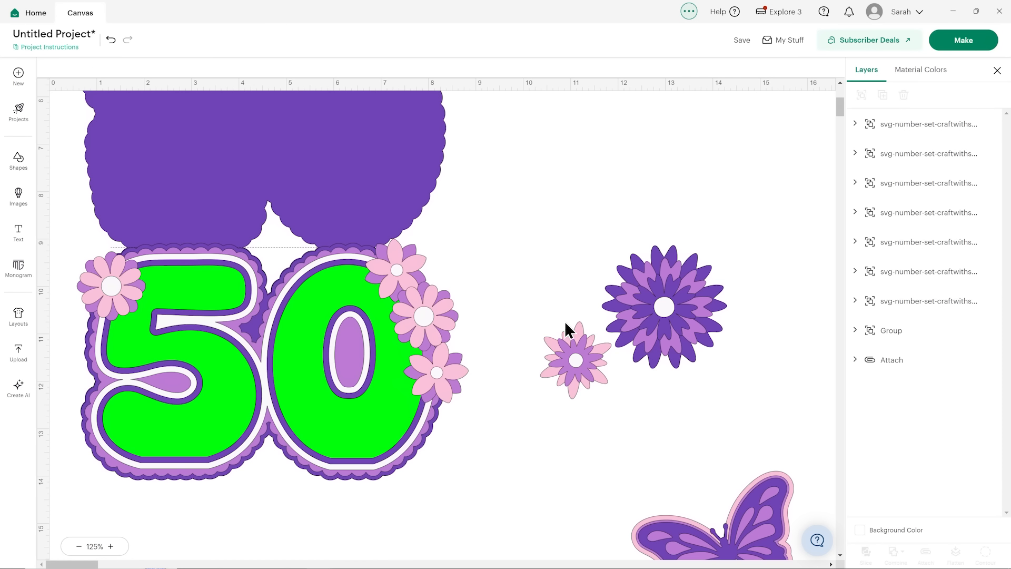
- Place the butterfly over the lower overlap between the 5 and 0 and shrink it to about 2.8 × 2.39 in
drag(727, 510, 289, 346)
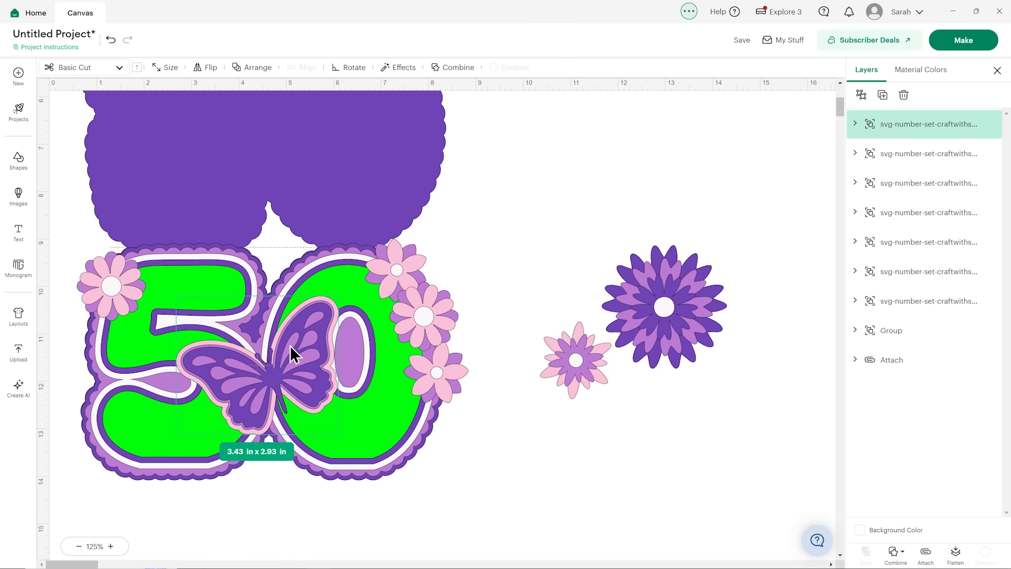
drag(338, 435, 315, 404)
mouse_move(294, 368)
mouse_down()
mouse_move(298, 392)
mouse_move(300, 363)
mouse_move(302, 373)
mouse_up()
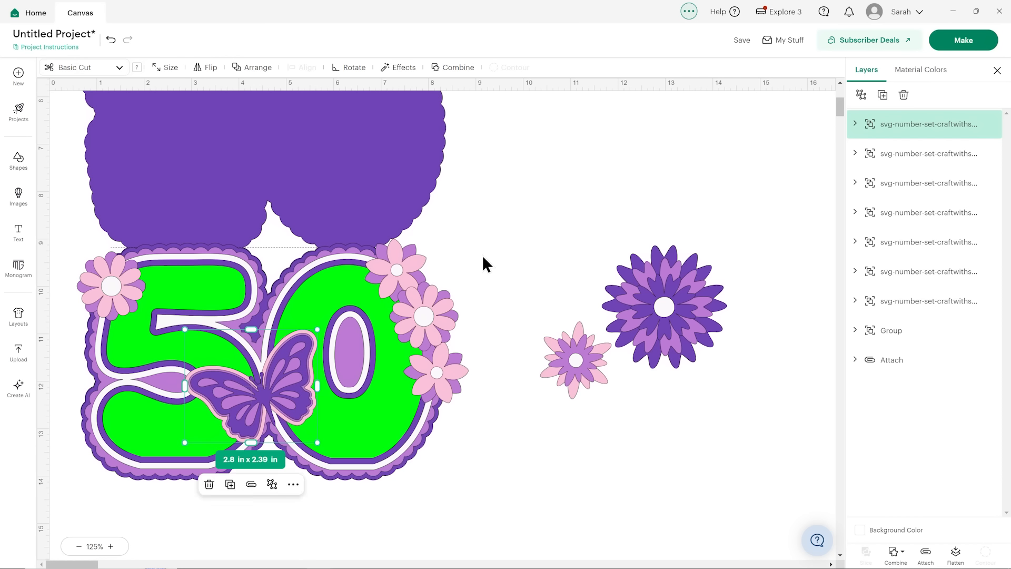
click(480, 254)
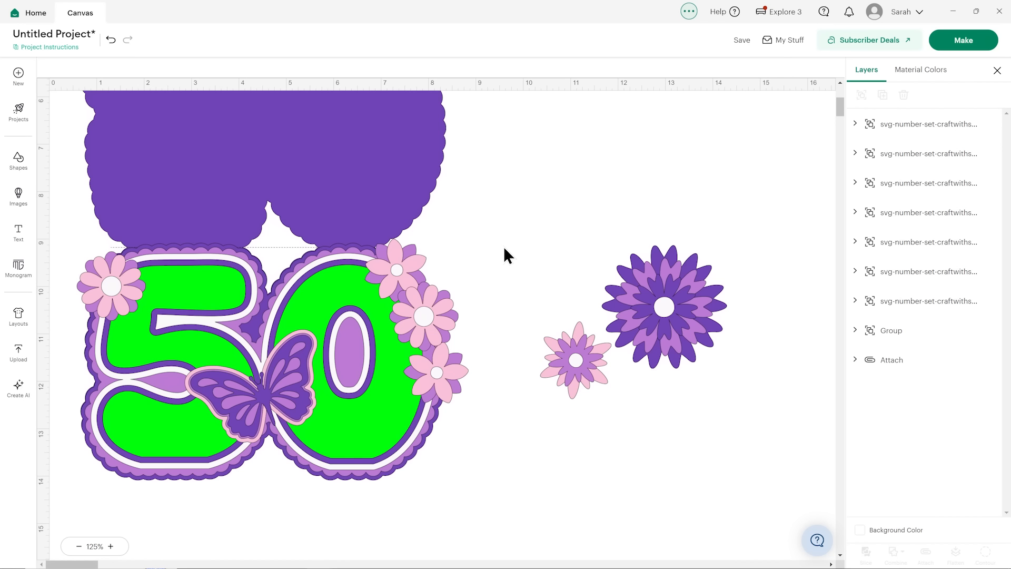
- Delete the two unused flowers beside the 50
drag(503, 245, 779, 407)
key(Delete)
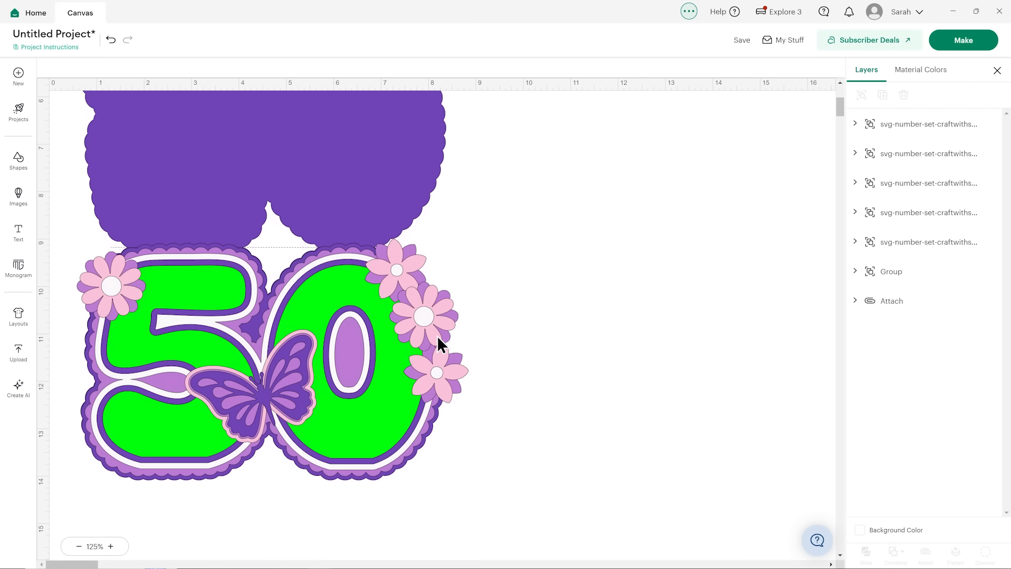
- Recolor the pink petal layer of the 0's top six-petal flower to pale lilac #efdaee
click(413, 274)
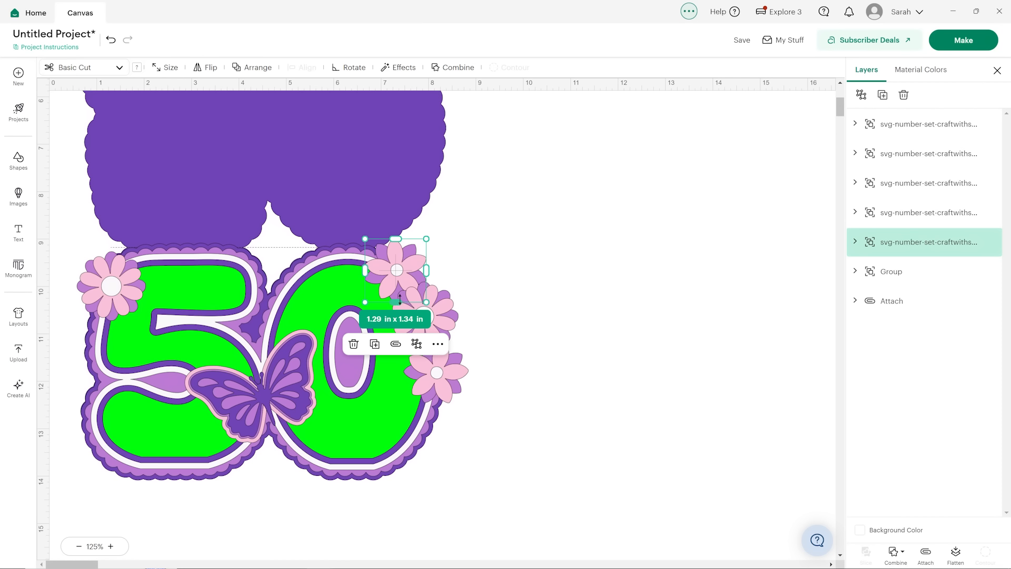
click(855, 242)
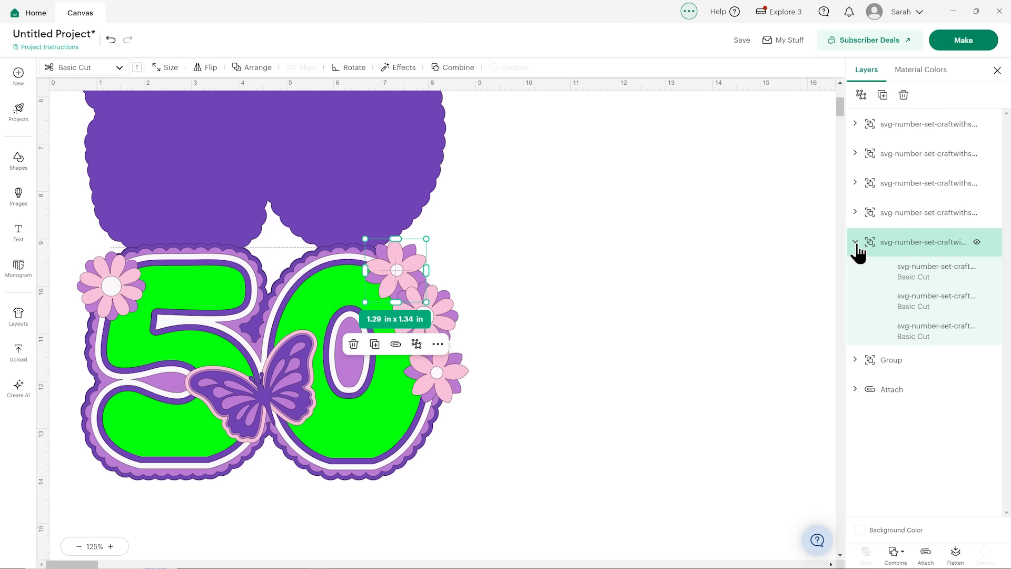
click(926, 308)
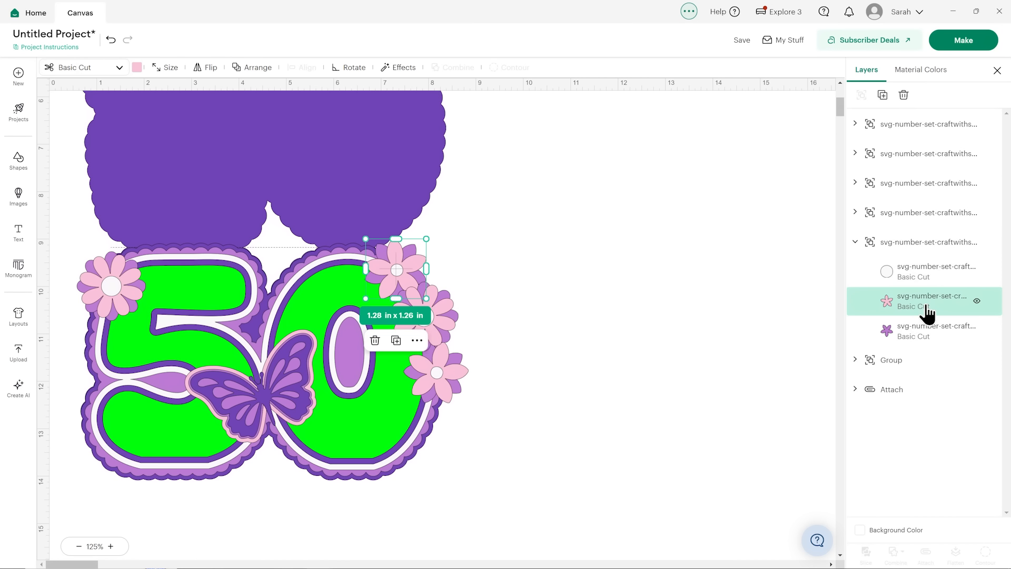
click(136, 67)
click(167, 193)
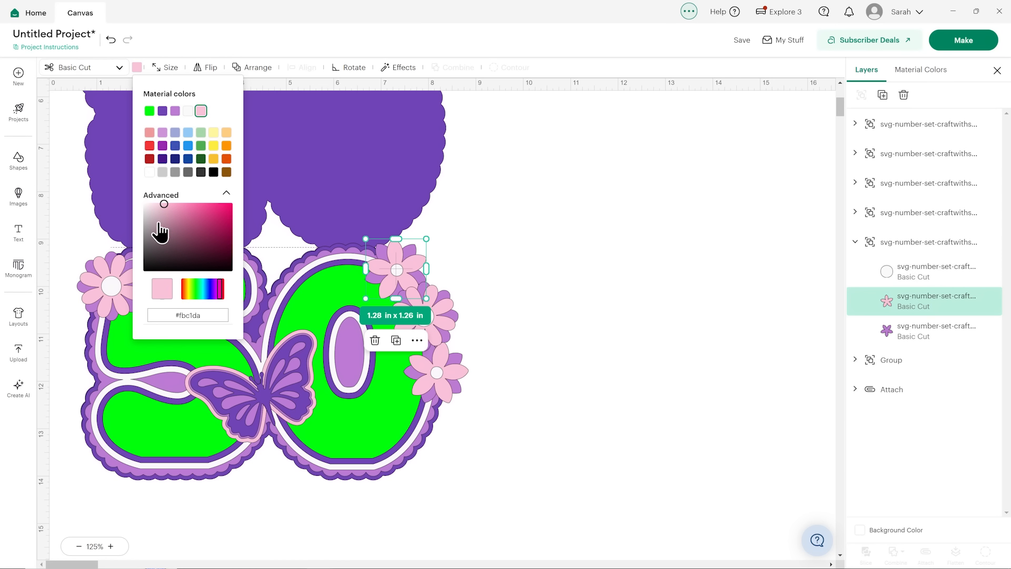
click(147, 215)
drag(146, 215, 150, 211)
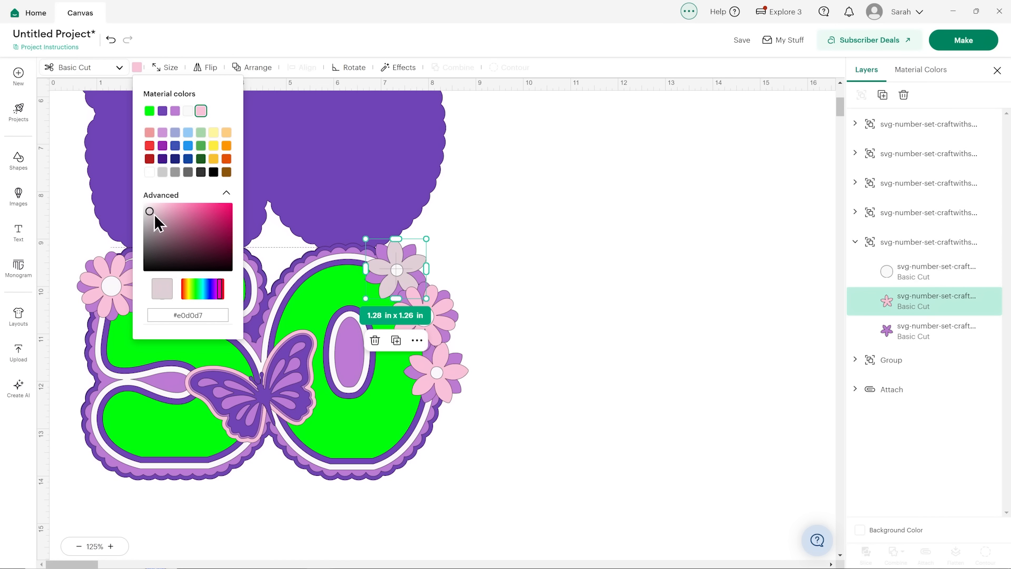
click(219, 285)
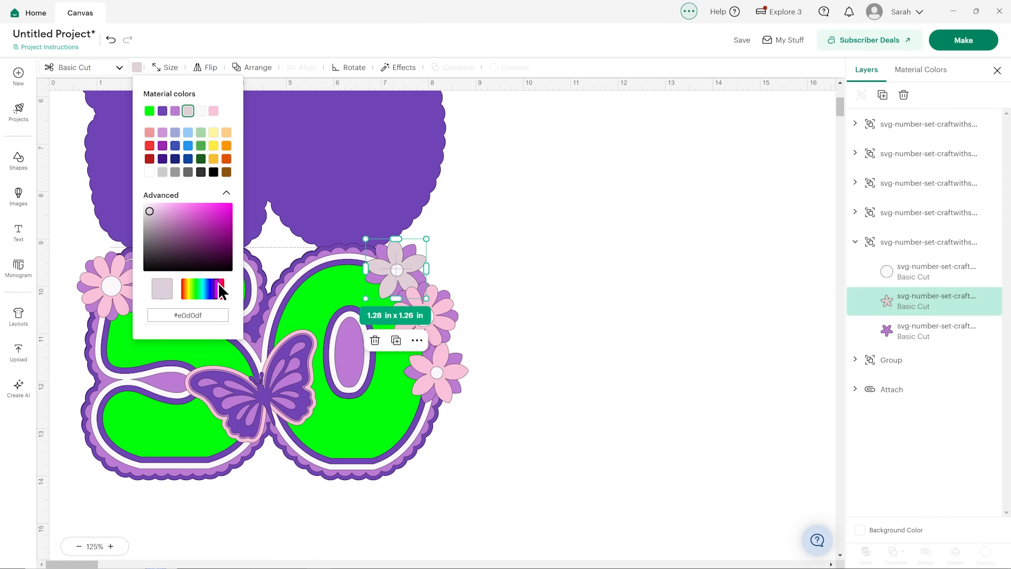
click(150, 205)
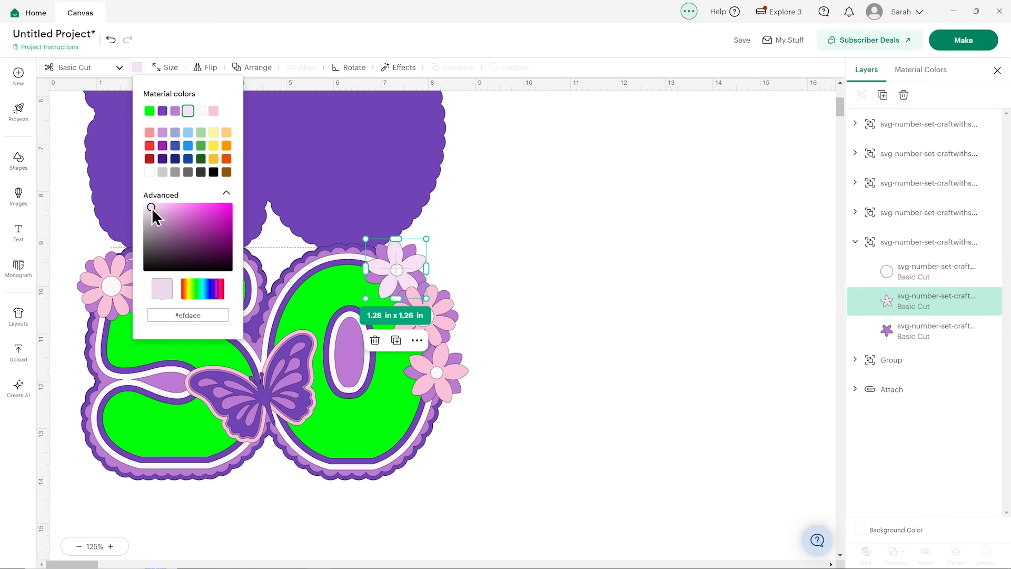
click(565, 250)
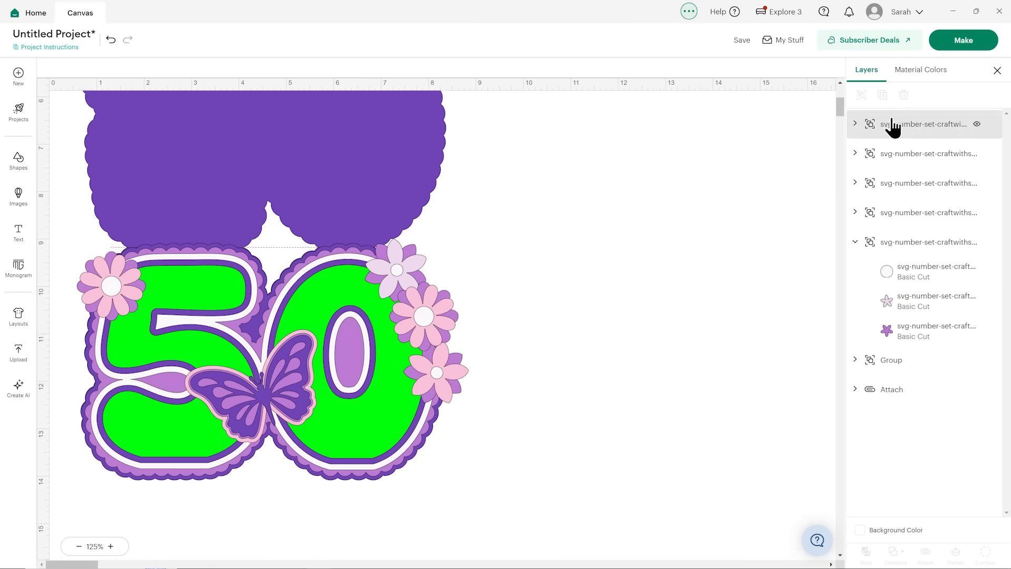
- Merge all pink layers into the pale lilac material color so the remaining flowers and butterfly match, and close the layers panel
click(918, 74)
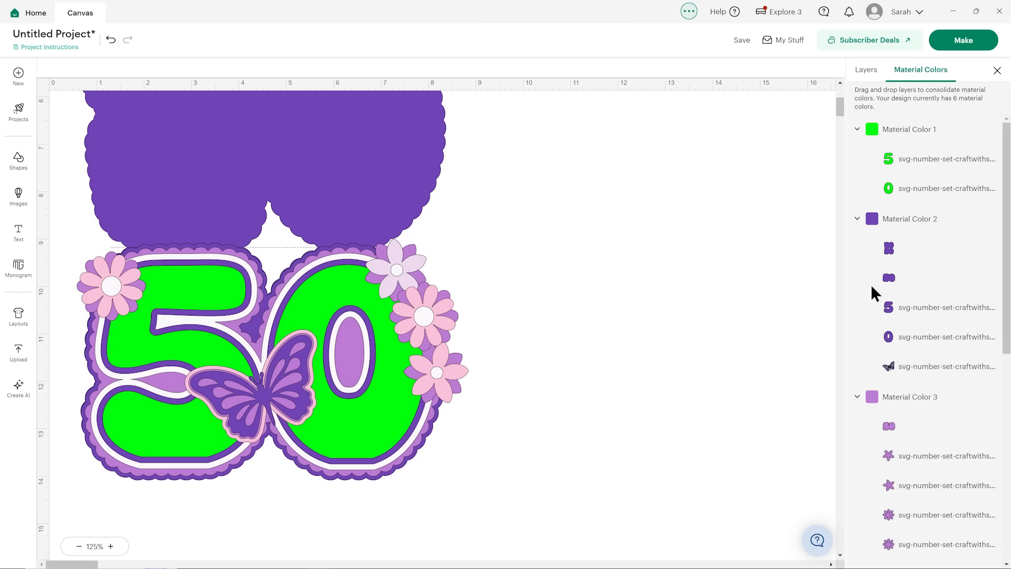
scroll(885, 281, down, 3)
scroll(916, 337, down, 3)
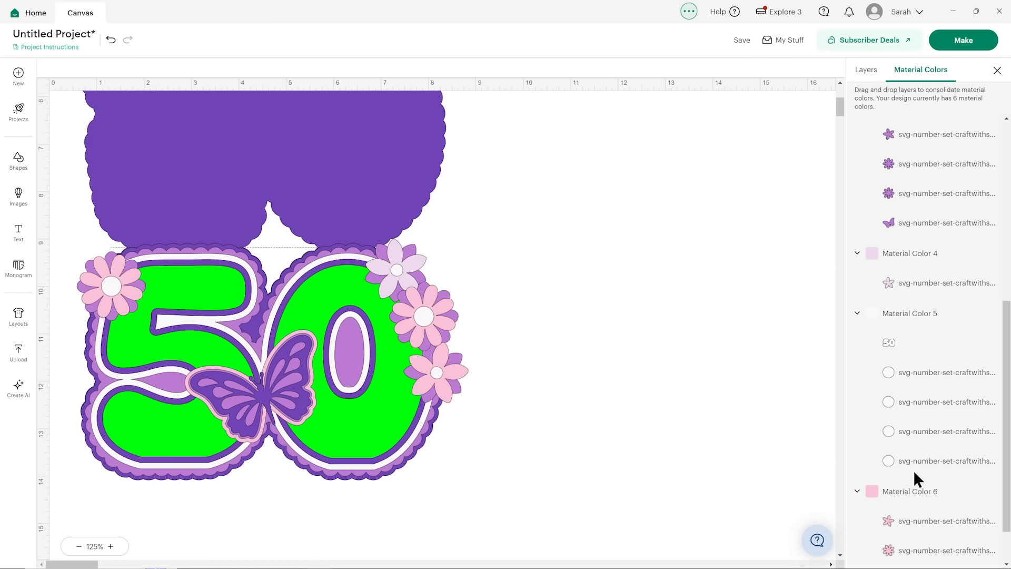
scroll(891, 499, down, 1)
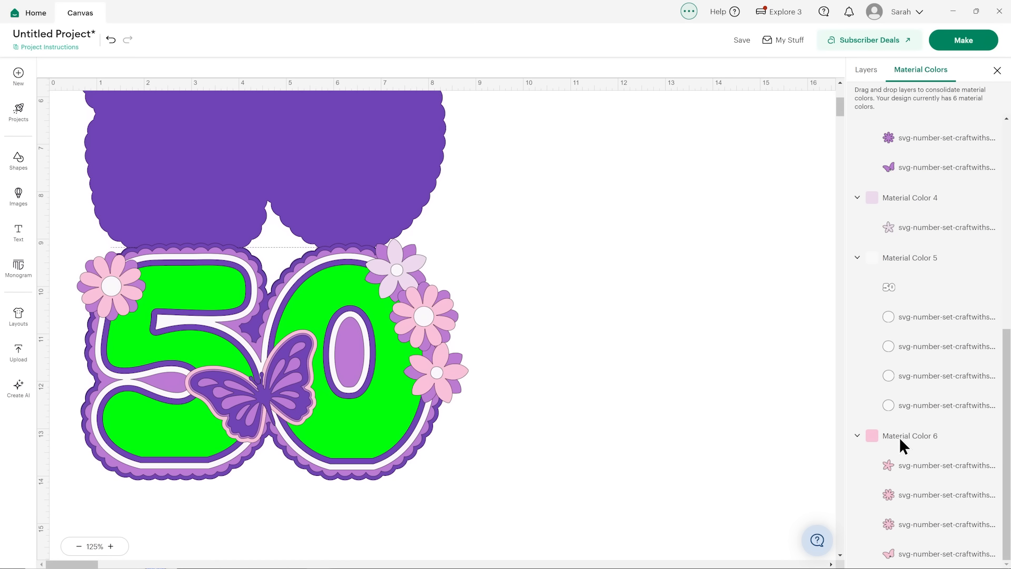
drag(900, 447, 908, 362)
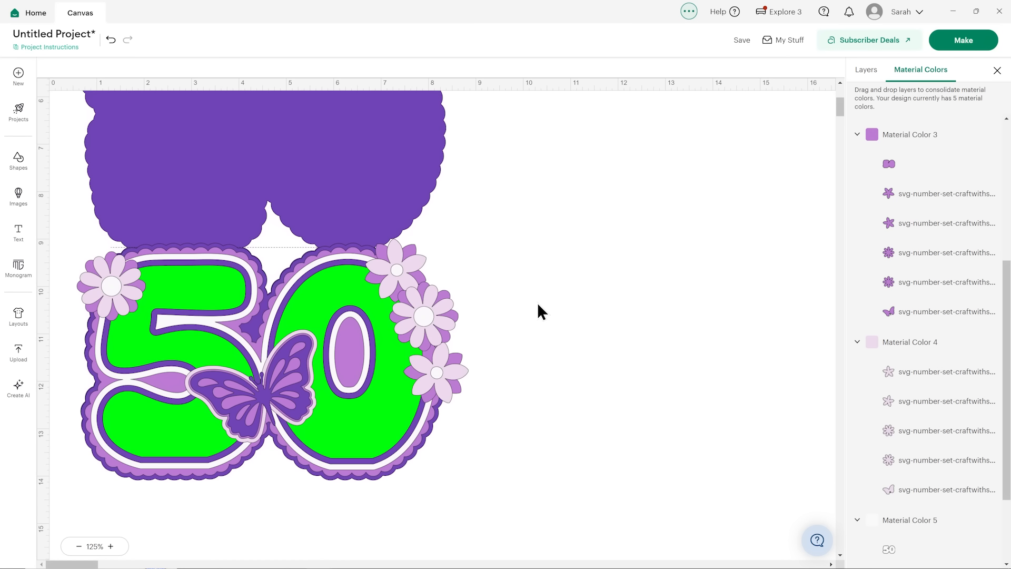
click(997, 70)
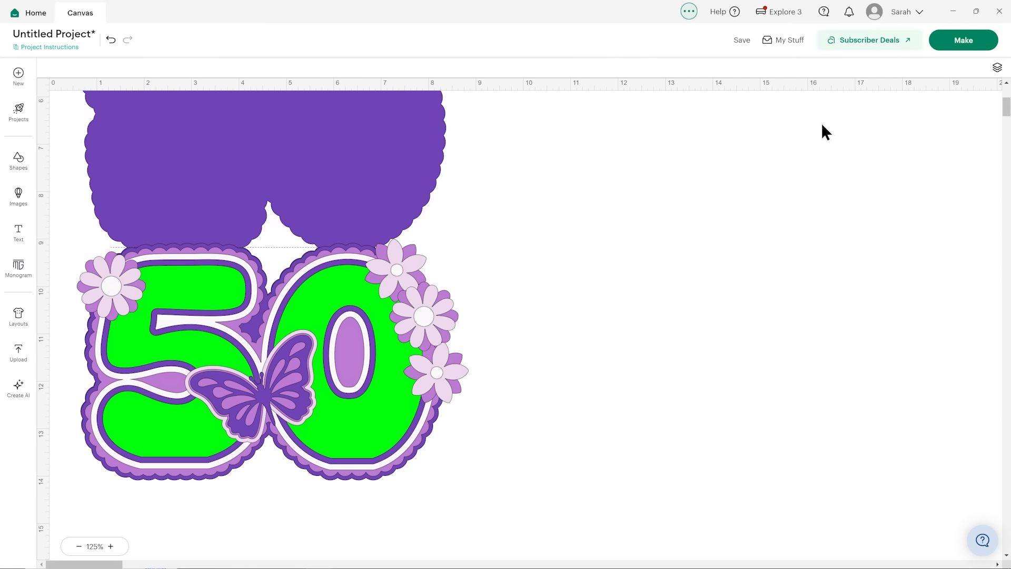
- Show the layers panel and move the entire card design, base included, to the middle of the canvas
click(996, 68)
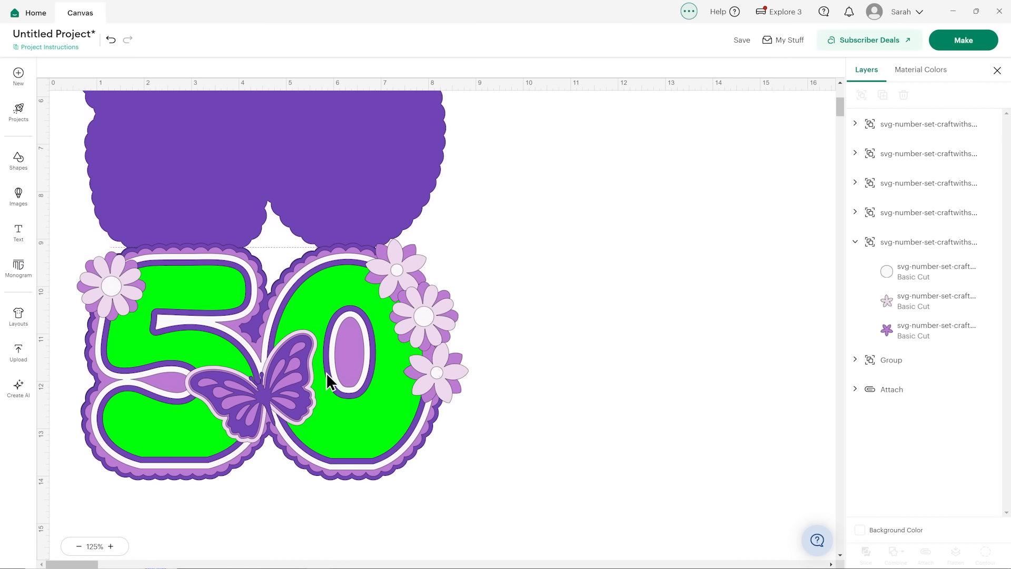
drag(421, 431, 72, 178)
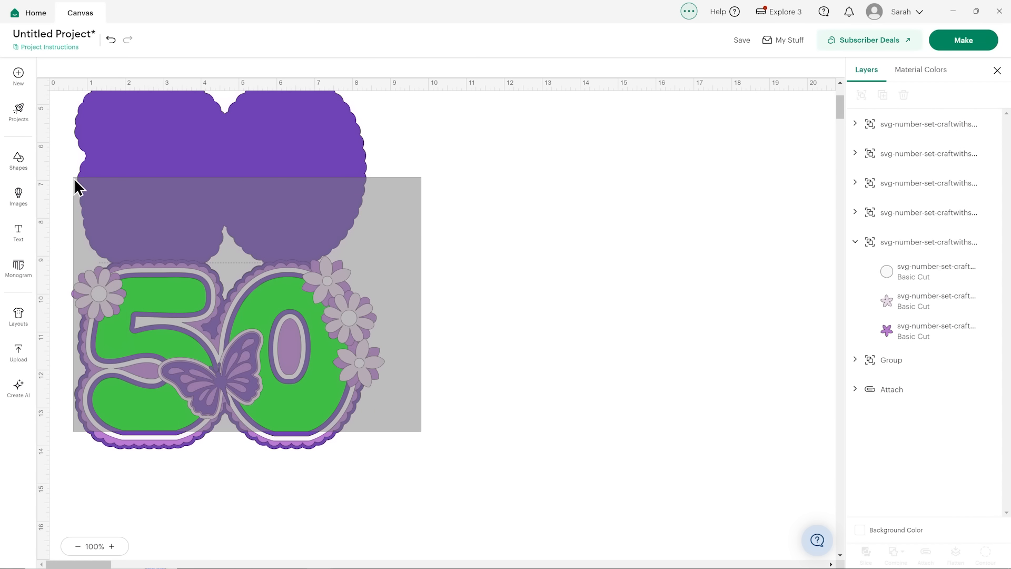
drag(172, 193, 345, 242)
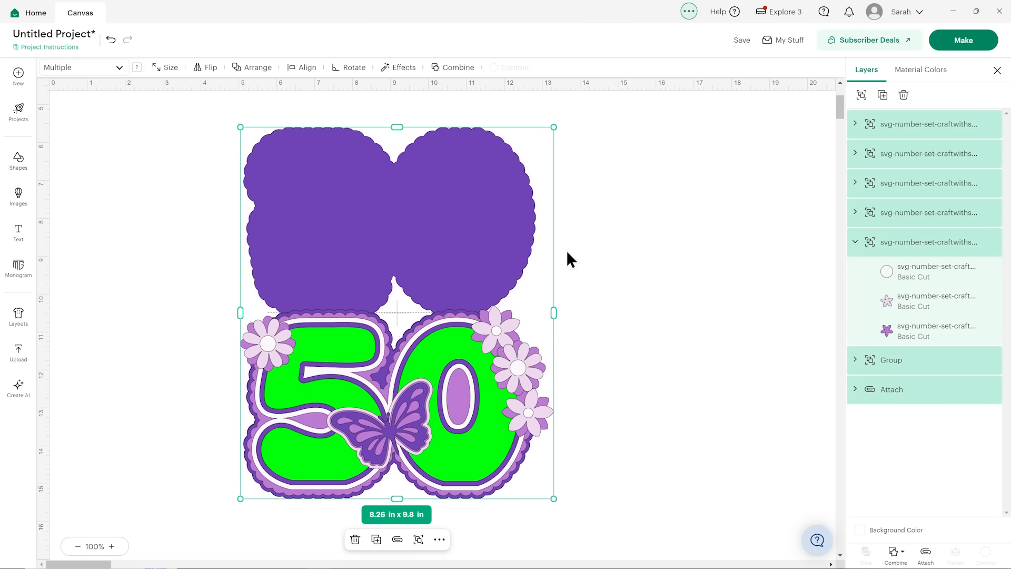
- Check the width and height of the scored scalloped card base on its own
click(567, 250)
click(476, 240)
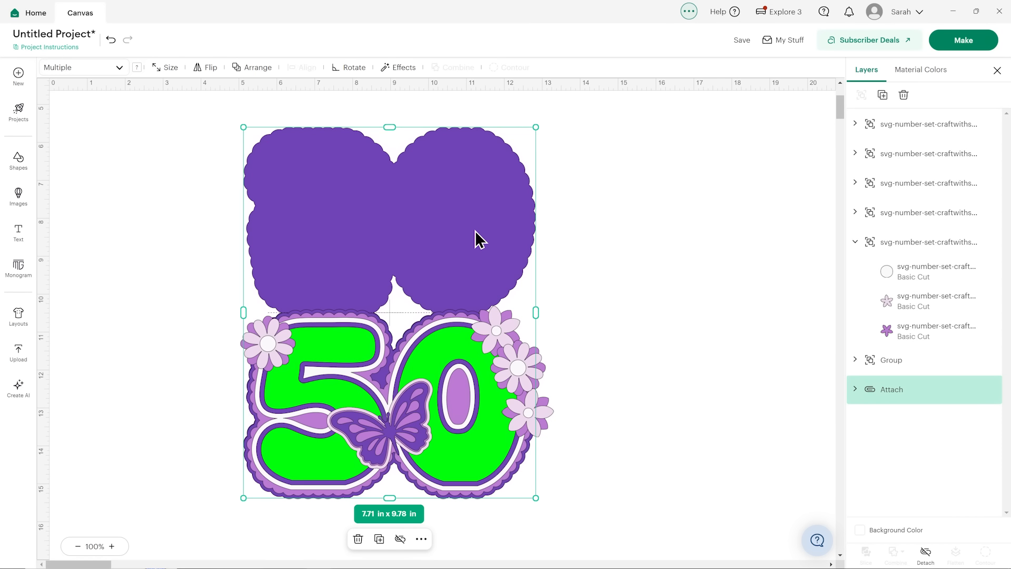
click(170, 72)
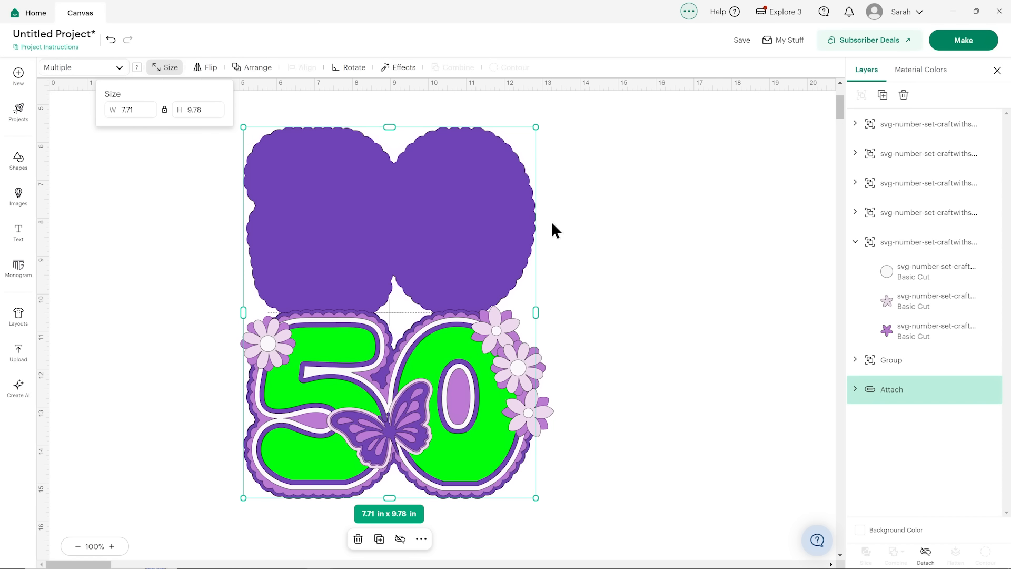
click(614, 239)
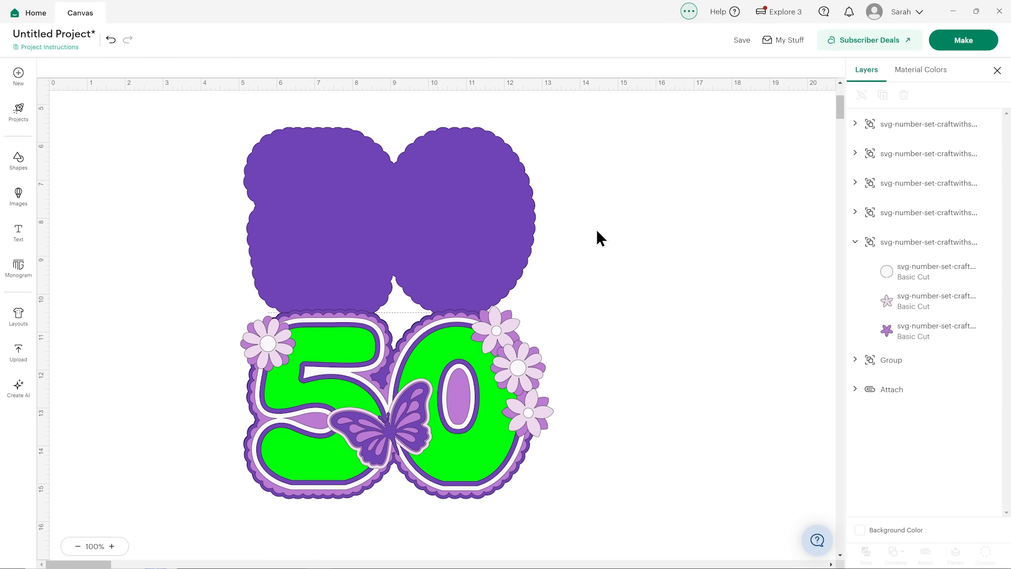
- Scale the entire card design down slightly, keeping its proportions
drag(191, 122, 619, 536)
drag(553, 498, 538, 480)
scroll(375, 338, down, 2)
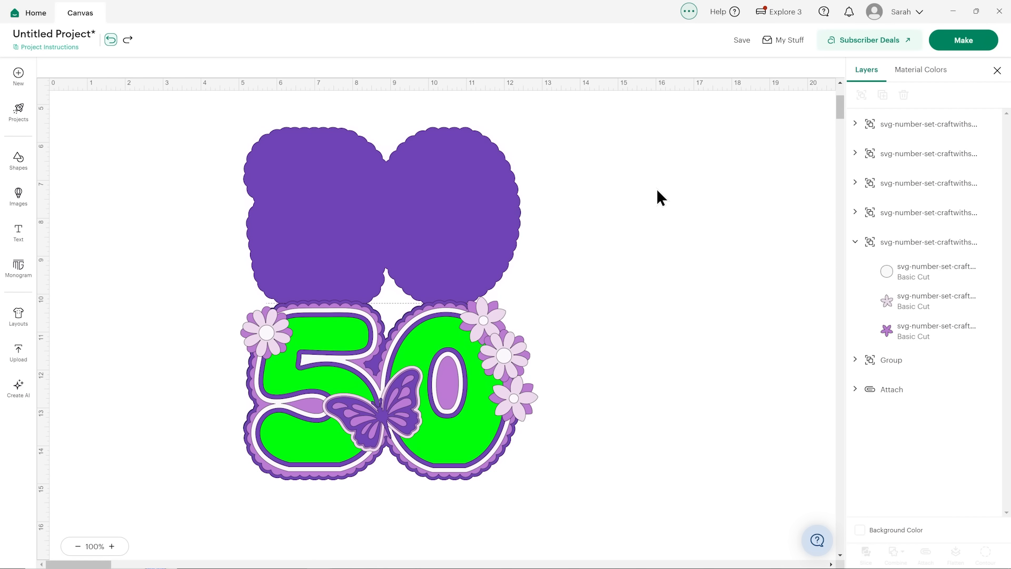
- Save the project as "50th Birthday Card" in the CMC 2026 collection
click(746, 39)
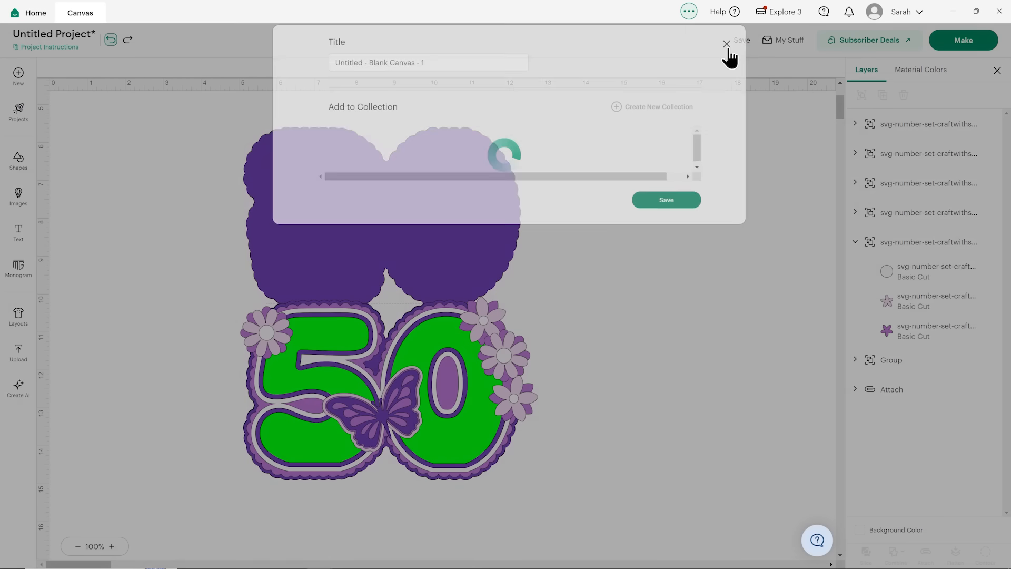
click(689, 210)
triple_click(450, 74)
text(50th Birthday Card)
click(651, 268)
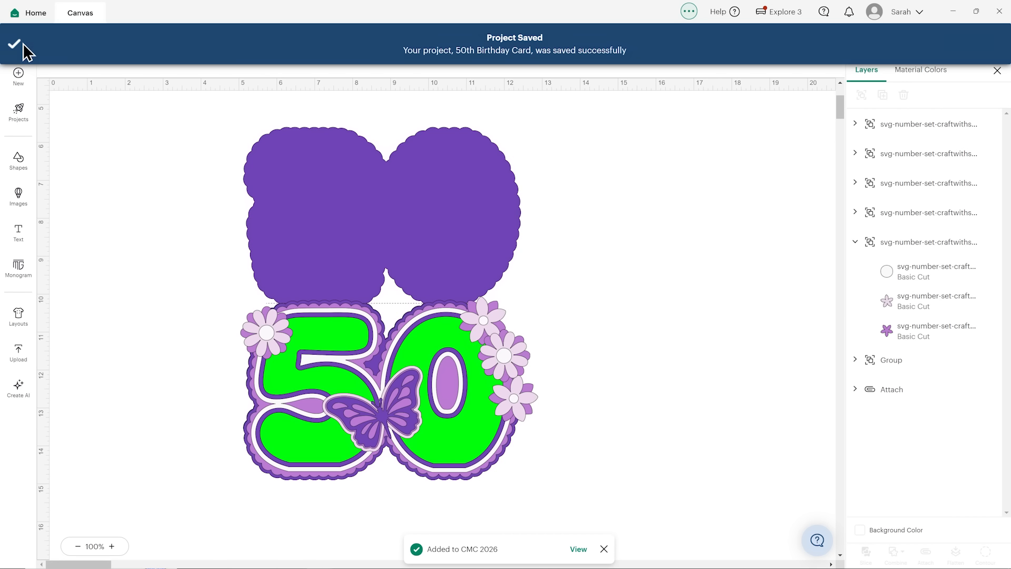
- Prepare the project for cutting and set the first mat's material size to 8.3 in x 11.7 in (A4)
click(962, 41)
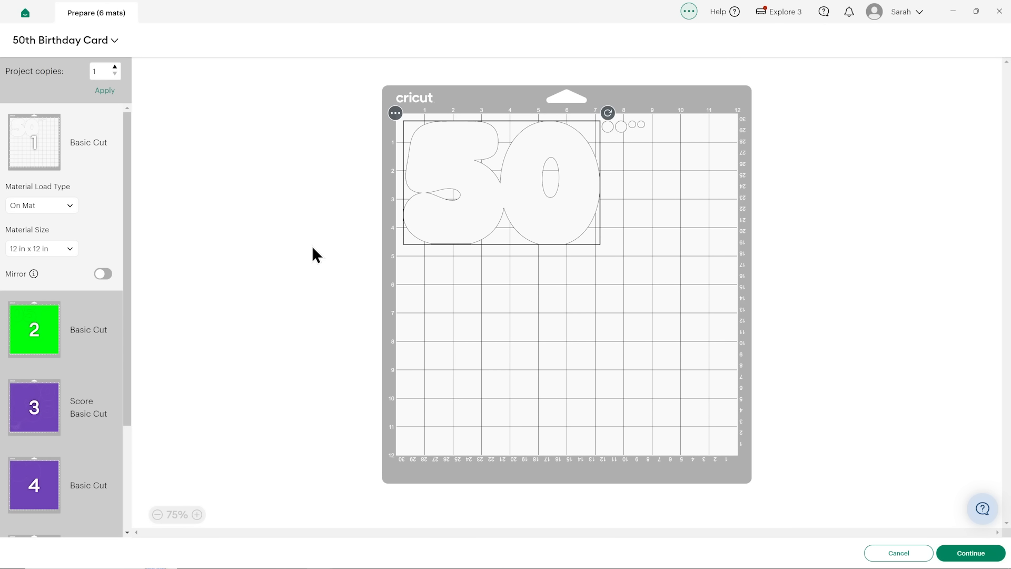
click(67, 248)
scroll(77, 299, up, 3)
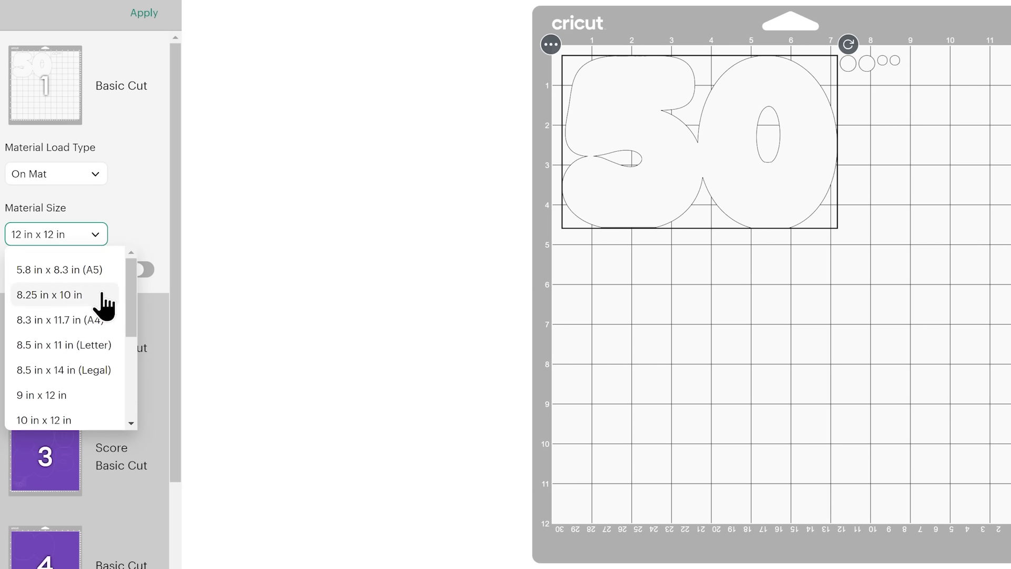
click(62, 320)
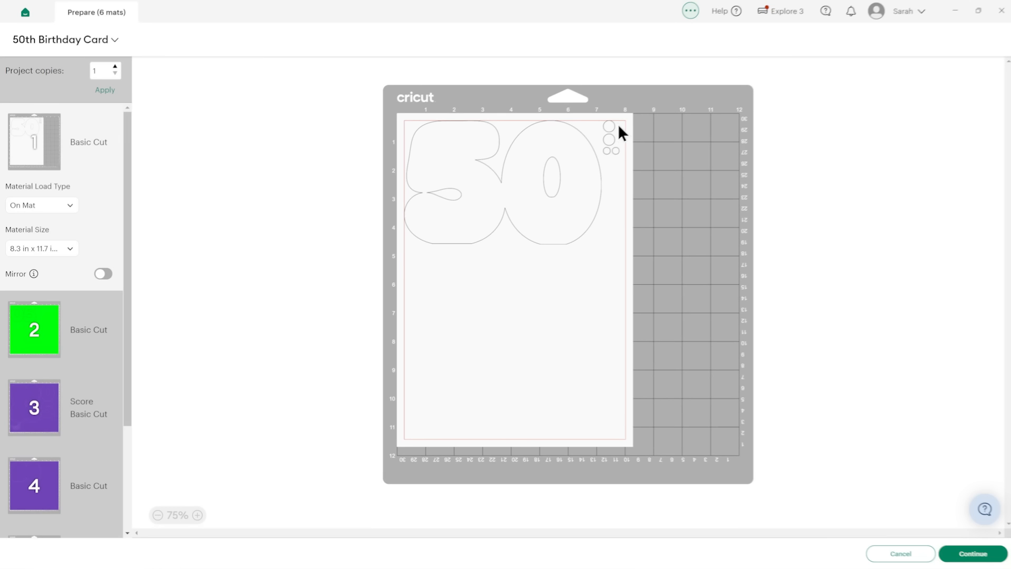
- Move the small flower-center circles on the white mat into the gaps around and inside the 50
click(608, 127)
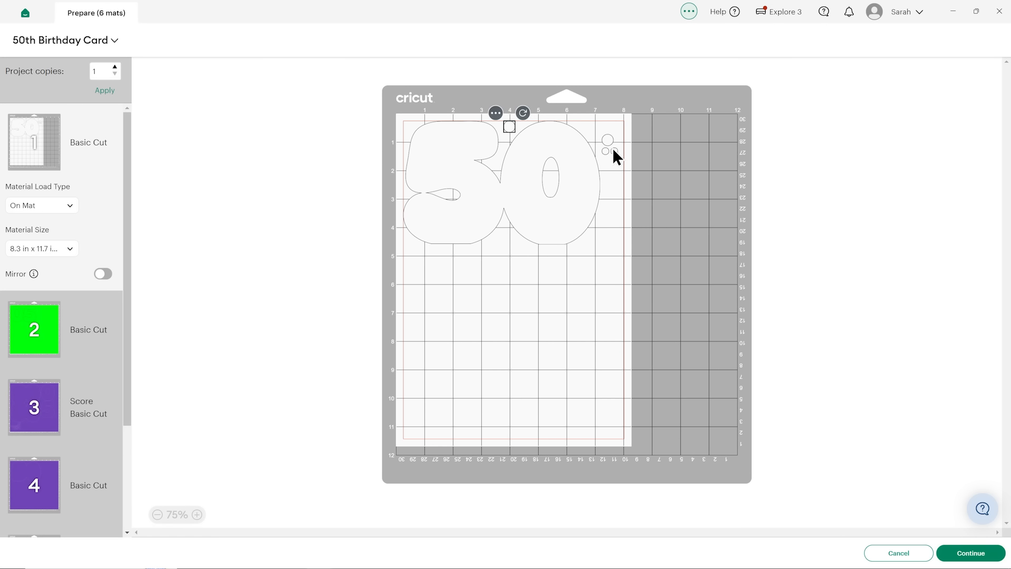
drag(610, 142, 536, 156)
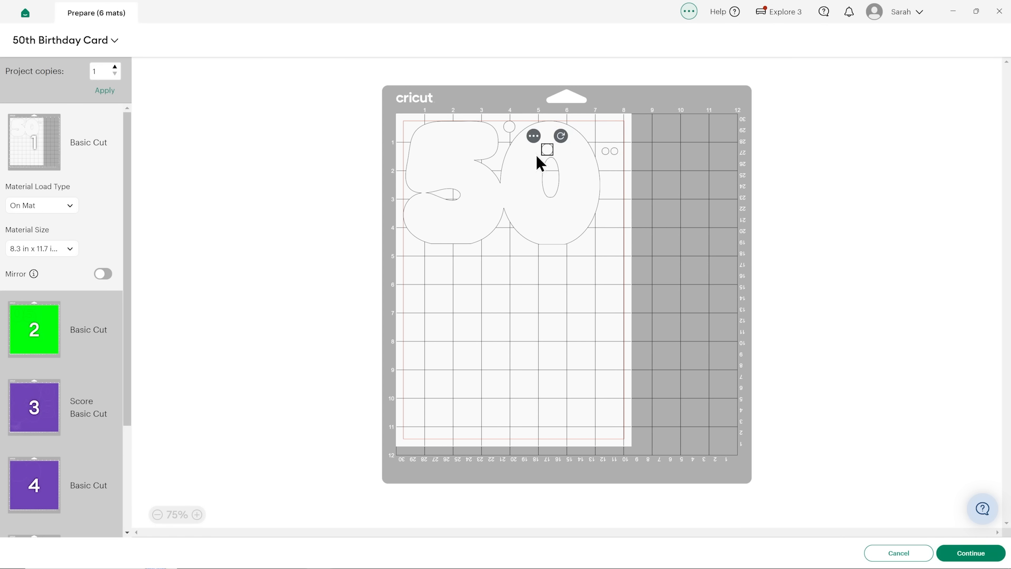
click(507, 318)
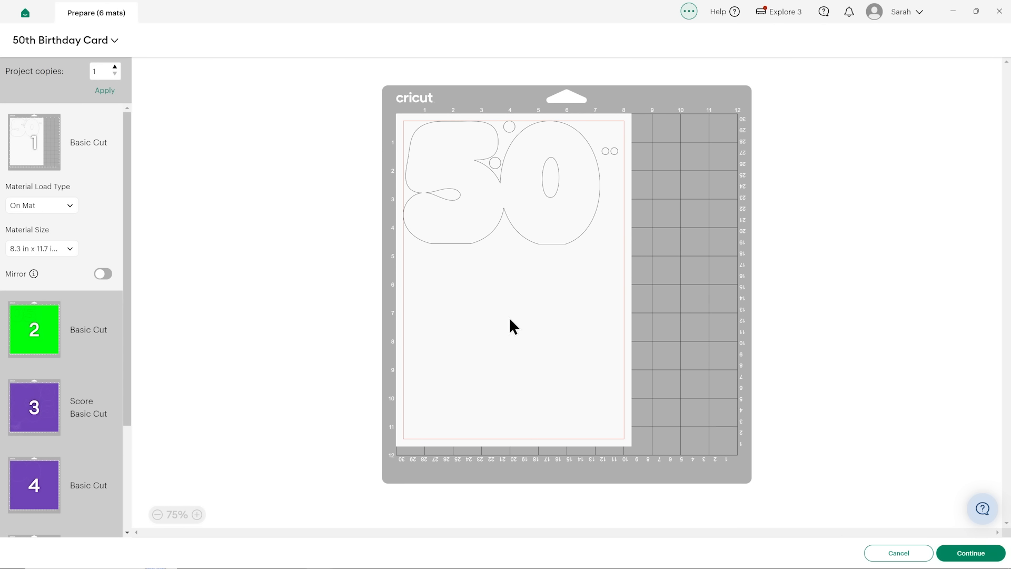
drag(612, 150, 551, 173)
click(628, 203)
- Review the green digits on mat 2 and look through the list of remaining mats
click(34, 343)
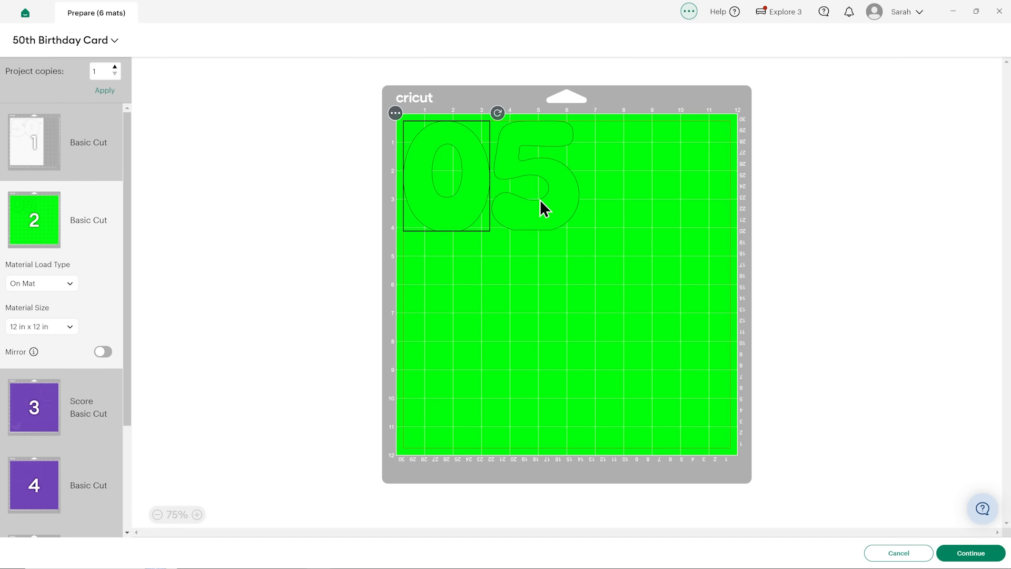
scroll(100, 295, down, 2)
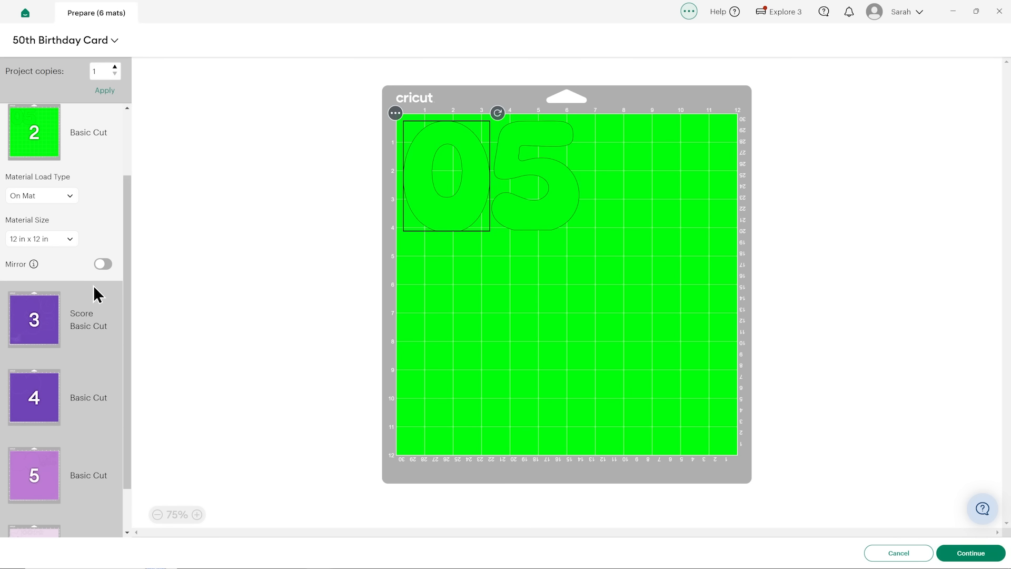
scroll(97, 294, down, 1)
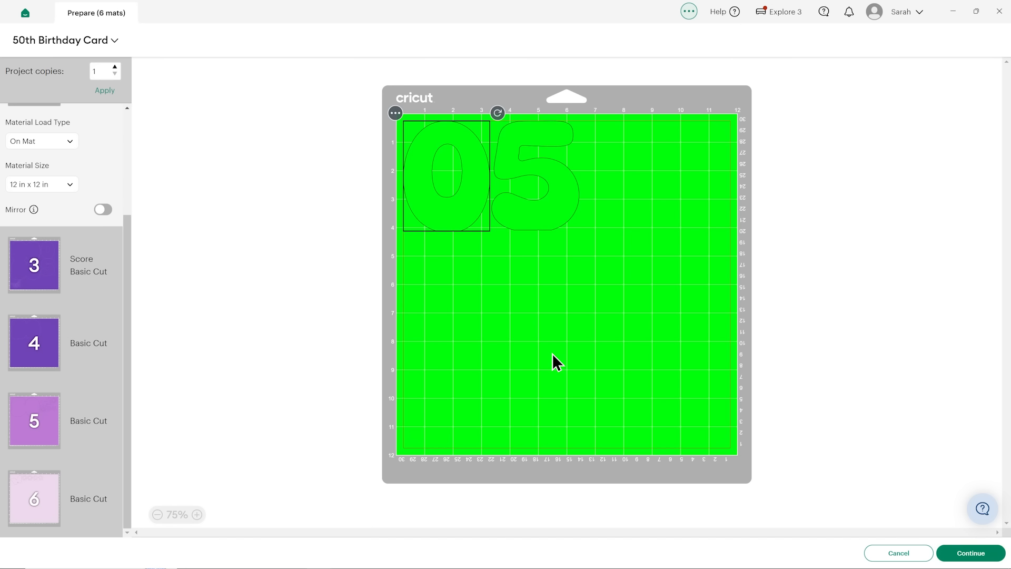
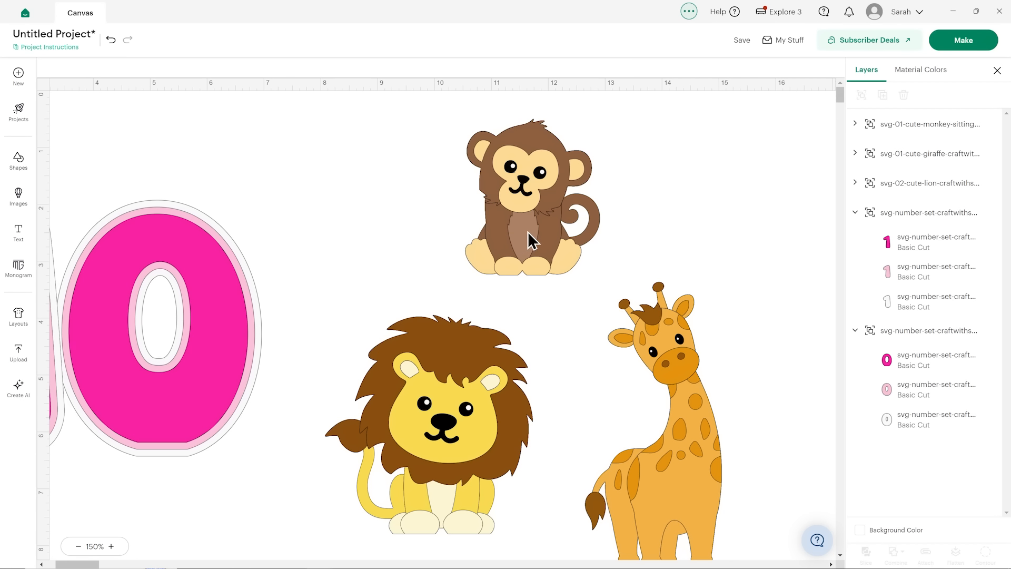
- Reposition the monkey, giraffe and lion on the canvas, raising the giraffe beside the monkey
drag(528, 233, 516, 227)
drag(655, 400, 703, 362)
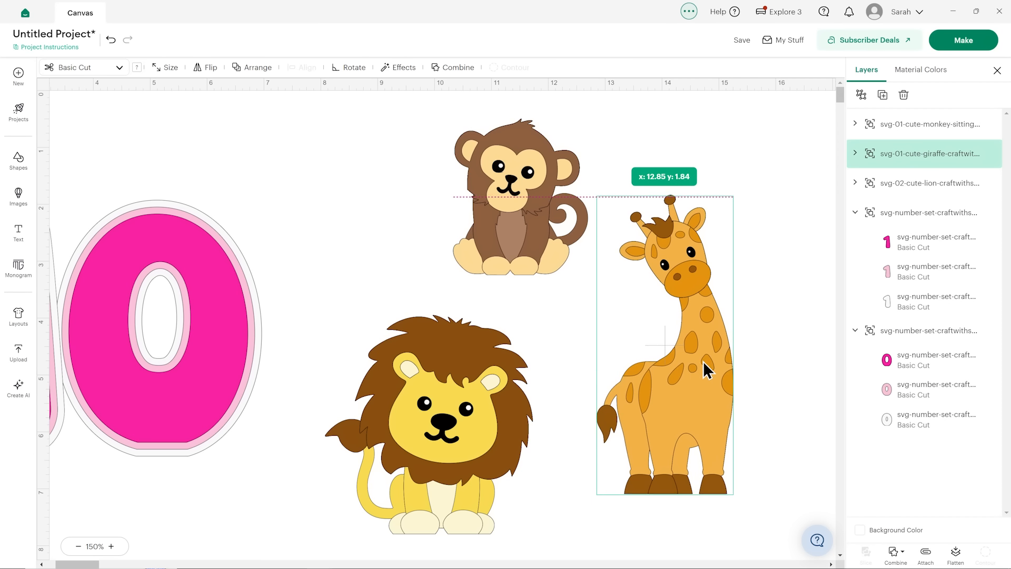
drag(486, 396, 468, 376)
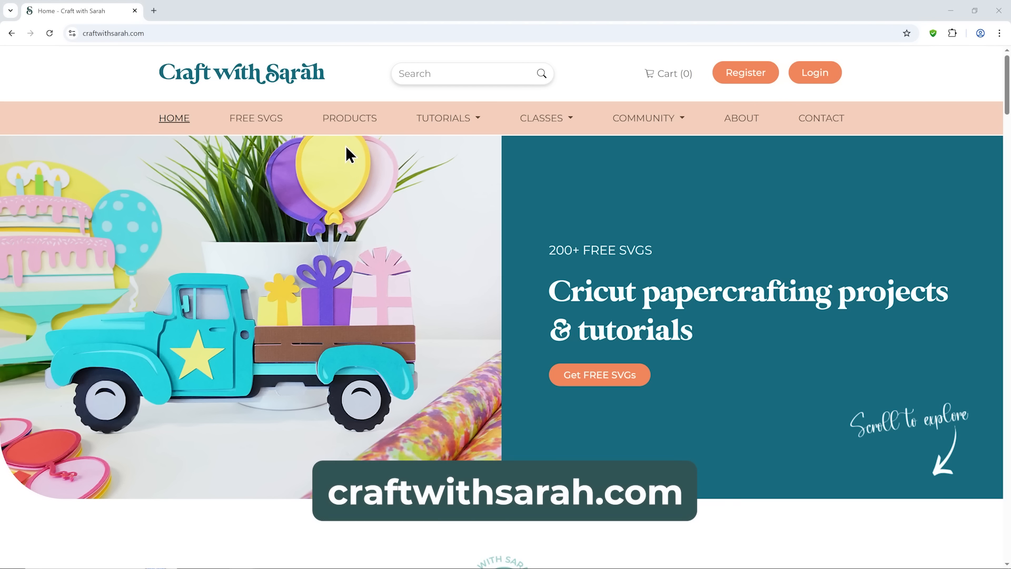
- Switch to craftwithsarah.com in the browser, open its products page and filter by the Cute Animals theme
click(339, 118)
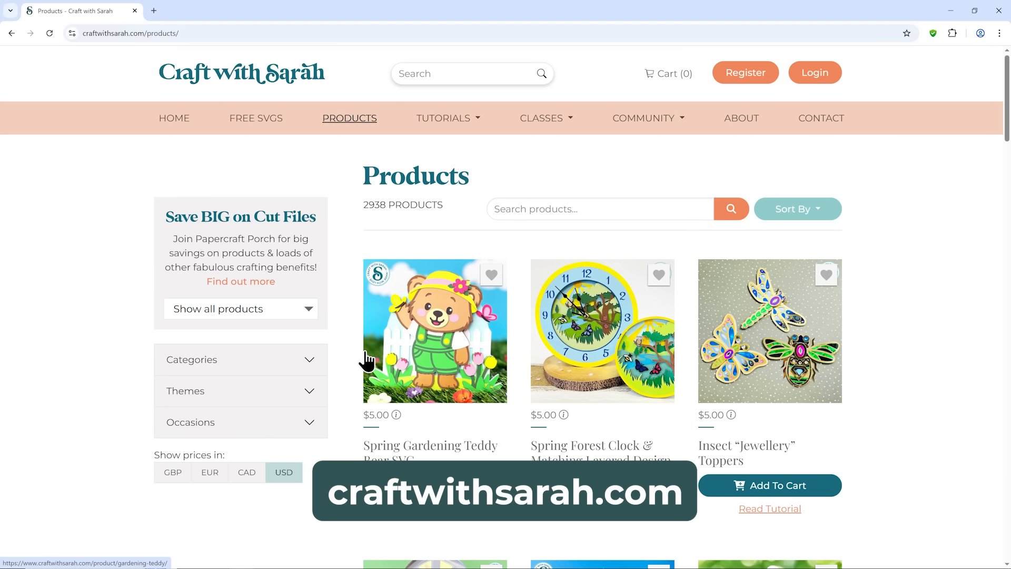
click(308, 400)
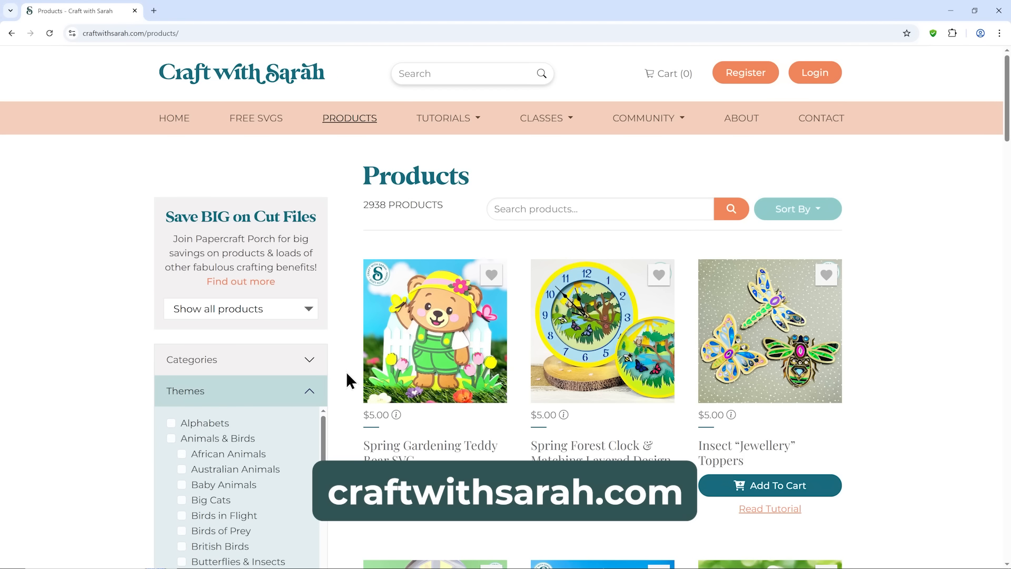
scroll(346, 371, down, 2)
scroll(340, 372, down, 1)
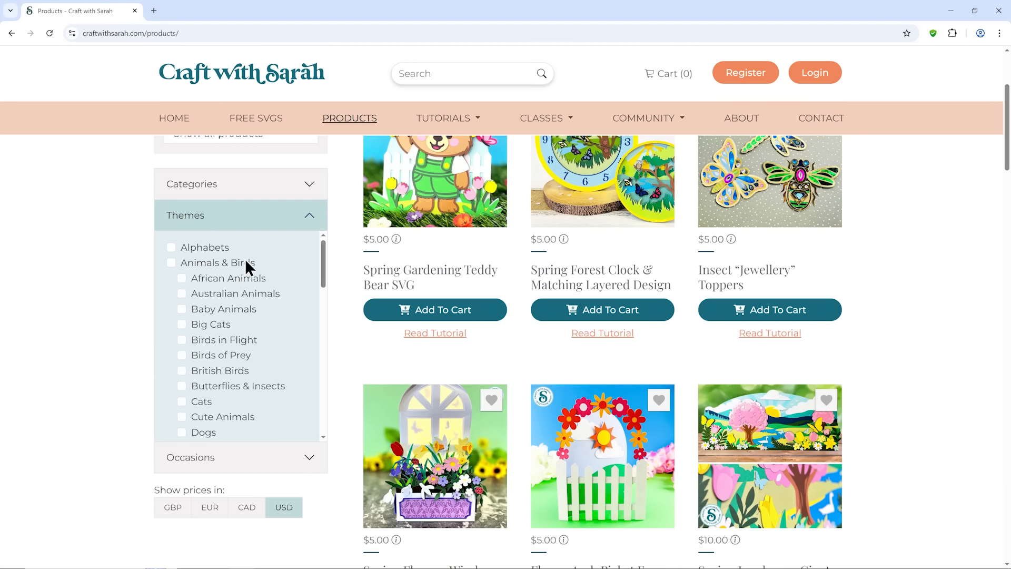
scroll(248, 261, down, 2)
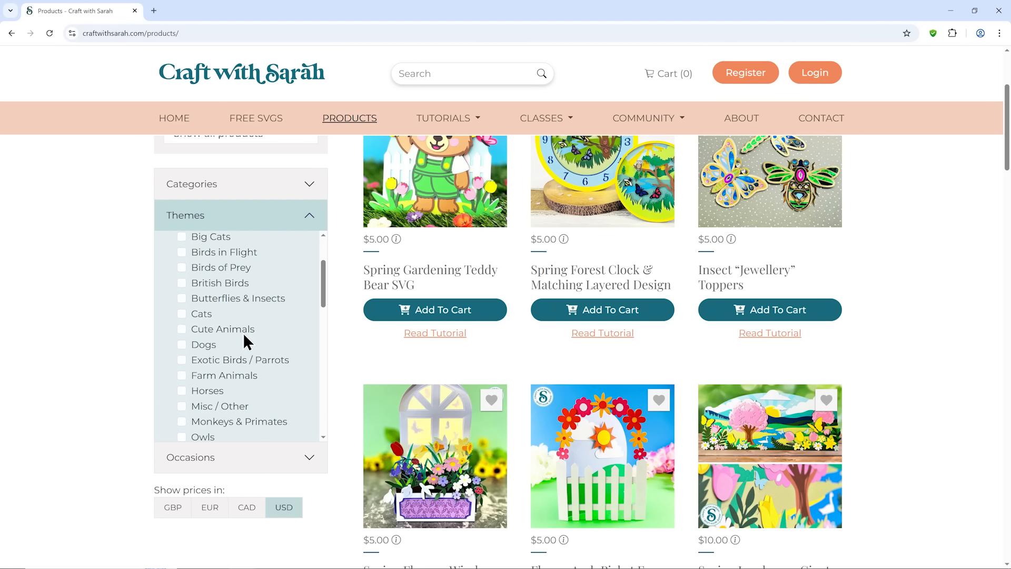
click(181, 328)
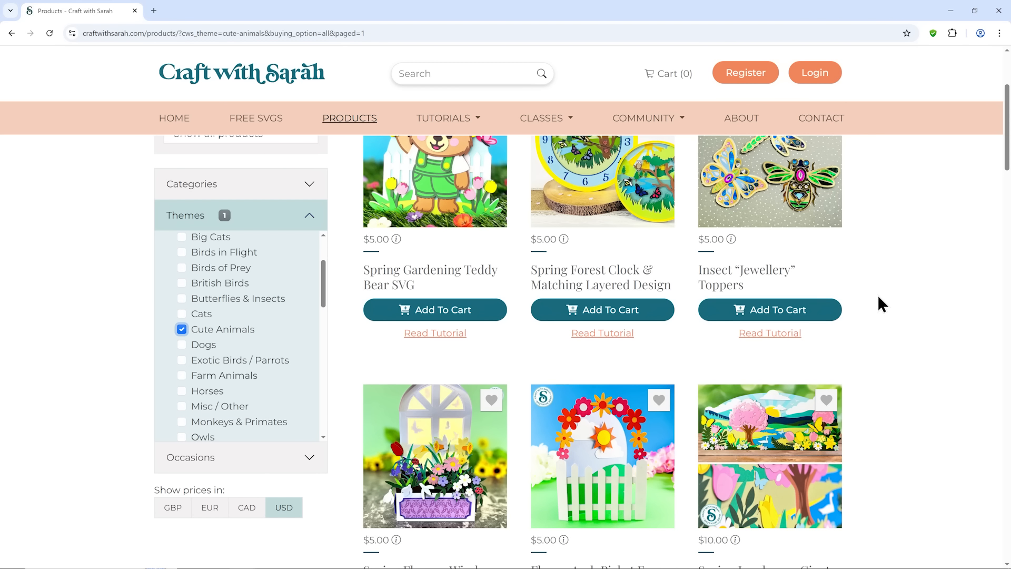
- Browse the filtered Cute Animals designs and return to the start of the product list
scroll(899, 265, up, 3)
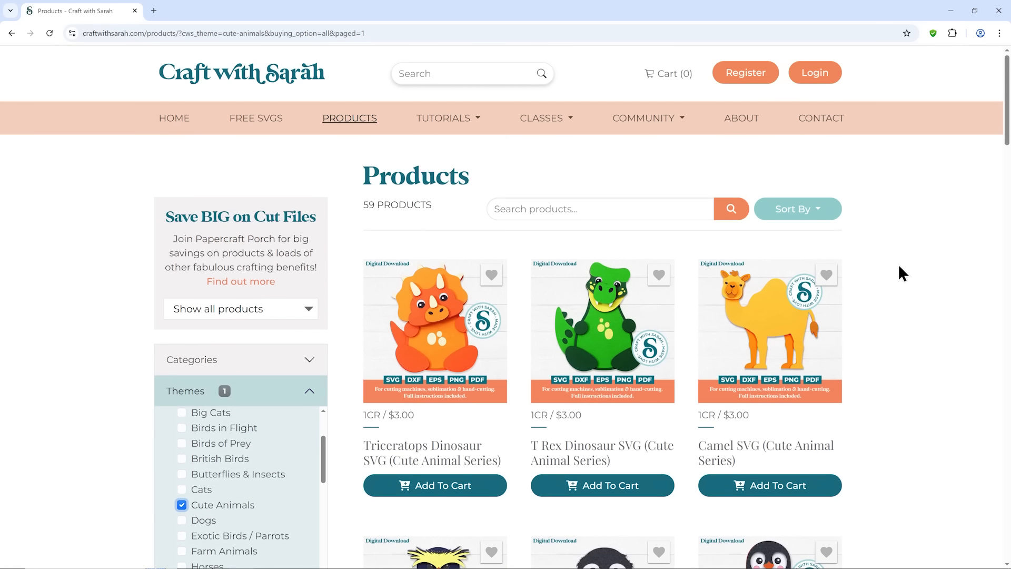
scroll(899, 266, down, 3)
scroll(898, 261, down, 9)
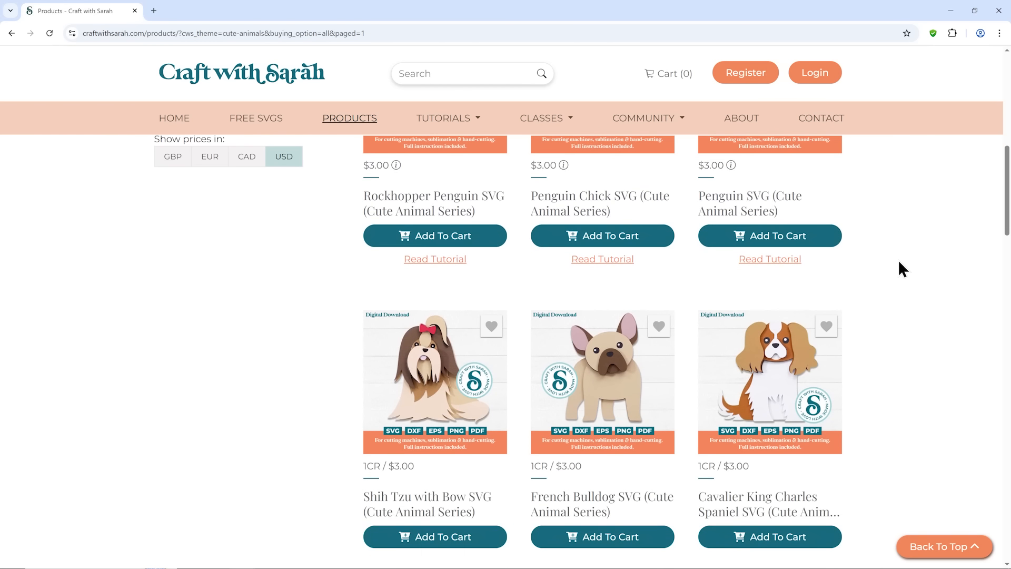
scroll(900, 262, down, 10)
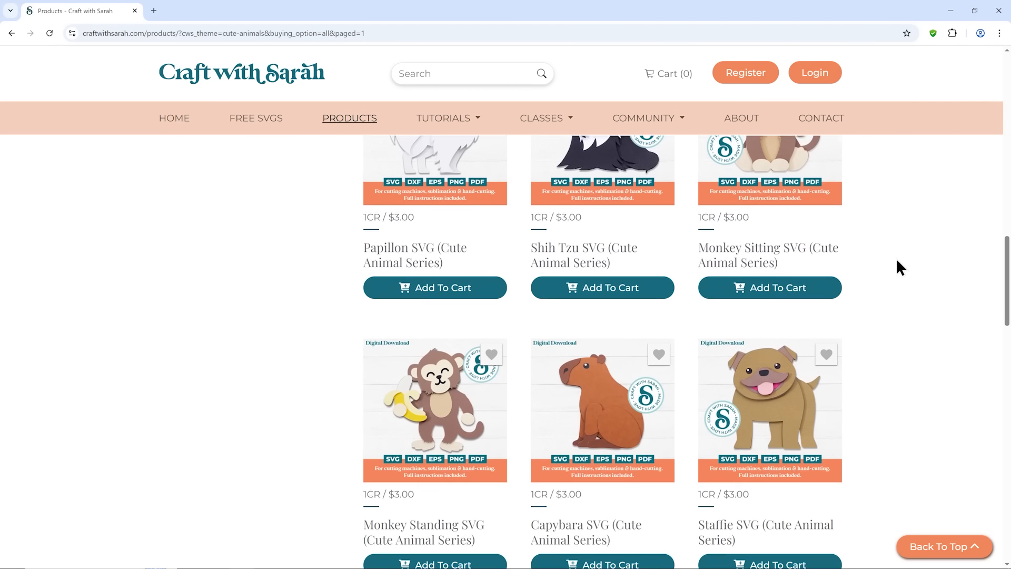
scroll(897, 261, down, 3)
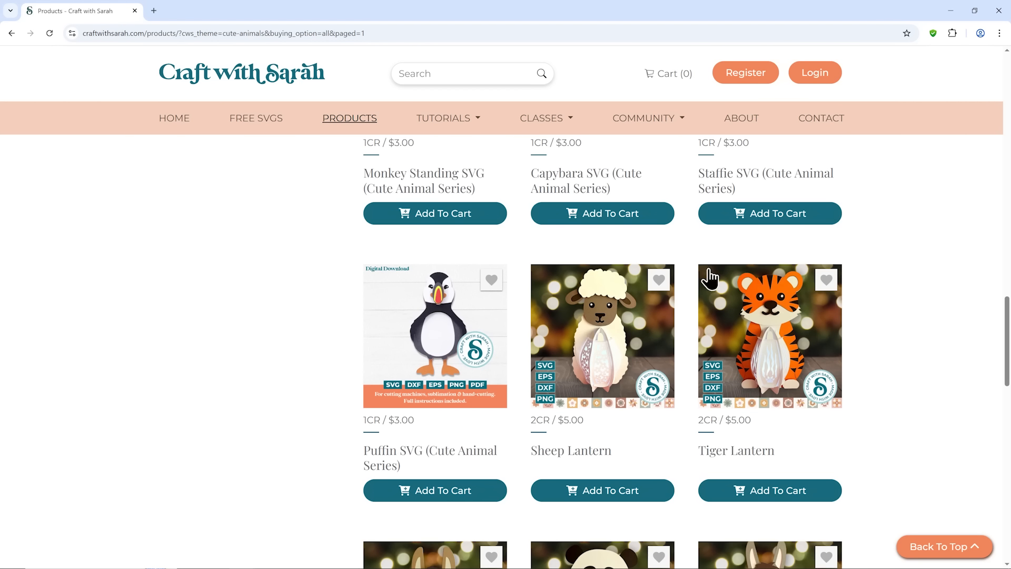
scroll(836, 347, down, 3)
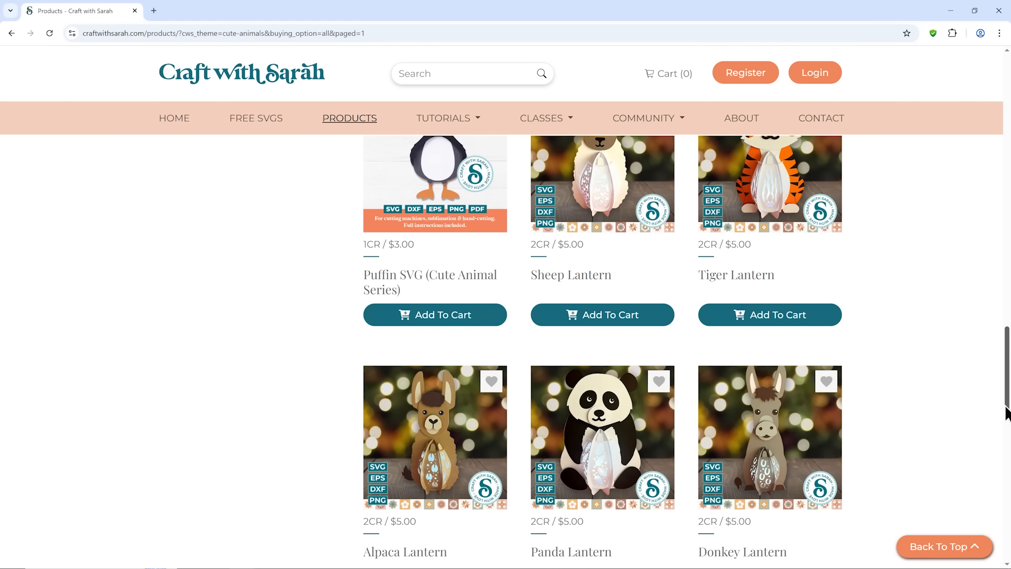
drag(1004, 402, 972, 127)
scroll(883, 199, down, 2)
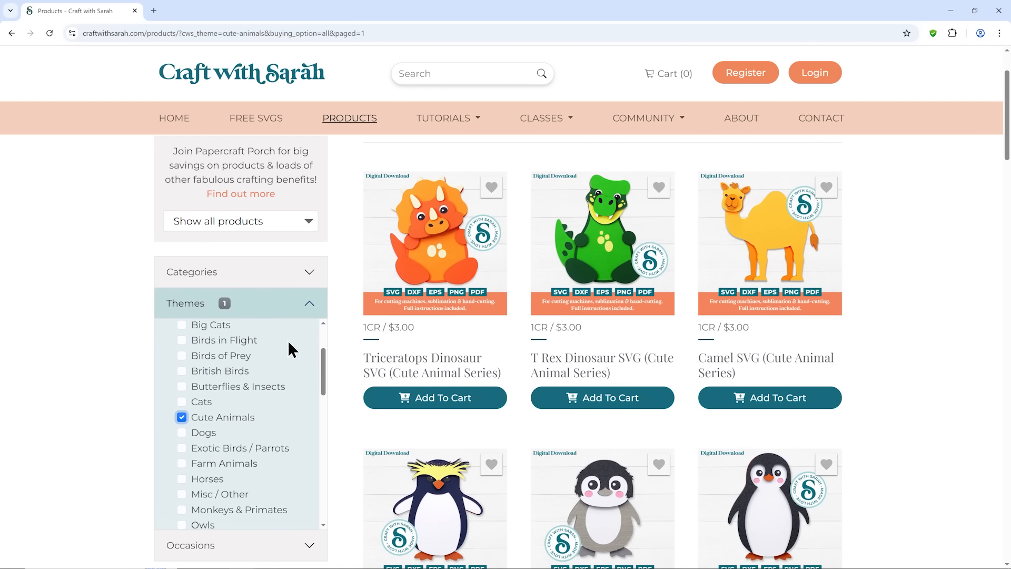
- Narrow the Cute Animals products further to the Layered Cardstock category
click(274, 279)
scroll(267, 349, down, 5)
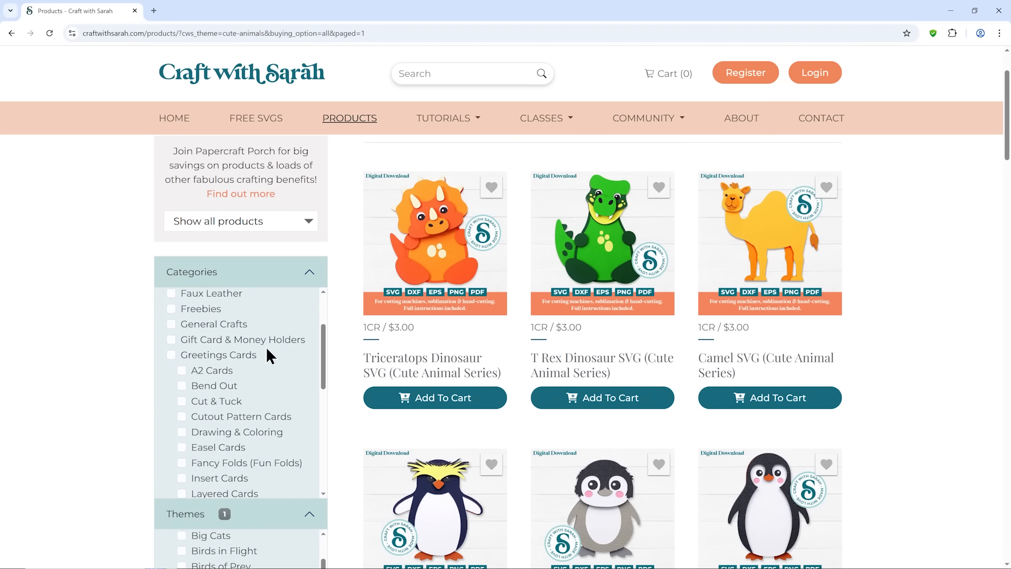
scroll(266, 357, down, 2)
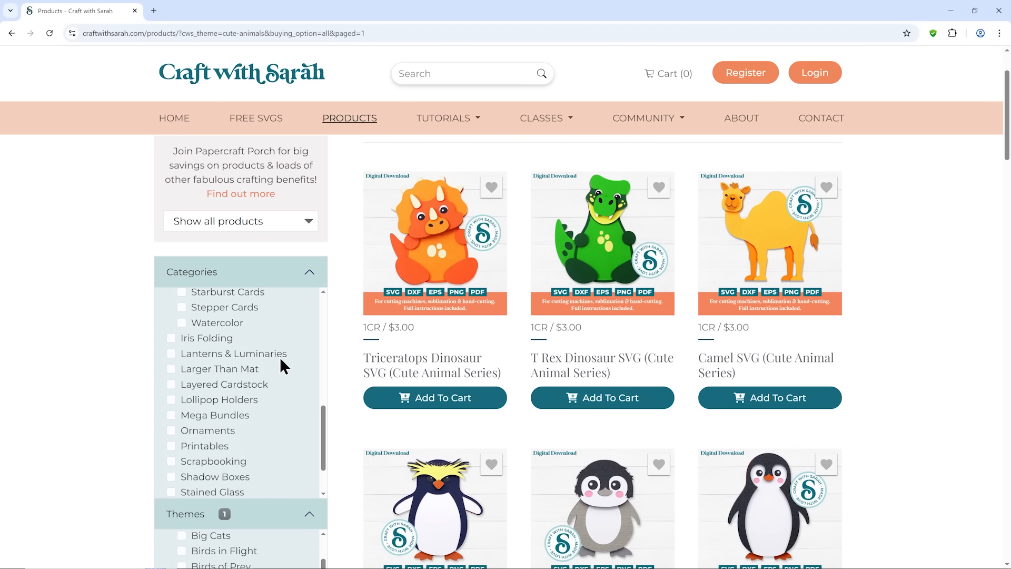
click(257, 384)
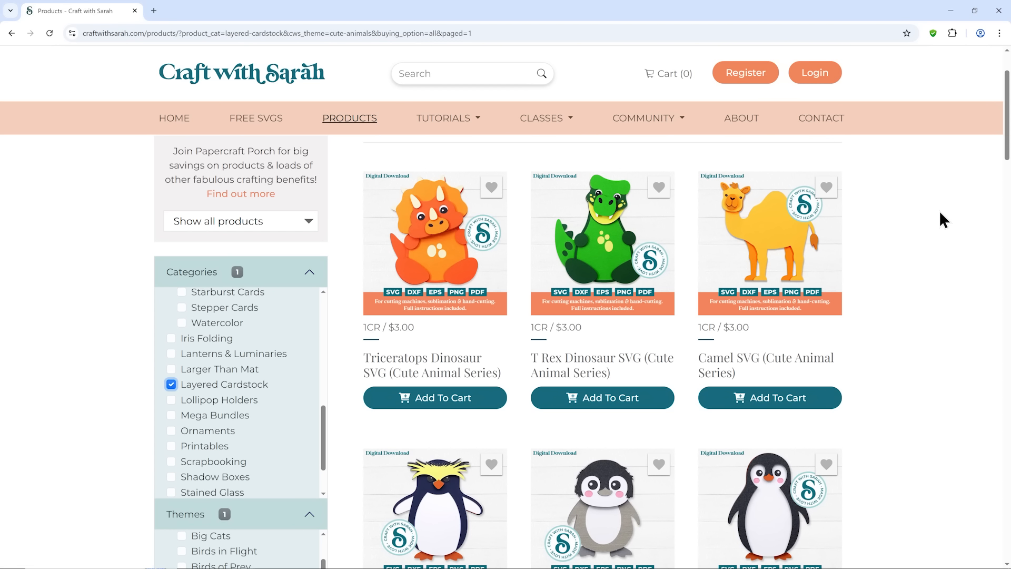
- Browse the first two pages of the layered cardstock Cute Animals products
scroll(940, 211, down, 15)
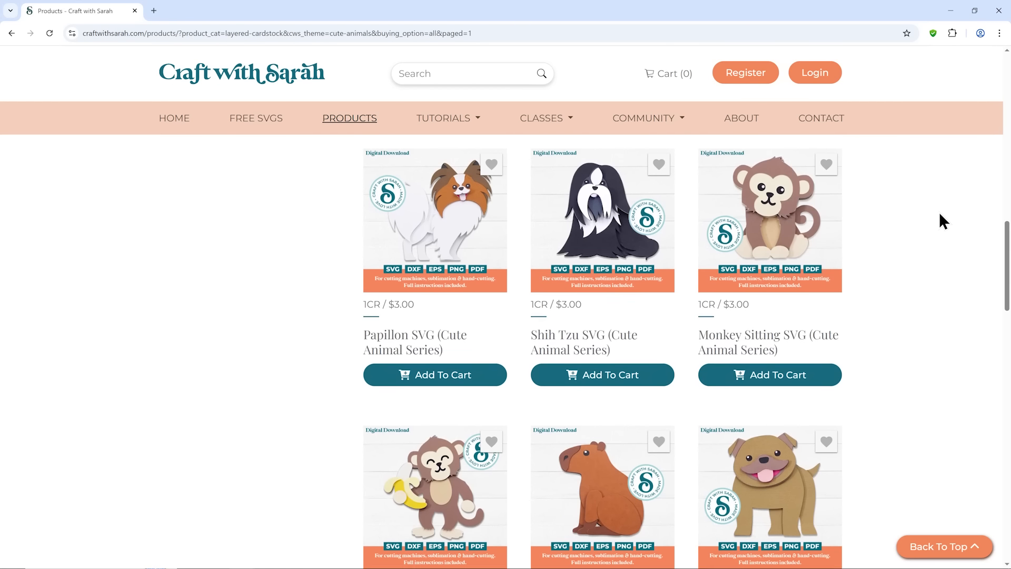
scroll(940, 212, down, 15)
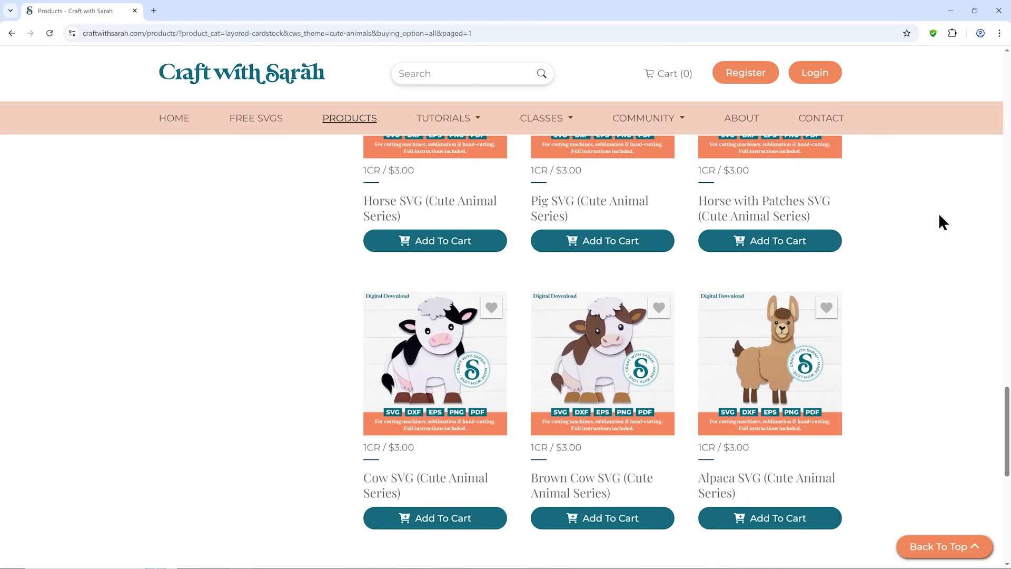
scroll(938, 213, down, 5)
click(626, 352)
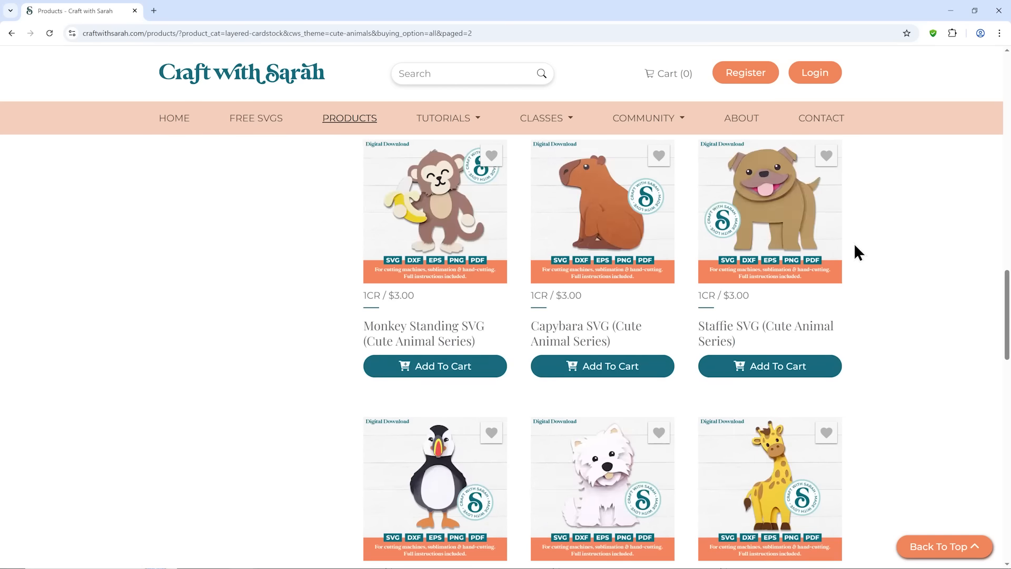
scroll(894, 247, down, 4)
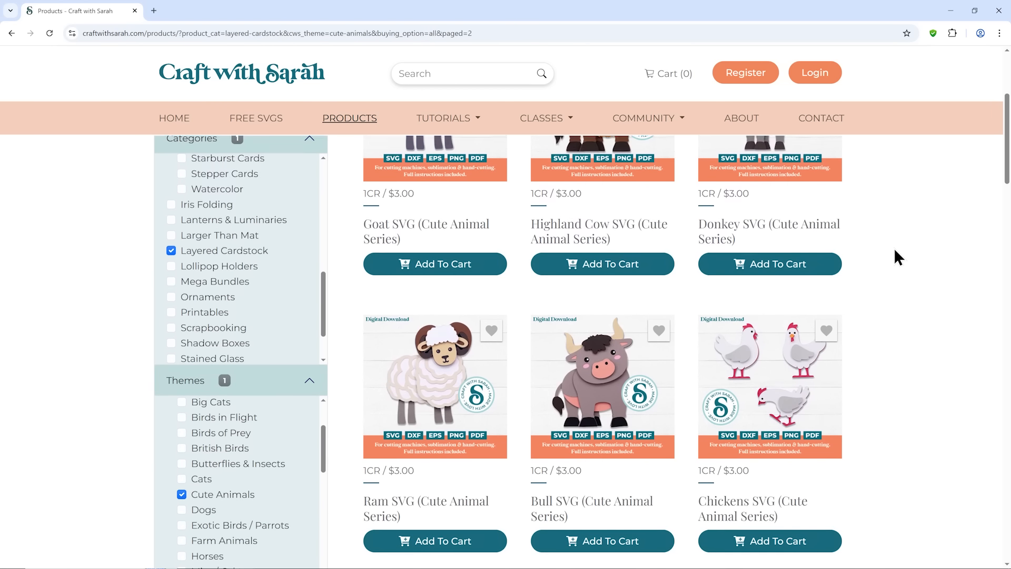
scroll(895, 251, down, 14)
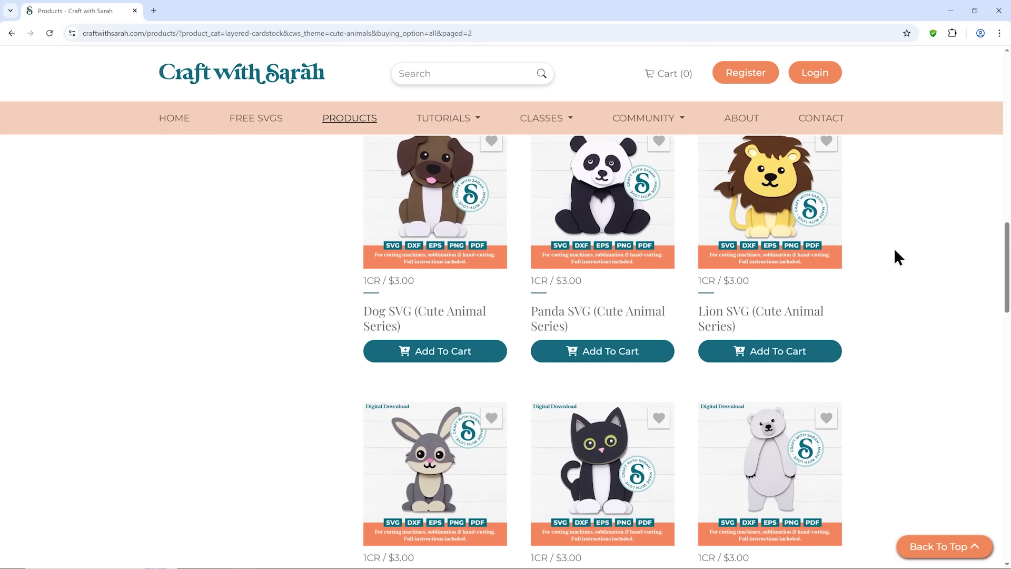
scroll(893, 247, down, 16)
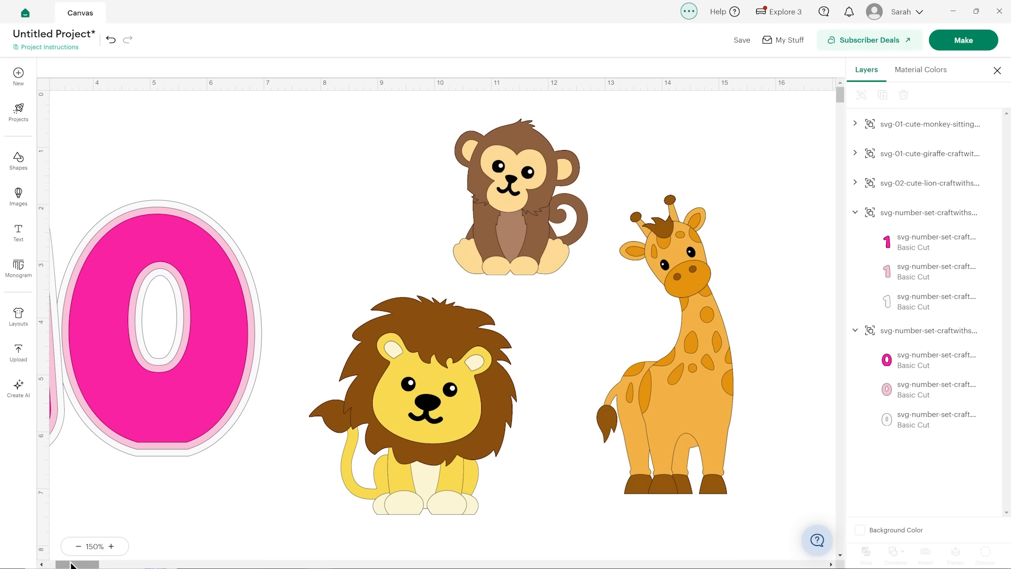
- Switch back to Cricut Design Space, move the whole number 10 lower on the canvas and place the lion above the 1
drag(69, 564, 59, 565)
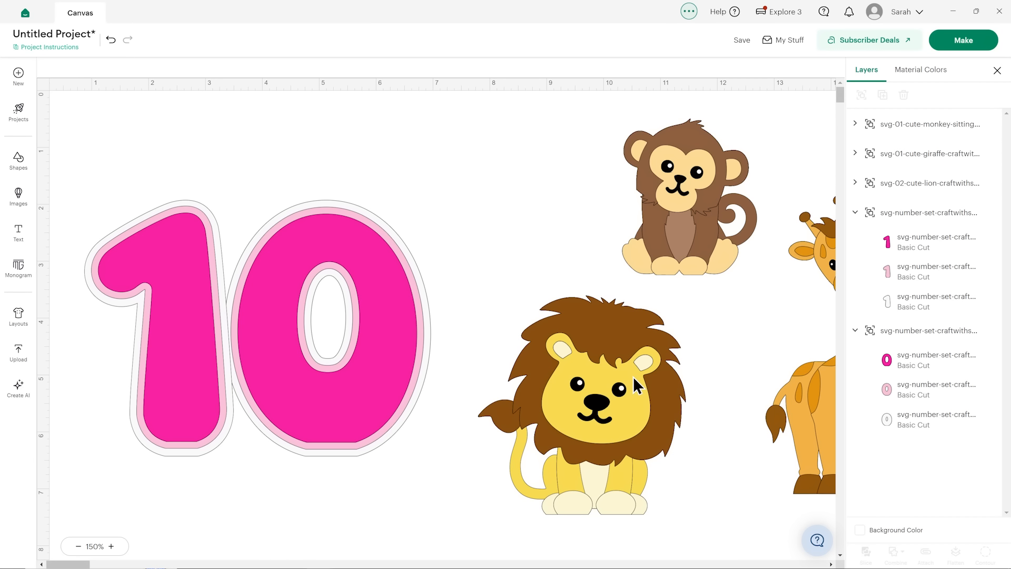
click(79, 546)
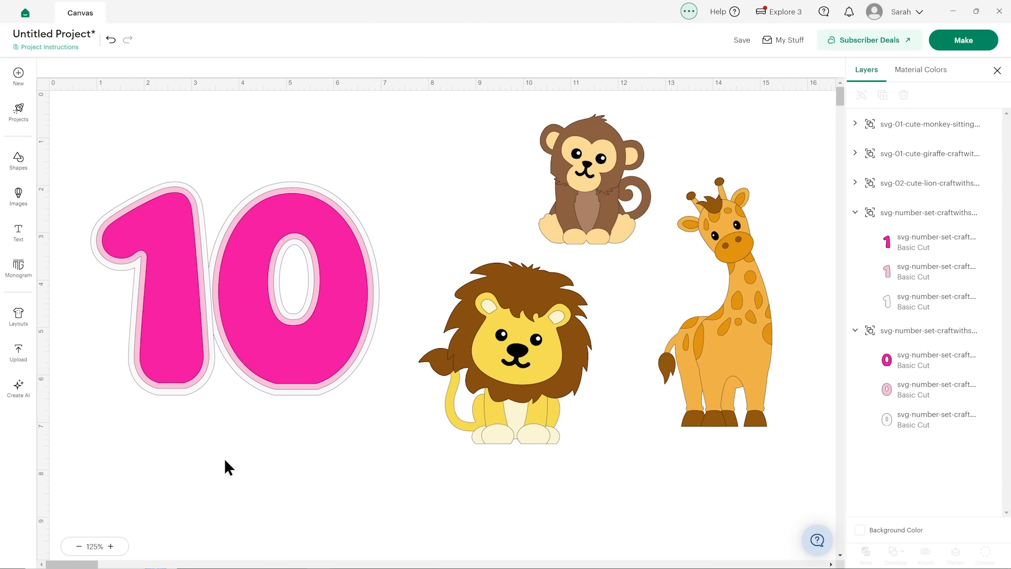
drag(102, 157, 384, 400)
drag(343, 343, 503, 454)
drag(542, 363, 288, 221)
- Place the monkey in front of the base of the 1 and scale it down to about 2.07 × 2.4 in
drag(551, 247, 284, 482)
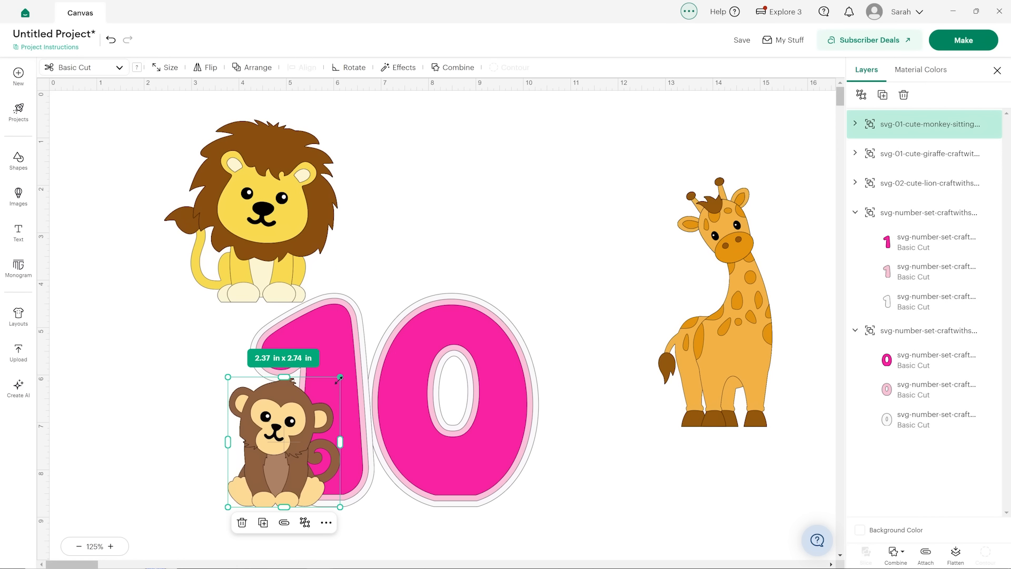
mouse_move(339, 378)
mouse_down()
mouse_move(318, 402)
mouse_move(326, 393)
mouse_up()
drag(284, 447, 292, 448)
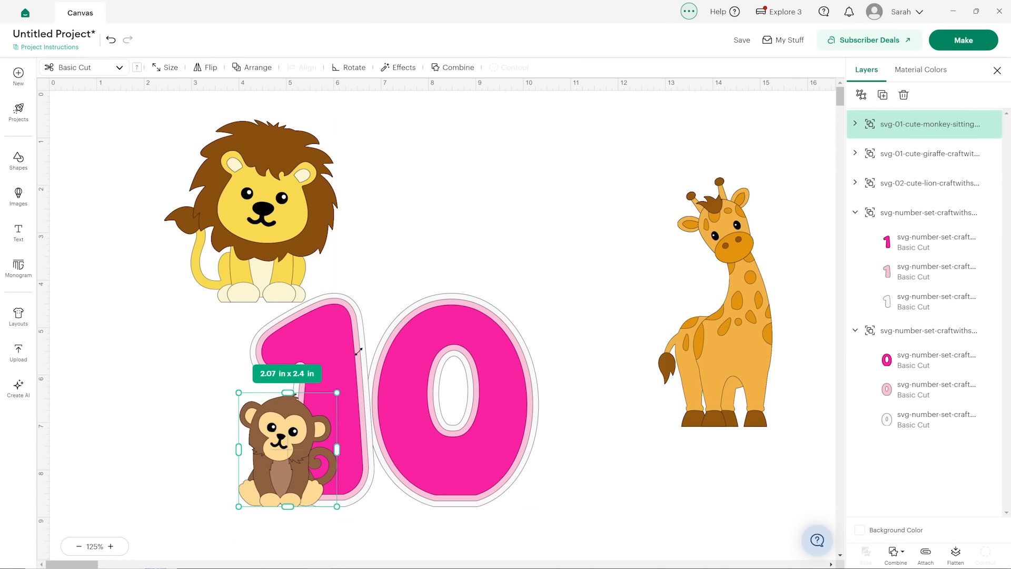
click(483, 237)
- Move the giraffe against the outer edge of the 0, send it to the back and tuck it partly behind the number
drag(707, 333, 565, 407)
click(257, 67)
click(285, 138)
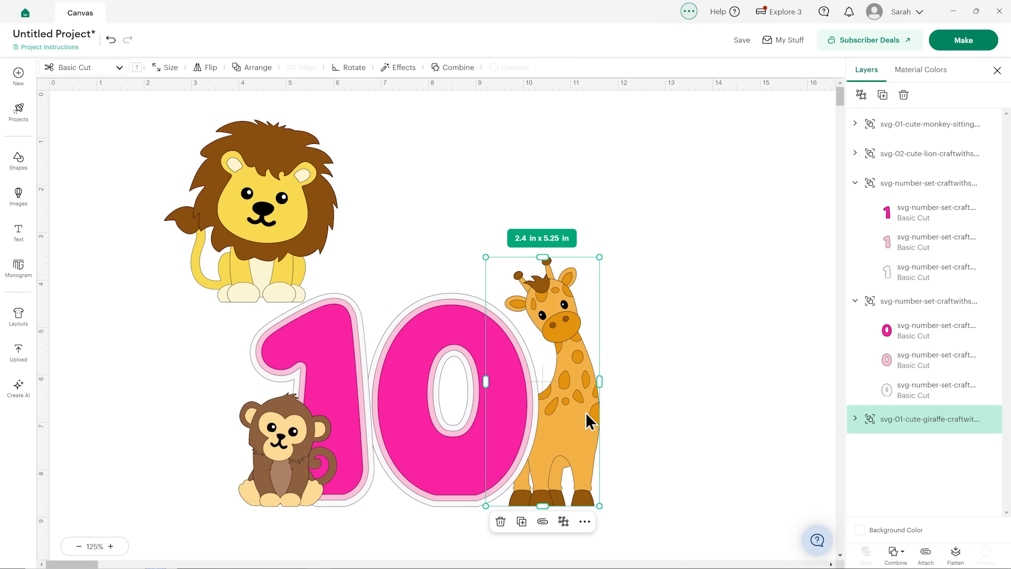
mouse_move(585, 412)
mouse_down()
mouse_move(562, 412)
mouse_move(574, 407)
mouse_up()
click(658, 403)
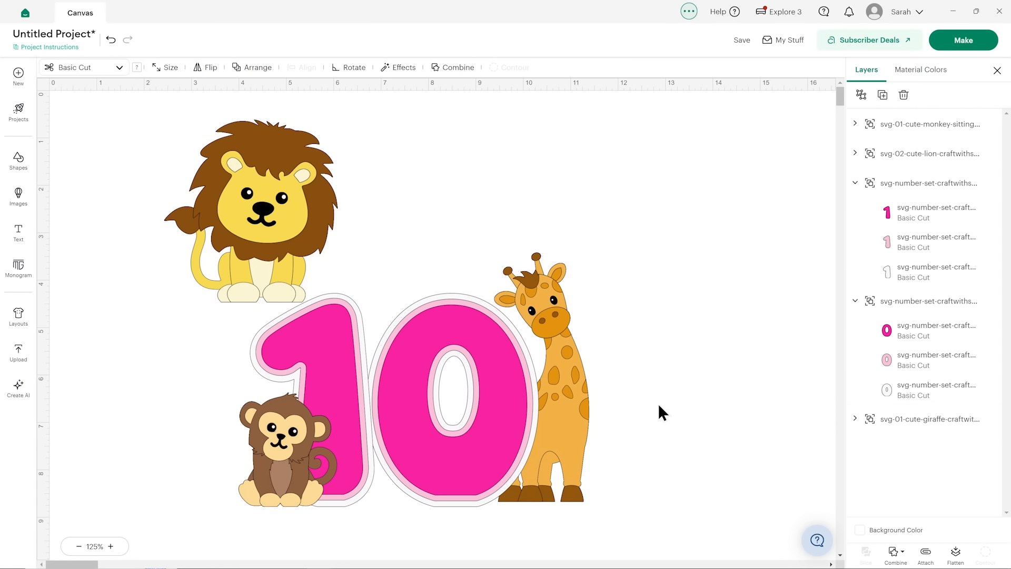
- Expand the lion group's layers and delete its yellow base body, brown tail tip and cream belly layers
mouse_move(267, 232)
mouse_down()
mouse_move(391, 295)
mouse_move(242, 261)
mouse_move(242, 241)
mouse_move(272, 224)
mouse_up()
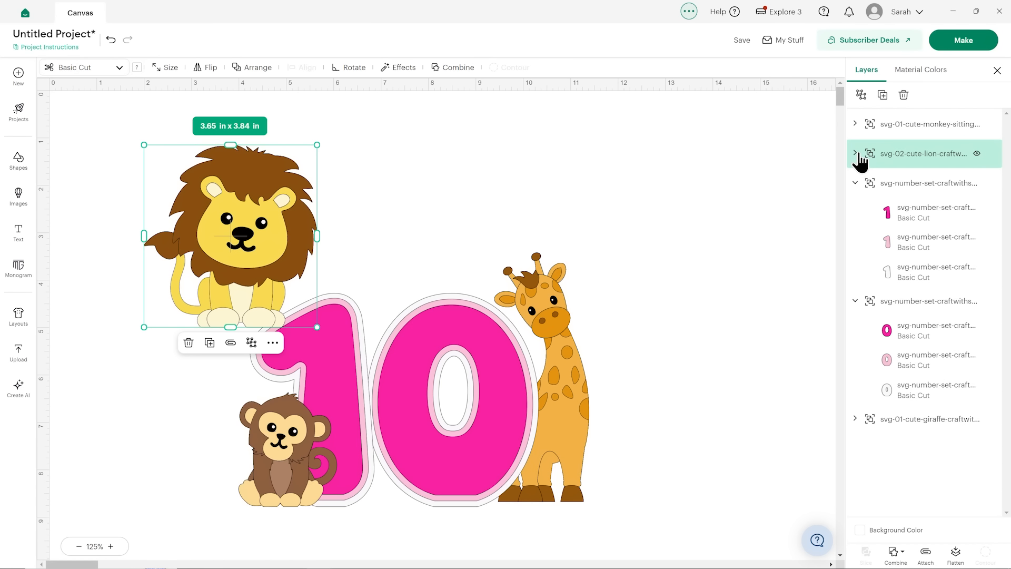
click(855, 154)
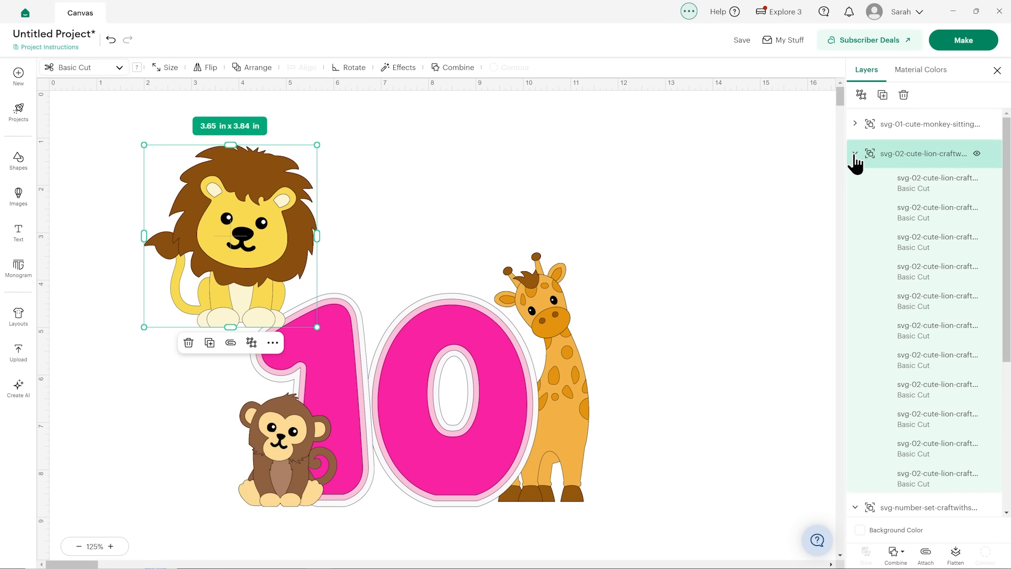
scroll(938, 300, down, 5)
click(931, 303)
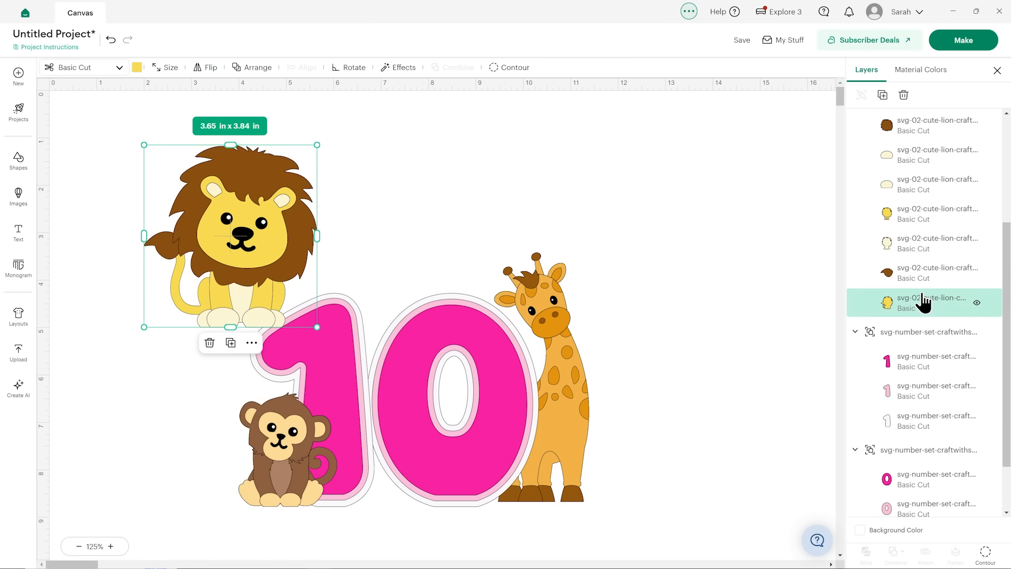
key(Delete)
click(917, 275)
key(Delete)
click(906, 256)
key(Delete)
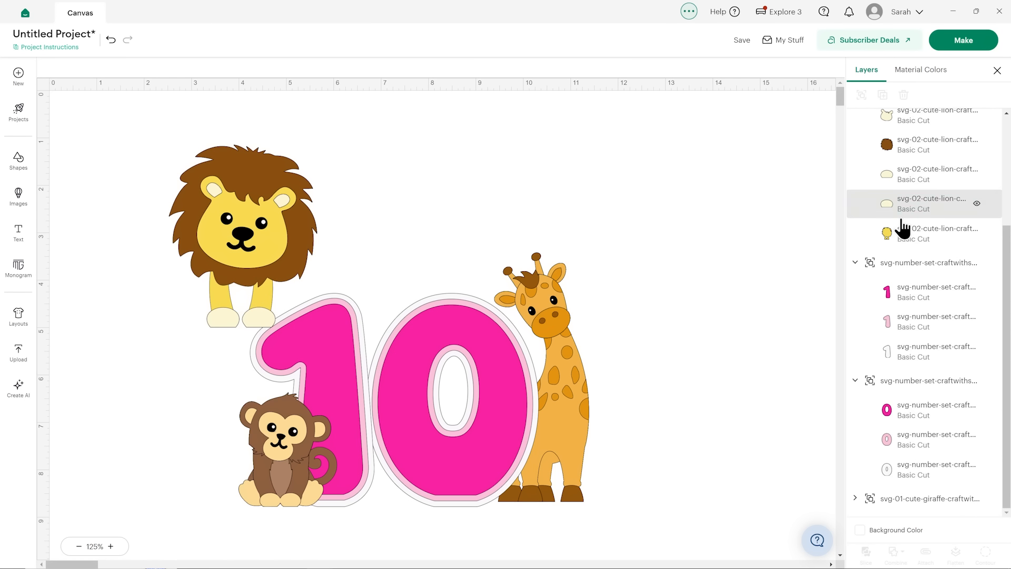
- Delete the lion's front leg and paw layers, keeping only the head layers
click(901, 234)
key(Delete)
click(901, 237)
key(Delete)
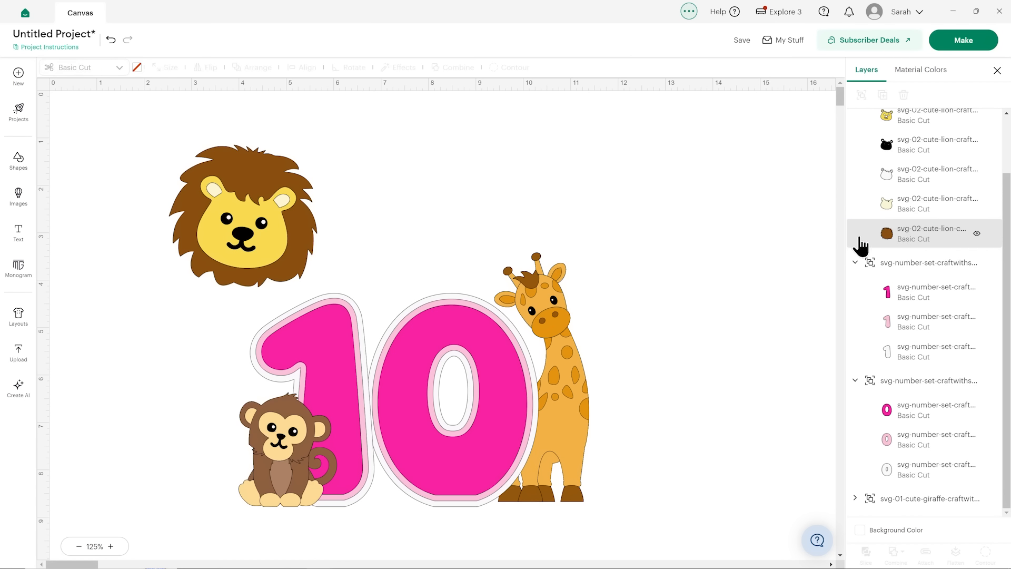
- Place the lion head across the tops of the 1 and 0, scale it to about 2.65 × 2.54 in and tilt it slightly clockwise
drag(294, 247, 444, 325)
drag(467, 364, 440, 333)
drag(393, 301, 404, 306)
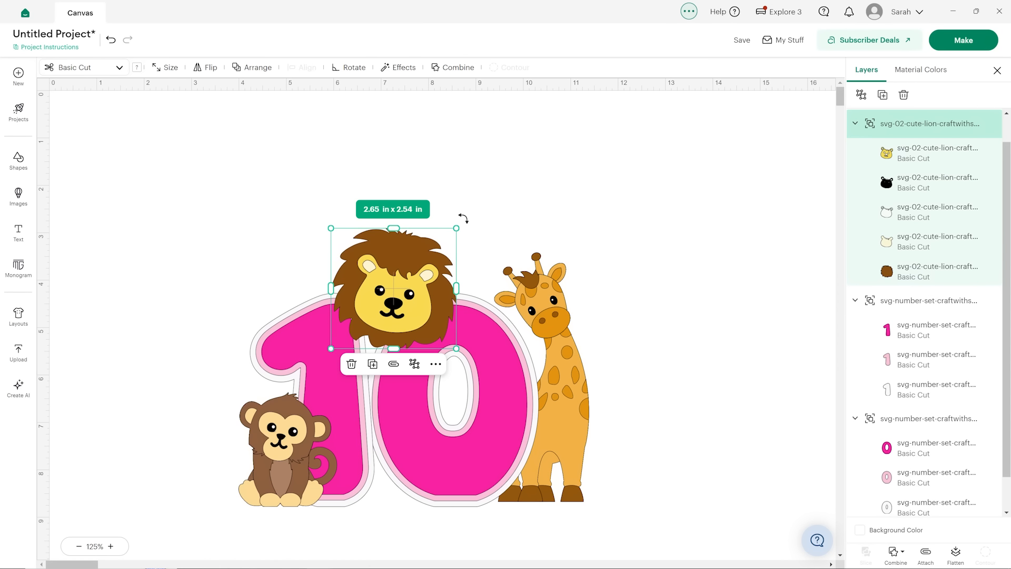
drag(463, 218, 467, 225)
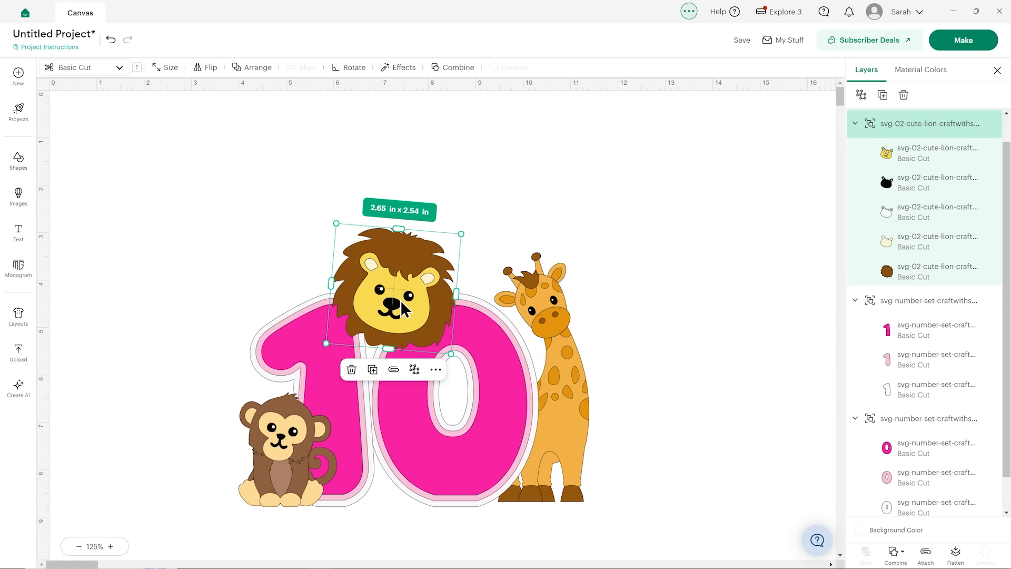
click(667, 299)
- Nudge the tilted lion head slightly up and to the left over the gap between the digits
scroll(452, 323, down, 3)
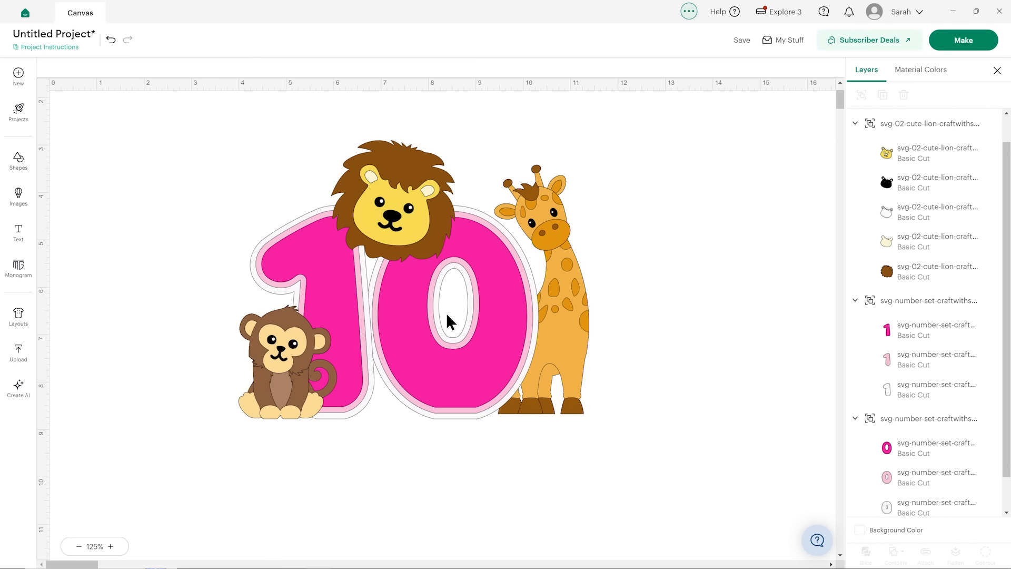
drag(405, 240, 402, 239)
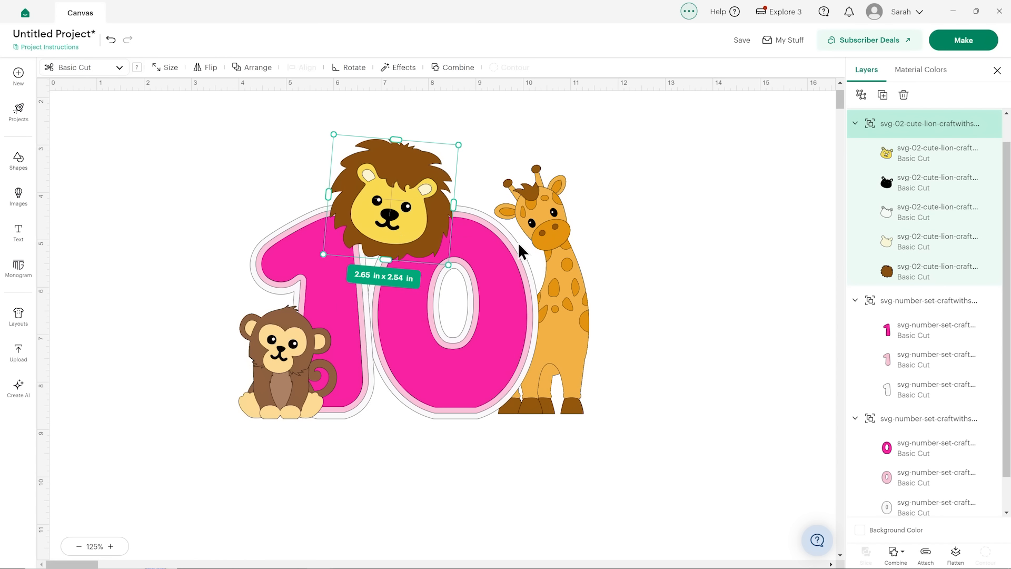
click(670, 270)
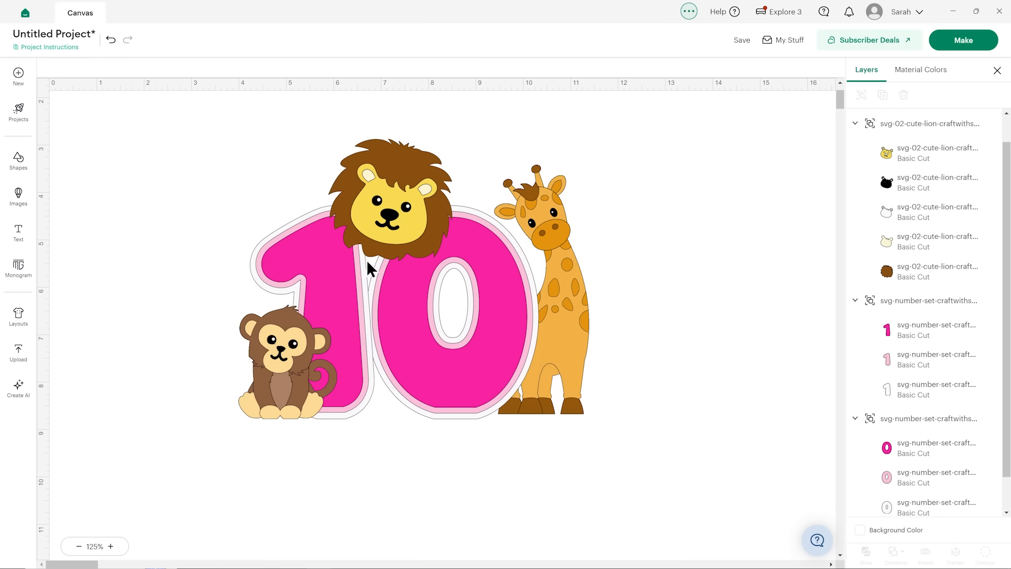
click(385, 258)
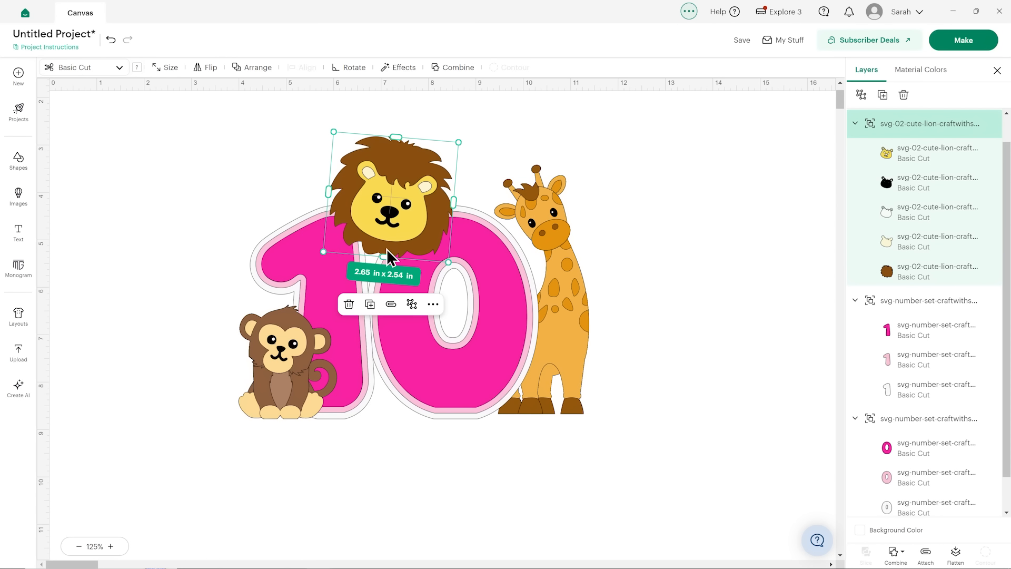
click(210, 228)
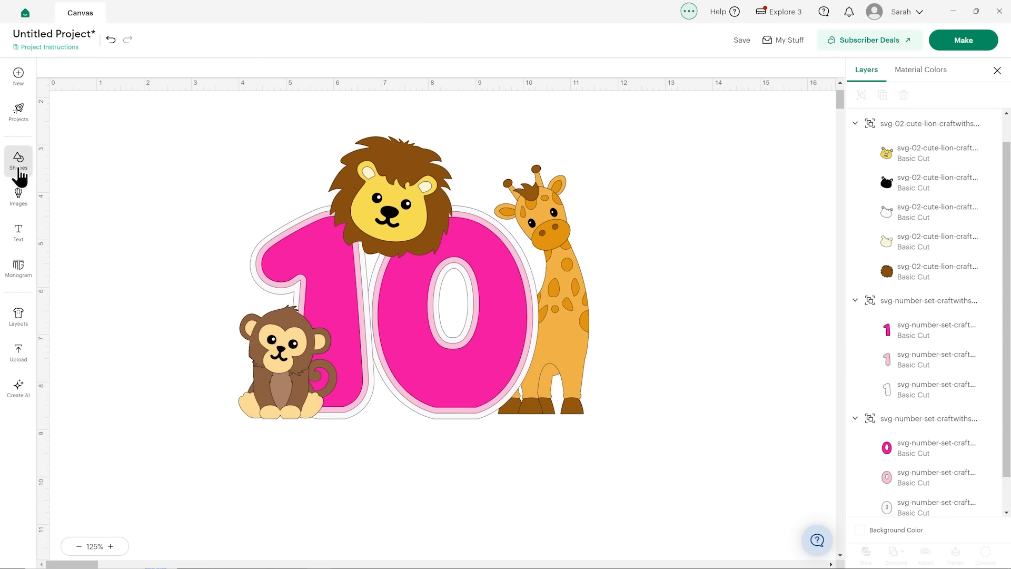
- Add a 2 × 2 in circle, set it beside the number and color it the lion's yellow
click(18, 162)
click(130, 354)
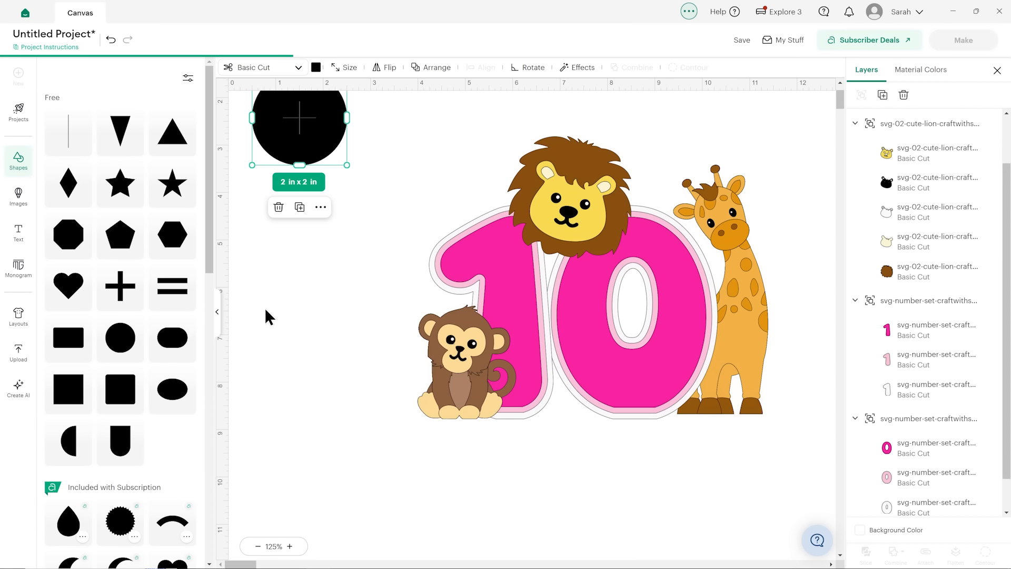
drag(309, 140, 358, 245)
click(316, 68)
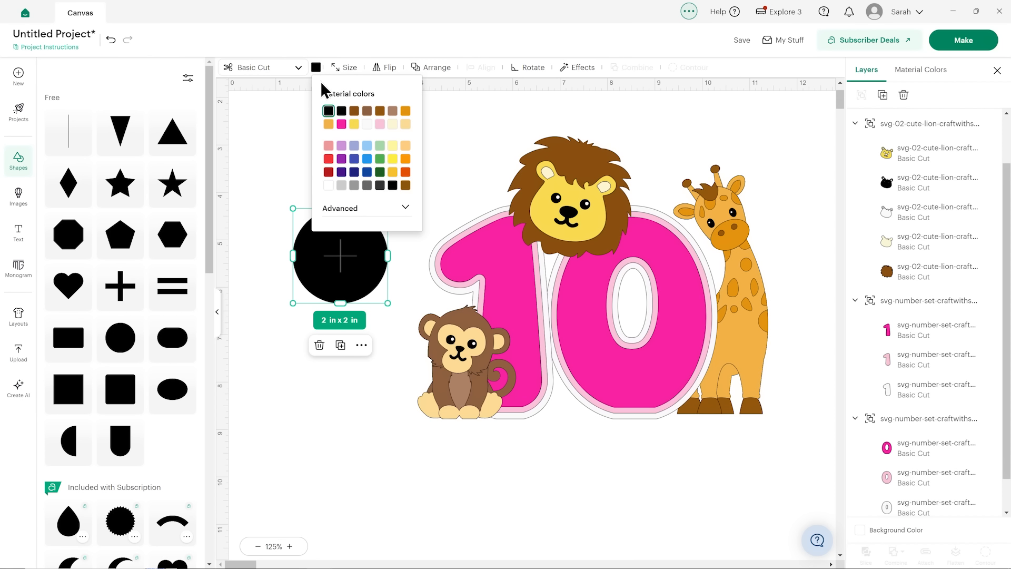
click(353, 124)
- Send the yellow circle to the back and place it behind the lion head where the 1 and 0 meet
click(435, 72)
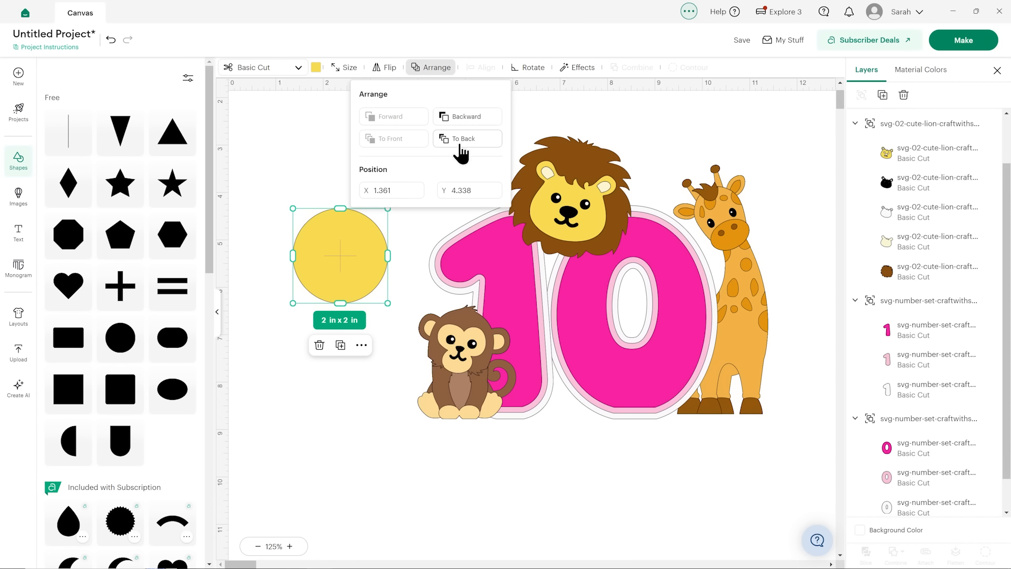
drag(351, 241, 573, 247)
click(242, 273)
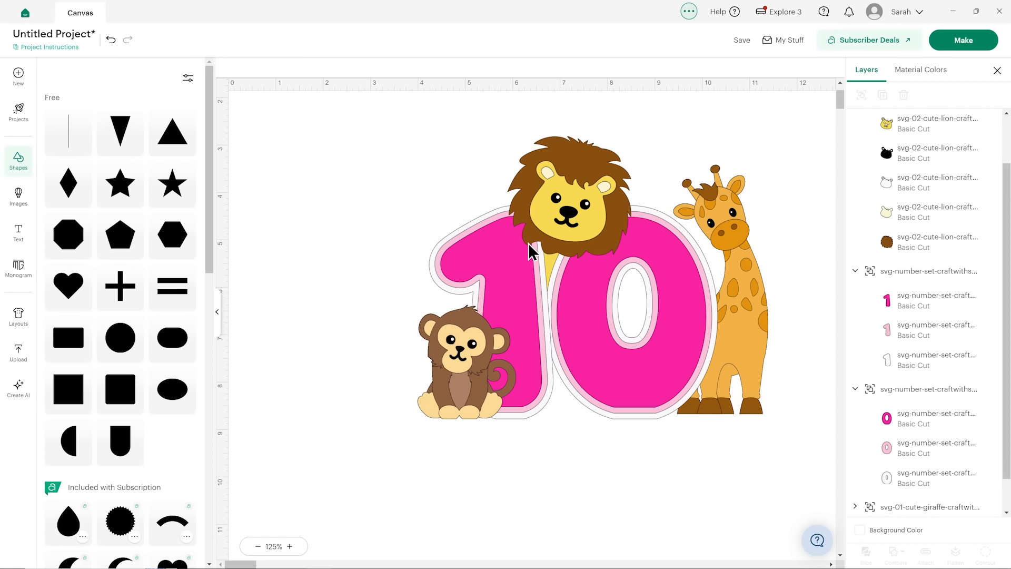
- Scale the lion head down slightly and recenter it over the gap between the 1 and 0
click(613, 202)
drag(507, 138, 524, 149)
drag(589, 204, 575, 199)
click(785, 198)
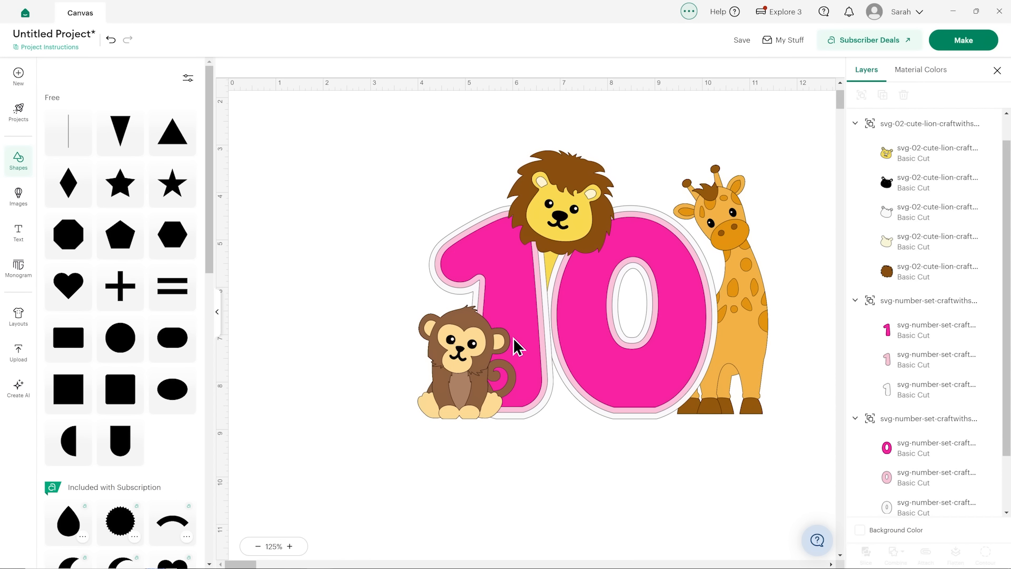
- Expand the monkey group's layers and delete its light brown belly layer
click(466, 361)
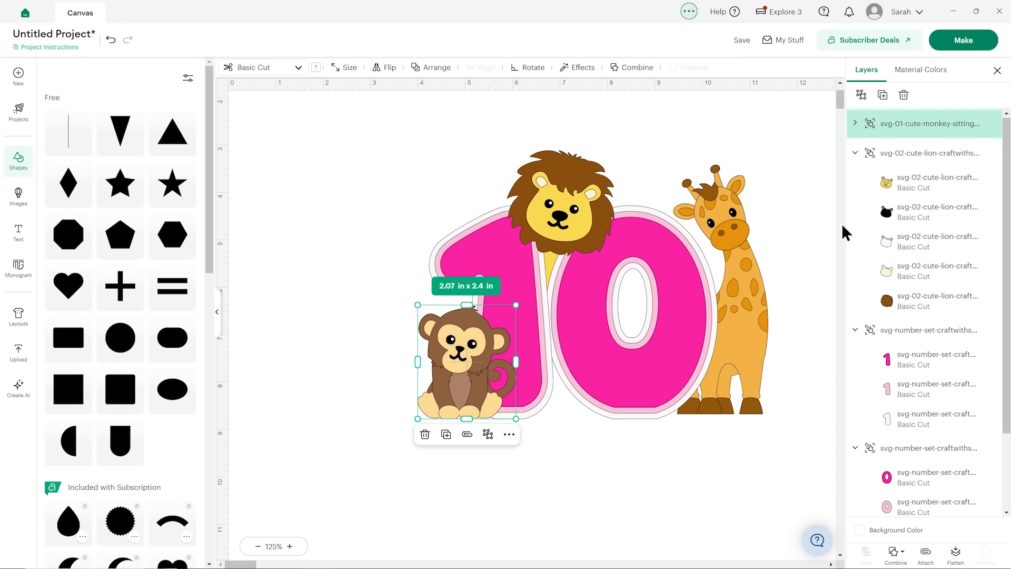
click(855, 123)
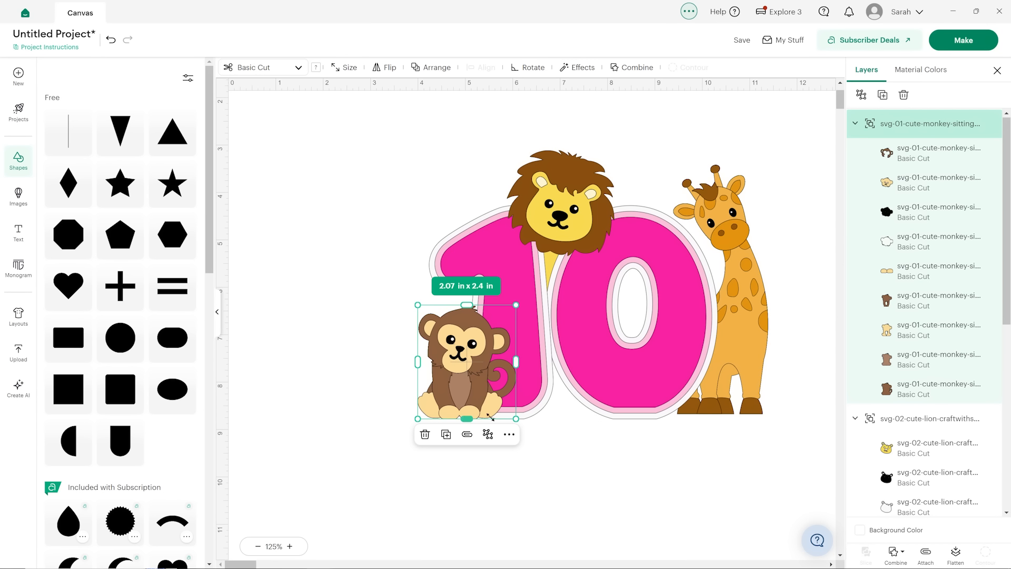
click(907, 367)
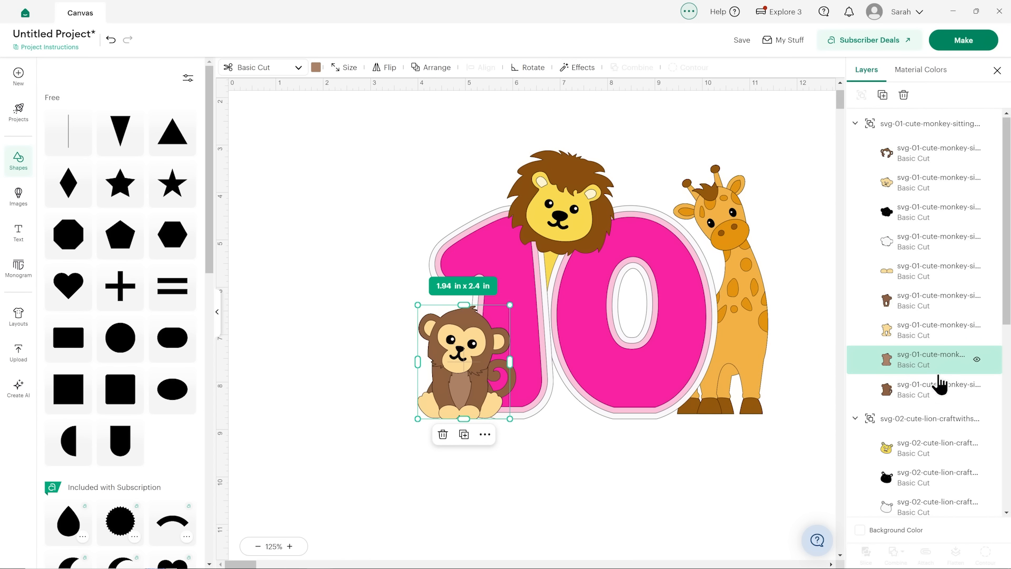
click(904, 95)
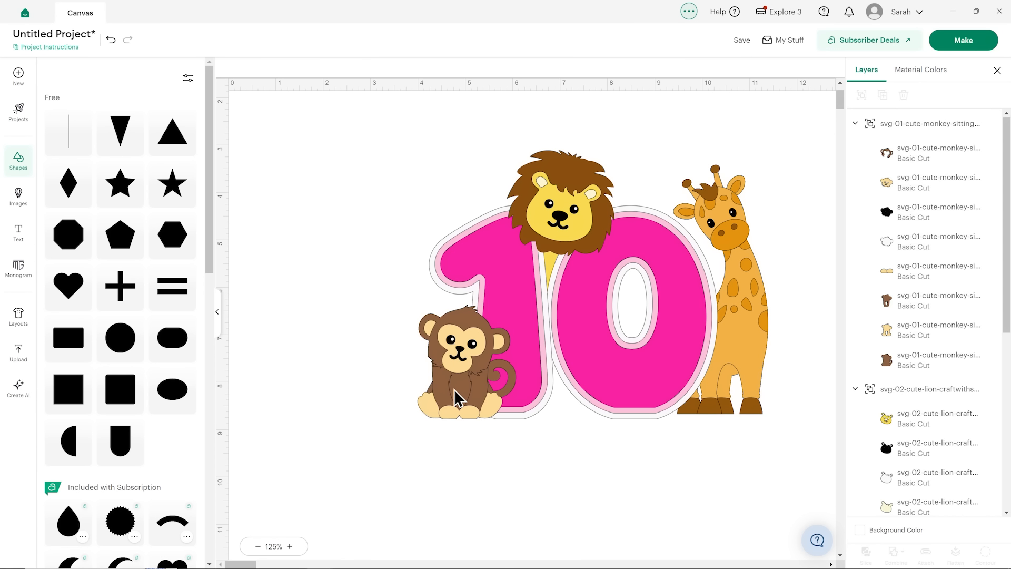
click(437, 390)
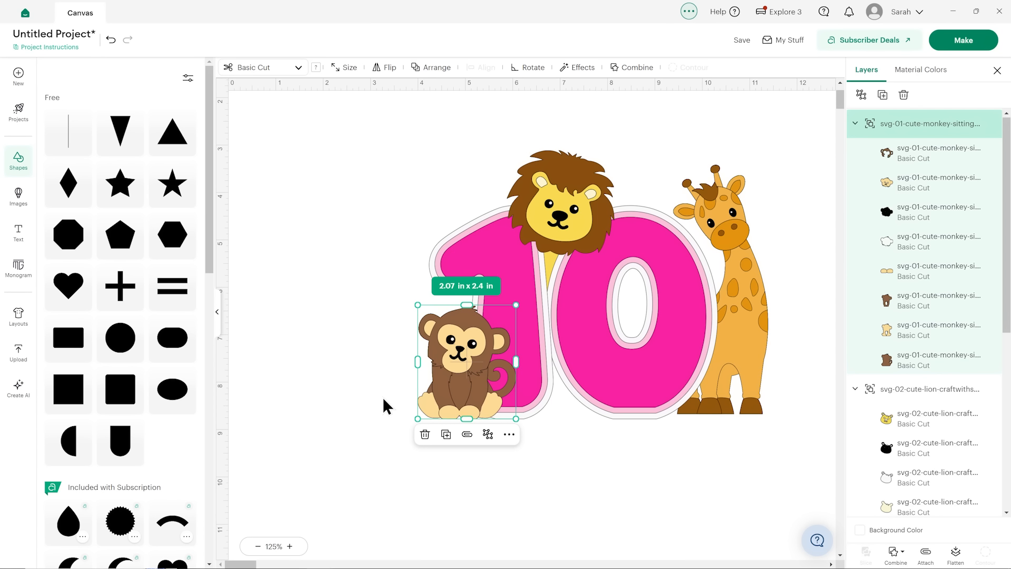
click(301, 400)
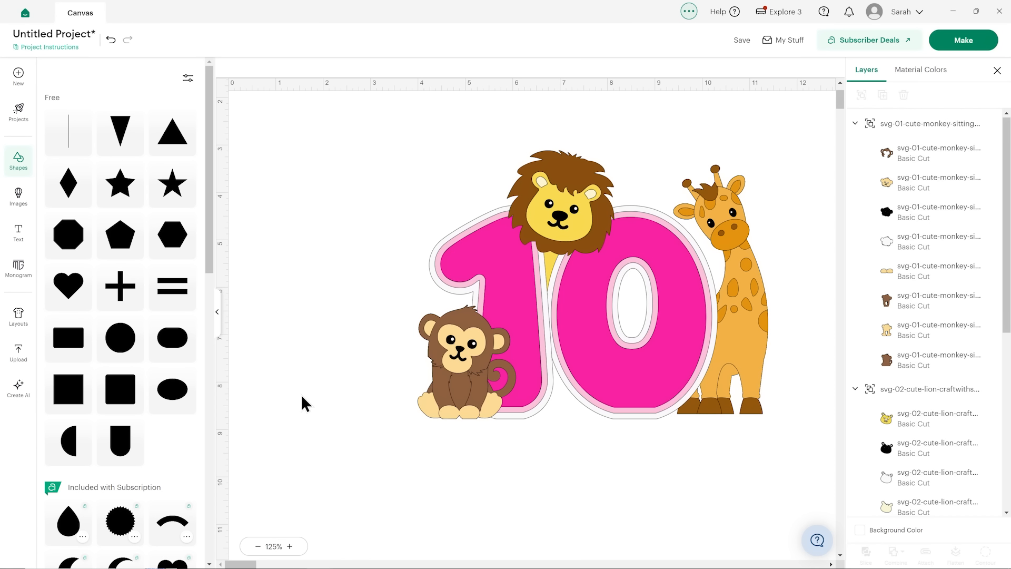
- Expand the giraffe group's layers, delete its darker orange bottom layer and select the lighter orange body layer above it
click(761, 310)
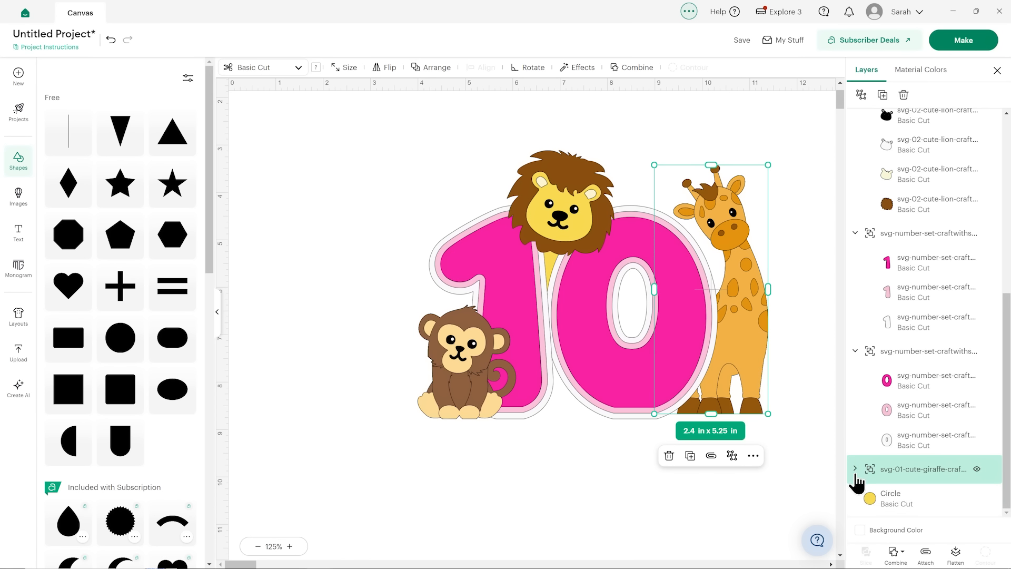
click(854, 502)
scroll(943, 448, down, 5)
click(923, 469)
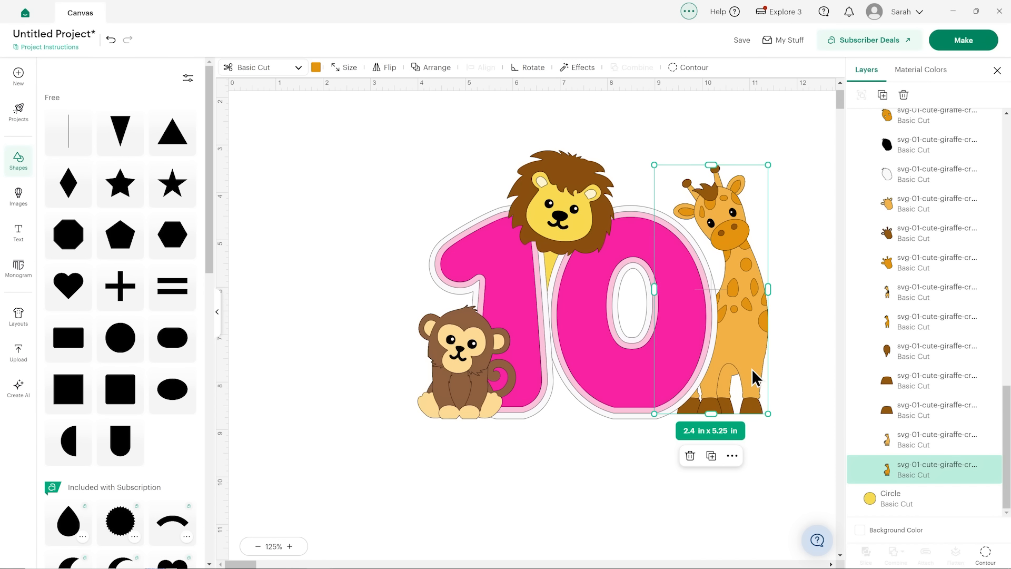
click(903, 95)
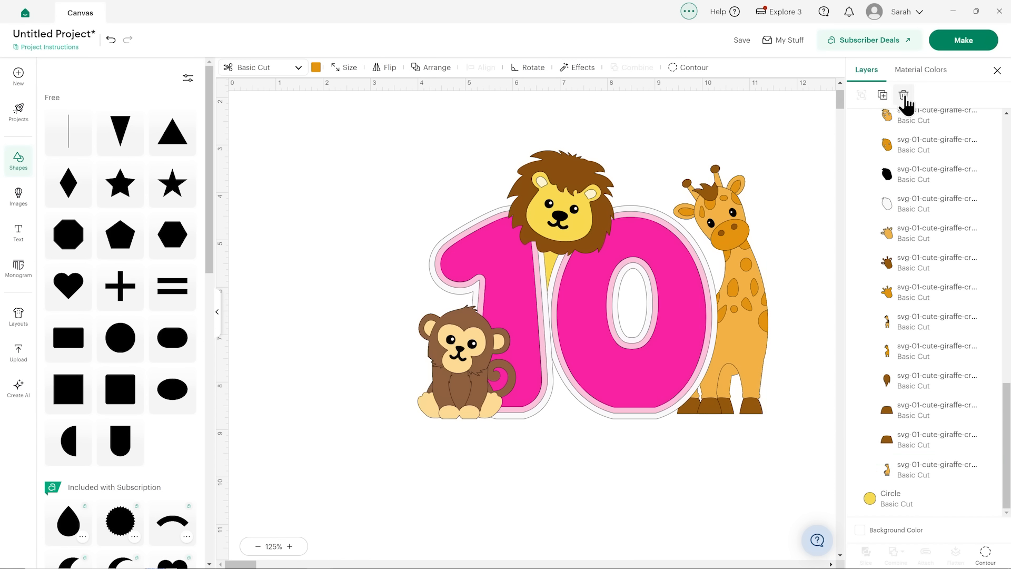
click(914, 472)
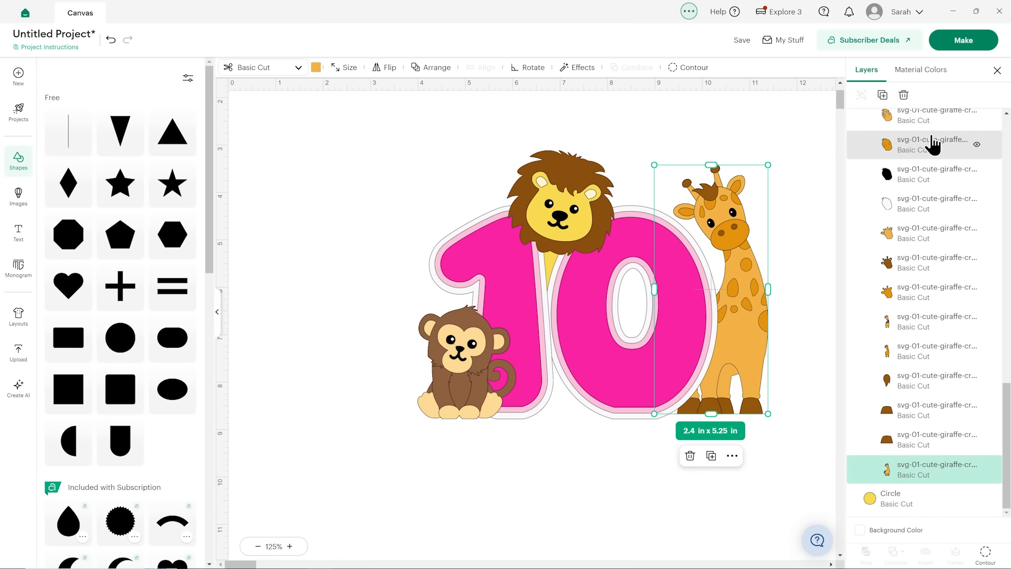
- Delete the giraffe's bottommost body layer, its two extra hoof layers and its hidden tail layer
click(903, 96)
click(916, 466)
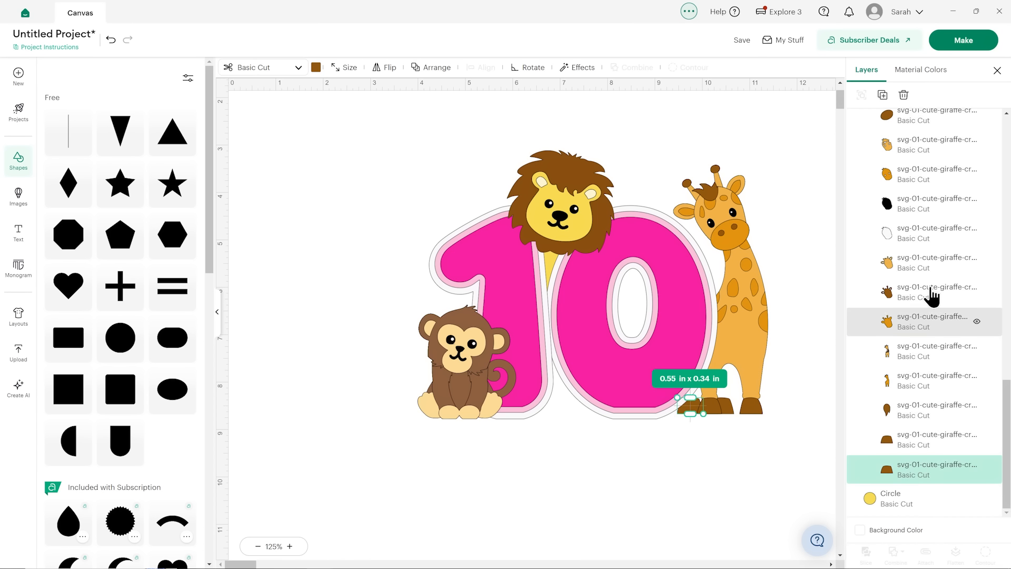
click(904, 95)
click(911, 468)
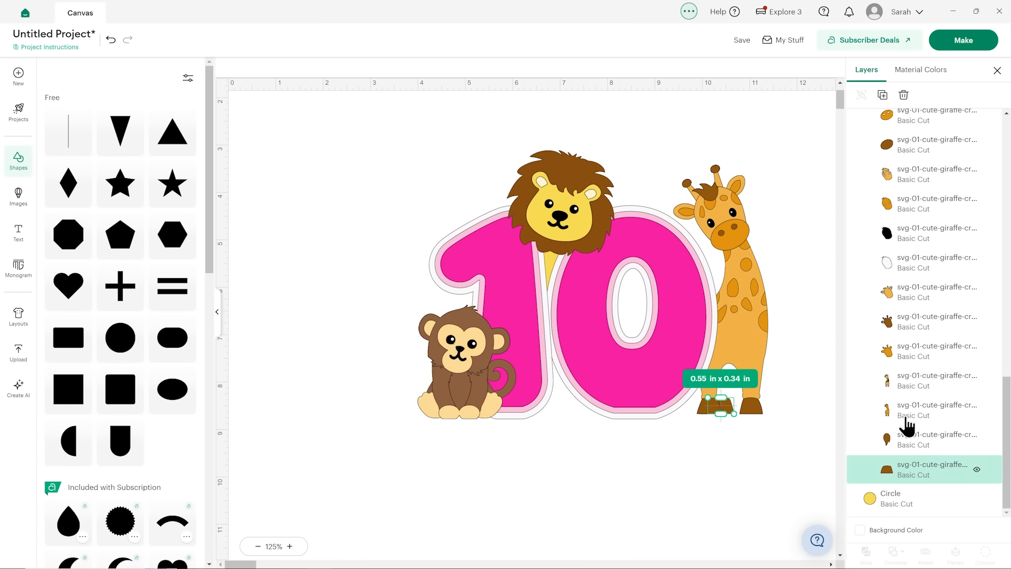
click(903, 95)
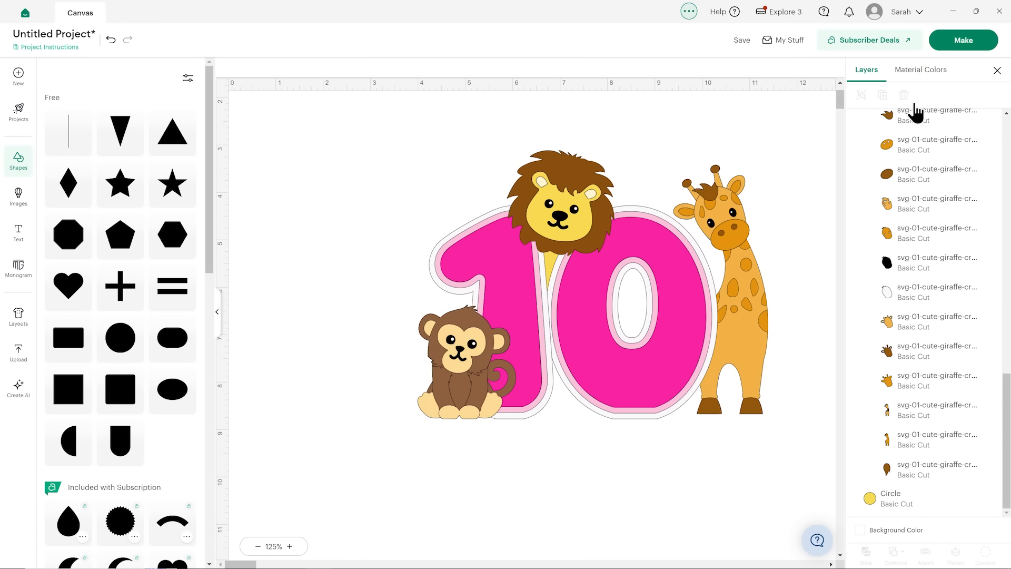
click(898, 471)
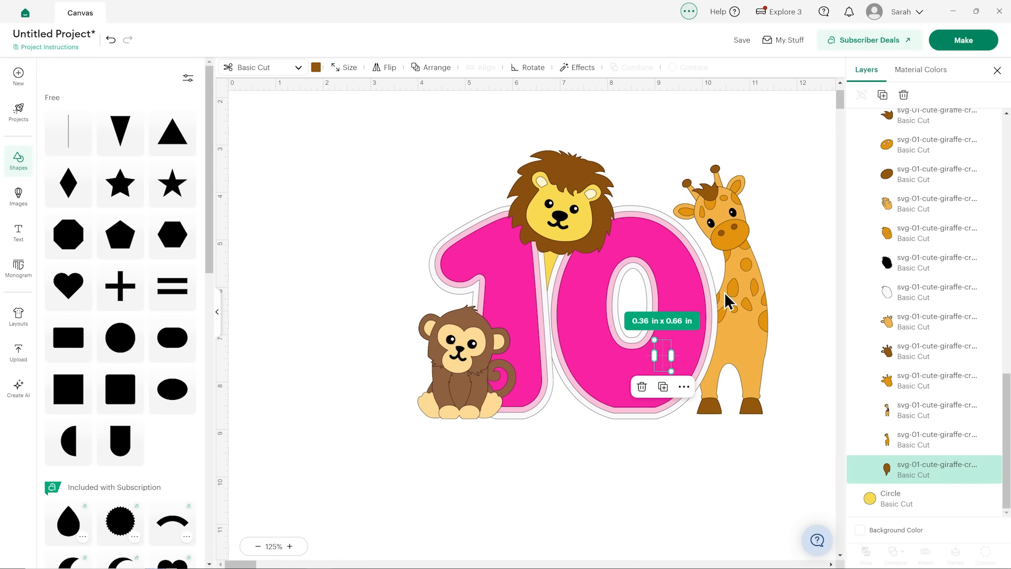
click(904, 95)
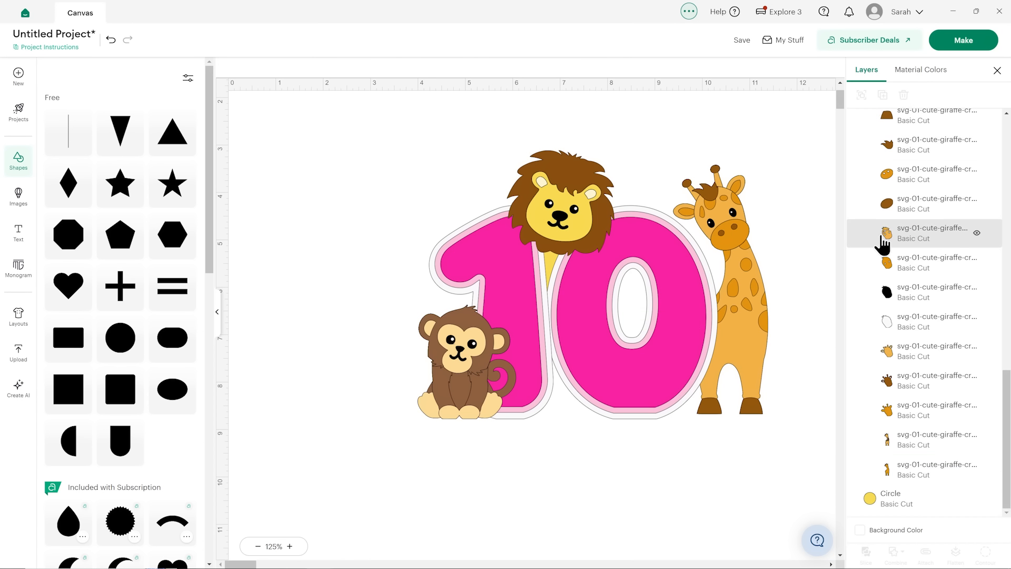
- Shift the giraffe slightly closer to the 0 and fine-tune its fit beside the number
click(753, 300)
drag(719, 190, 717, 196)
drag(770, 158, 774, 158)
drag(729, 202, 727, 203)
click(790, 216)
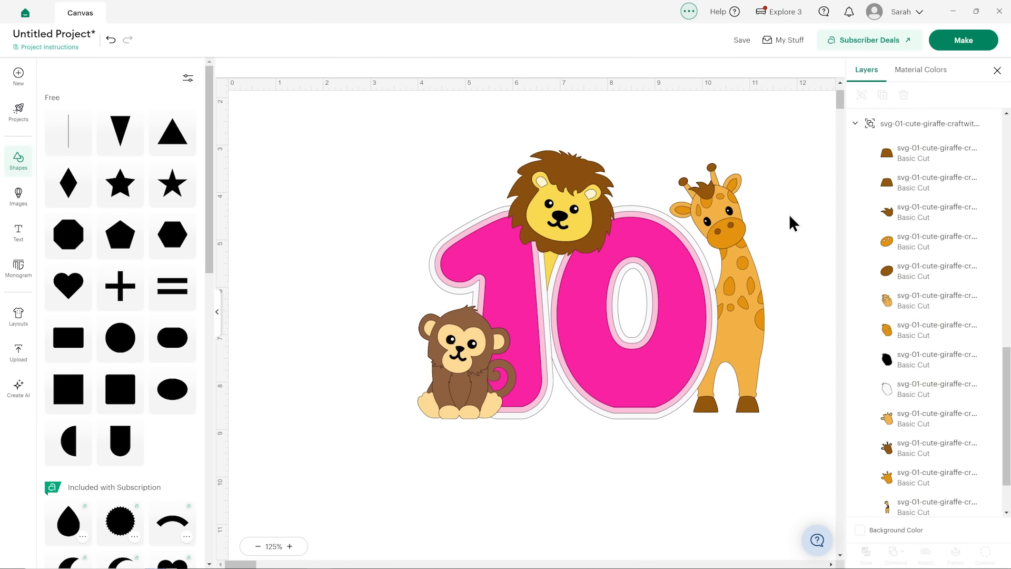
- Enlarge the giraffe to about 2.12 × 5.57 in and tuck it against the 0 with its feet near the number's base
drag(747, 355, 747, 356)
mouse_move(762, 166)
mouse_down()
mouse_move(766, 144)
mouse_move(769, 156)
mouse_up()
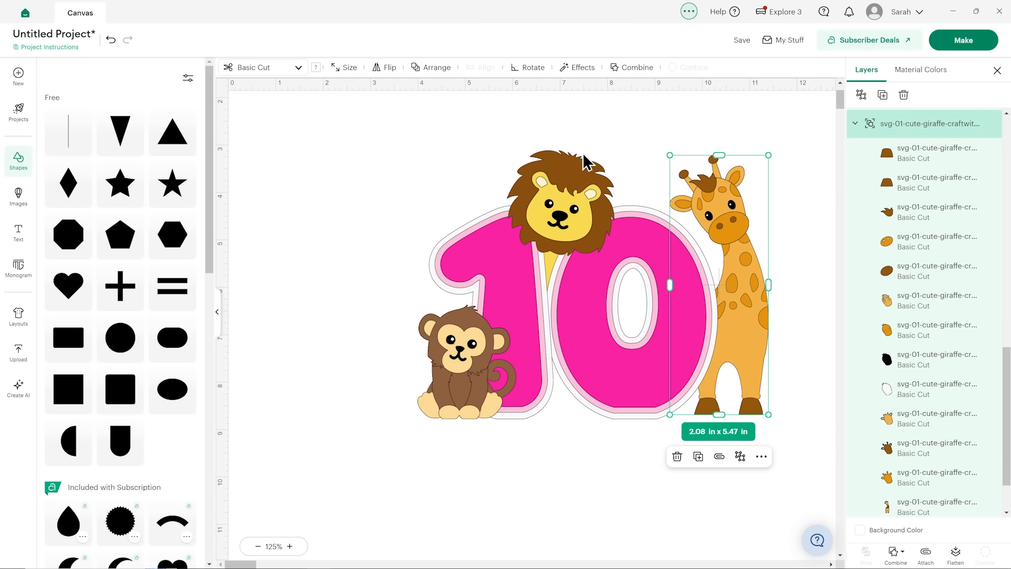
drag(711, 203, 704, 199)
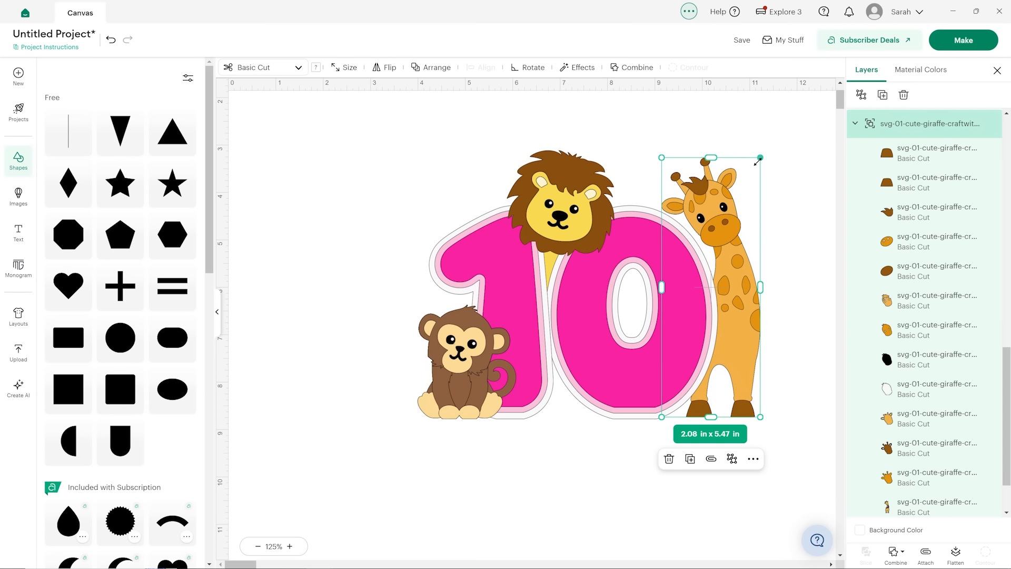
drag(760, 157, 761, 154)
click(780, 150)
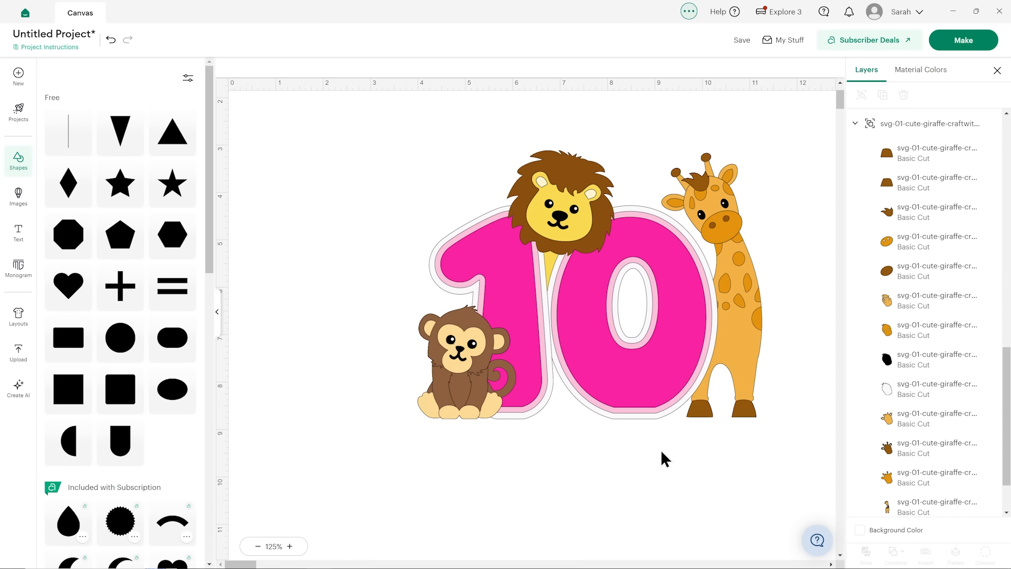
click(751, 331)
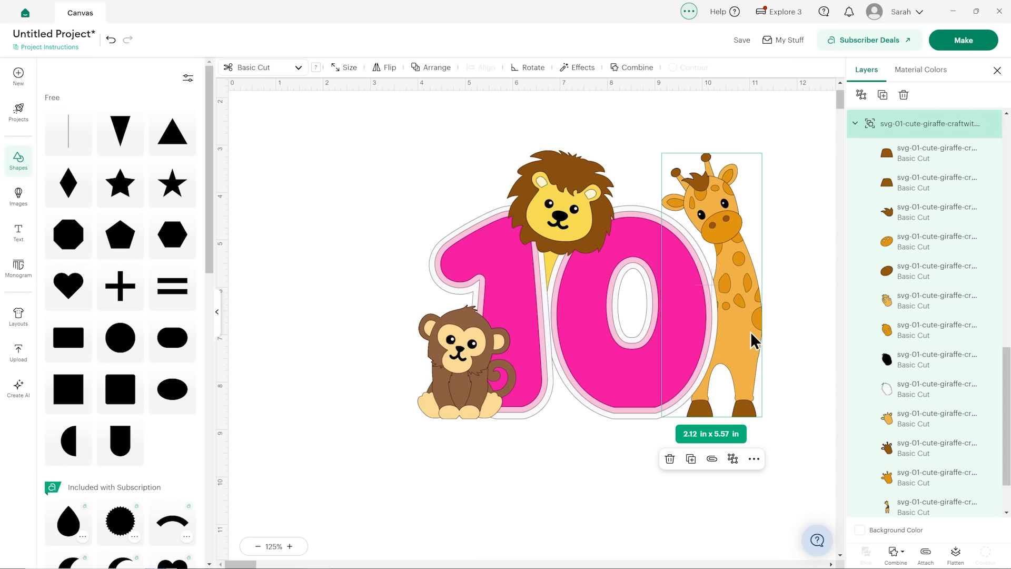
click(785, 369)
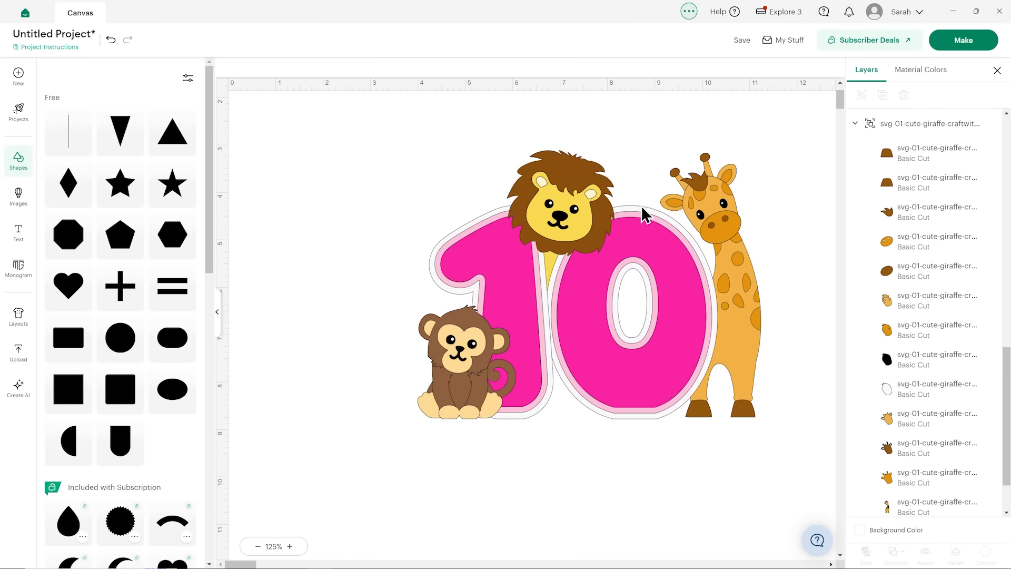
- Consolidate the material colors by merging the monkey's black into Material Color 1 and the lion's and giraffe's browns into the monkey's brown
click(922, 74)
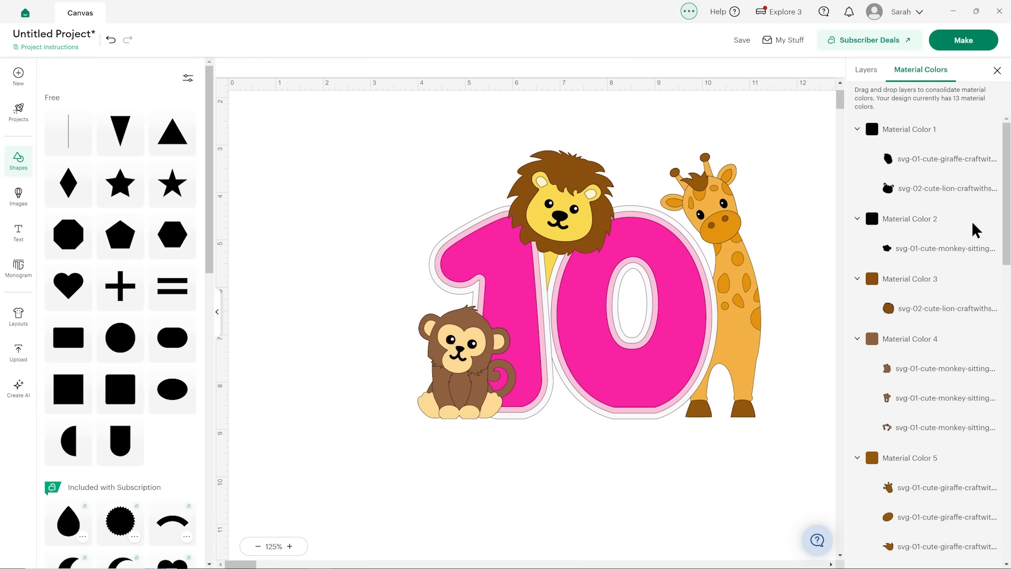
drag(901, 248, 919, 156)
scroll(931, 173, down, 2)
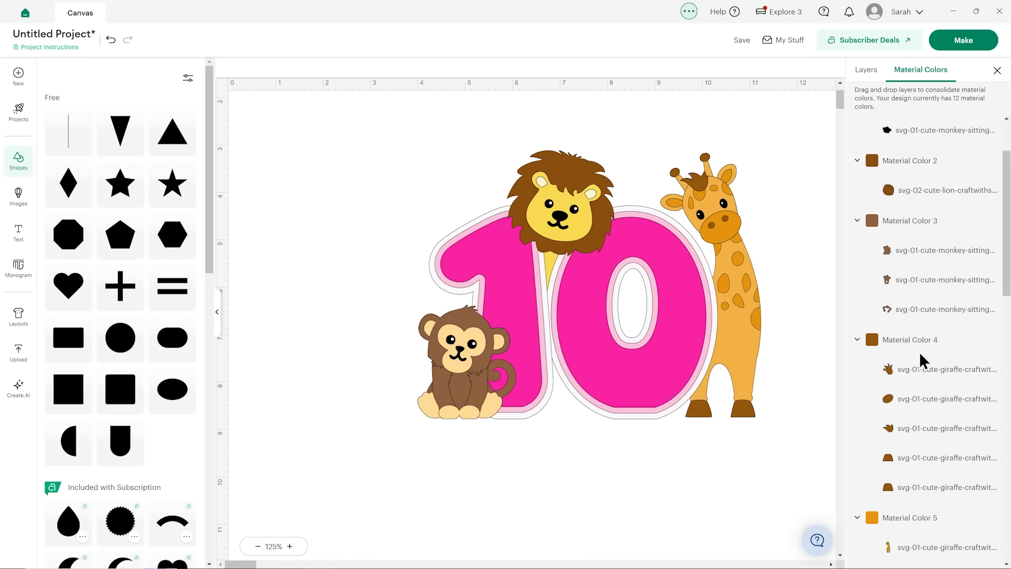
drag(901, 220, 904, 242)
drag(893, 307, 904, 245)
scroll(946, 305, down, 5)
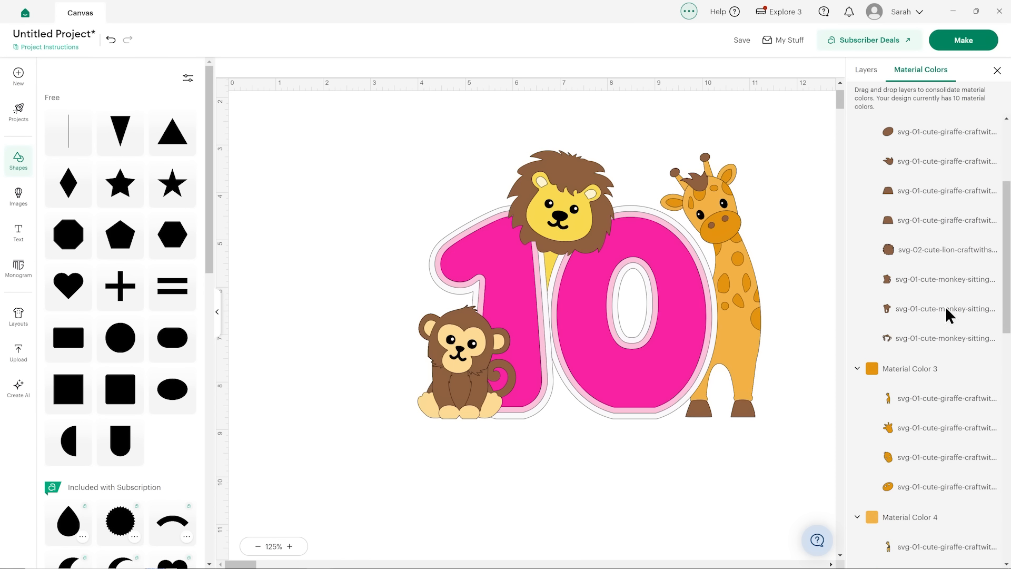
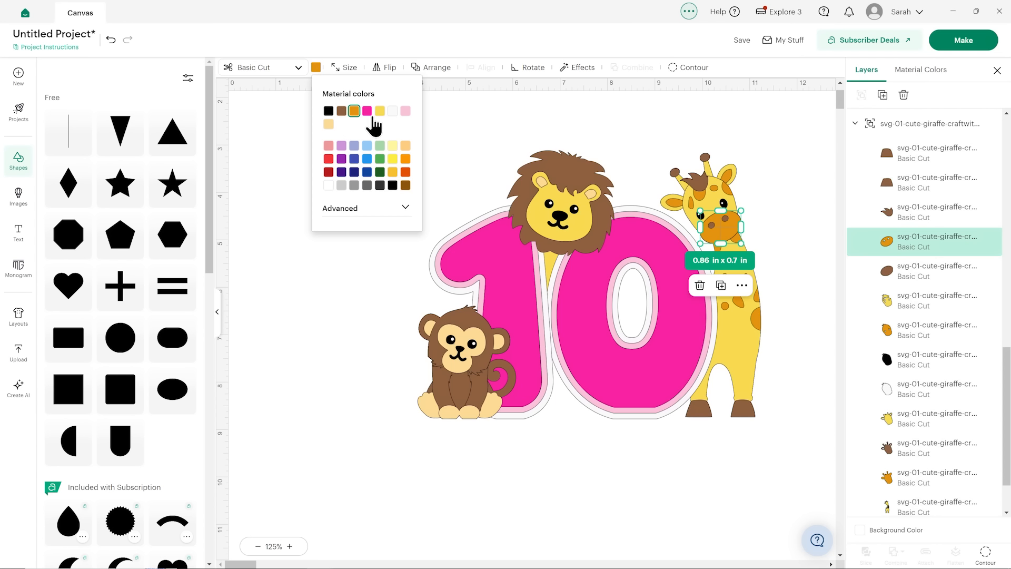
- Recolor the giraffe's muzzle layer with the yellow material color already used in the design
click(379, 110)
click(805, 215)
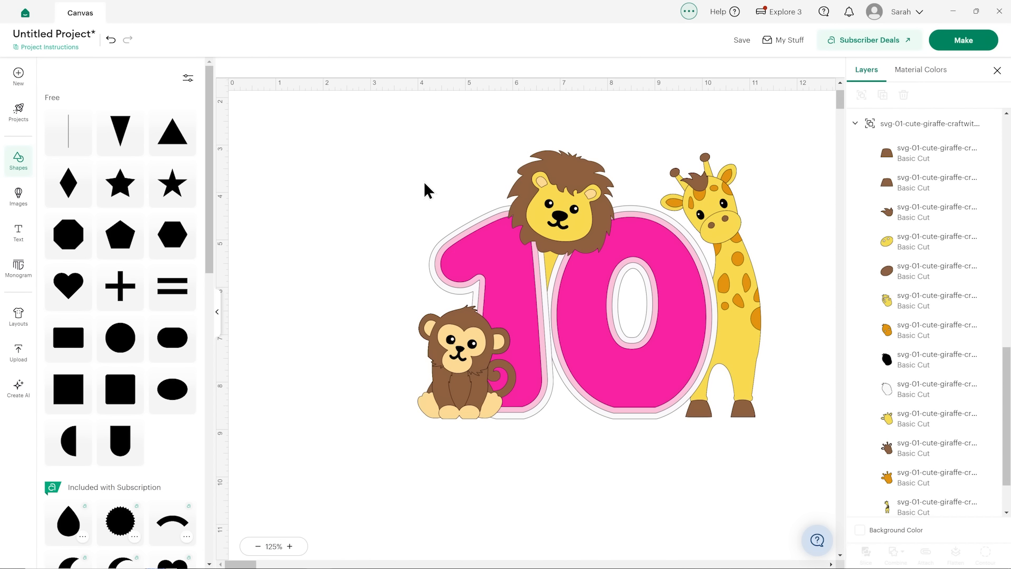
- Recolor the light pink middle layers of the 0 and the 1 with the design's yellow material color
click(662, 243)
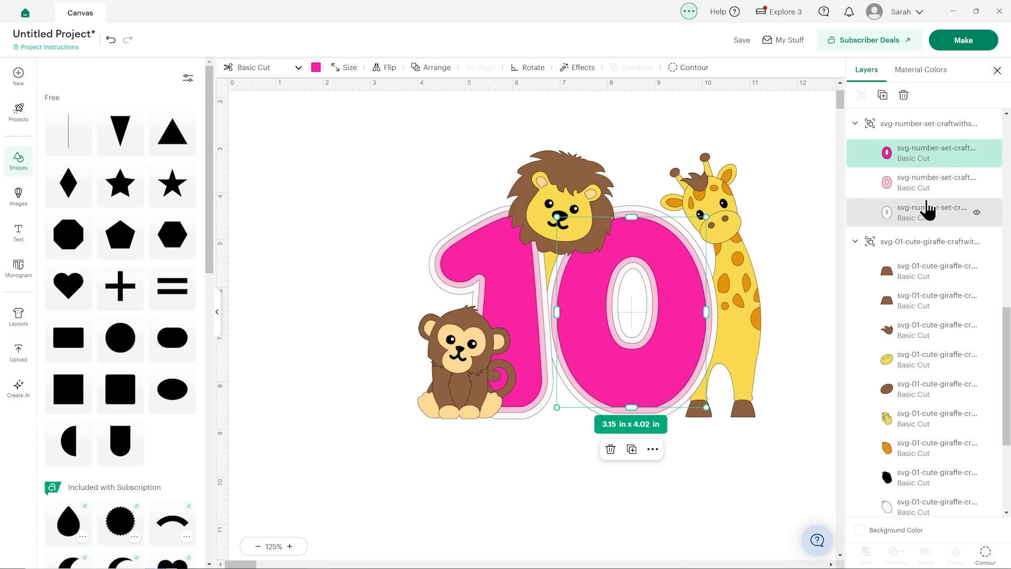
click(906, 182)
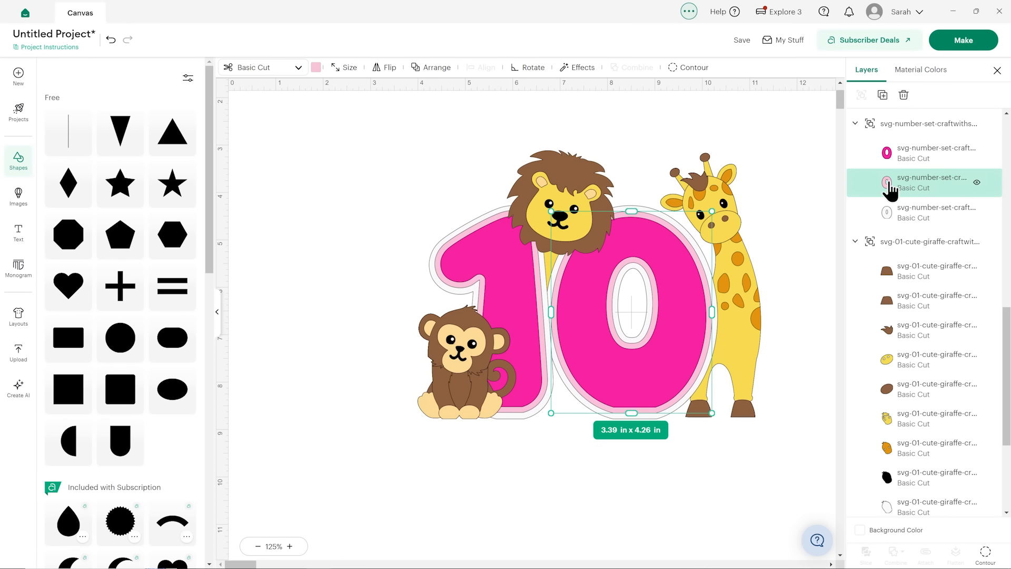
click(315, 69)
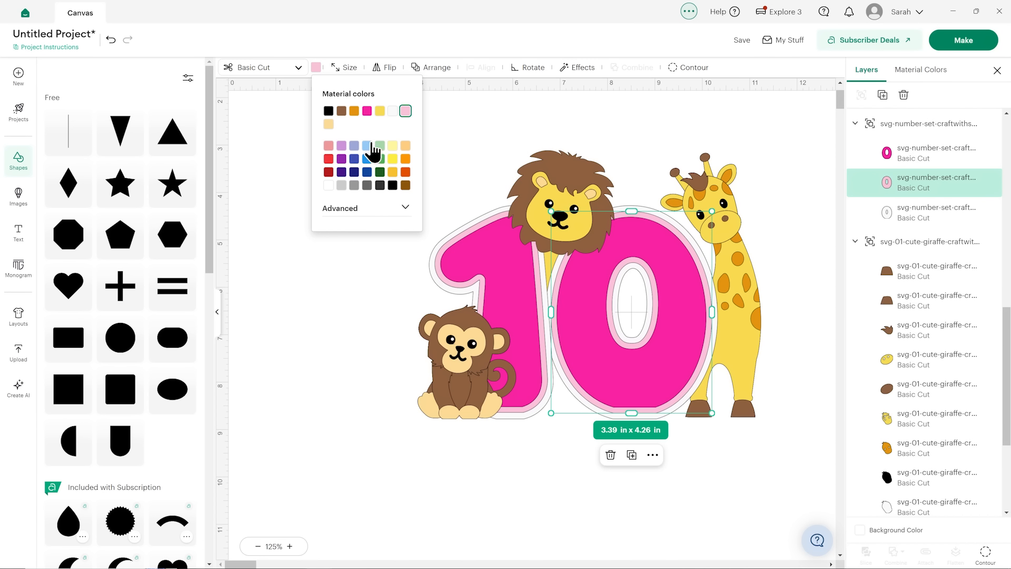
click(379, 112)
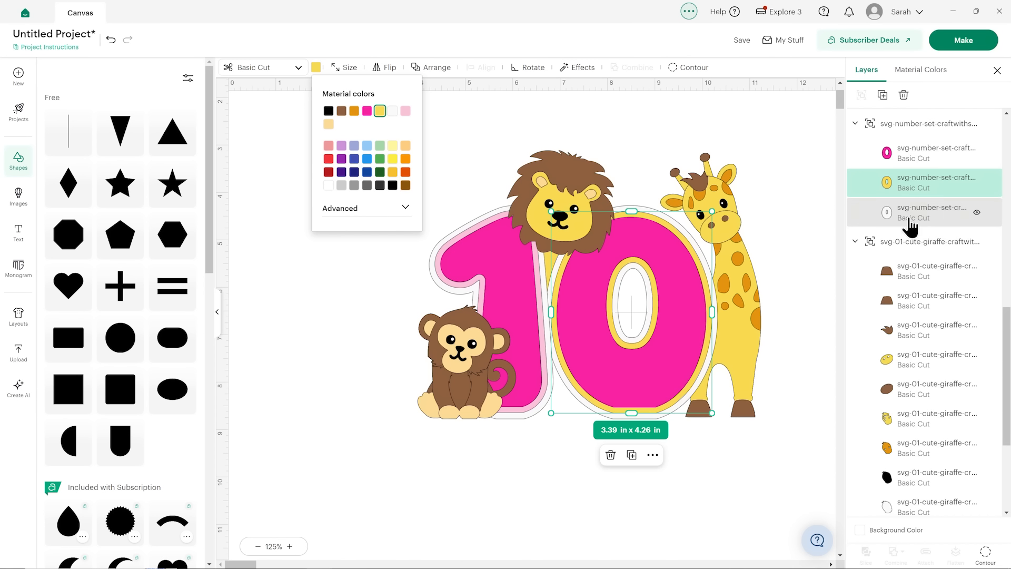
scroll(885, 203, up, 3)
click(901, 241)
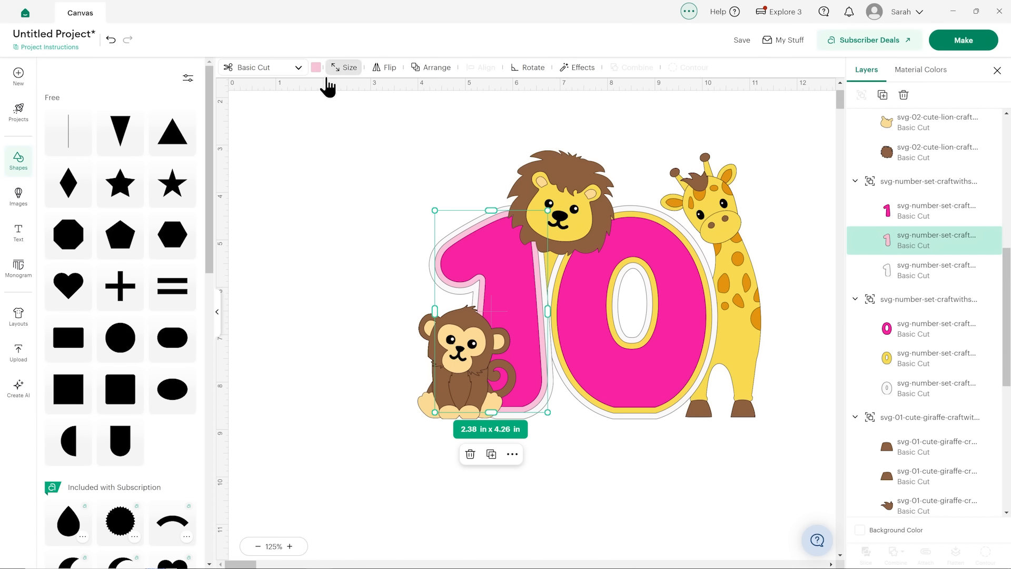
click(316, 67)
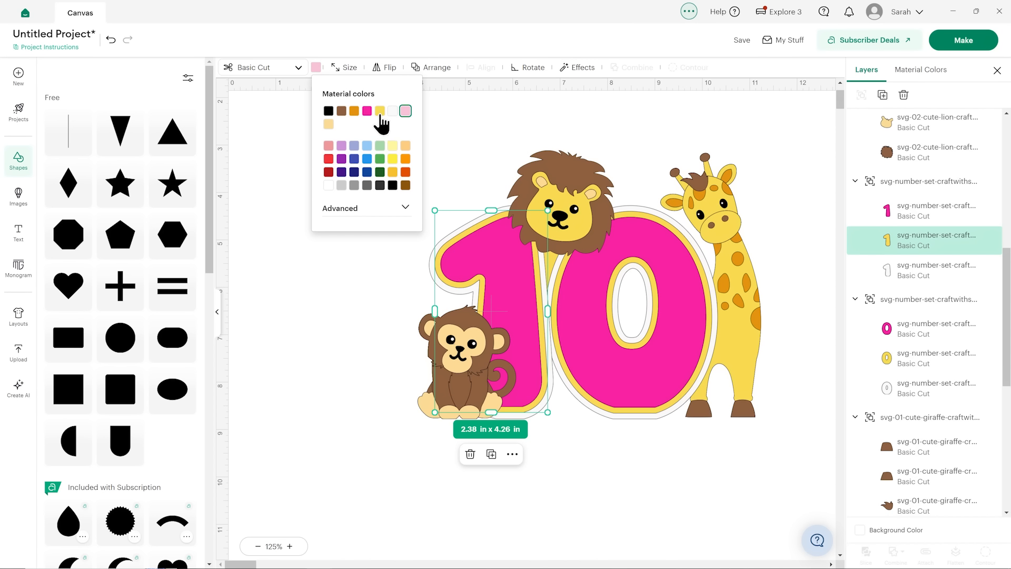
click(380, 111)
- Recolor the white outer border layer of the 1 to green #239126
click(963, 283)
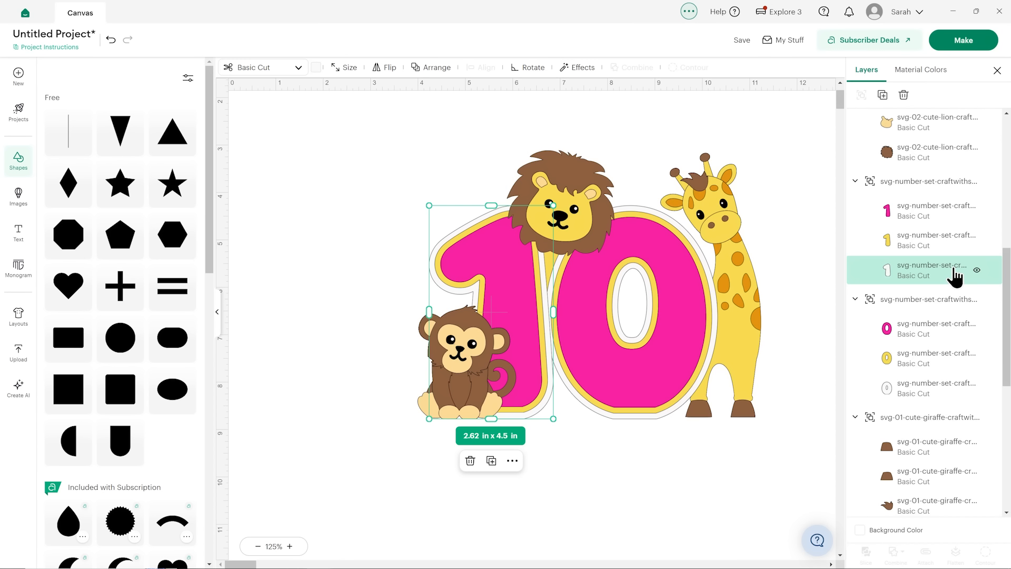
click(316, 68)
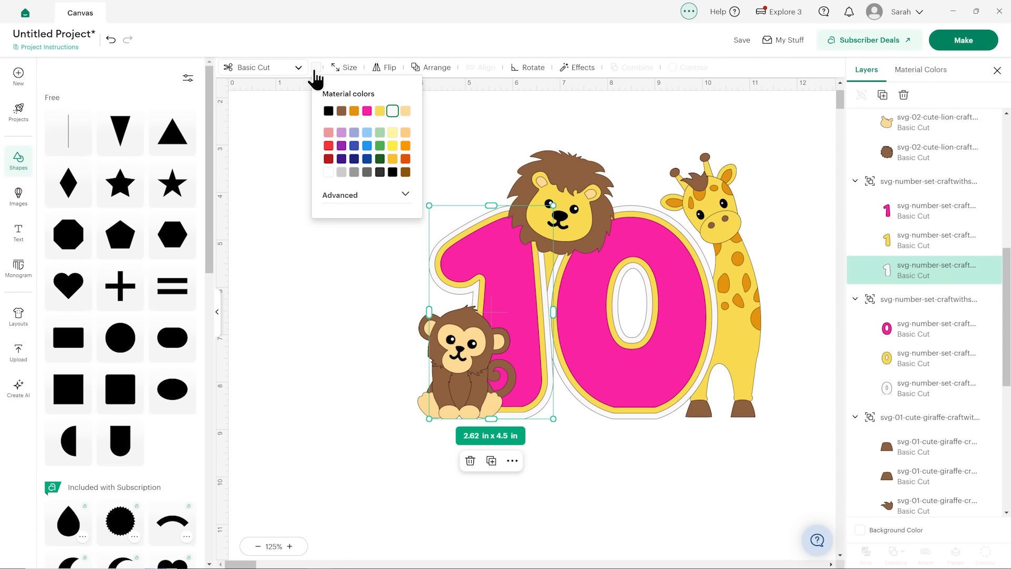
click(380, 158)
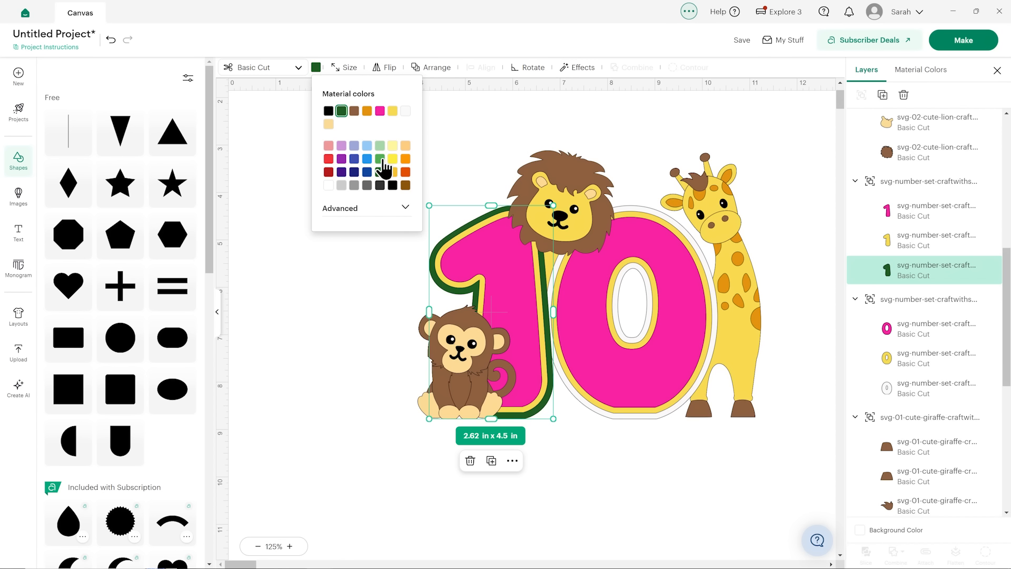
click(382, 160)
click(346, 210)
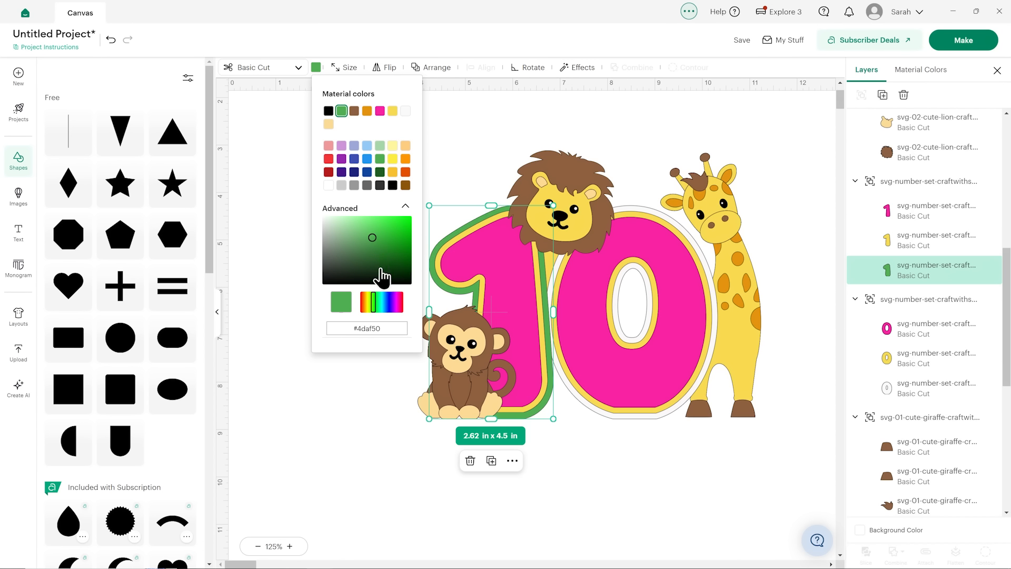
click(390, 245)
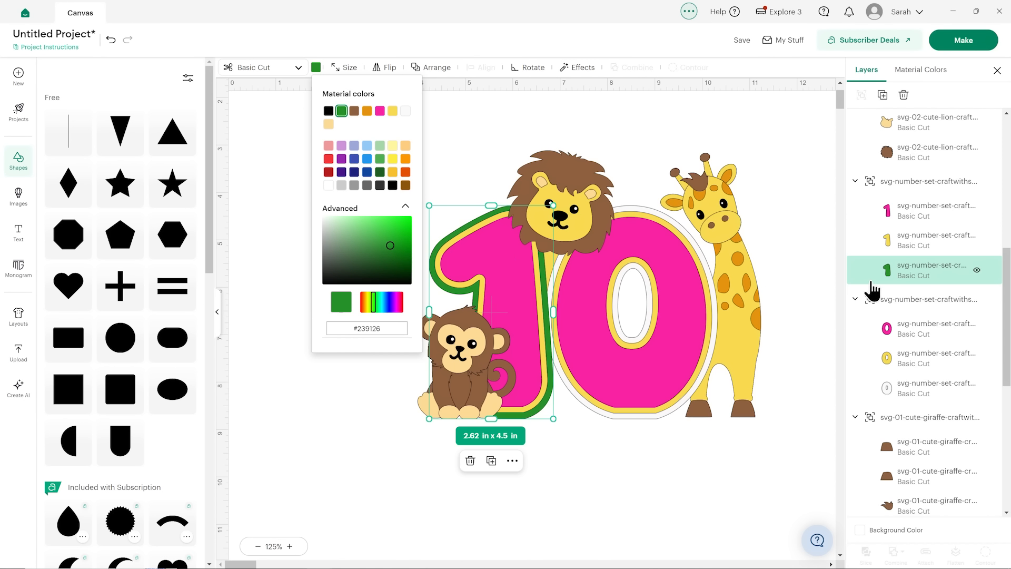
- Apply the same green as the 1's border to the white outer border layer of the 0
click(863, 388)
click(316, 67)
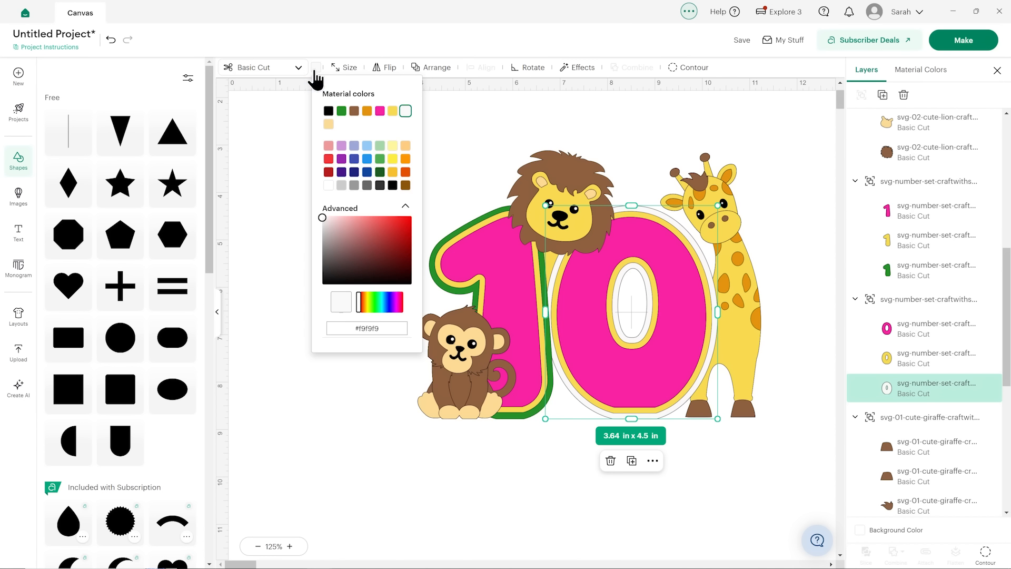
click(341, 111)
click(273, 229)
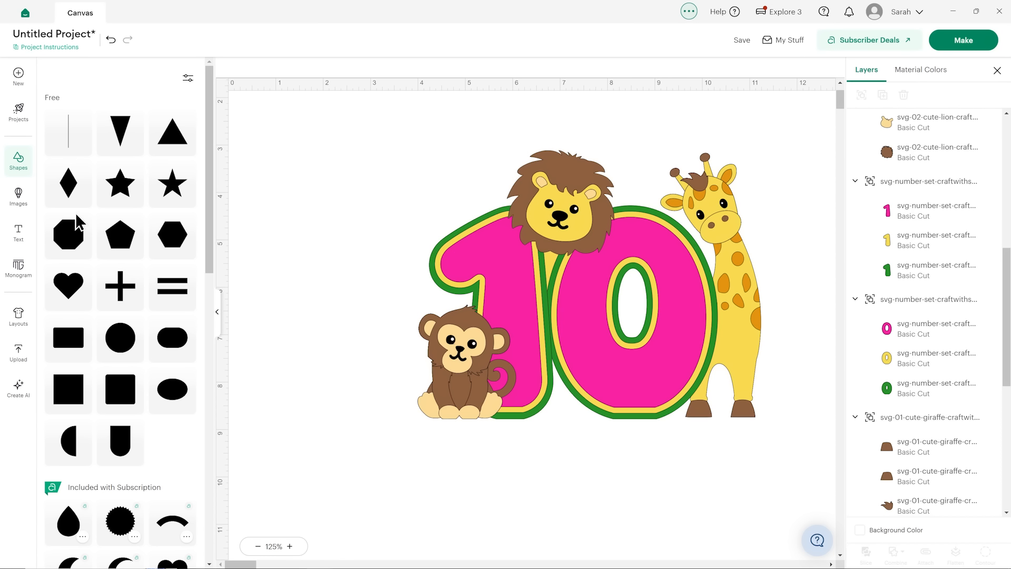
- Search the image library for "leaf" and add the dark green monstera leaf to the canvas
click(11, 209)
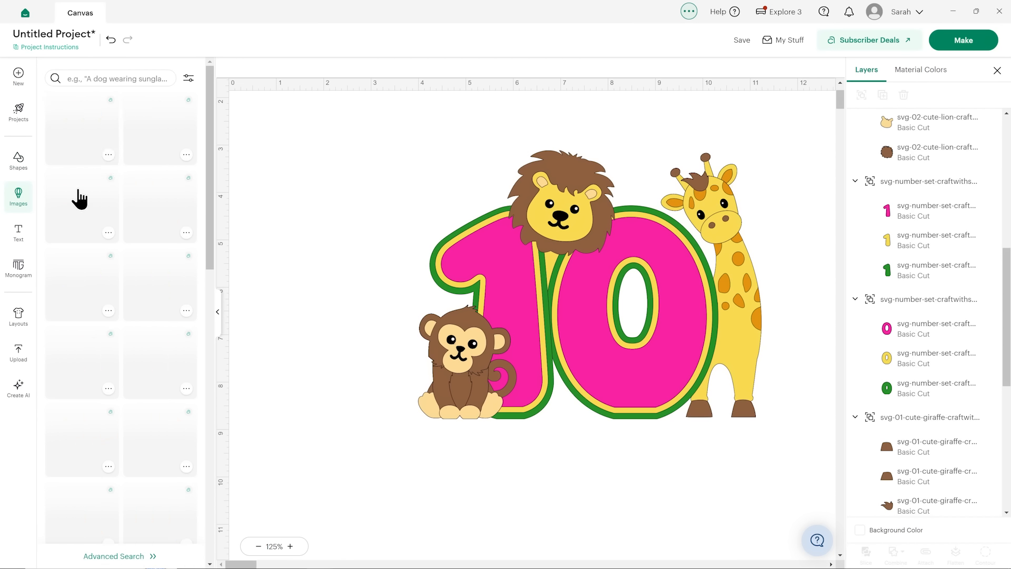
click(116, 74)
click(94, 165)
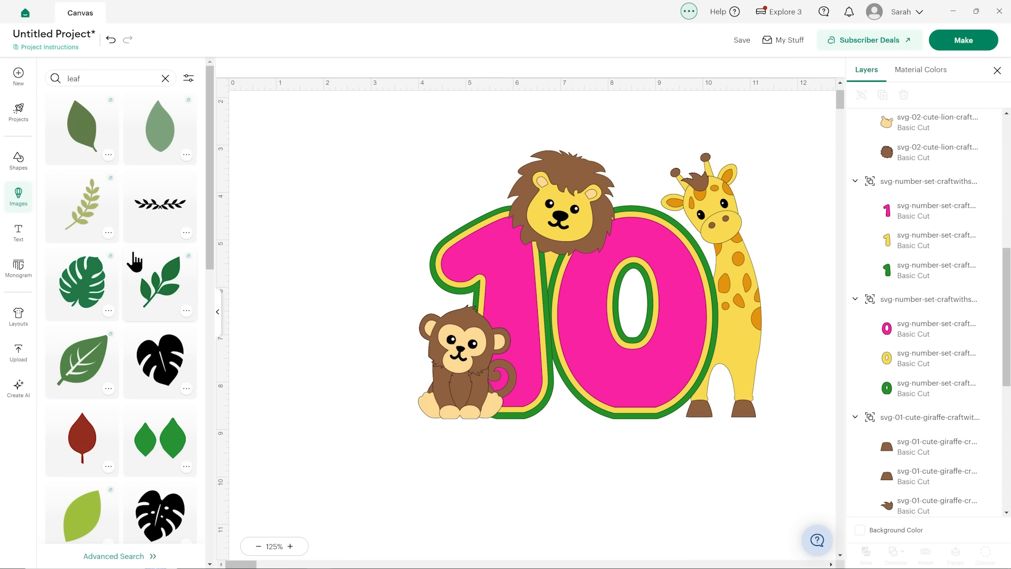
click(84, 289)
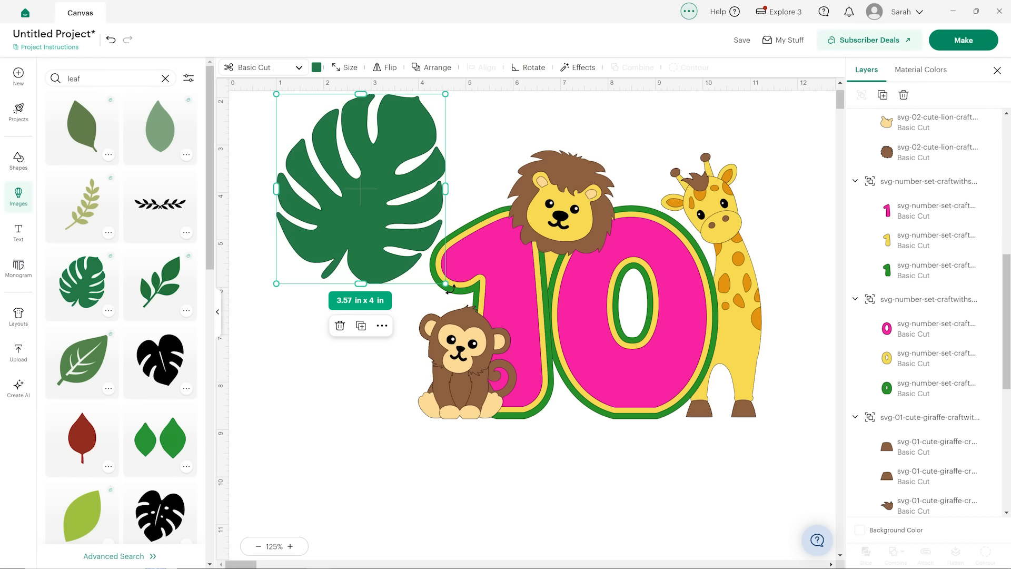
- Scale the monstera leaf to about 1.67 × 1.88 in and place it tilted at the back, behind the upper left of the 1
drag(446, 283, 361, 185)
drag(311, 154, 378, 228)
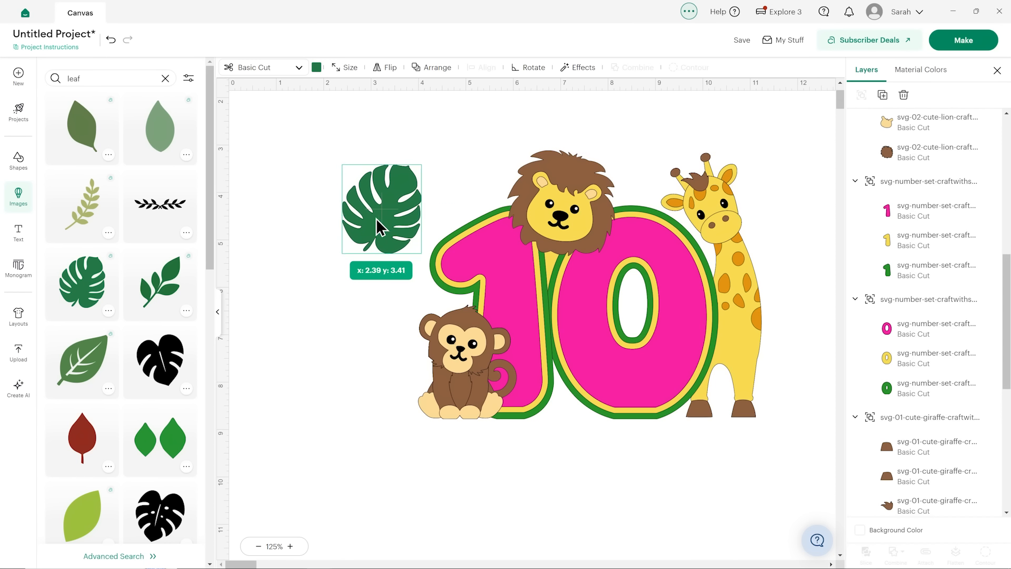
drag(424, 158, 373, 140)
drag(372, 211, 428, 212)
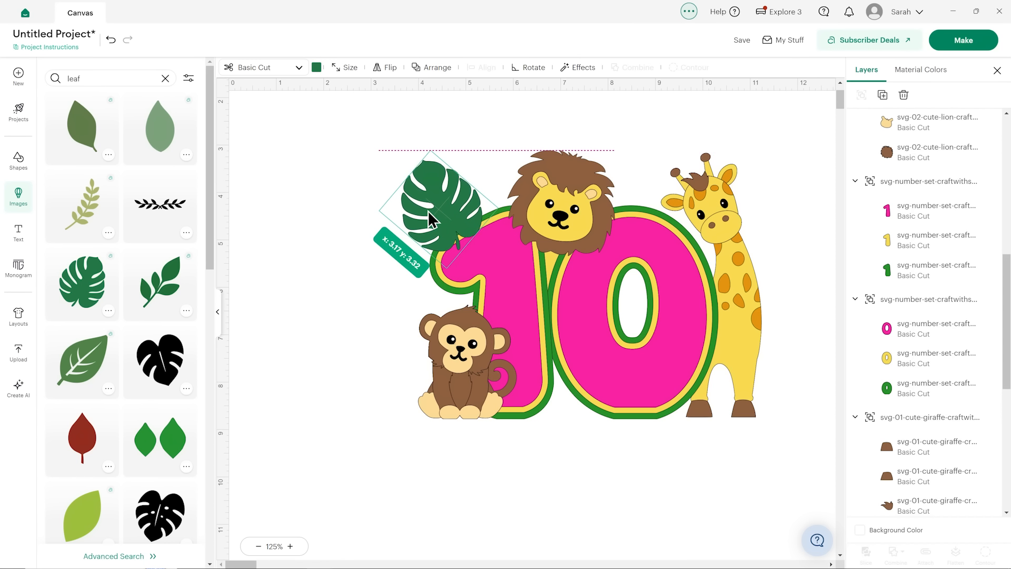
click(433, 67)
click(460, 139)
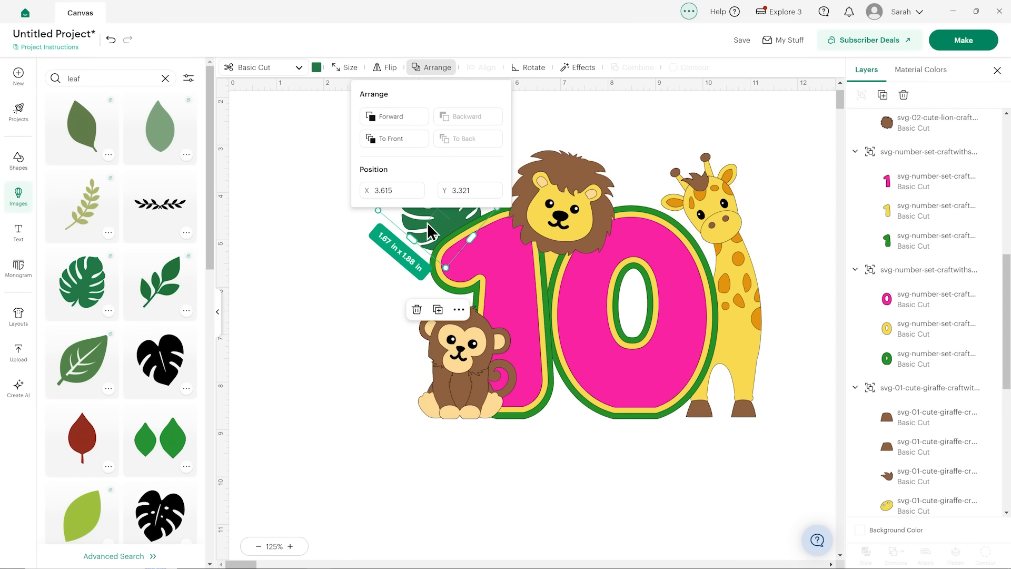
- Scale the monstera leaf down to about 1.52 × 1.71 in behind the upper left of the 1
click(386, 238)
click(435, 207)
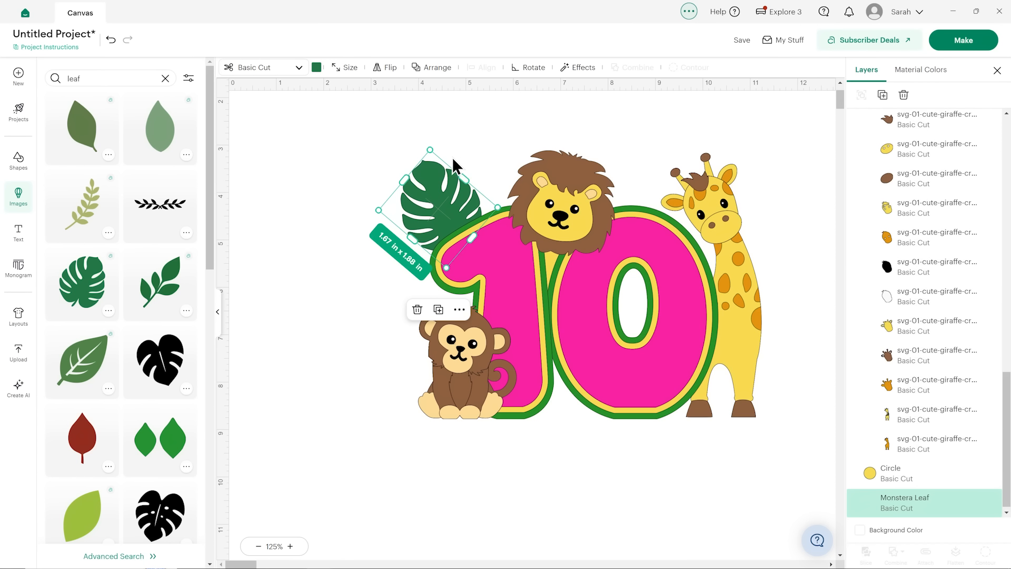
drag(430, 150, 431, 158)
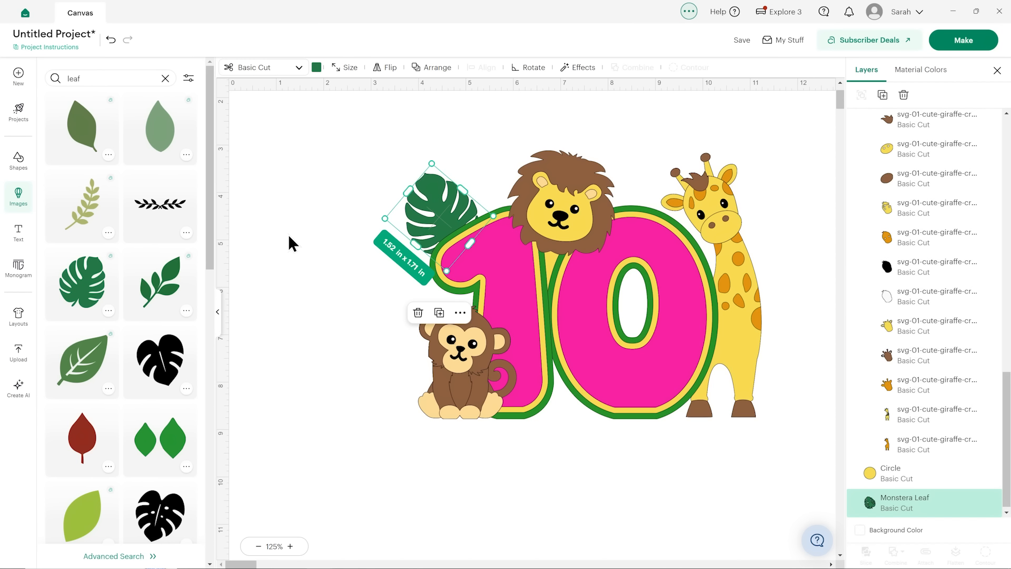
- Add the medium green leafy branch from the leaf images and scale it to about 2.4 × 2.41 in
scroll(103, 237, down, 10)
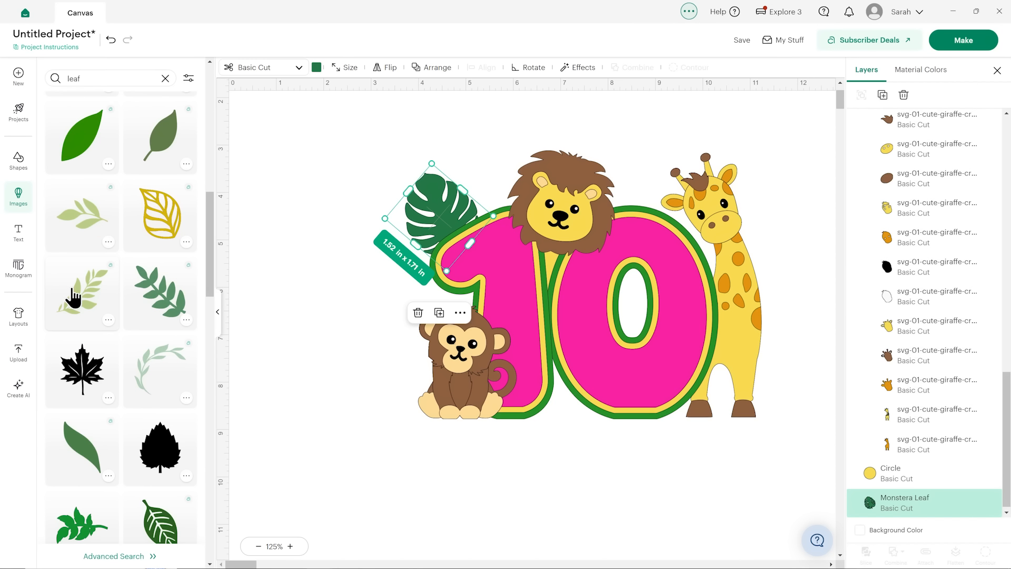
click(161, 301)
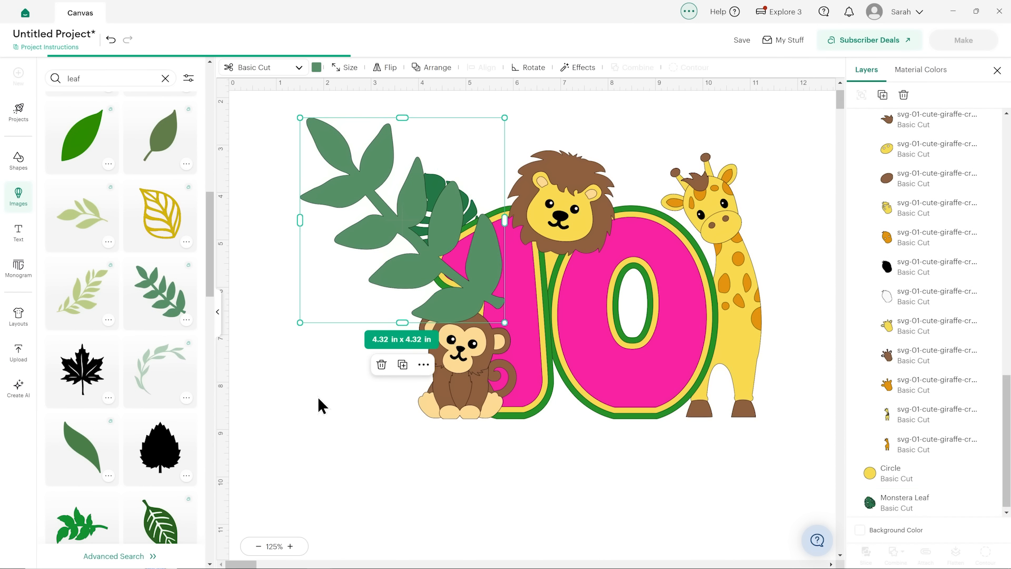
click(440, 289)
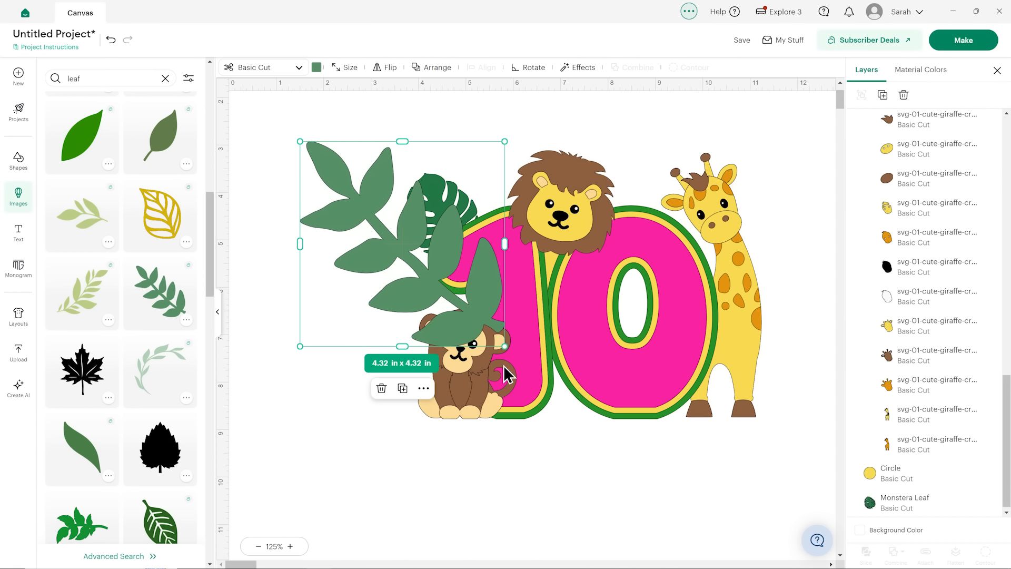
drag(505, 346, 414, 256)
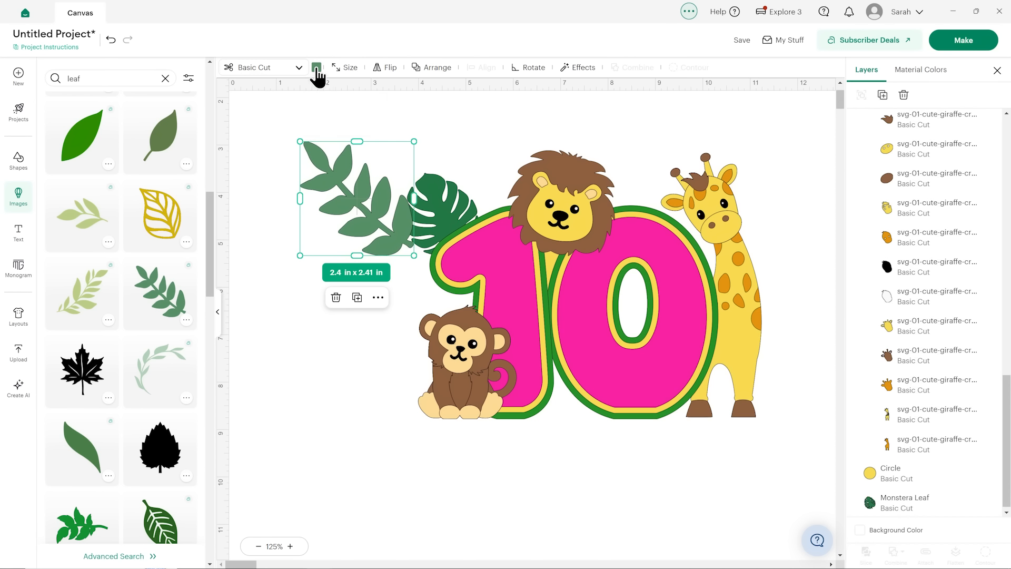
click(317, 67)
click(281, 228)
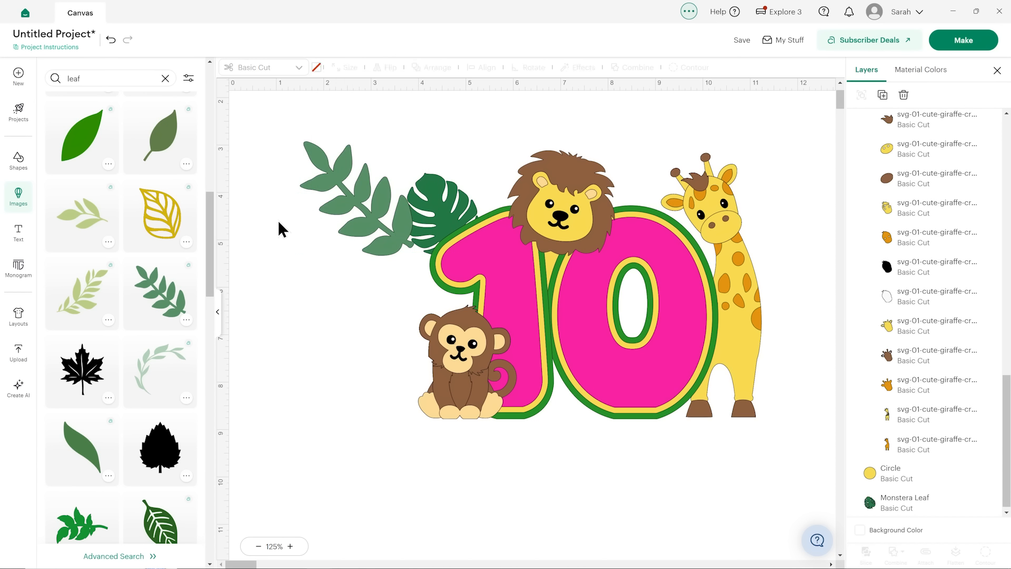
- Rotate the leafy branch more upright, place it between the monstera leaf and the lion, and send it to the back
click(361, 215)
drag(413, 144, 397, 198)
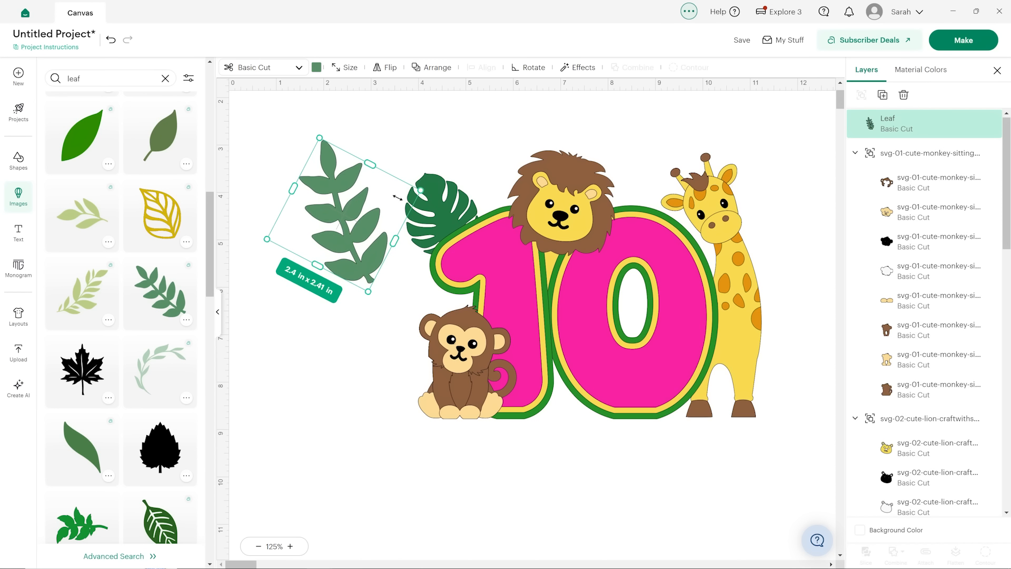
drag(348, 232, 500, 211)
click(432, 68)
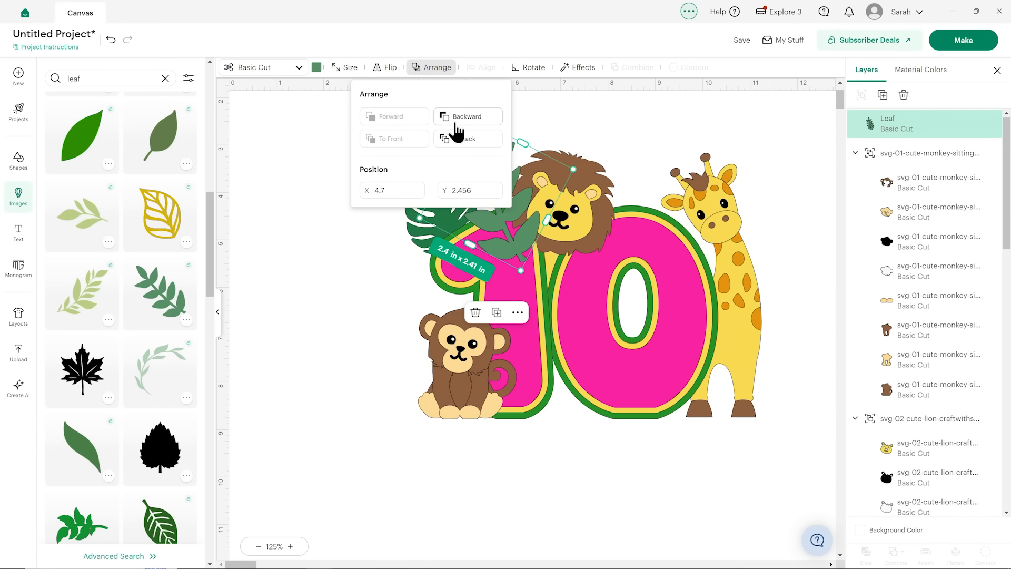
click(457, 138)
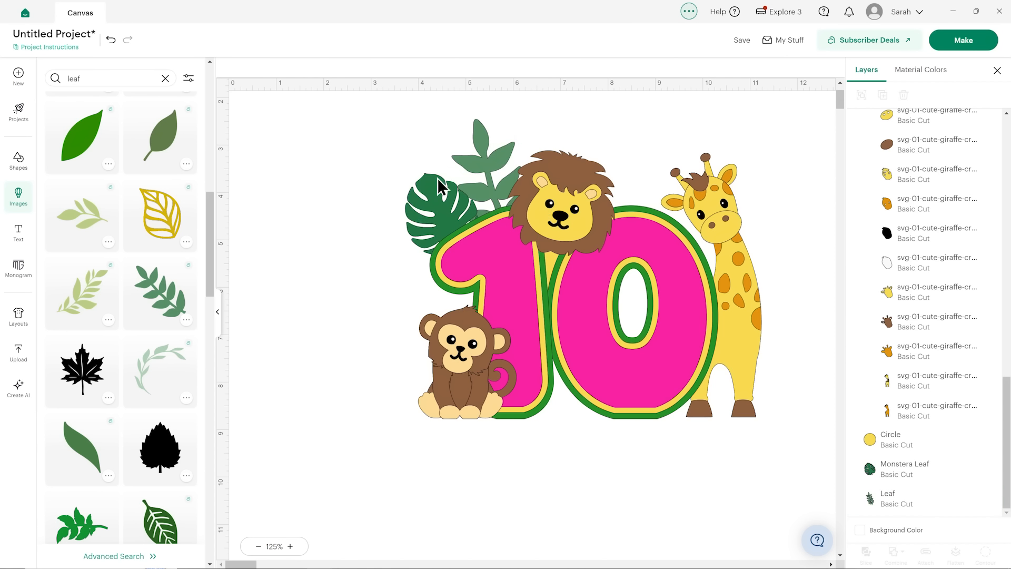
- Fine-tune the positions of the leafy branch and the monstera leaf, turning the monstera leaf slightly so both peek out behind the 1
drag(483, 158, 488, 172)
drag(417, 215, 425, 210)
click(377, 167)
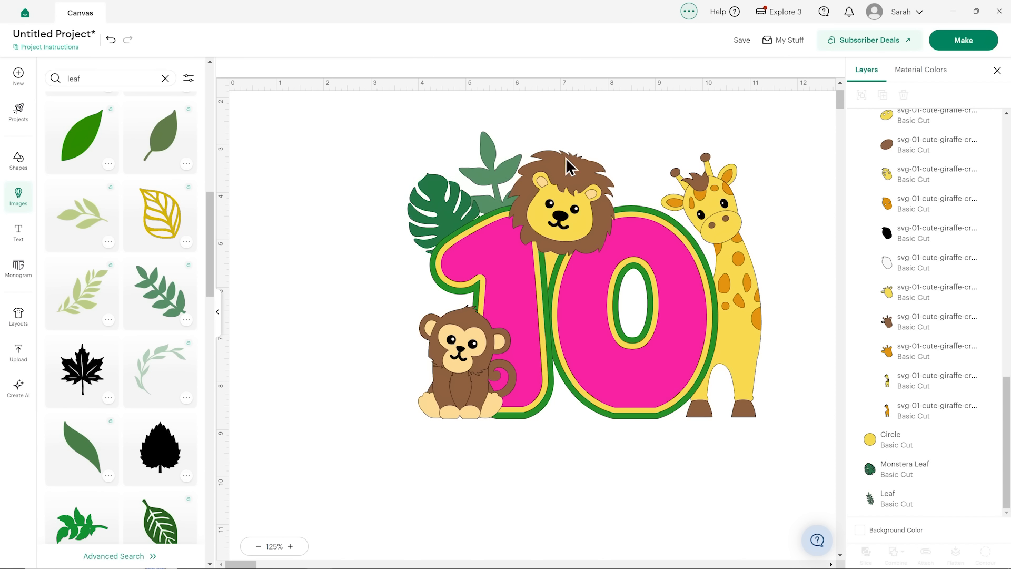
click(441, 192)
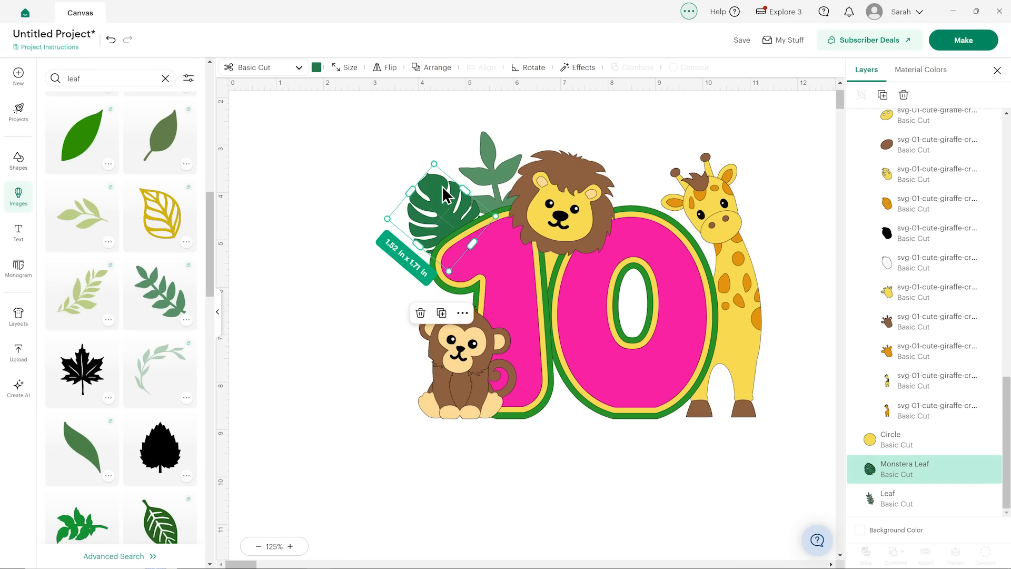
drag(440, 154, 432, 149)
drag(448, 228, 448, 231)
click(372, 204)
- Consolidate the monstera leaf and the leafy branch into the same green material color as the number borders
click(901, 72)
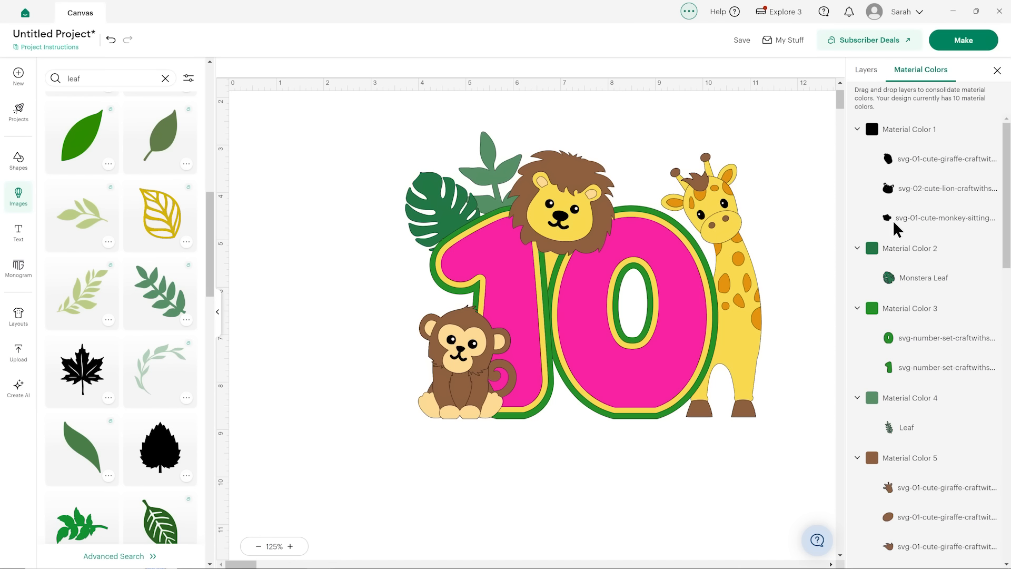
drag(900, 282, 903, 333)
drag(902, 389, 906, 337)
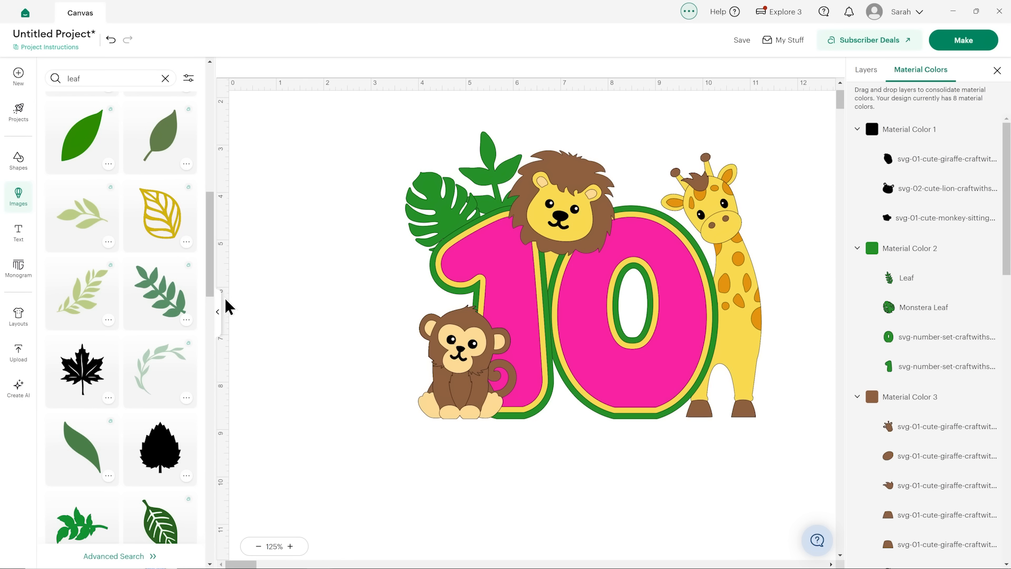
- Resize the whole design proportionally to a width of 7 in and move it lower on the canvas
click(217, 315)
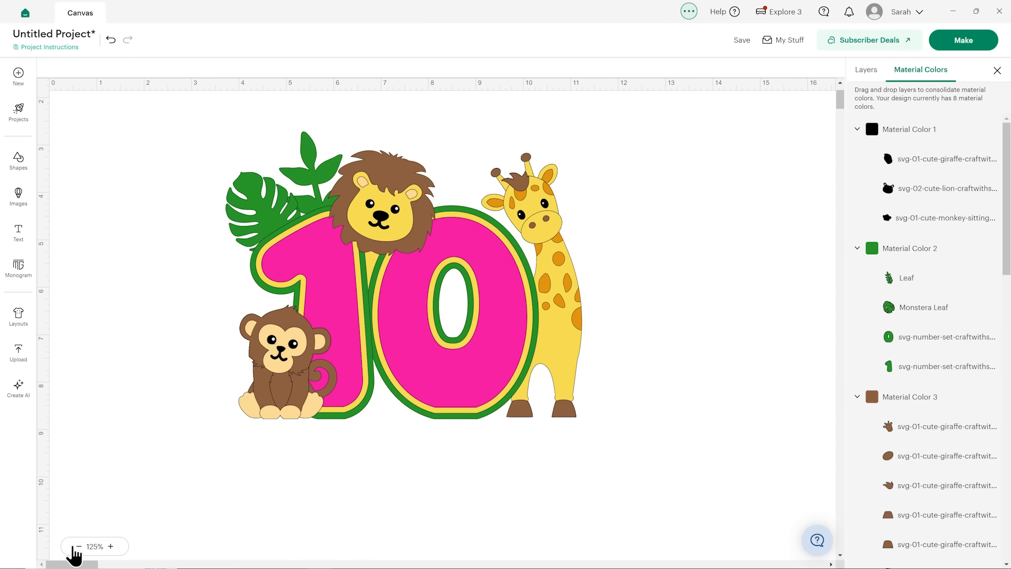
click(77, 546)
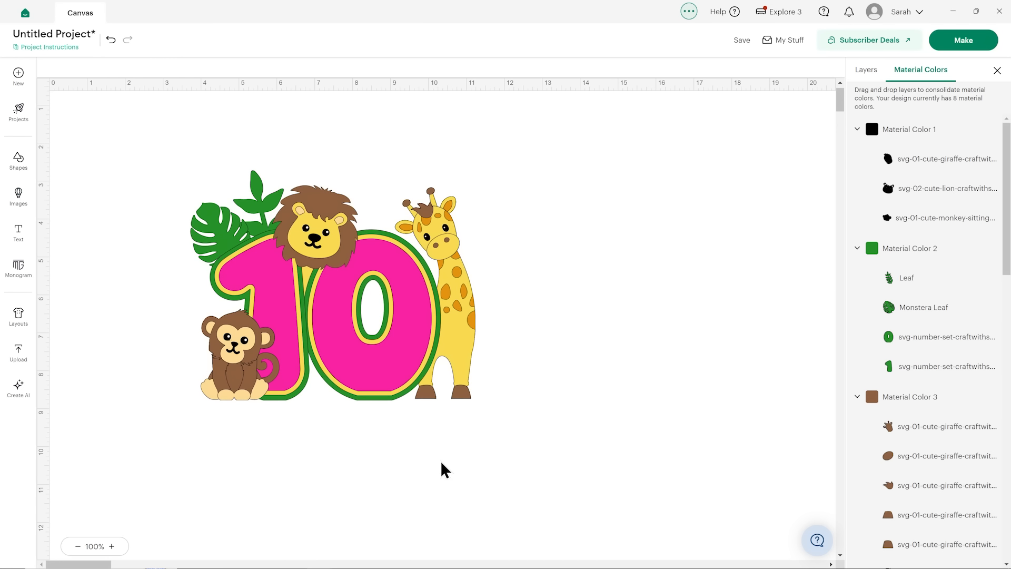
drag(143, 129, 589, 402)
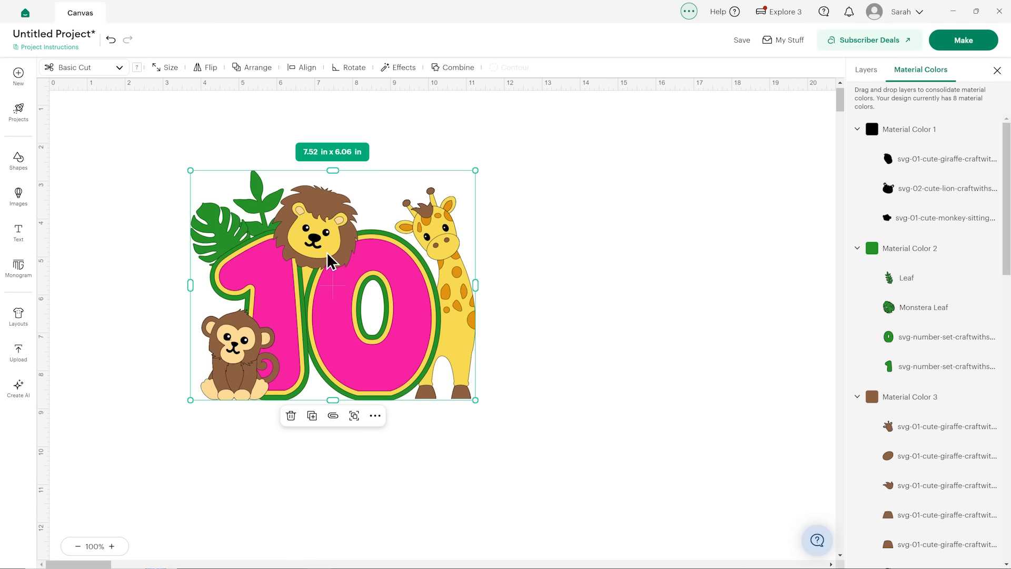
click(181, 71)
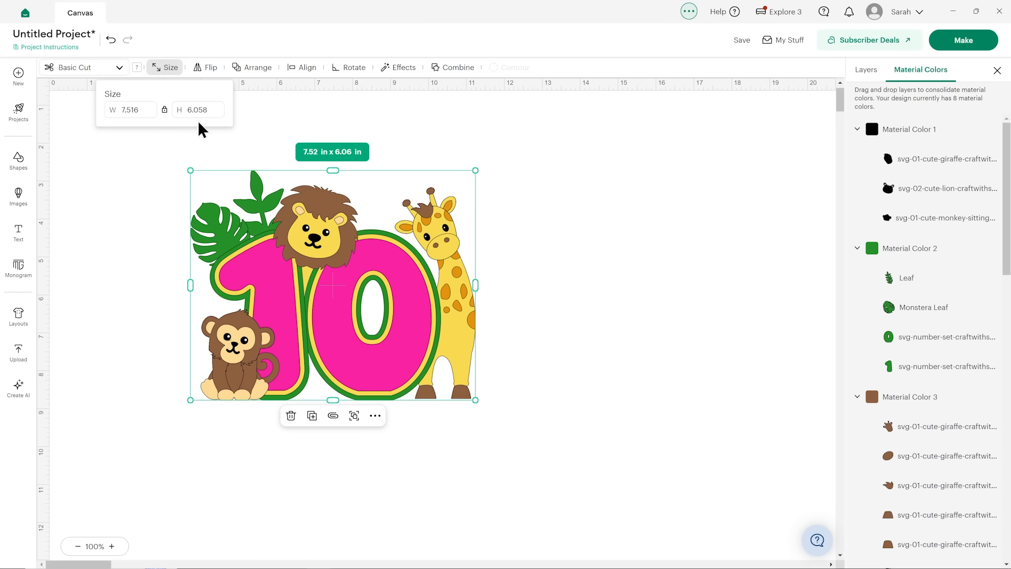
click(525, 213)
drag(155, 161, 496, 409)
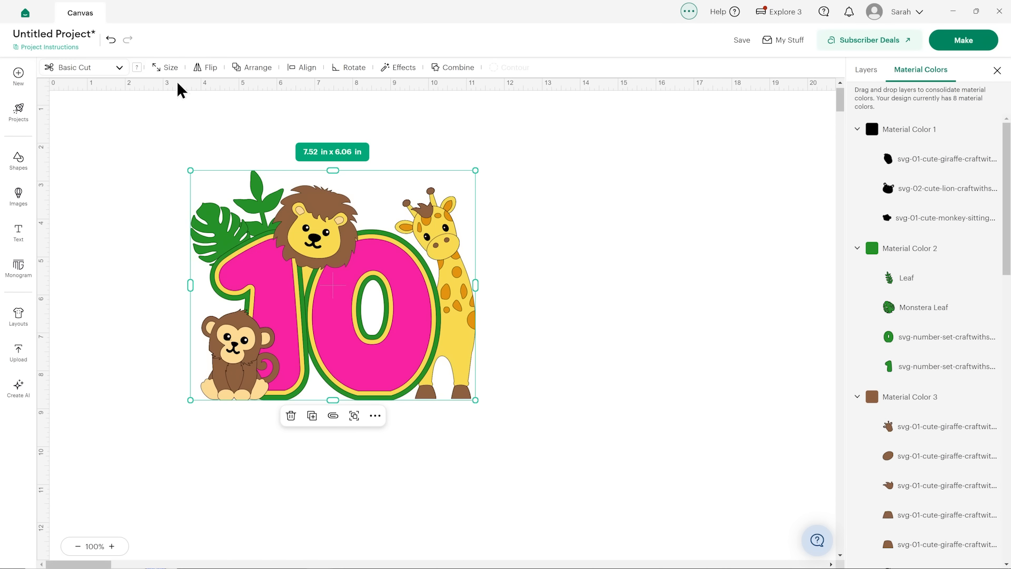
click(167, 67)
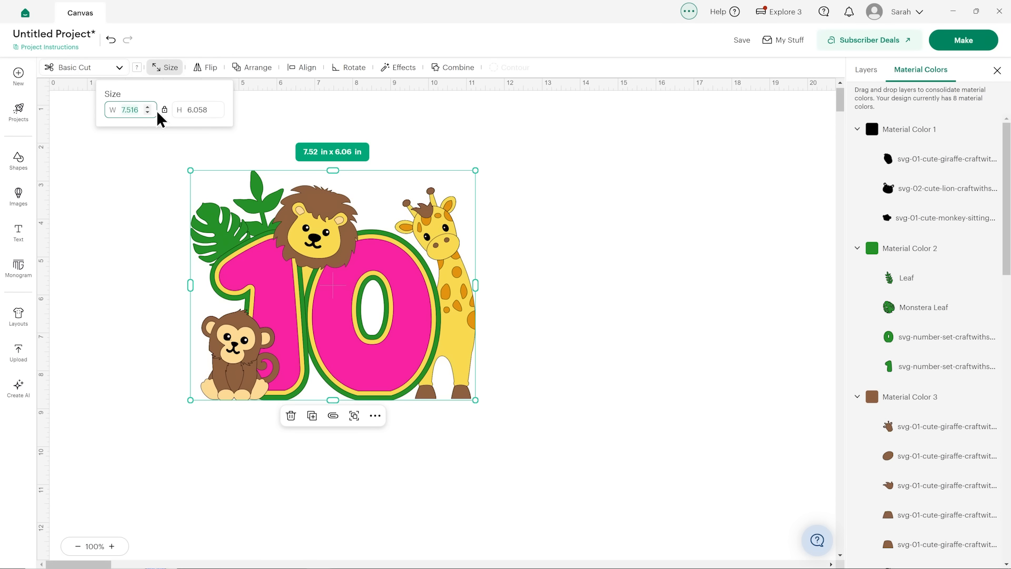
text(7)
key(Return)
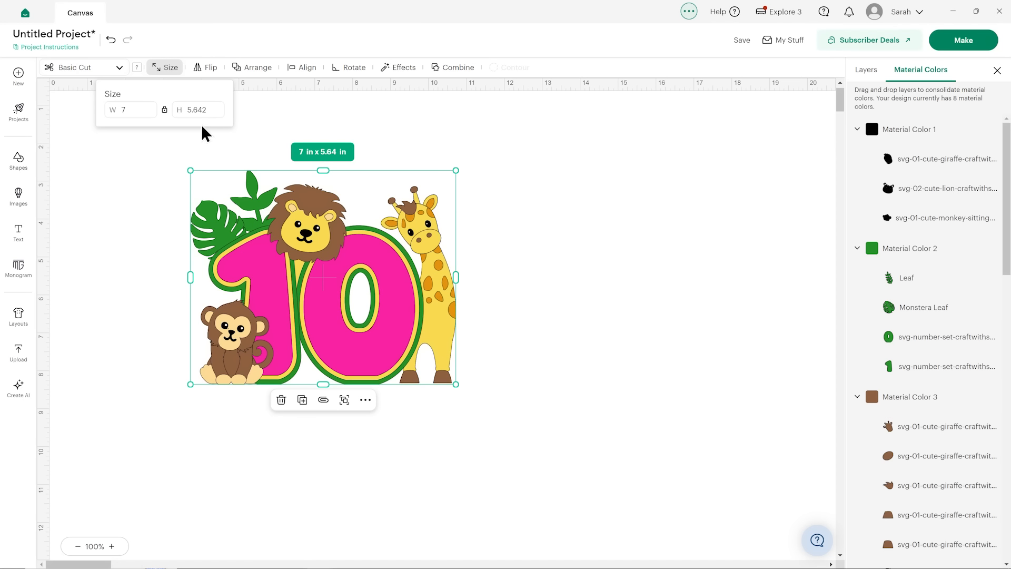
drag(390, 264, 397, 368)
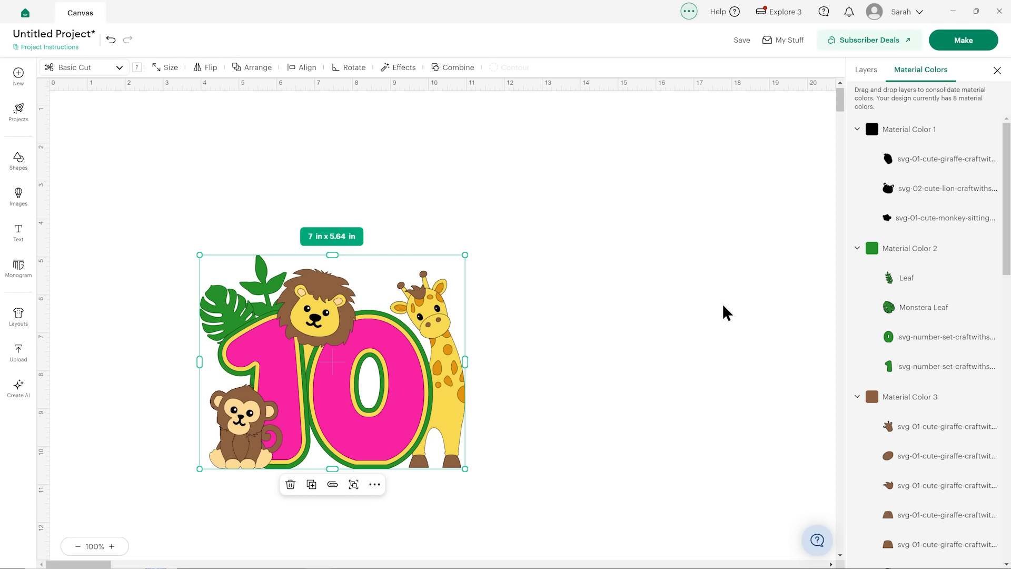
- Group all parts of the design, duplicate the group and place the copy to the upper right of the original
click(861, 70)
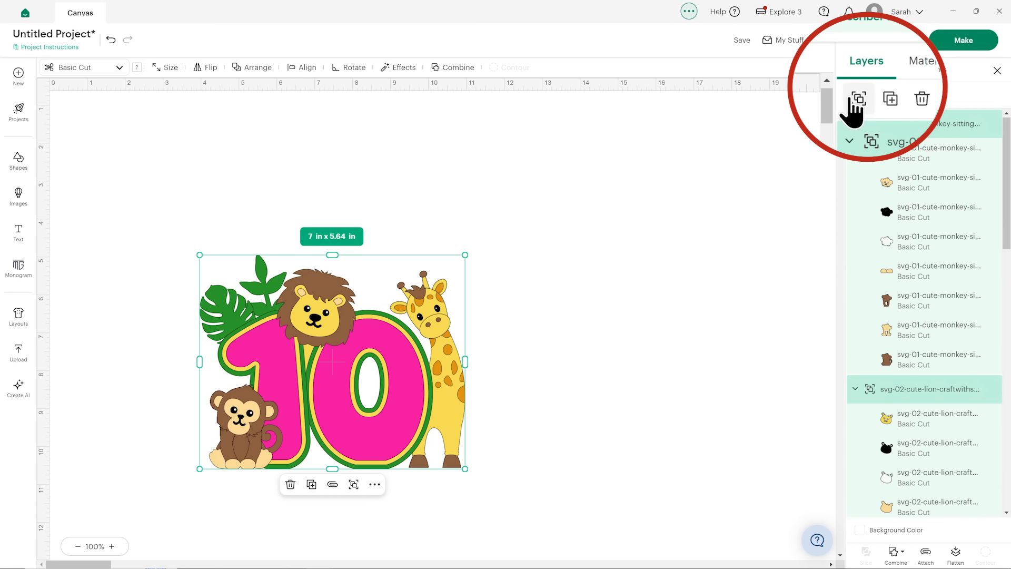
click(858, 99)
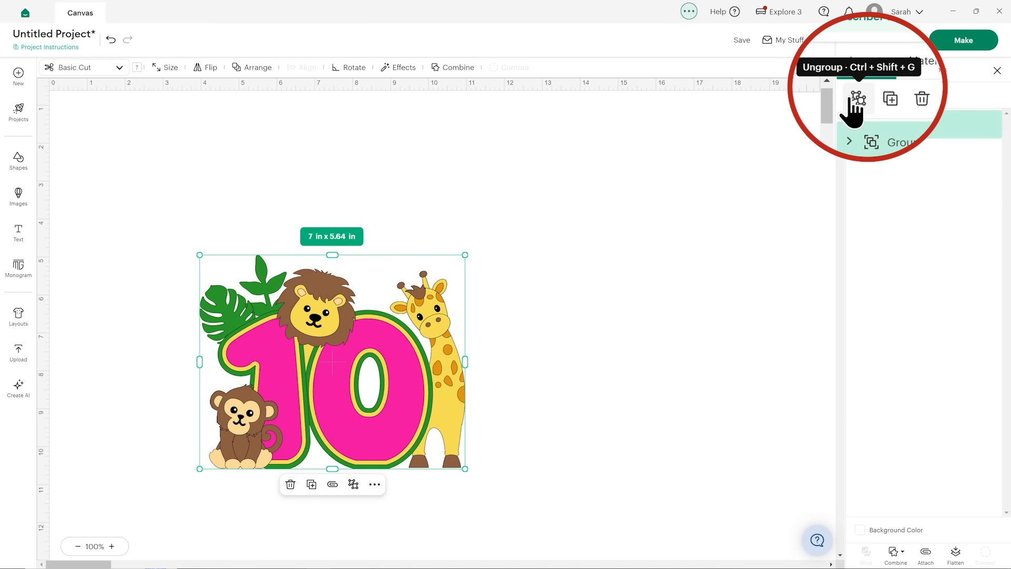
click(883, 94)
drag(395, 357, 690, 266)
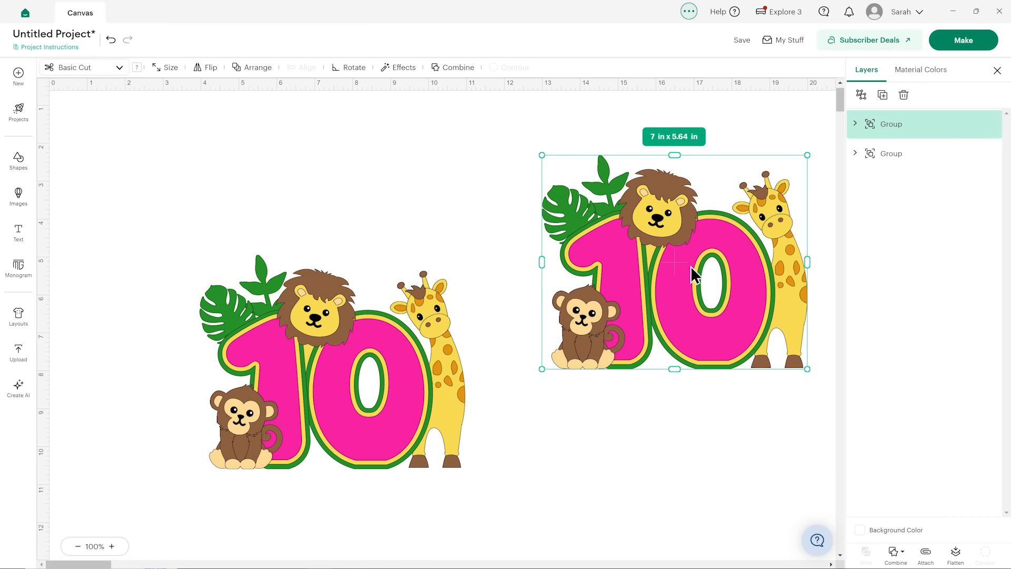
- Rename the duplicated group "Backup" and hide it on the canvas
double_click(915, 127)
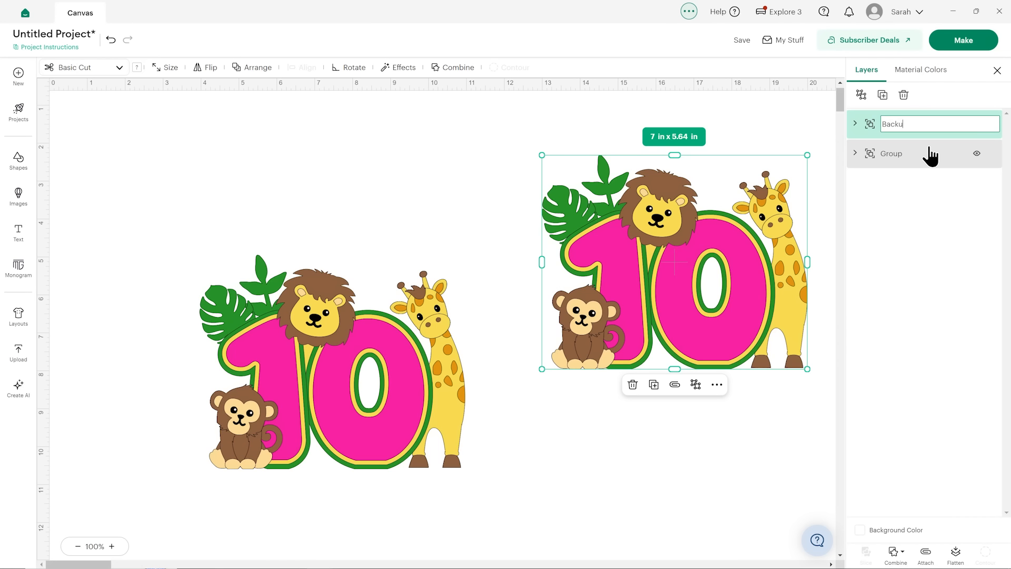
key(Return)
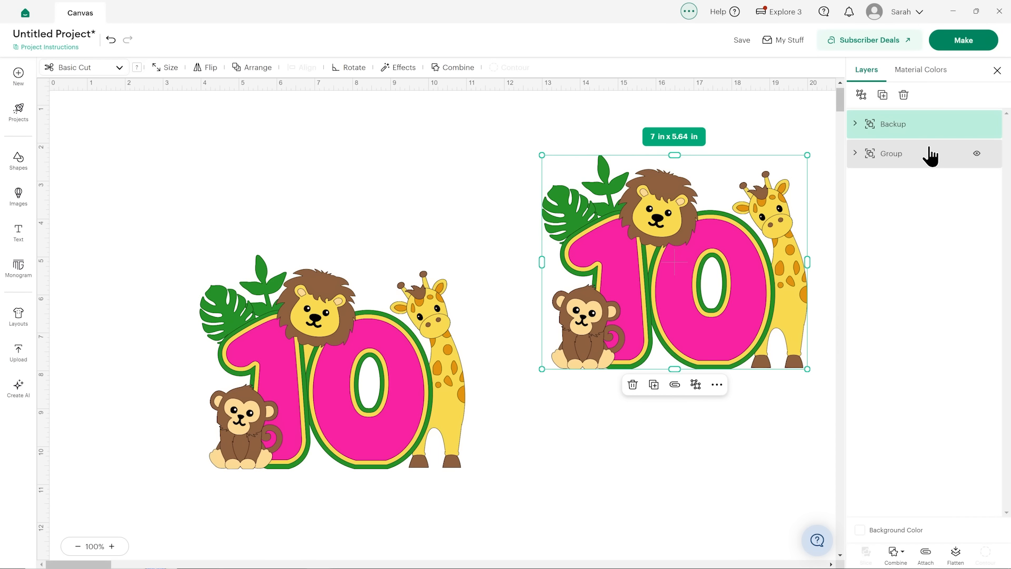
click(977, 124)
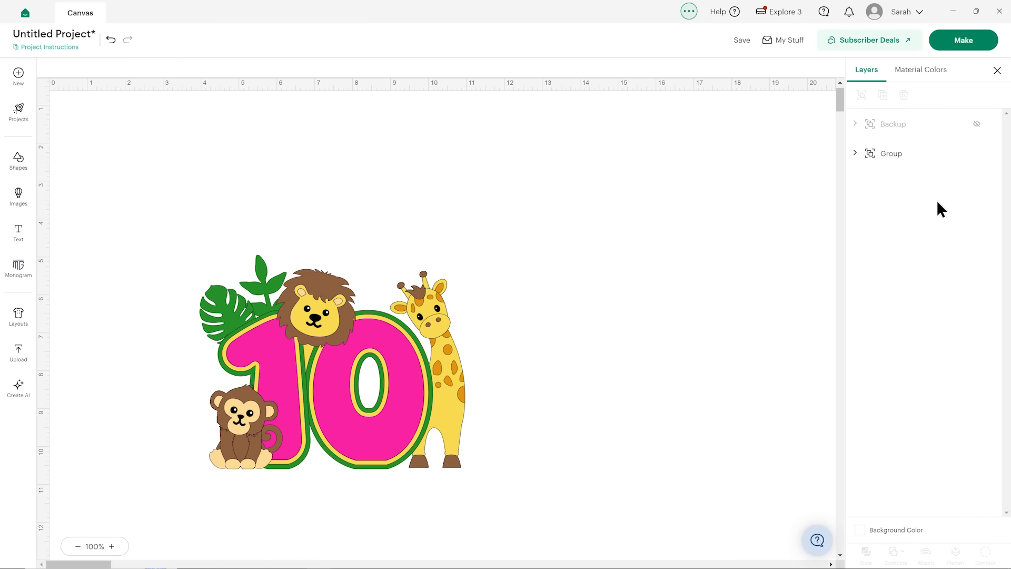
click(977, 125)
click(977, 124)
- Nudge the original group slightly up and left, and save the project as "10 Card" in the CMC 2026 collection
drag(447, 352, 436, 342)
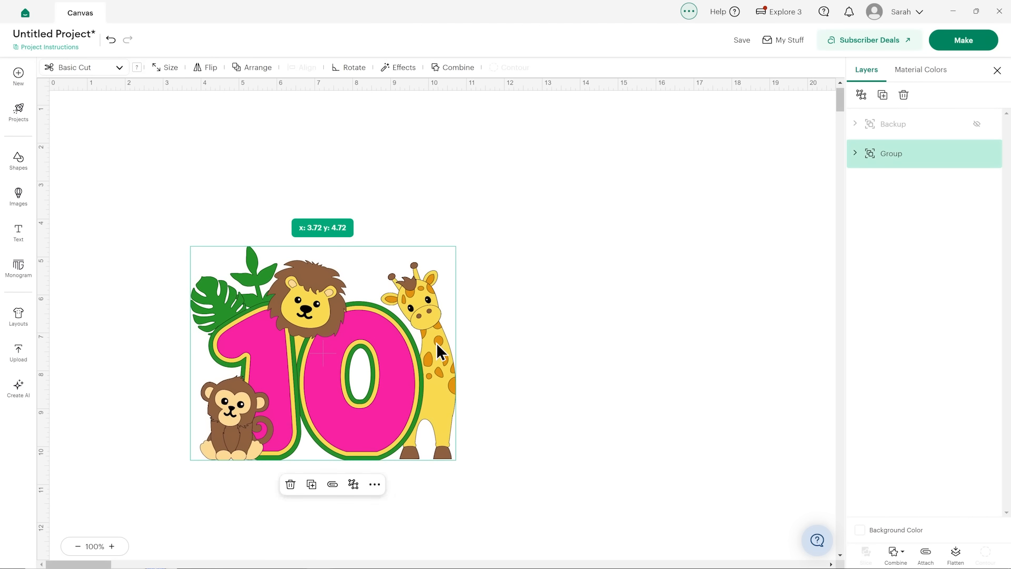
click(741, 47)
click(579, 212)
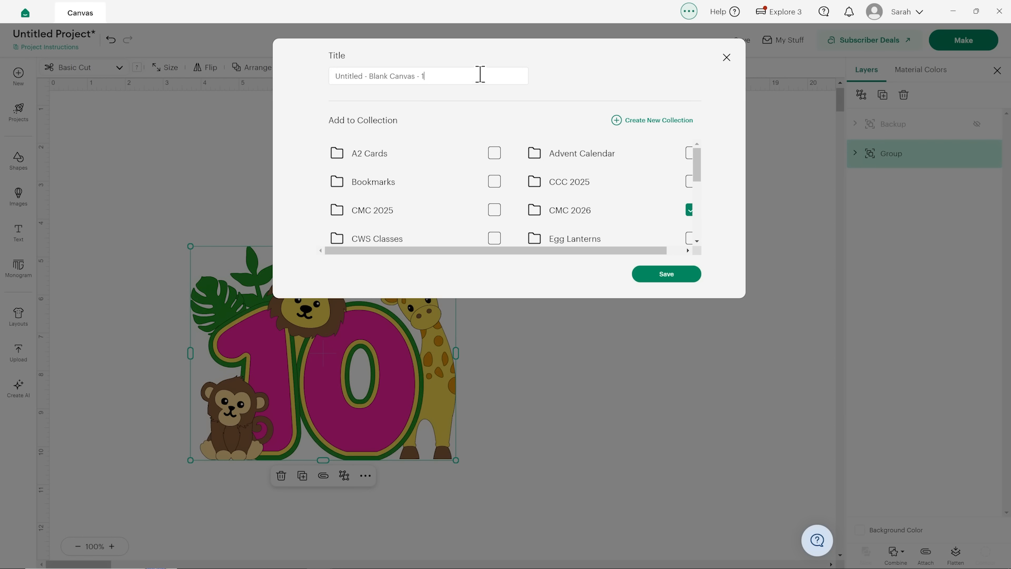
drag(480, 74, 287, 74)
text(10 Card)
key(Return)
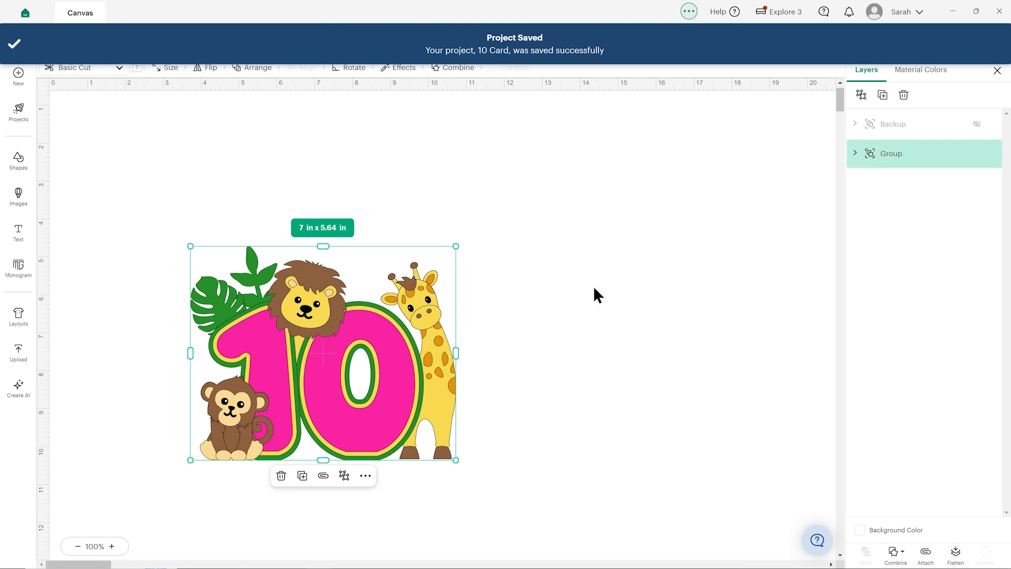
- Move the visible design group slightly right and down on the canvas
drag(328, 353, 363, 368)
click(109, 551)
click(109, 551)
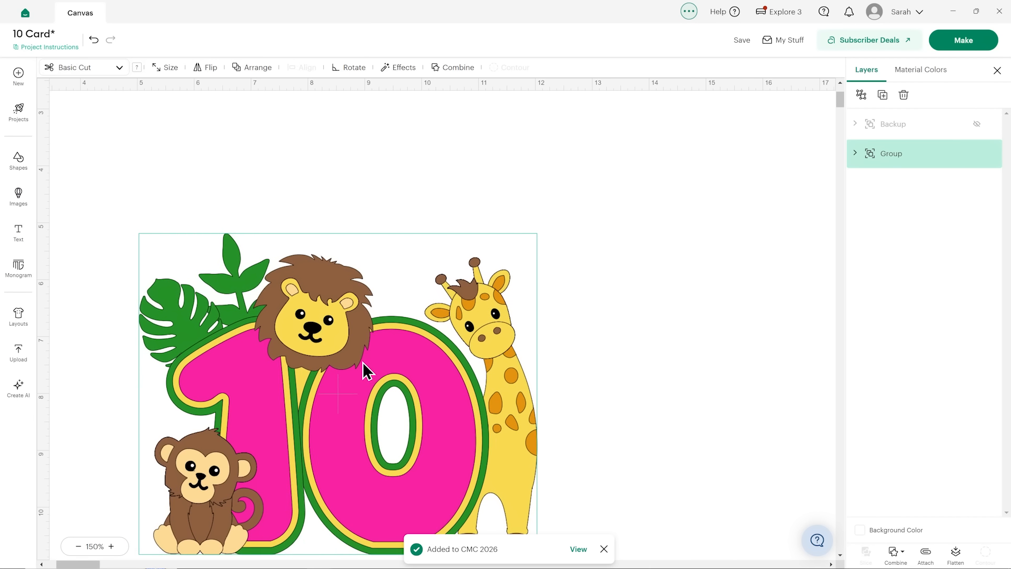
scroll(630, 314, down, 3)
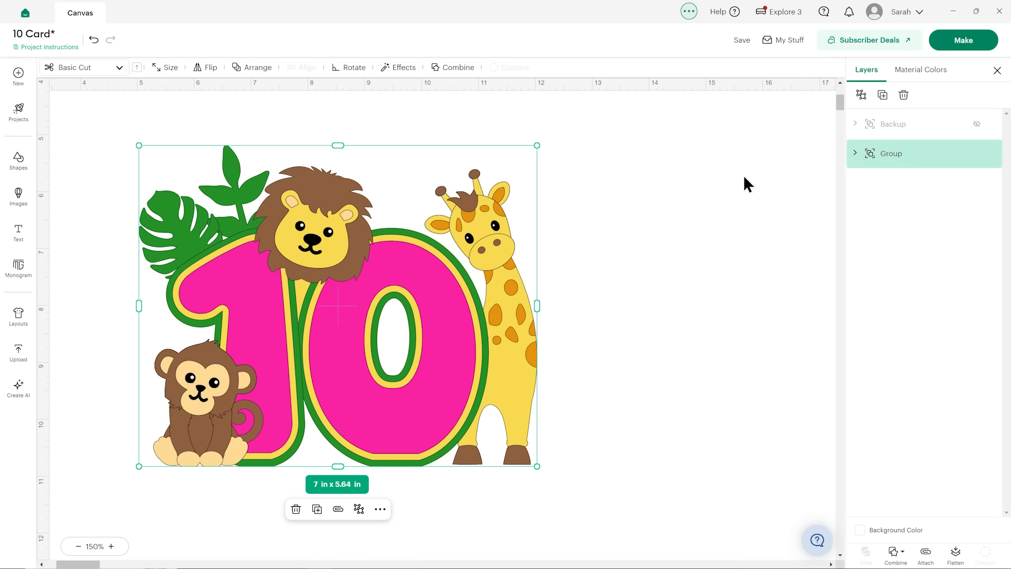
- Ungroup the visible number 10 design and hide the lion group
click(861, 95)
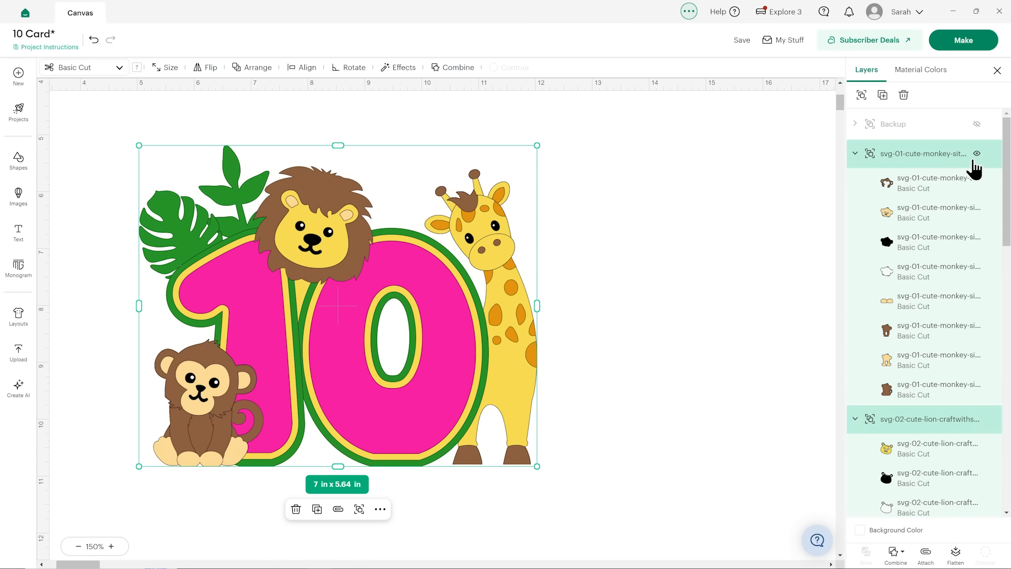
click(854, 154)
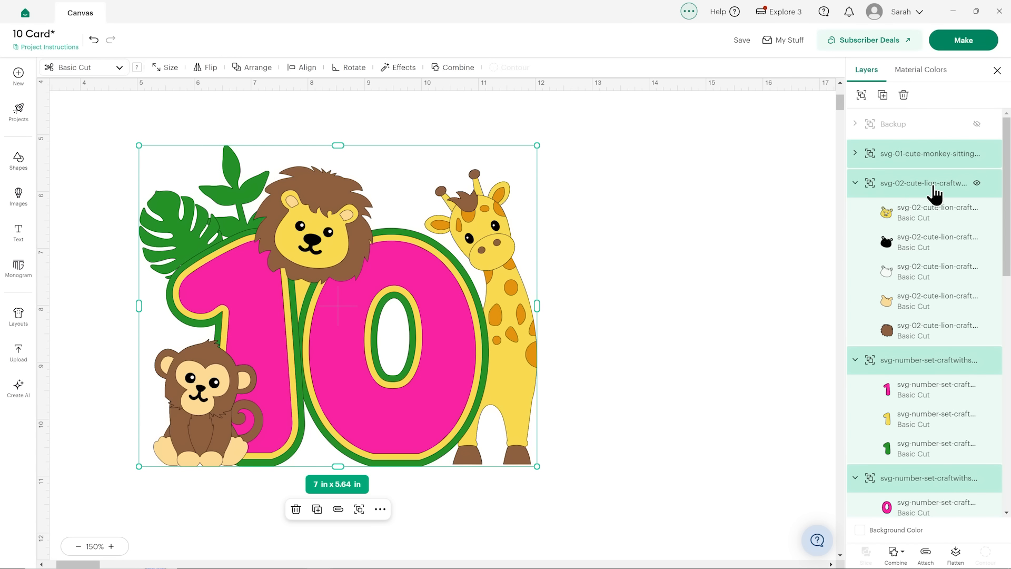
click(855, 183)
click(977, 183)
scroll(975, 190, down, 5)
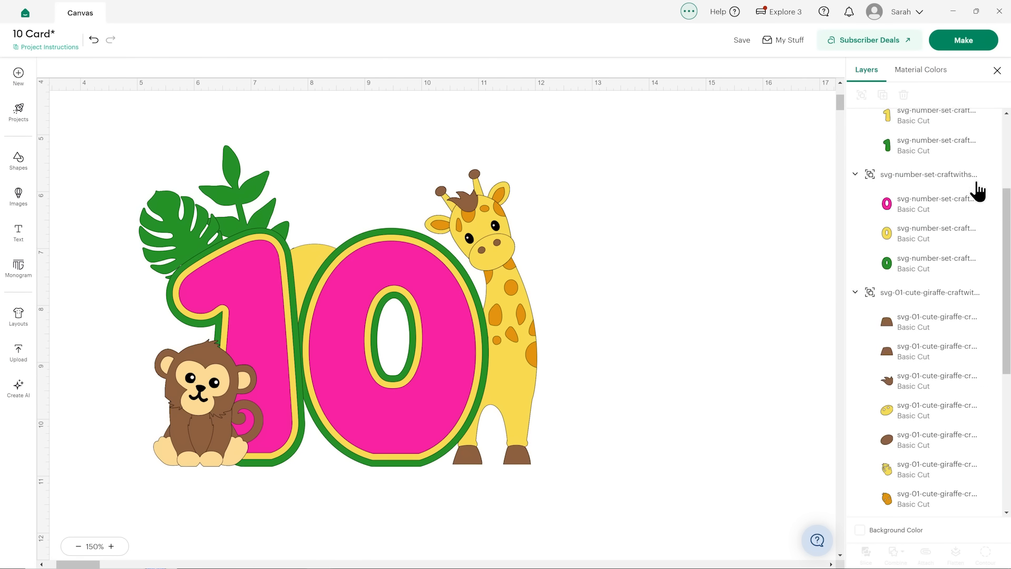
scroll(969, 198, up, 5)
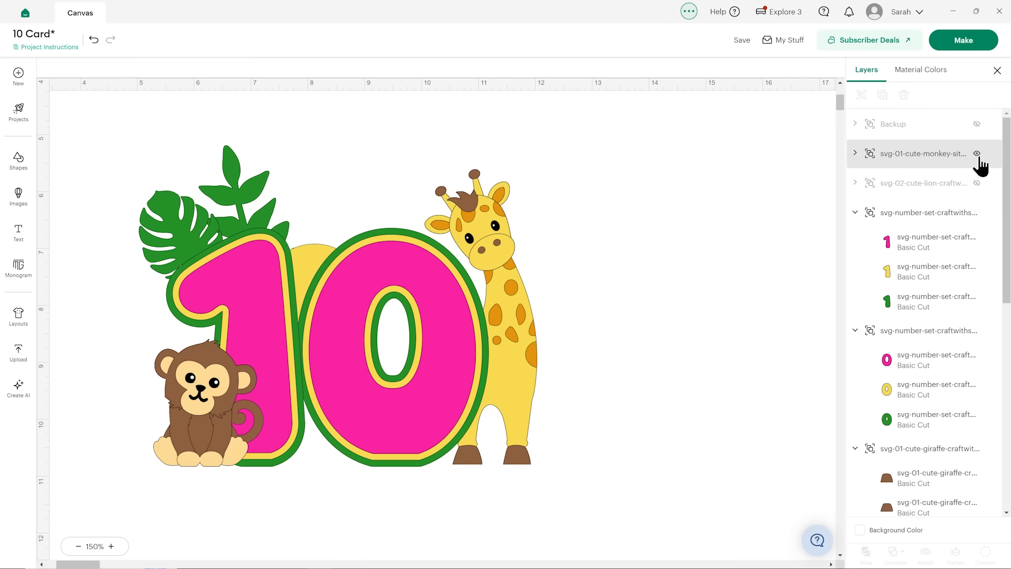
- Hide the Monstera Leaf, Leaf and yellow Circle layers
scroll(948, 228, down, 10)
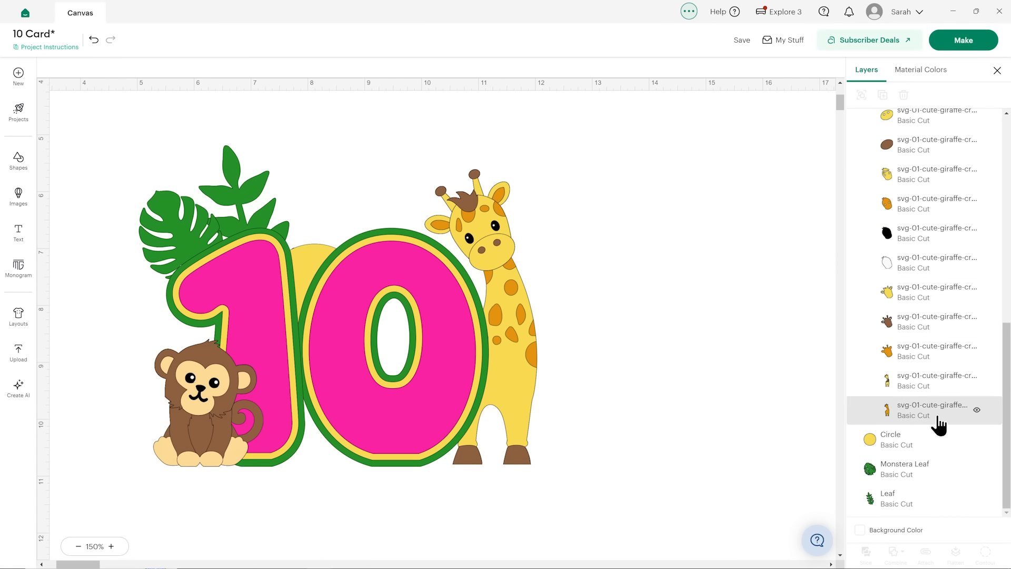
click(976, 468)
click(977, 499)
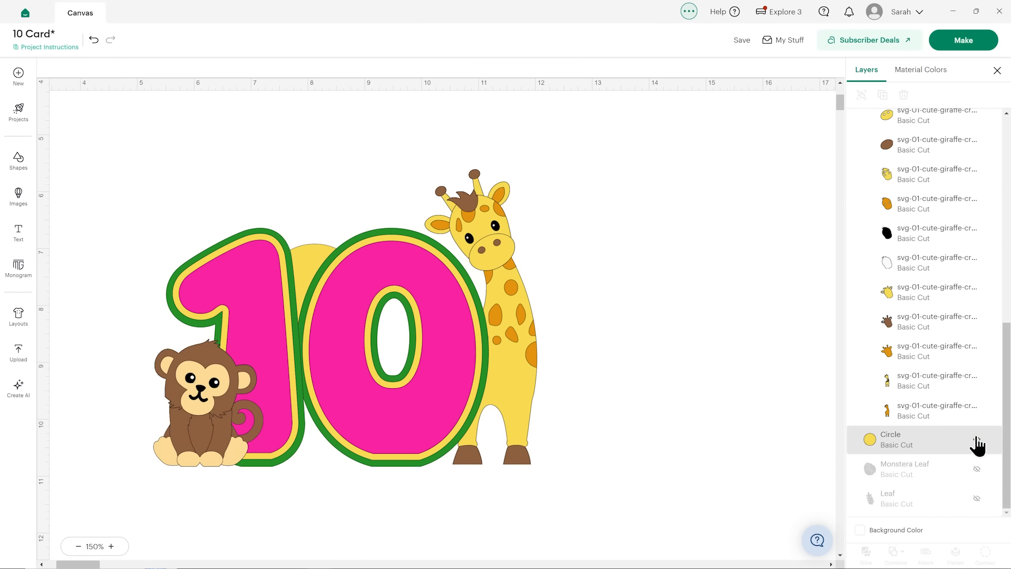
click(975, 444)
click(976, 440)
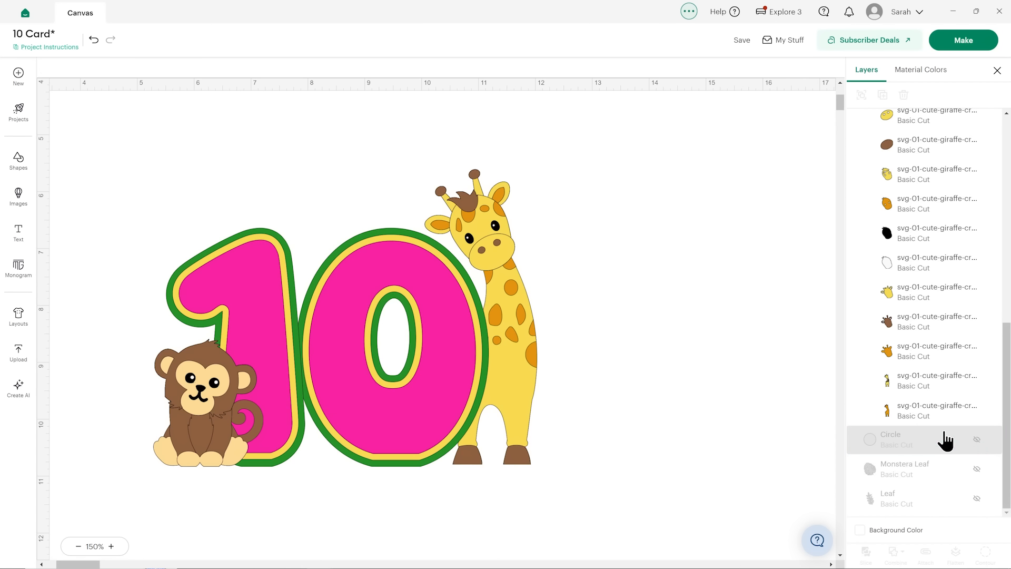
- Insert a score line and rotate it 90 degrees so it lies horizontally
click(27, 169)
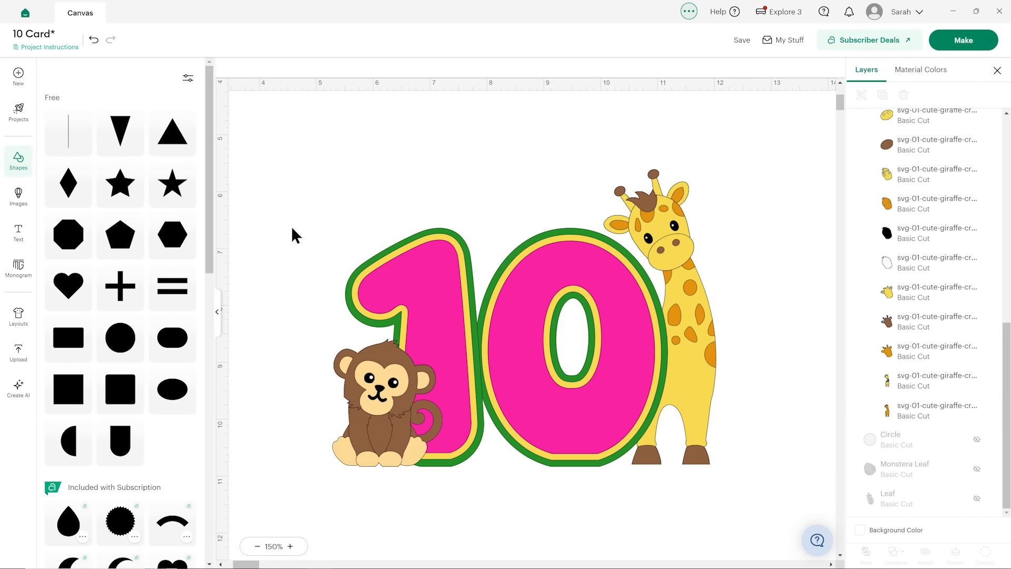
click(69, 132)
click(529, 68)
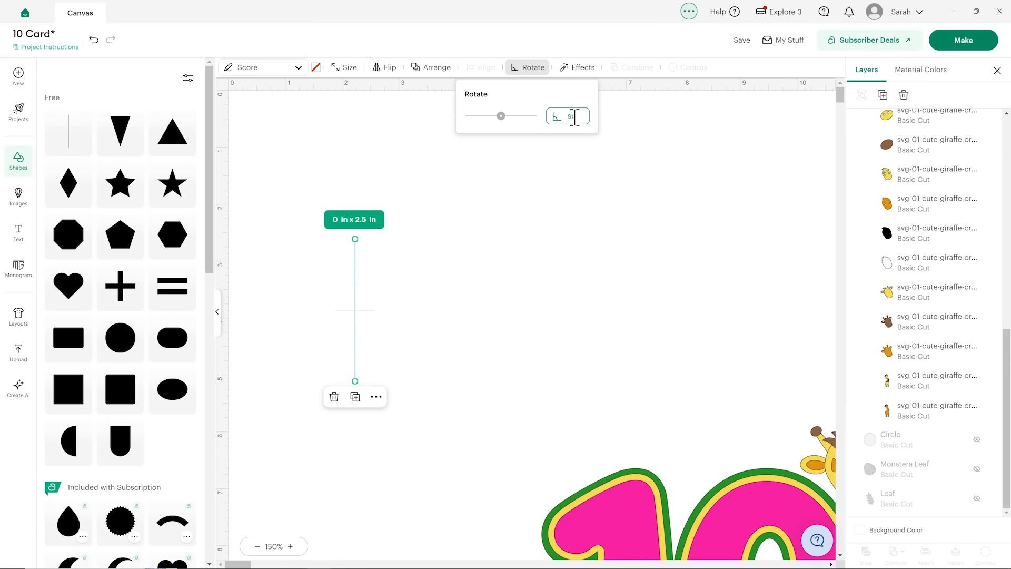
text(90)
key(Return)
- Lengthen the score line to about 7.48 in and place it across the design just below the top edges of the 1 and 0
click(428, 329)
drag(398, 311, 535, 392)
click(217, 312)
scroll(406, 293, down, 3)
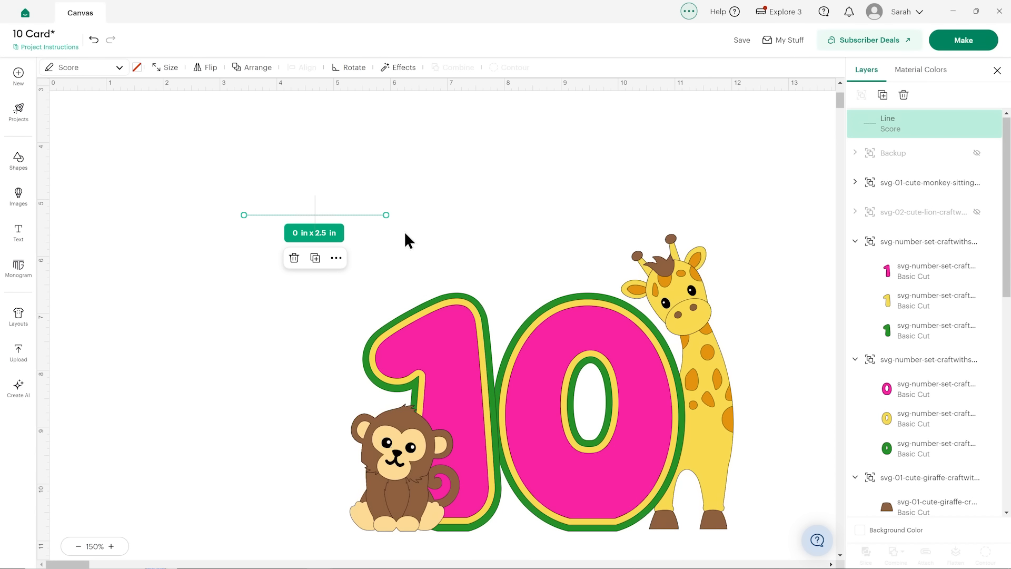
drag(367, 218, 727, 298)
click(111, 547)
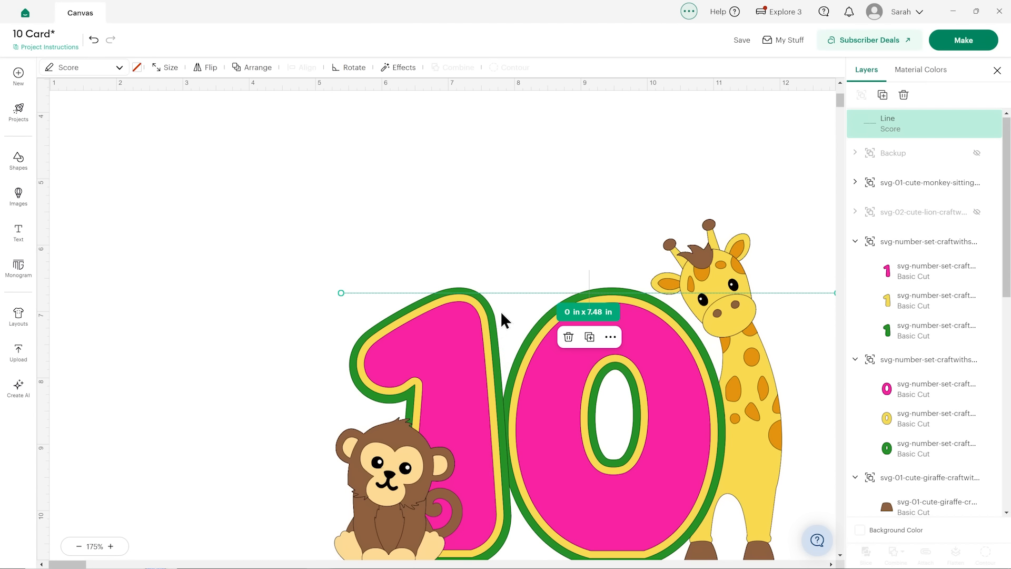
drag(475, 295, 466, 296)
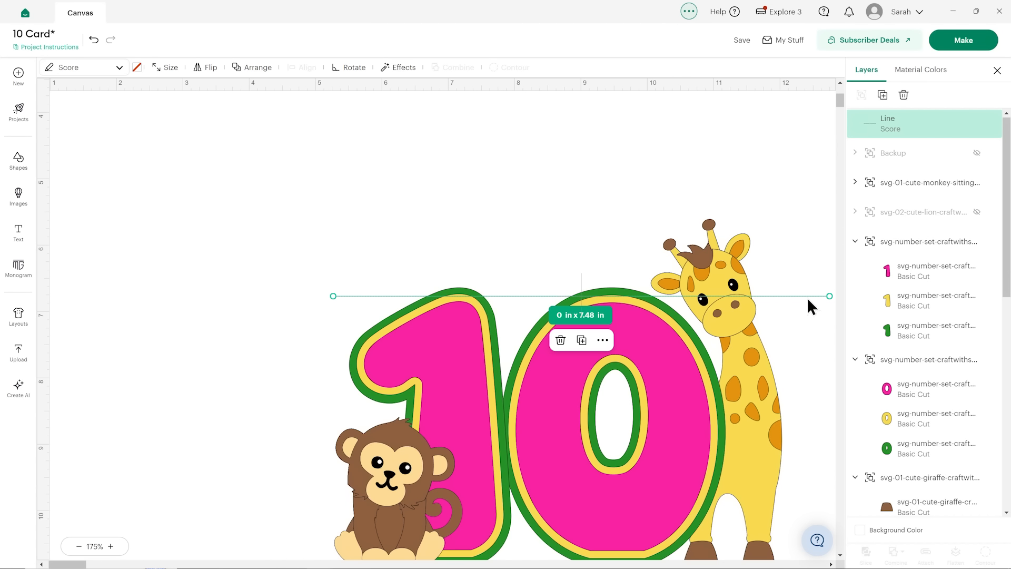
scroll(626, 397, down, 3)
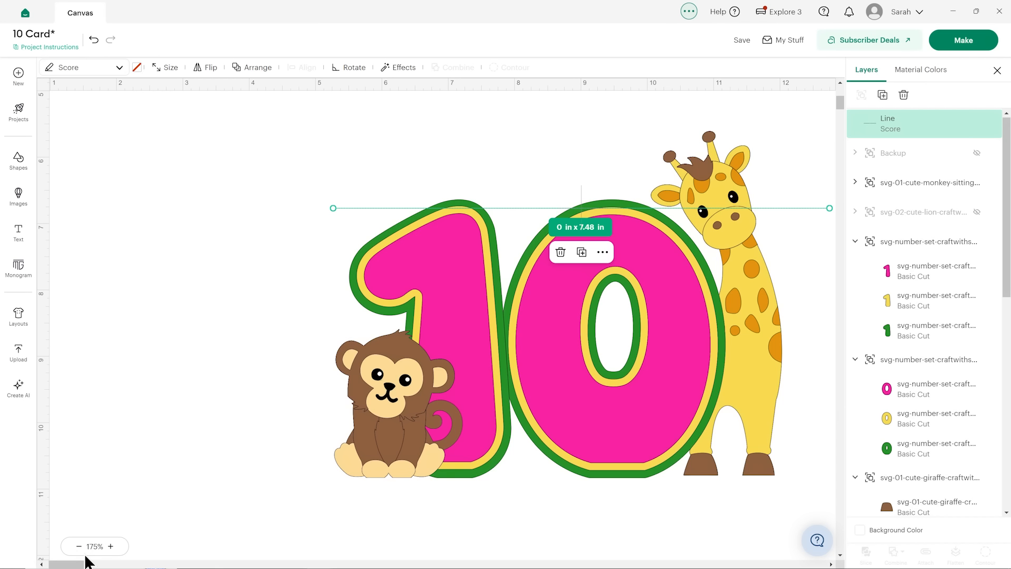
drag(72, 565, 73, 564)
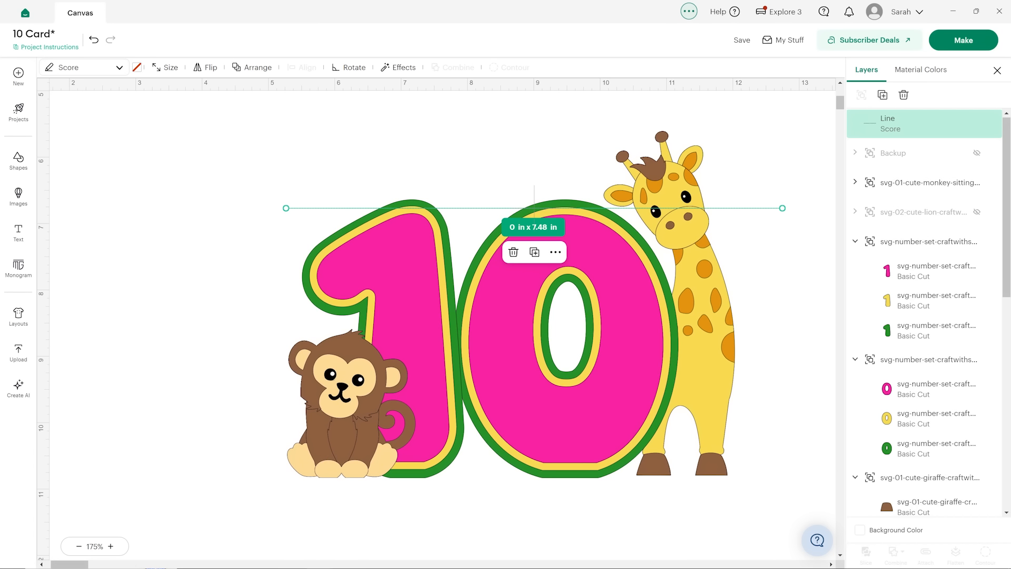
- Duplicate the brown base silhouette layer inside the monkey group
scroll(958, 214, down, 10)
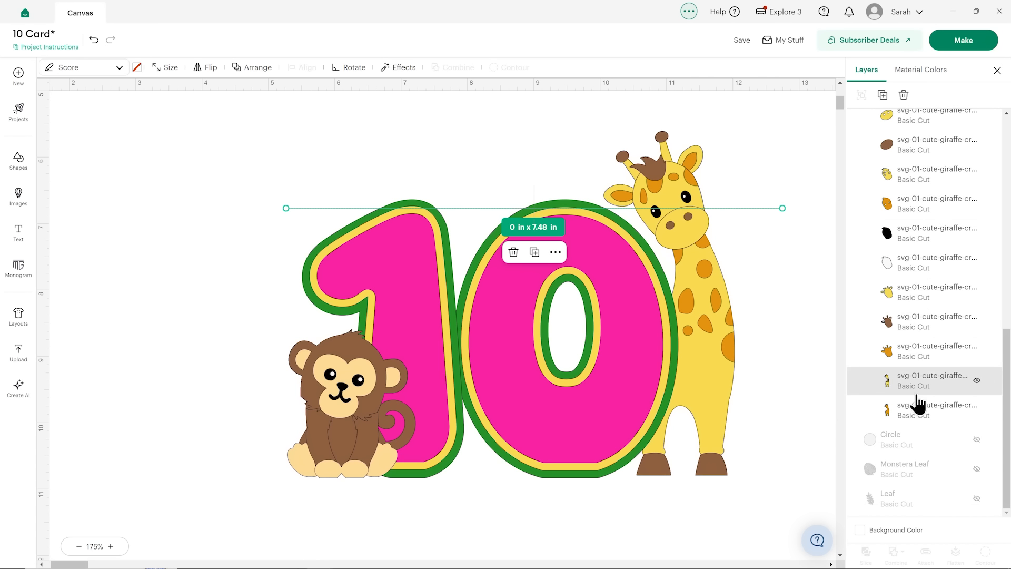
scroll(923, 302, up, 5)
scroll(923, 302, up, 5)
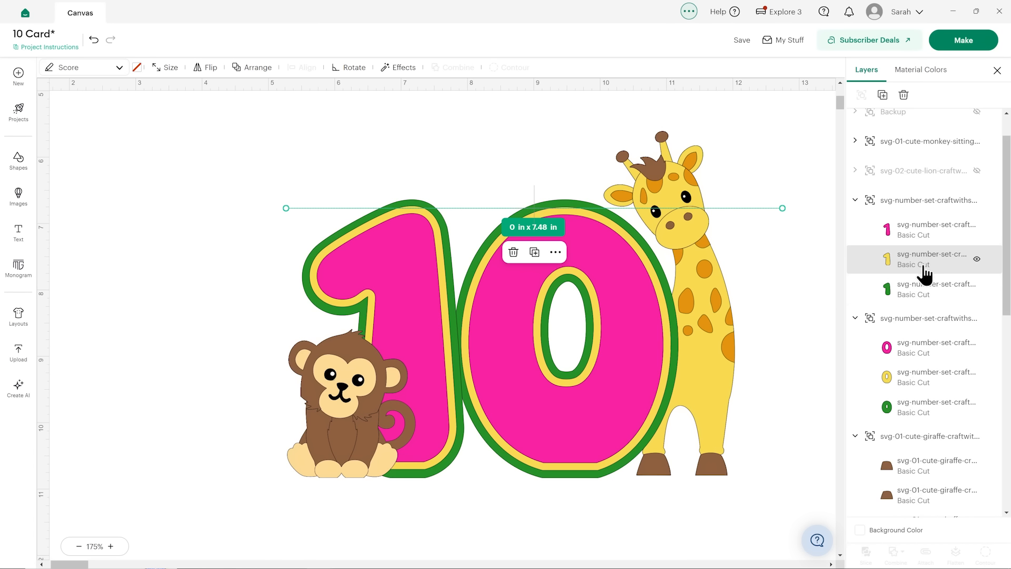
click(857, 145)
click(855, 142)
click(926, 377)
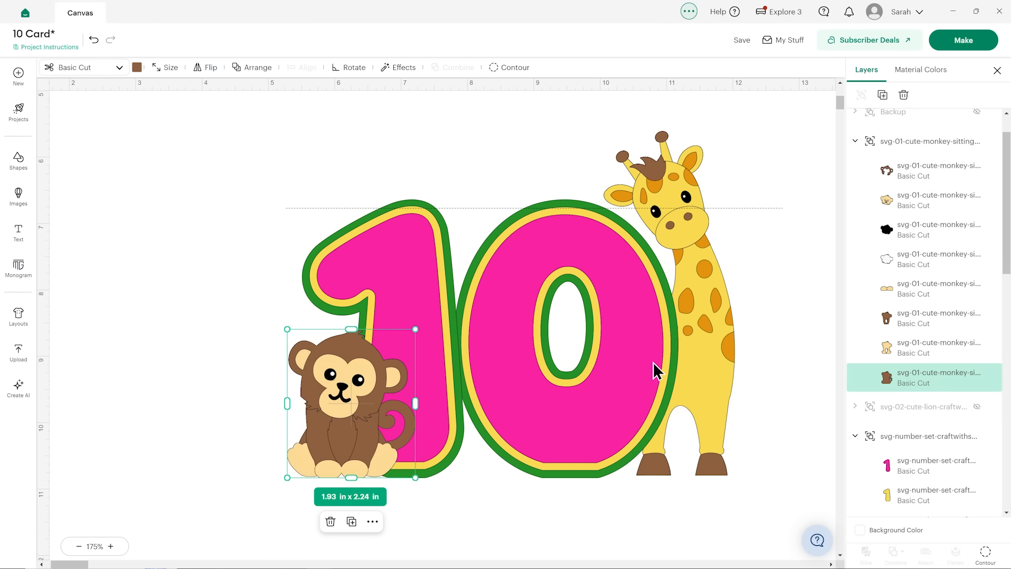
alt+click(356, 392)
- Move the duplicated monkey silhouette out of its group to just above it, and hide the monkey group
click(907, 415)
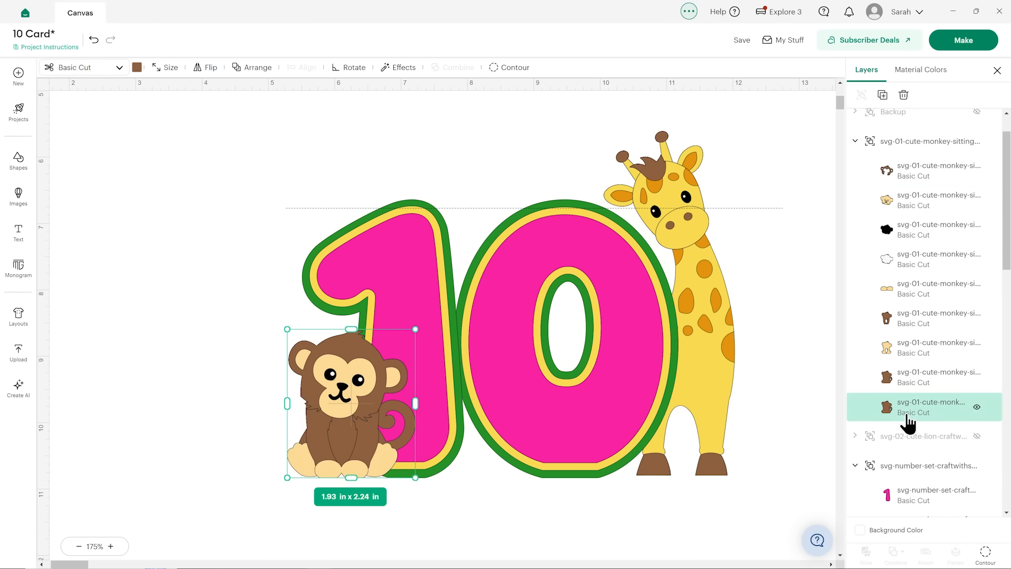
drag(907, 420, 890, 176)
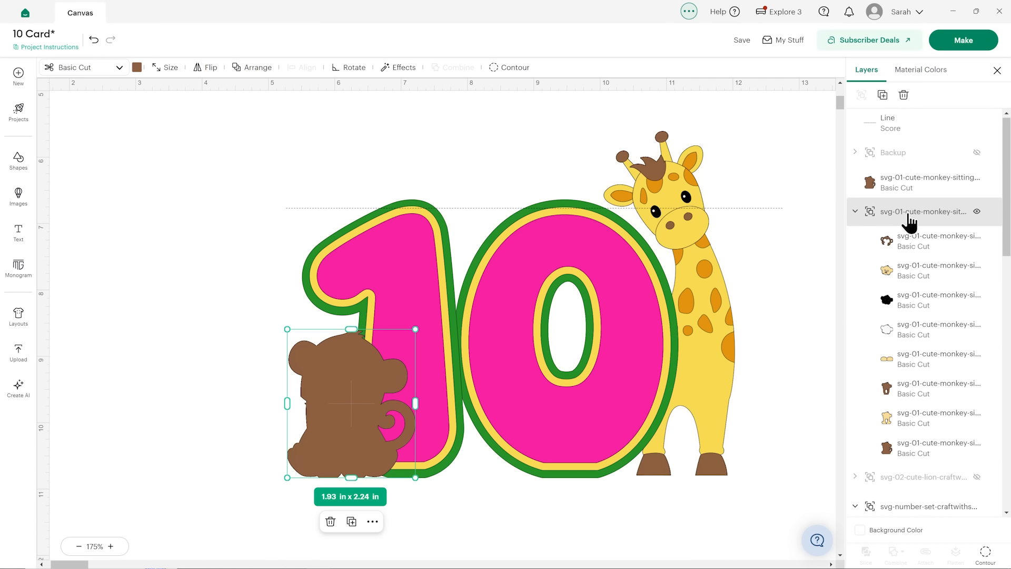
click(855, 211)
scroll(938, 174, down, 2)
click(977, 123)
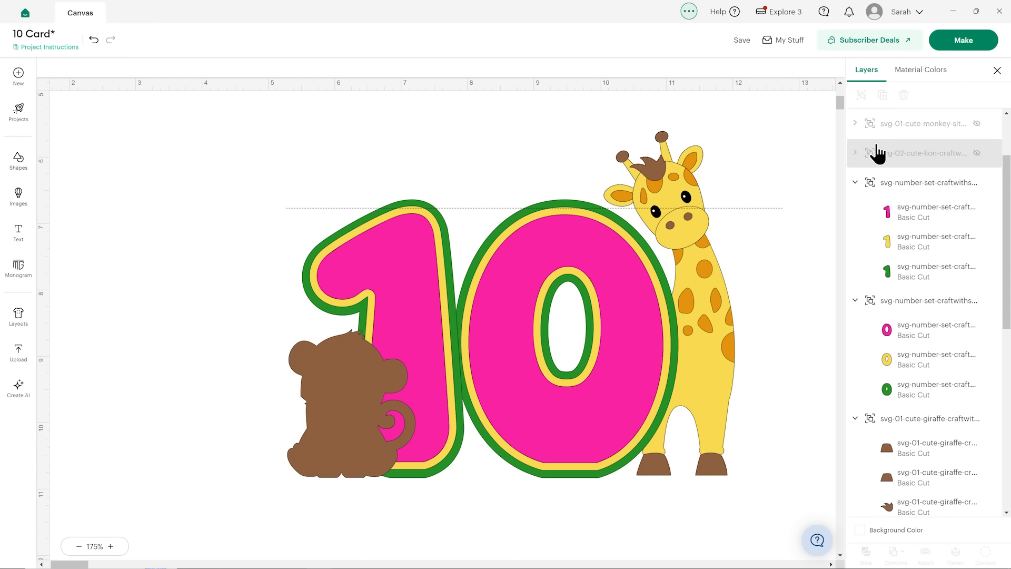
- Duplicate the giraffe's orange base layer and move the yellow giraffe body layer out of the group
click(719, 339)
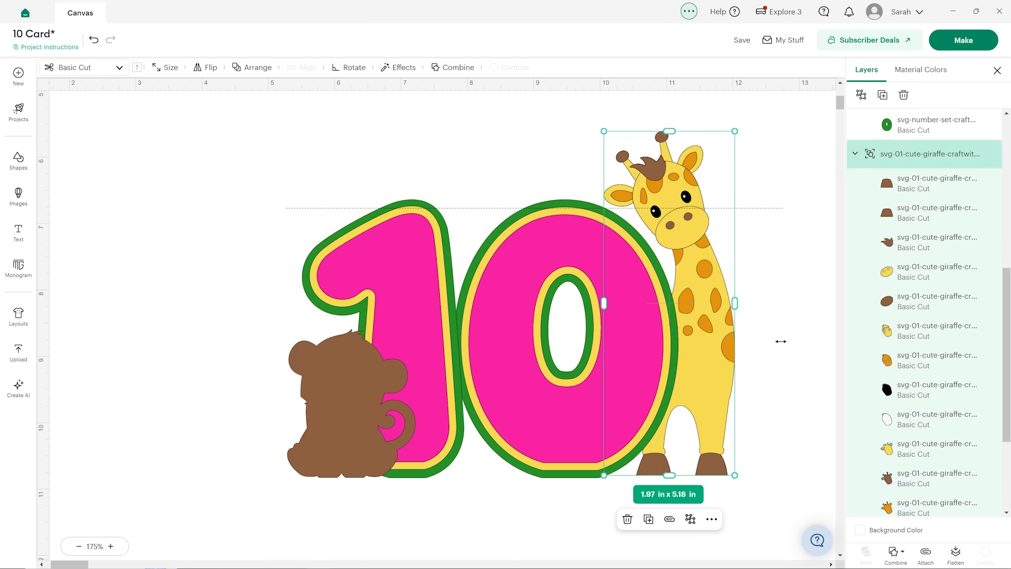
scroll(925, 342, down, 4)
click(927, 411)
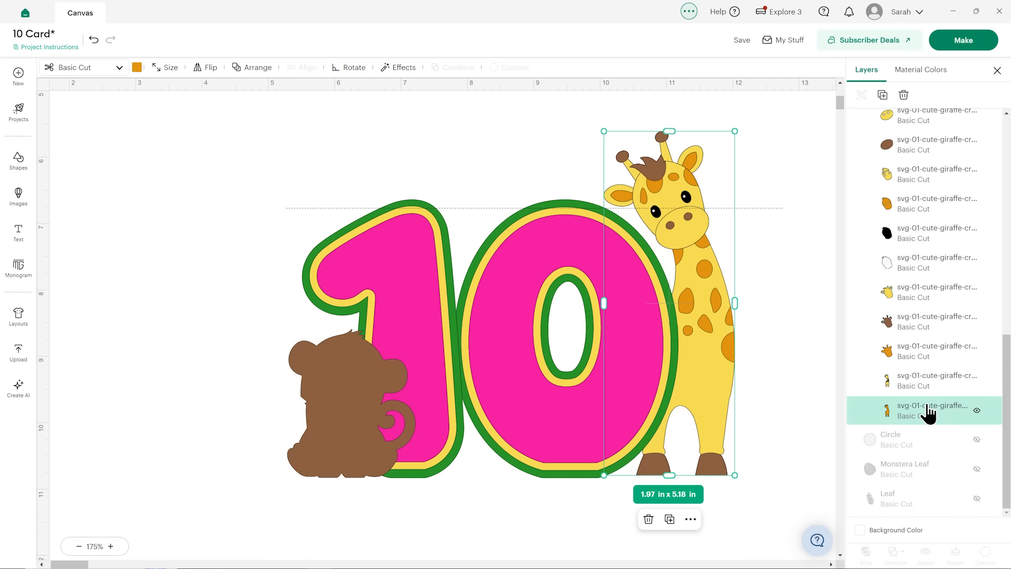
click(698, 347)
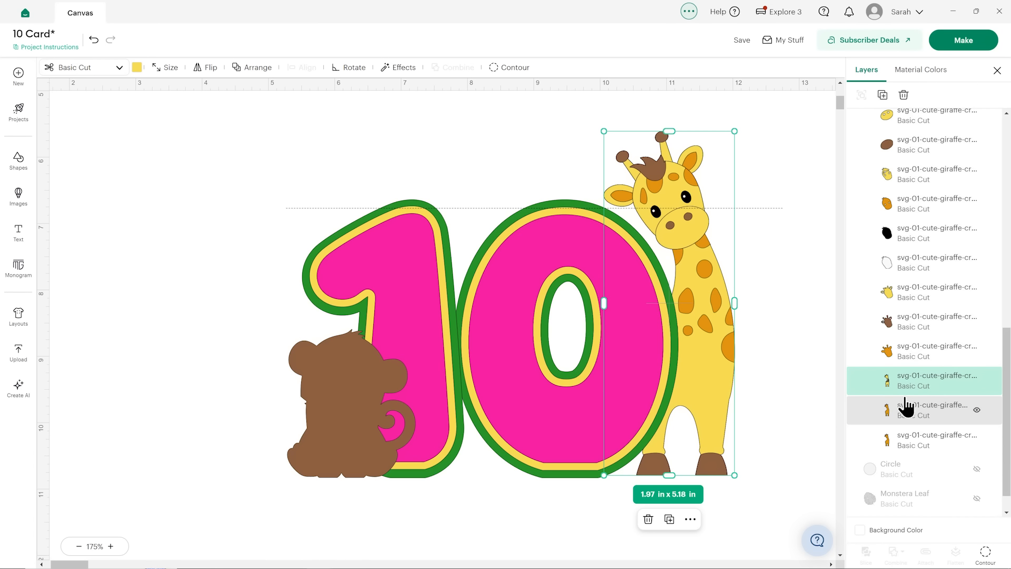
drag(894, 361, 895, 452)
- Hide the giraffe group and place its orange base silhouette outside the group as a visible layer below the Circle
scroll(907, 280, up, 3)
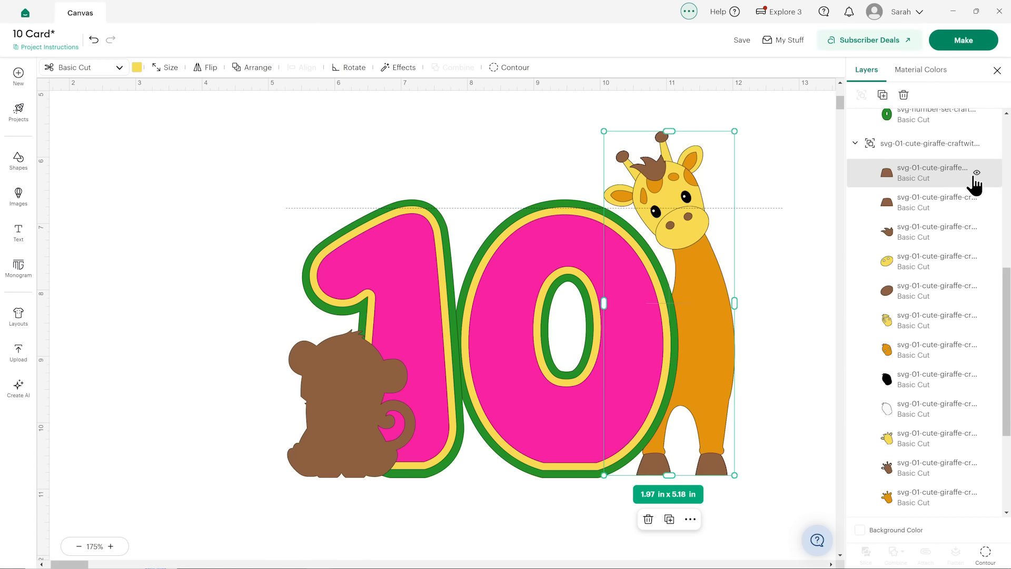
click(978, 144)
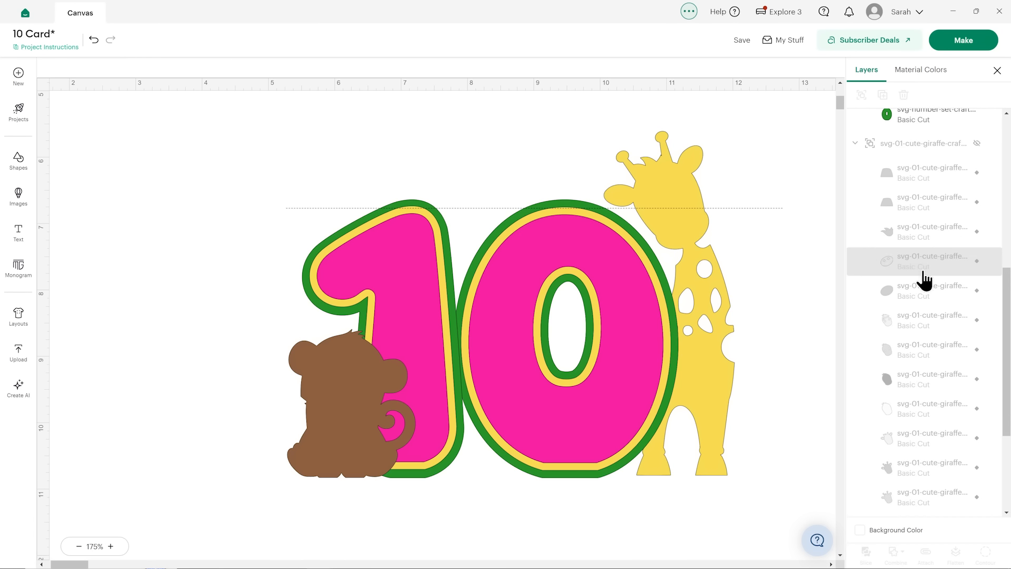
scroll(922, 280, down, 3)
drag(898, 437, 903, 470)
click(977, 445)
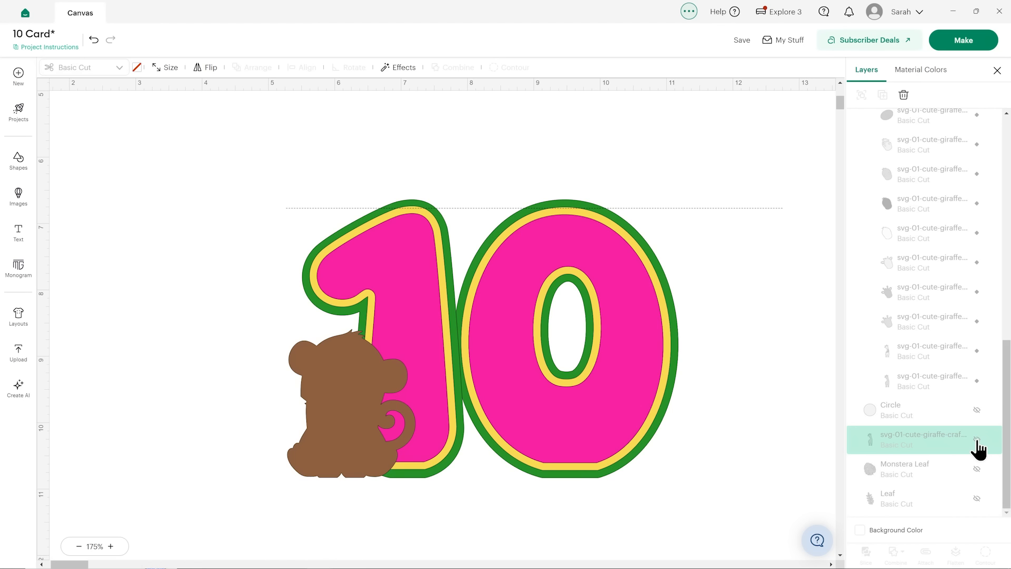
click(976, 441)
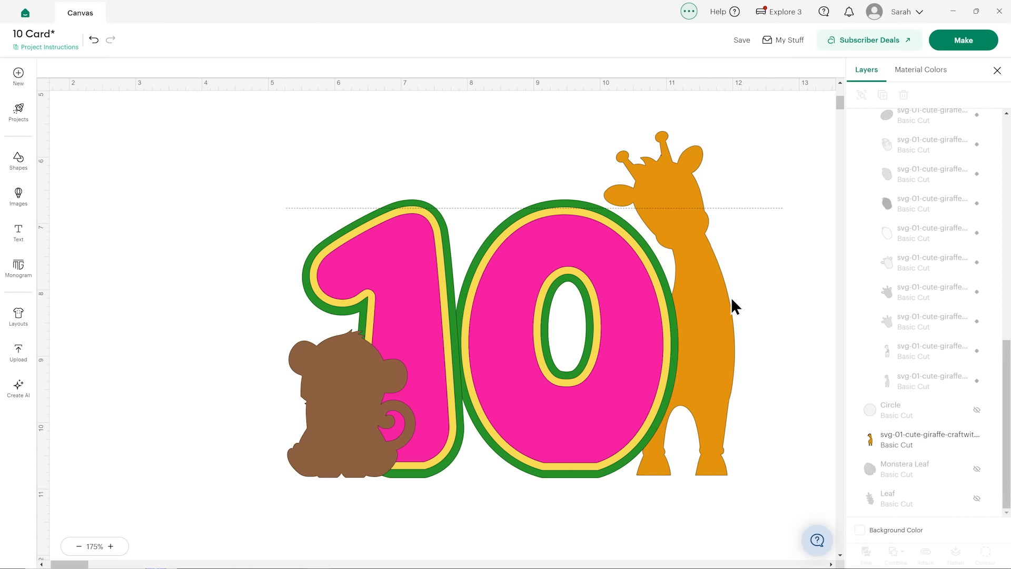
- Duplicate the green base layer of the 1 and move the copy out of its group to just below the monkey silhouette
scroll(894, 176, up, 10)
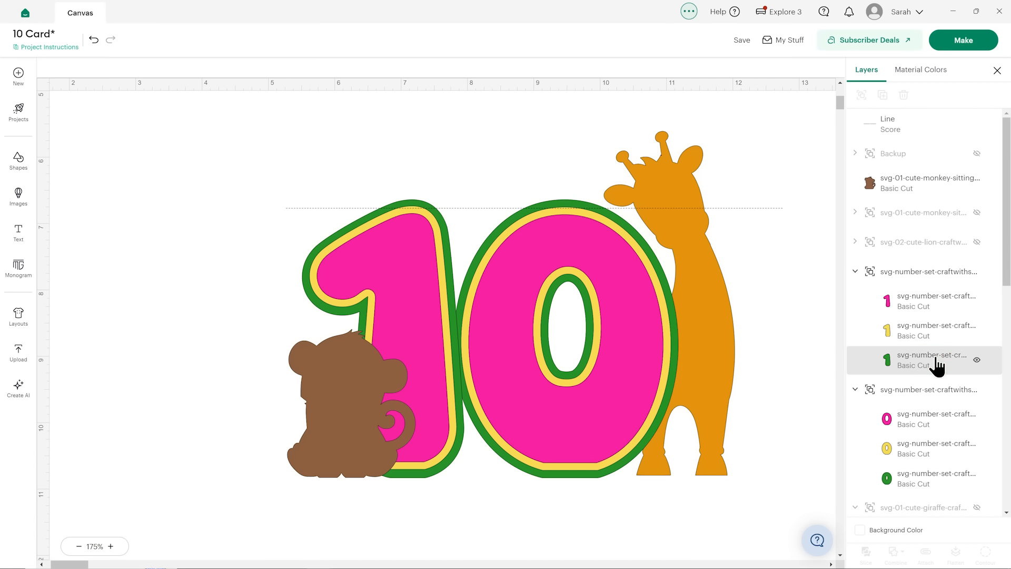
click(875, 360)
click(428, 294)
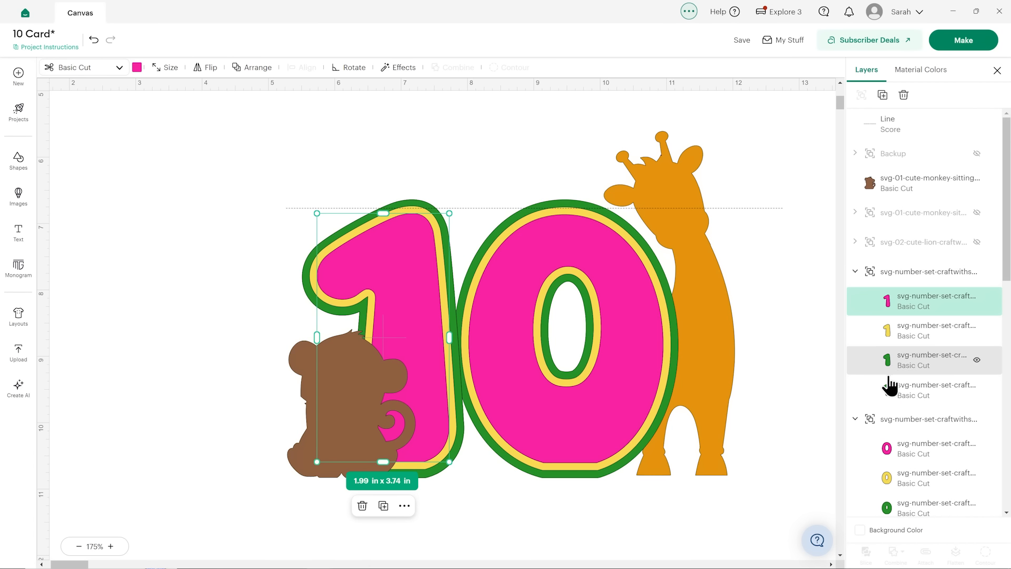
drag(904, 393, 897, 202)
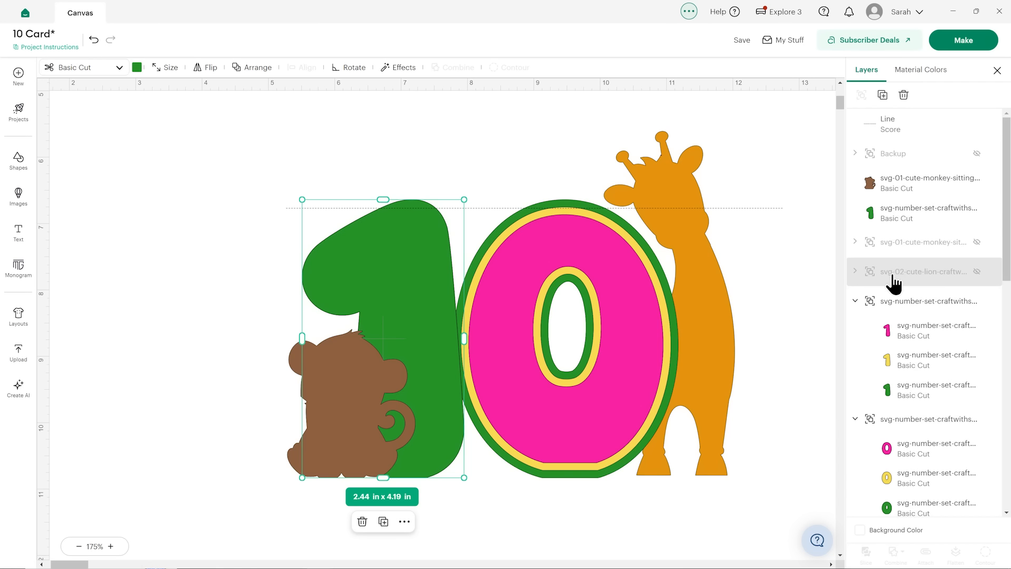
click(855, 301)
- Duplicate the green base layer of the 0, move the copy out of its group and hide the 0 group
scroll(906, 363, down, 3)
click(903, 255)
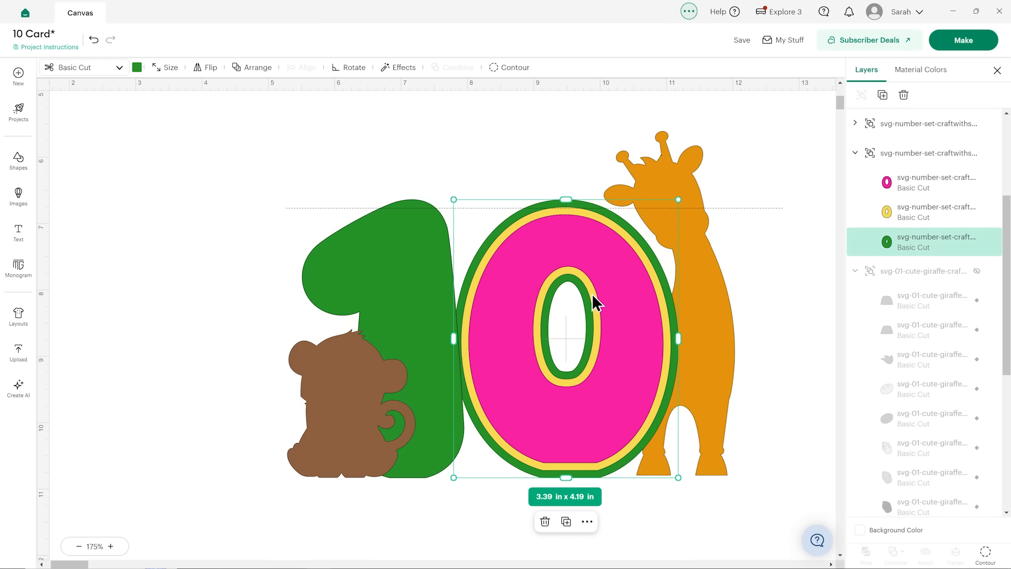
alt+click(612, 291)
drag(892, 271, 896, 293)
click(856, 152)
click(977, 124)
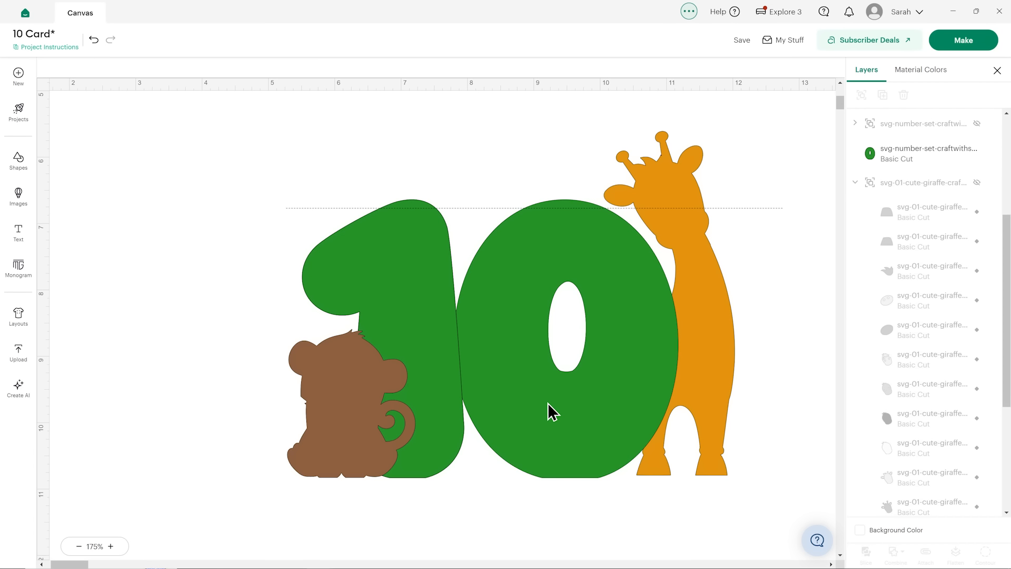
- Recolor the monkey, 1, 0 and giraffe silhouettes to the same orange and weld them into one shape
drag(757, 504, 310, 350)
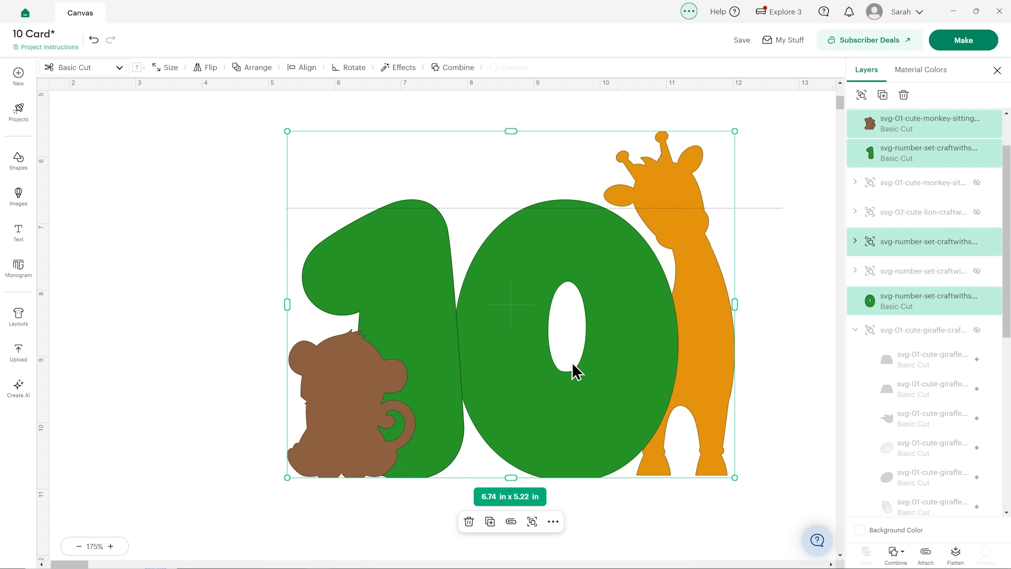
click(137, 68)
click(188, 111)
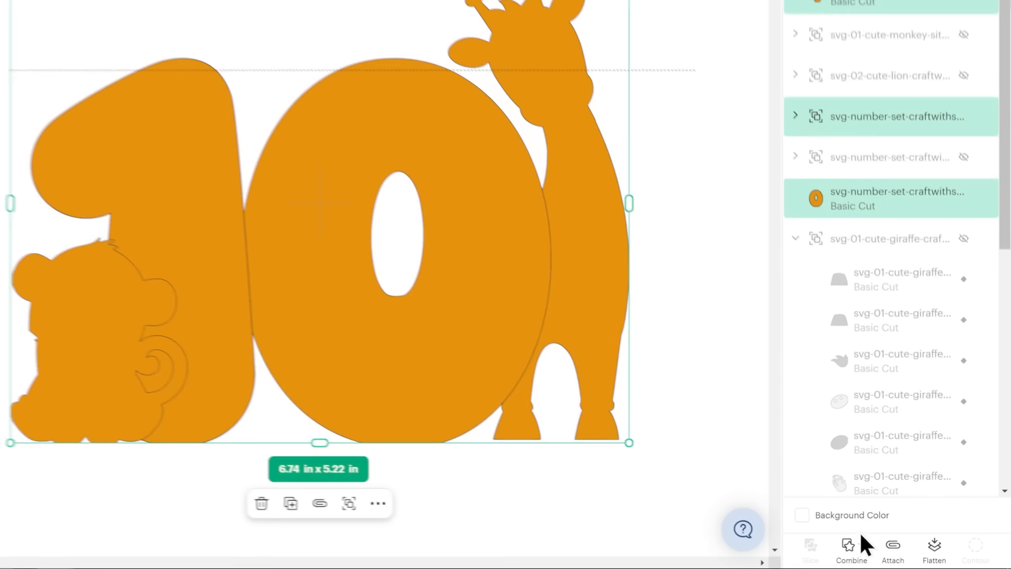
click(897, 552)
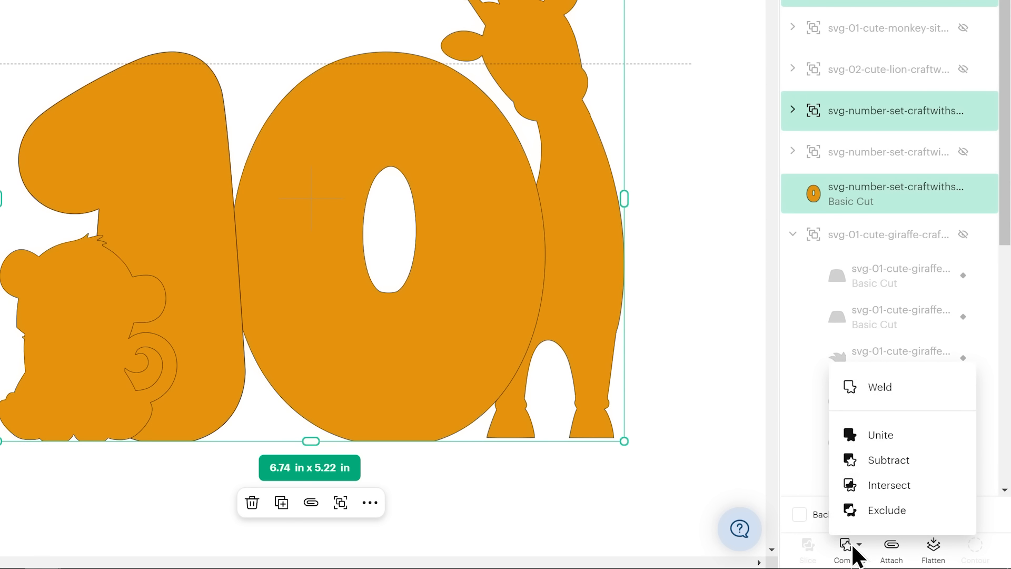
click(881, 393)
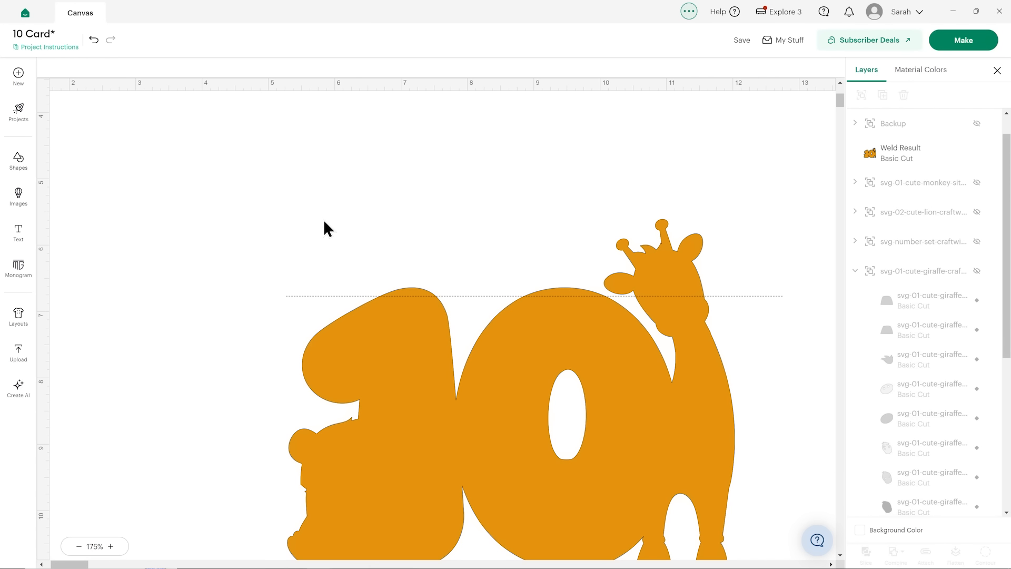
- Add a square and stretch it into a 7.7 by 2 in rectangle covering everything above the score line
click(14, 169)
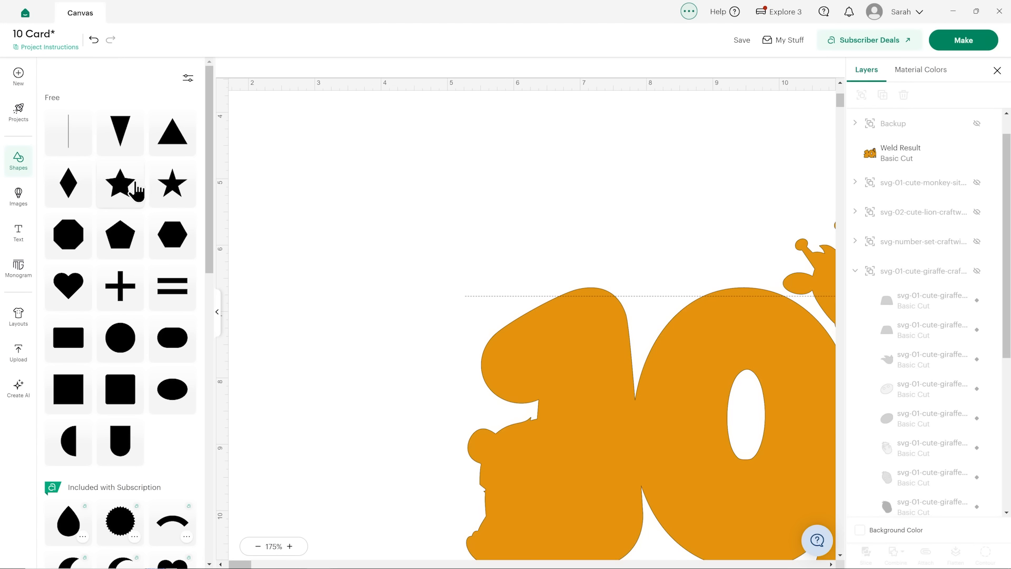
click(78, 392)
drag(305, 129, 451, 225)
scroll(275, 310, right, 5)
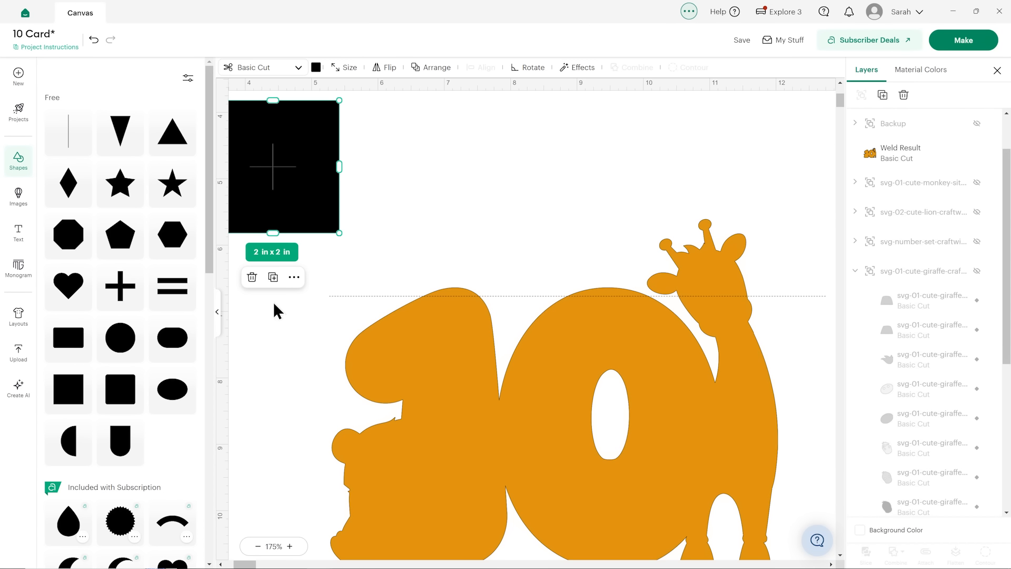
drag(296, 196, 377, 260)
drag(424, 237, 802, 231)
scroll(665, 183, down, 2)
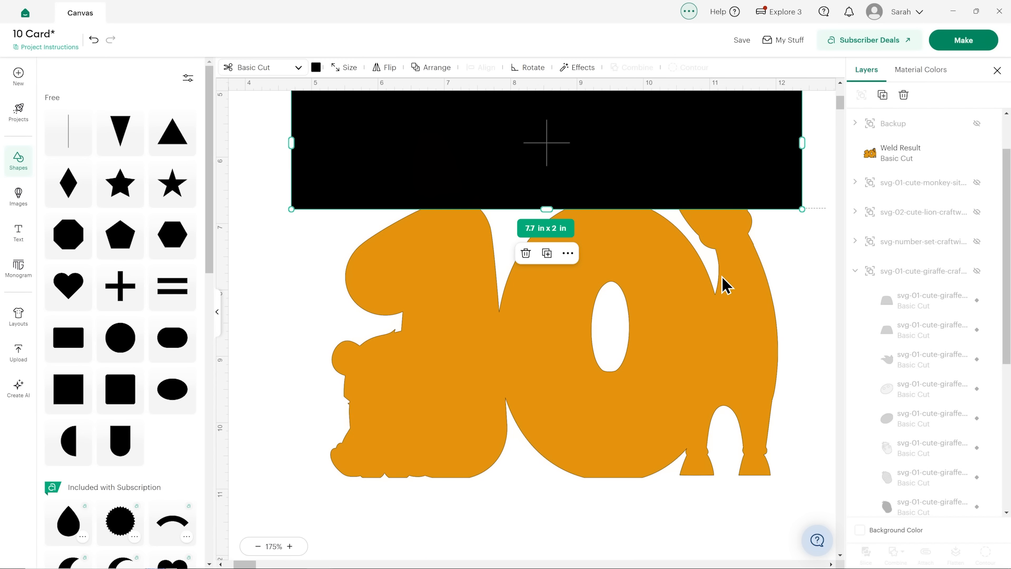
- Slice the welded silhouette with the black rectangle and delete the resulting pieces above the score line
click(700, 322)
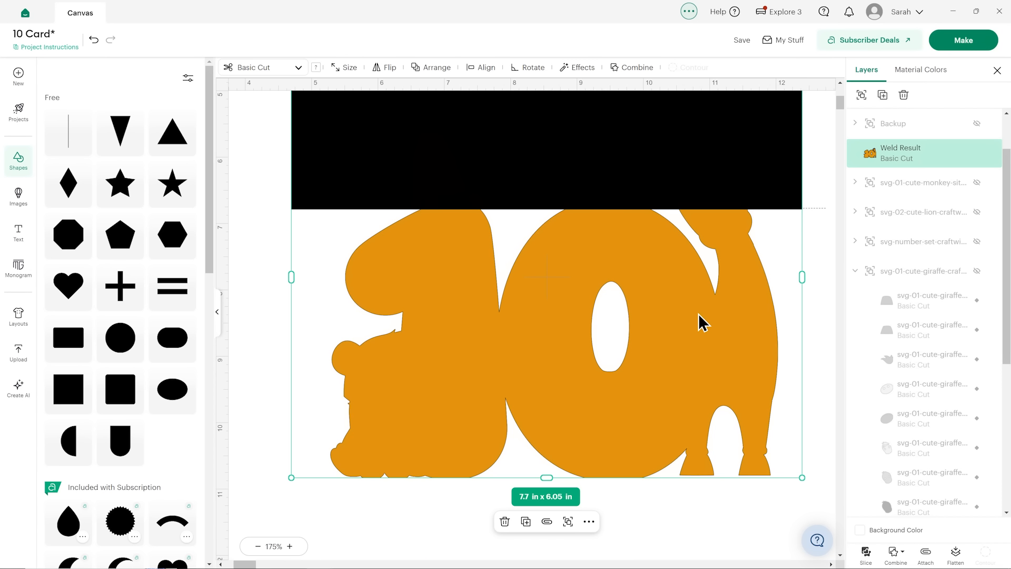
click(866, 553)
scroll(903, 198, up, 3)
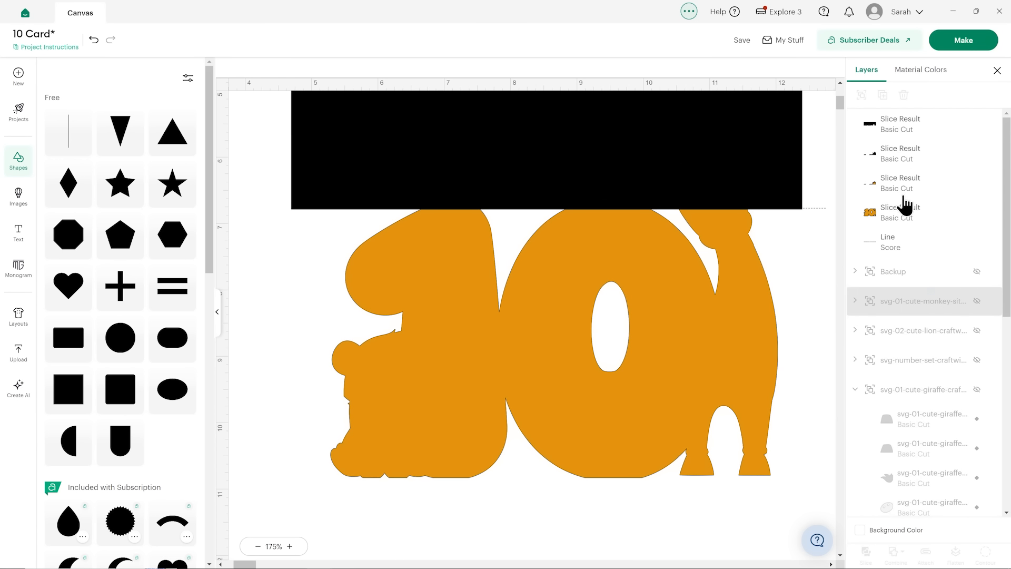
click(891, 126)
key(Delete)
drag(722, 164, 715, 122)
key(Delete)
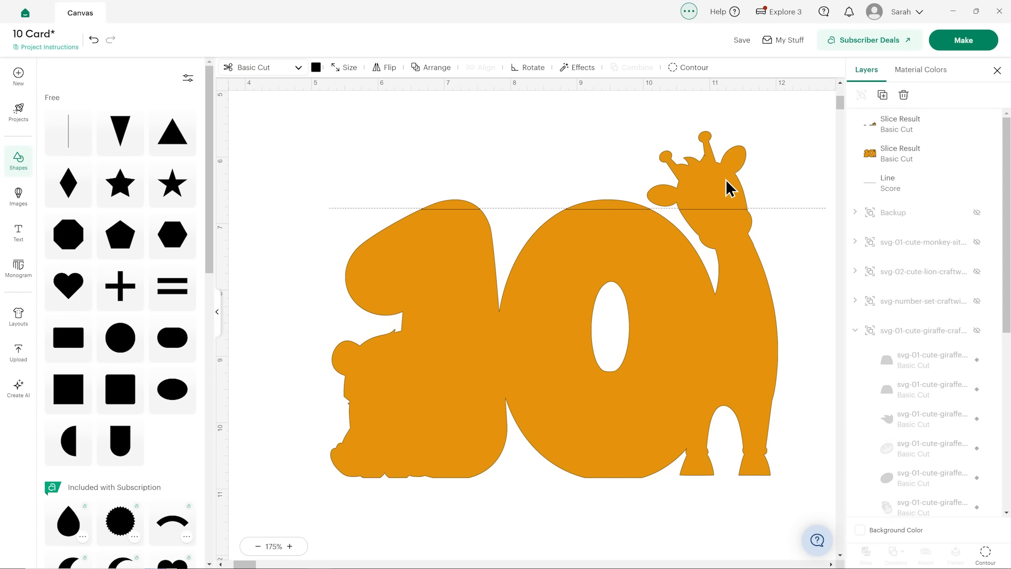
drag(726, 191, 723, 166)
key(Delete)
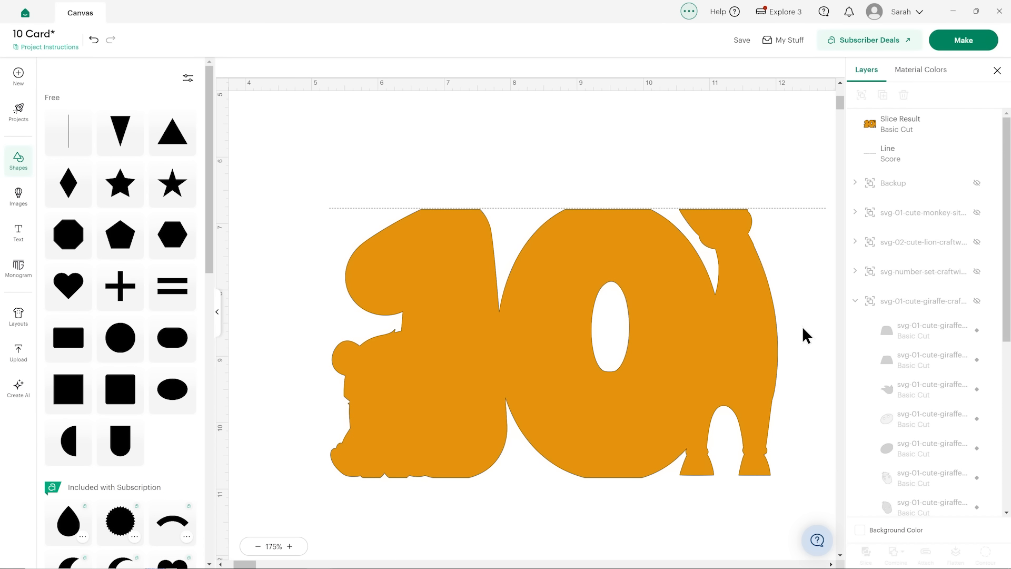
- Move the score line below the trimmed silhouette, then duplicate the silhouette and flip the copy vertically
drag(781, 207, 732, 521)
click(683, 333)
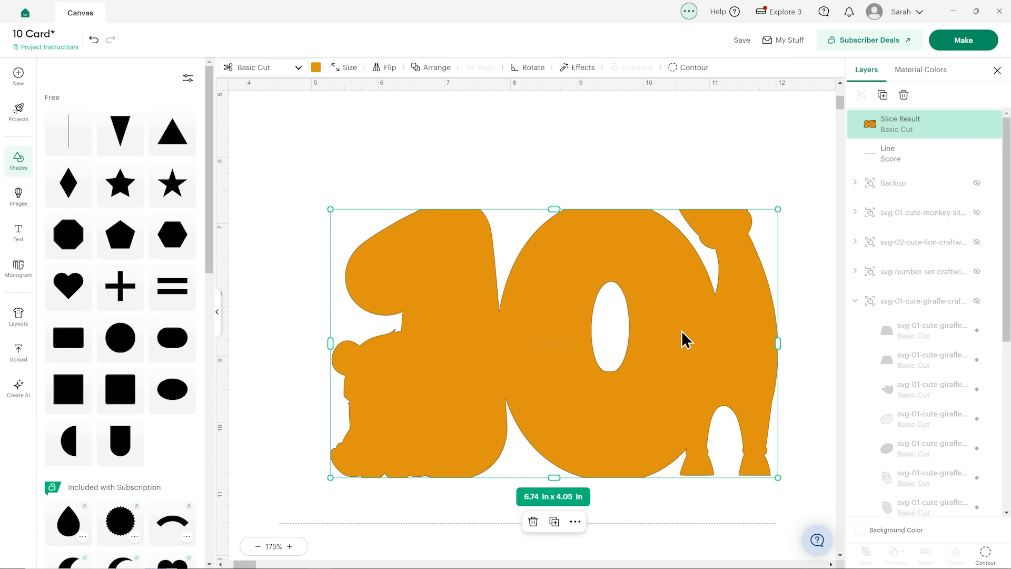
key(ctrl+d)
click(383, 68)
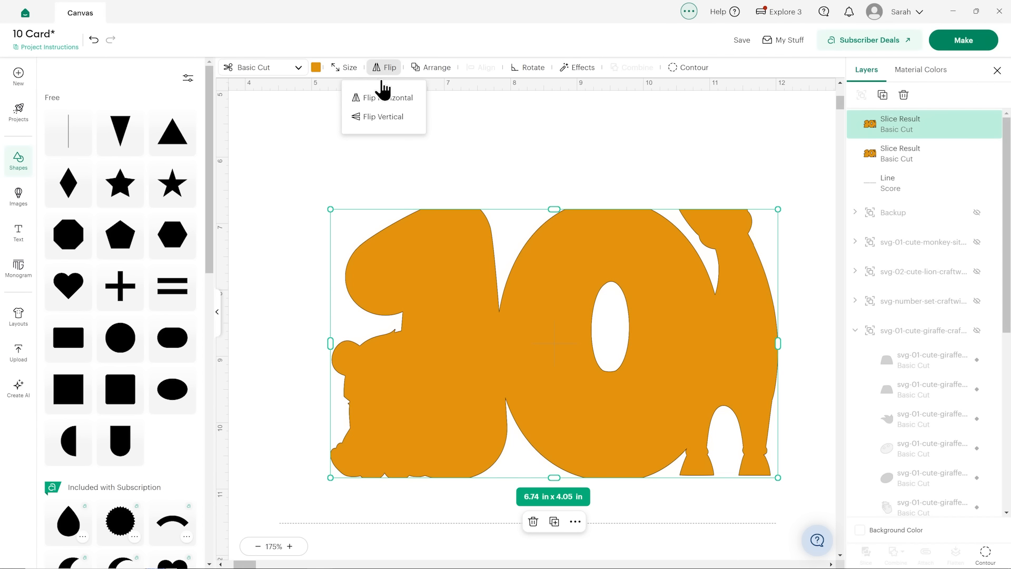
click(383, 116)
scroll(553, 316, up, 3)
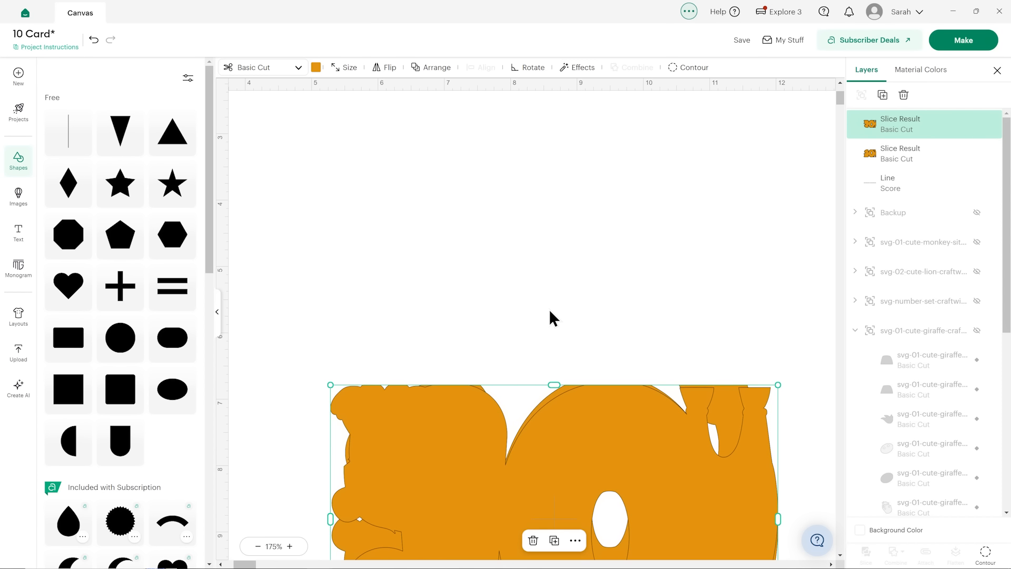
- Move the flipped copy straight up until its flat edge meets the flat top of the original silhouette
key(shift+Up)
key(shift+Up)
key(shift+Up)
key(shift+Up)
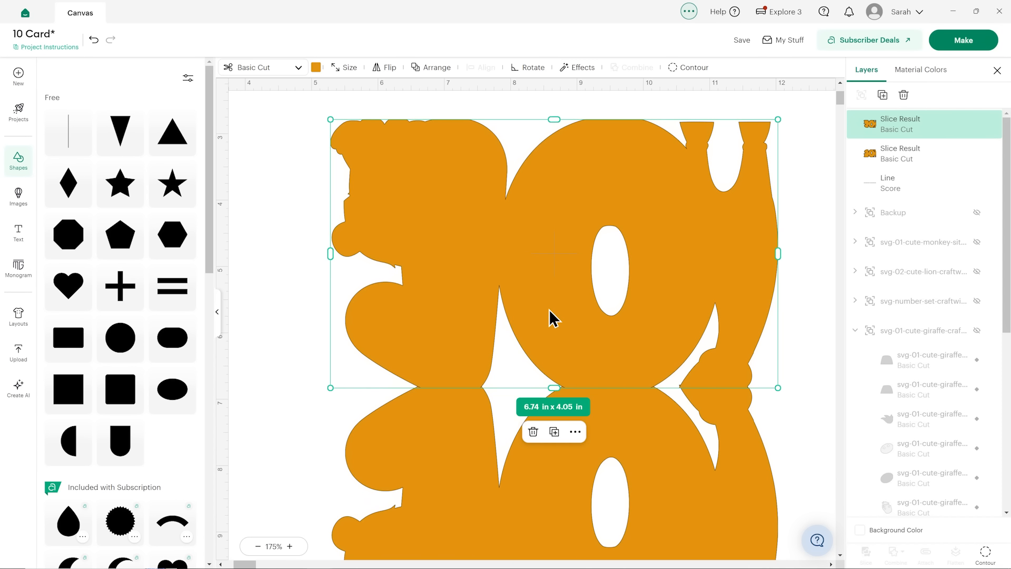
click(797, 333)
scroll(781, 339, down, 2)
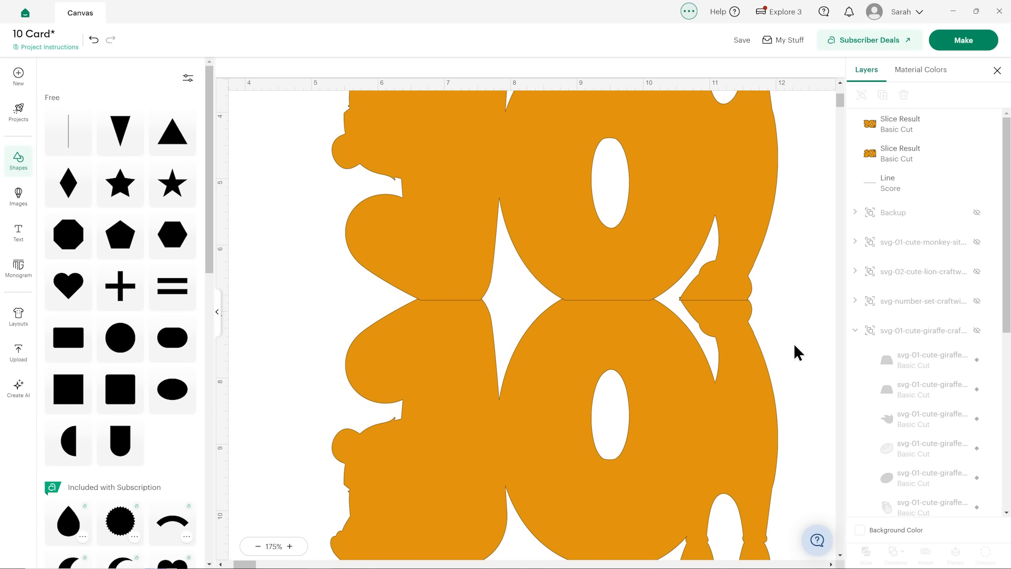
- Change both silhouette halves to the Guide operation and select the upper half alone
drag(798, 352, 695, 267)
click(263, 68)
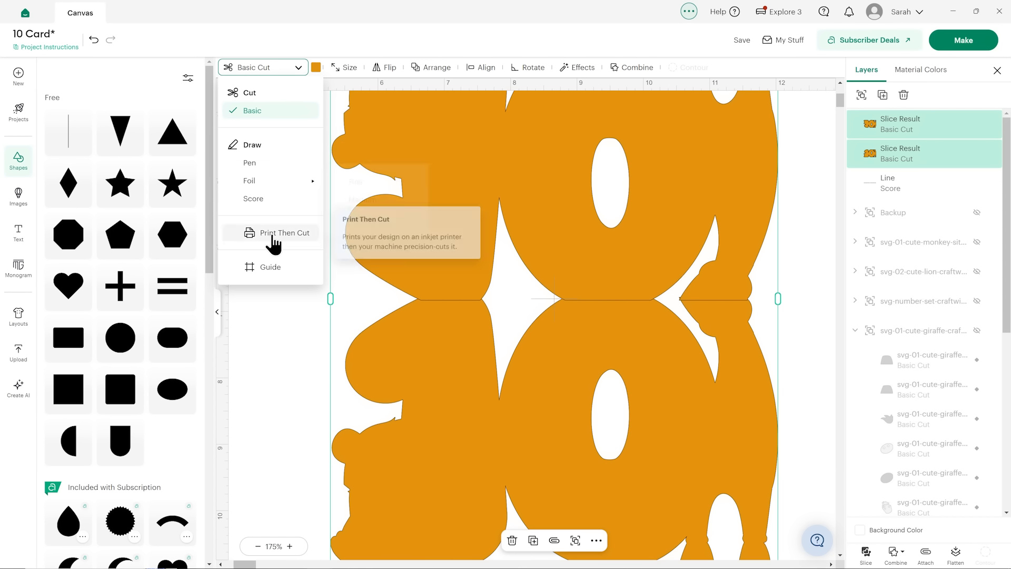
click(267, 267)
click(279, 316)
click(363, 269)
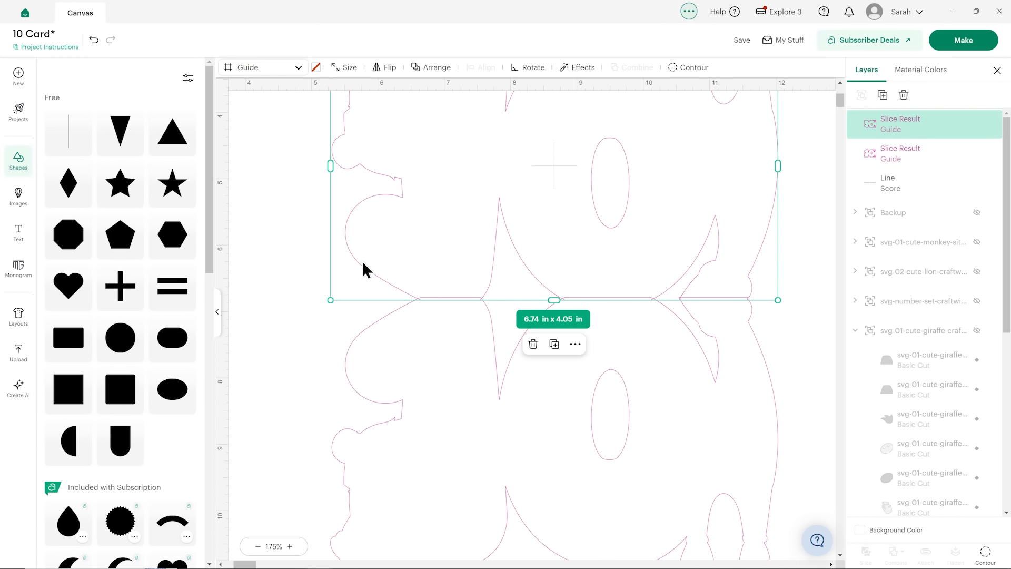
- Nudge the upper outline up until its flat edge coincides with the lower outline's, and check the seam up close
scroll(360, 264, up, 5)
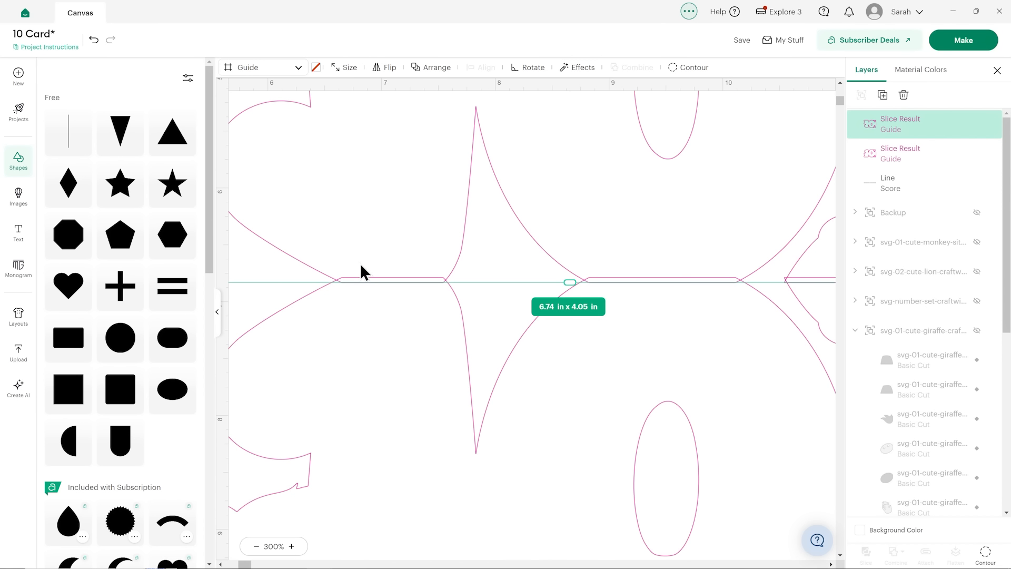
key(Up)
key(Up)
key(Up)
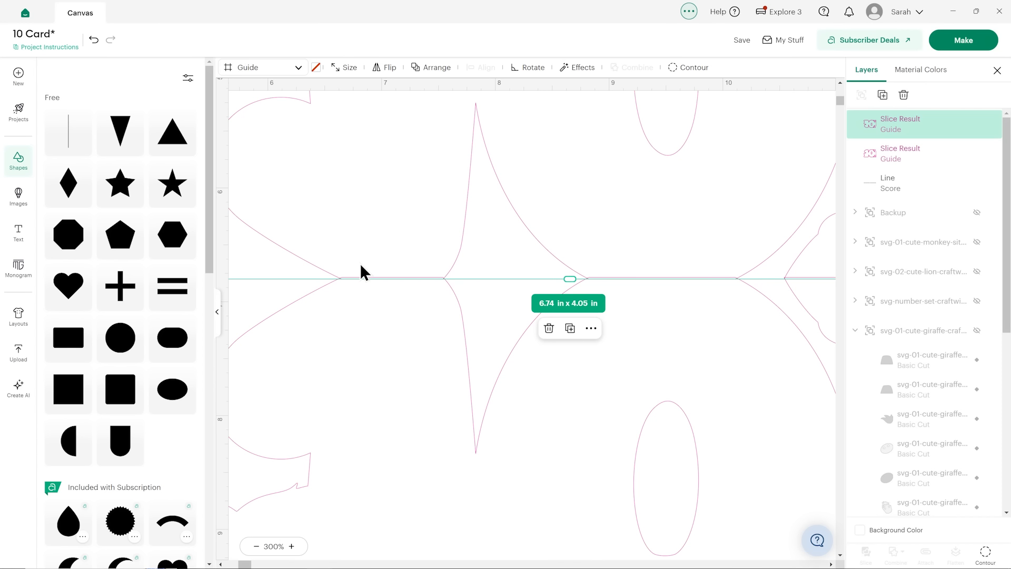
click(490, 310)
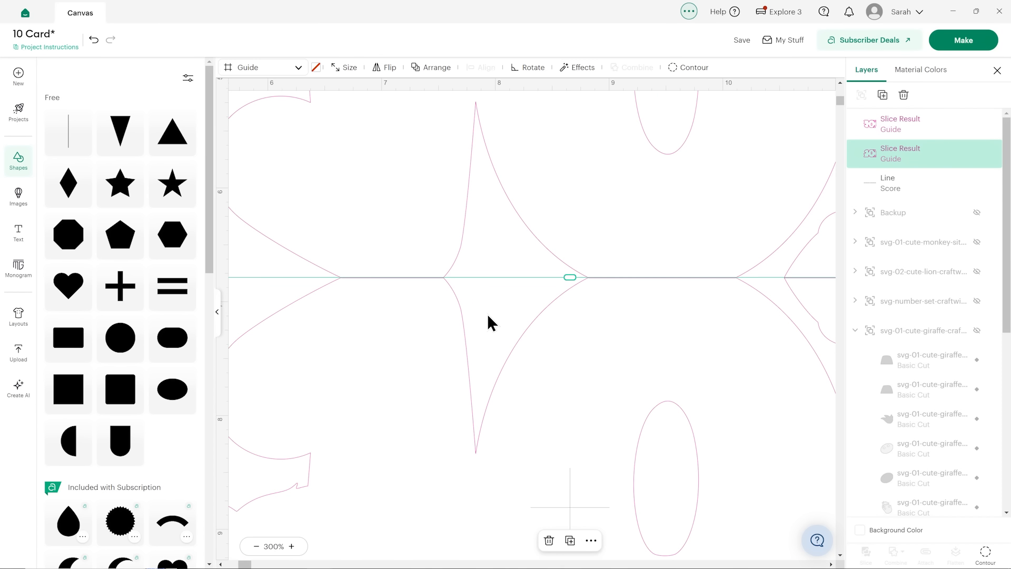
scroll(488, 316, down, 5)
click(818, 284)
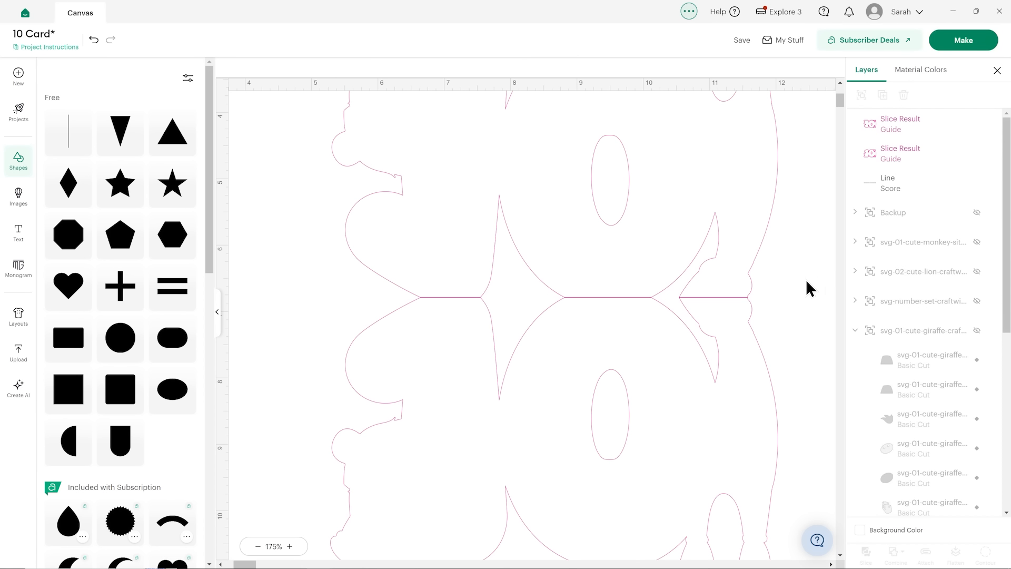
scroll(682, 298, up, 5)
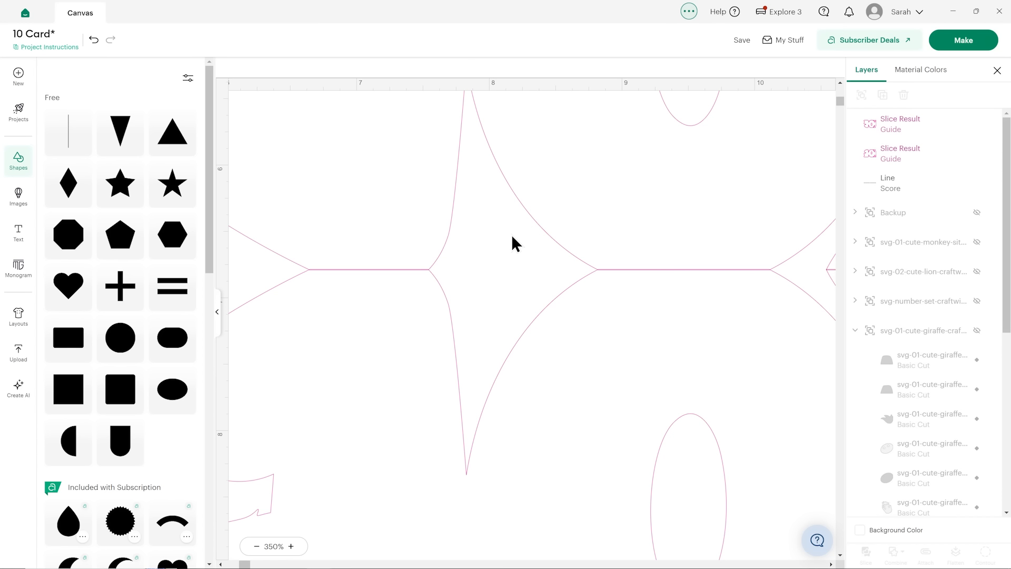
scroll(351, 240, down, 5)
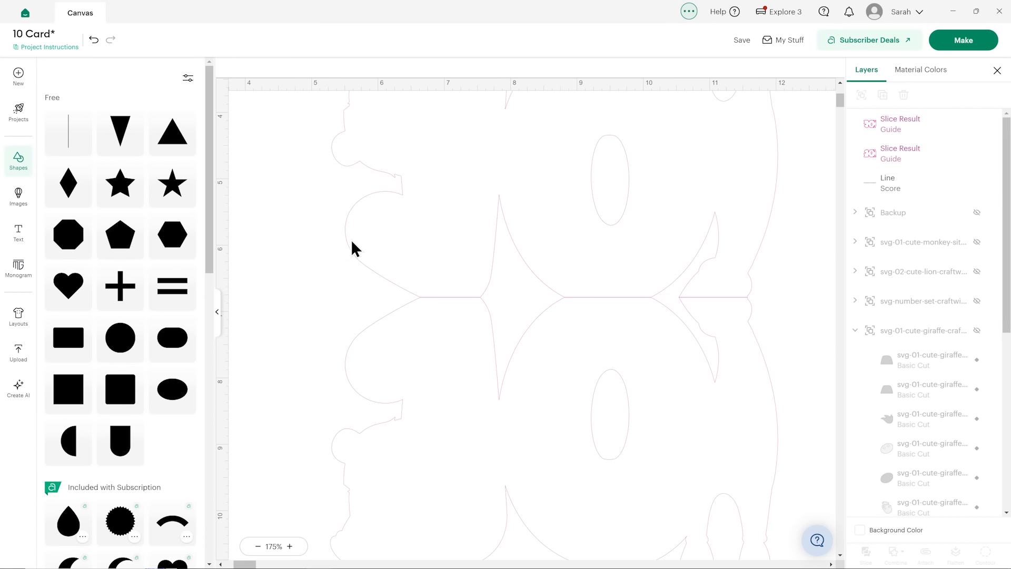
- Set both halves back to Basic Cut and weld them into a single mirrored card base
drag(299, 248, 497, 359)
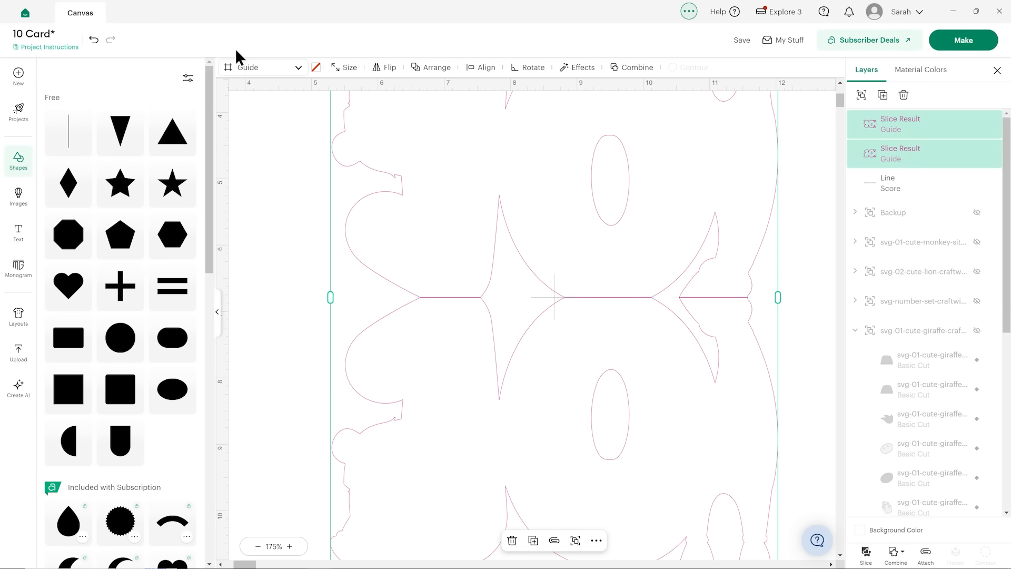
click(266, 66)
click(275, 116)
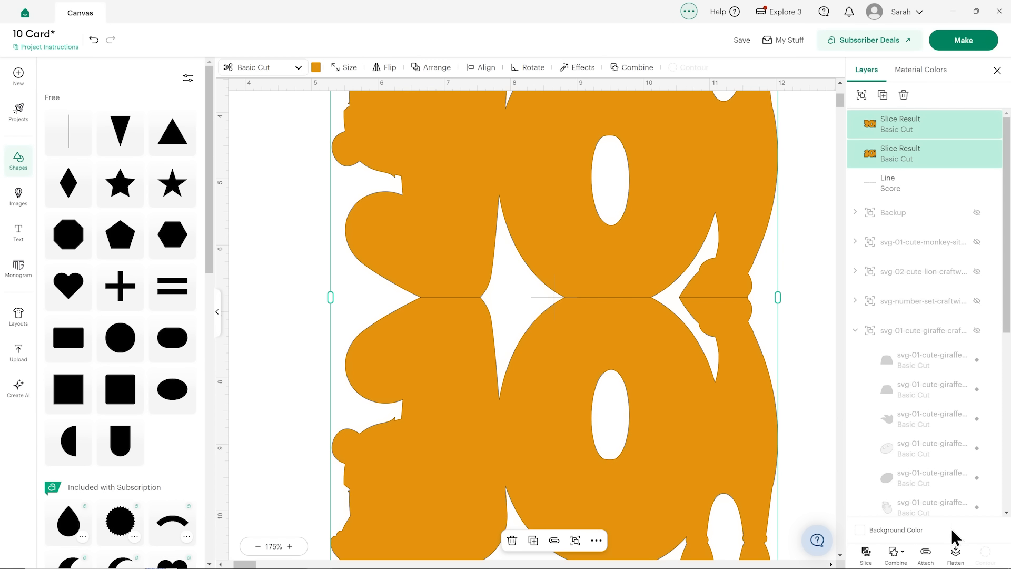
click(893, 553)
click(914, 440)
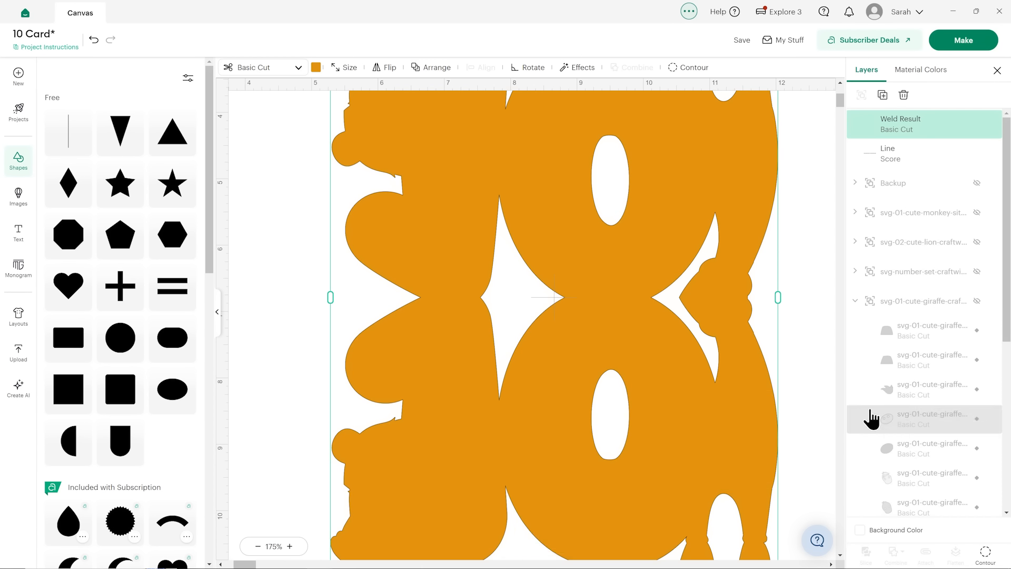
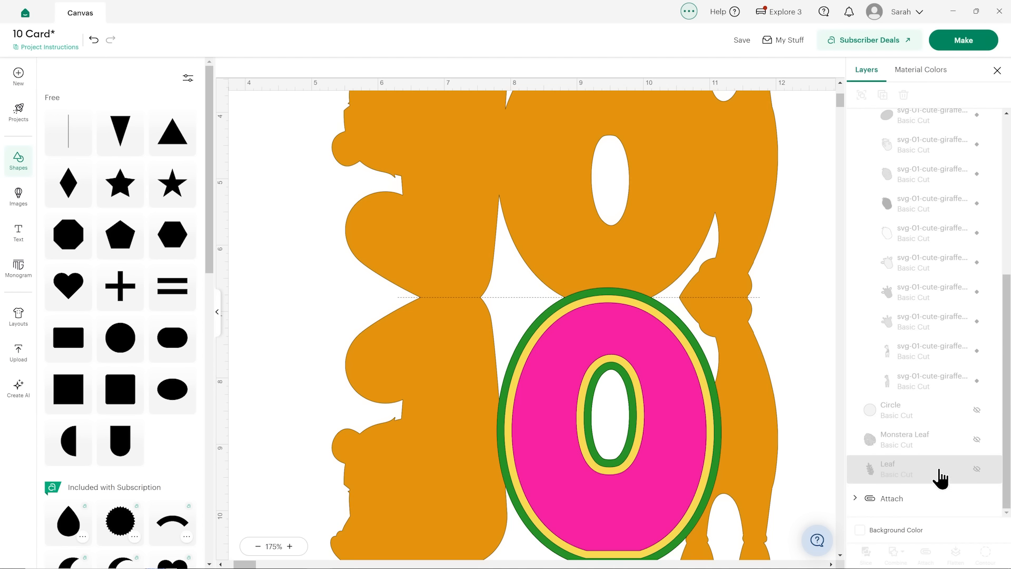
- Collapse the giraffe group and check the contents of the monkey, lion, 0, giraffe and attached card base layers
scroll(937, 474, up, 5)
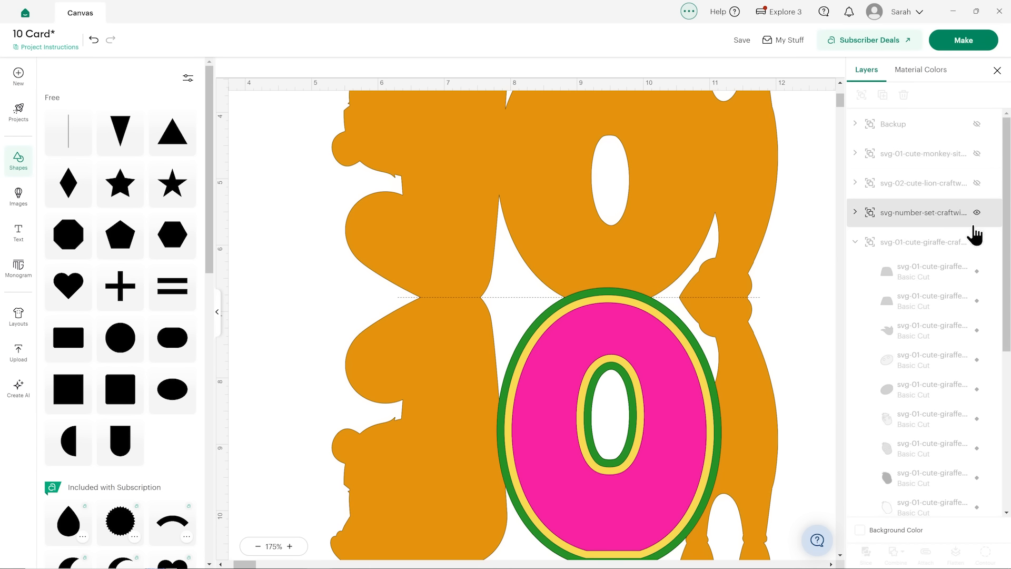
click(853, 243)
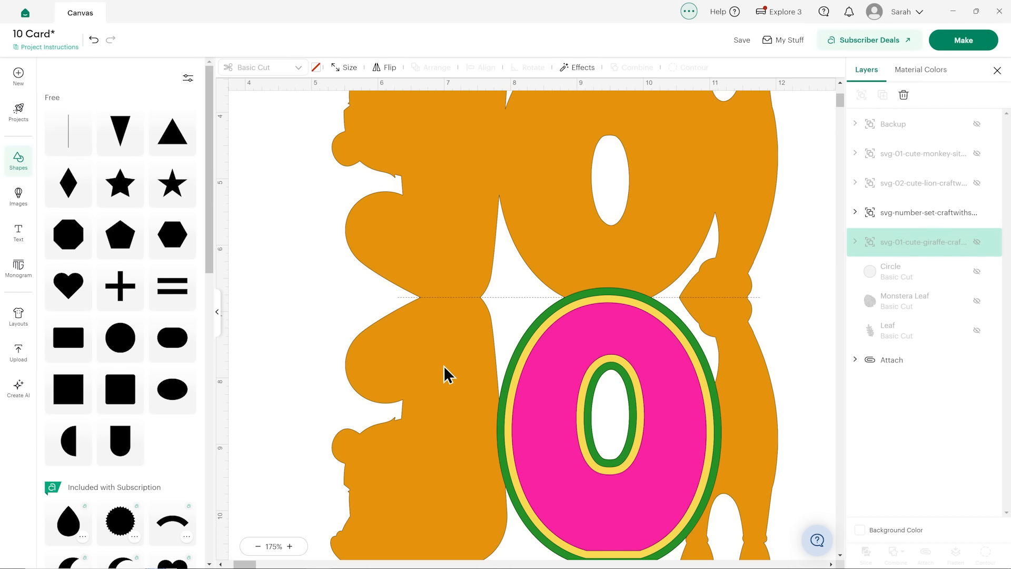
click(977, 154)
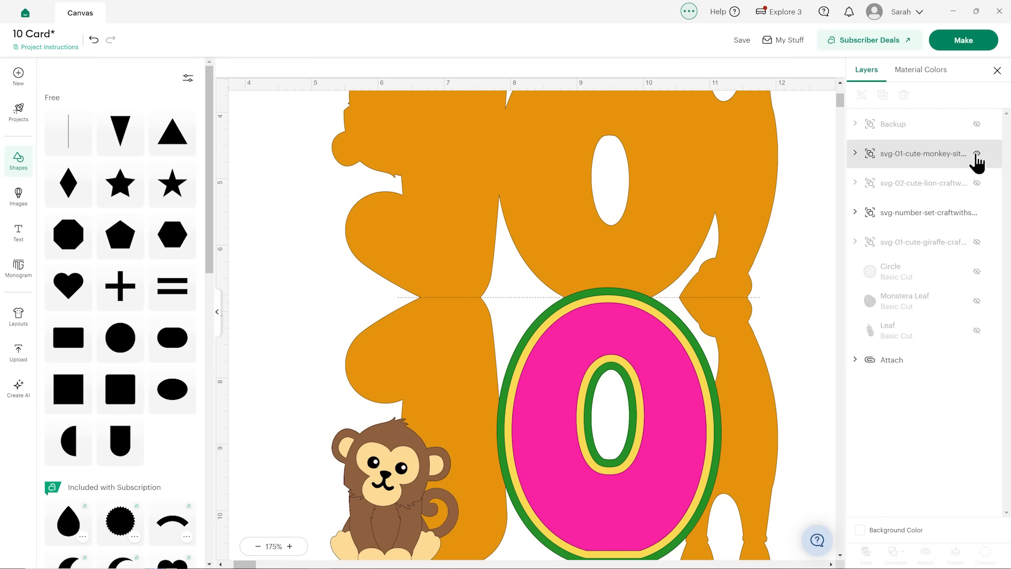
click(977, 153)
click(977, 182)
click(977, 183)
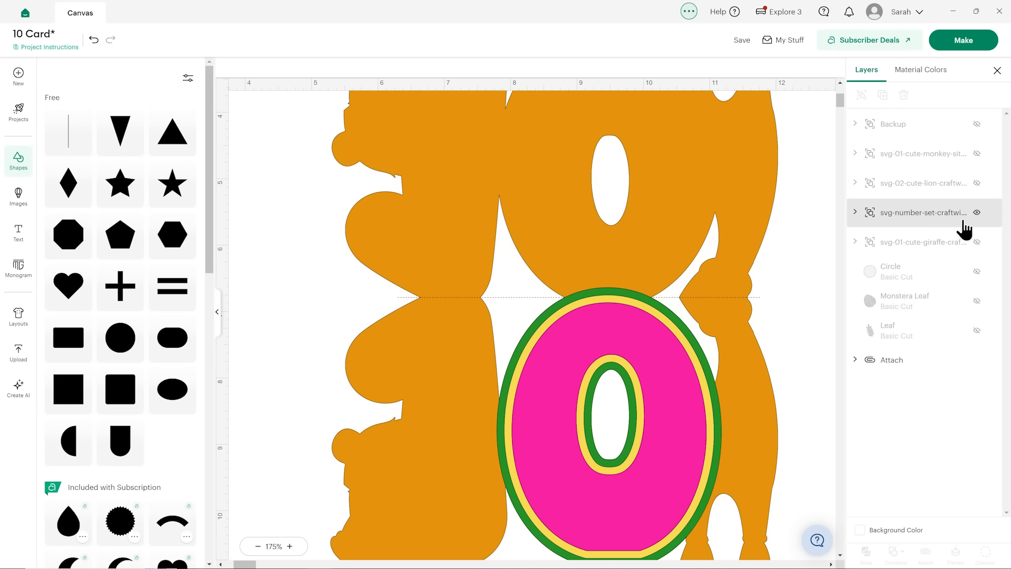
click(852, 217)
click(854, 213)
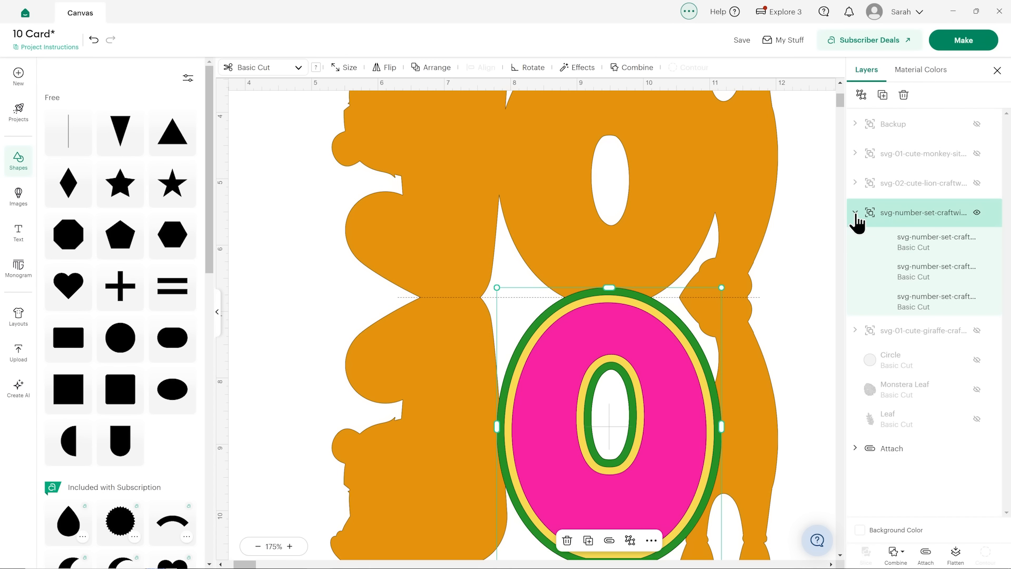
click(855, 213)
click(977, 242)
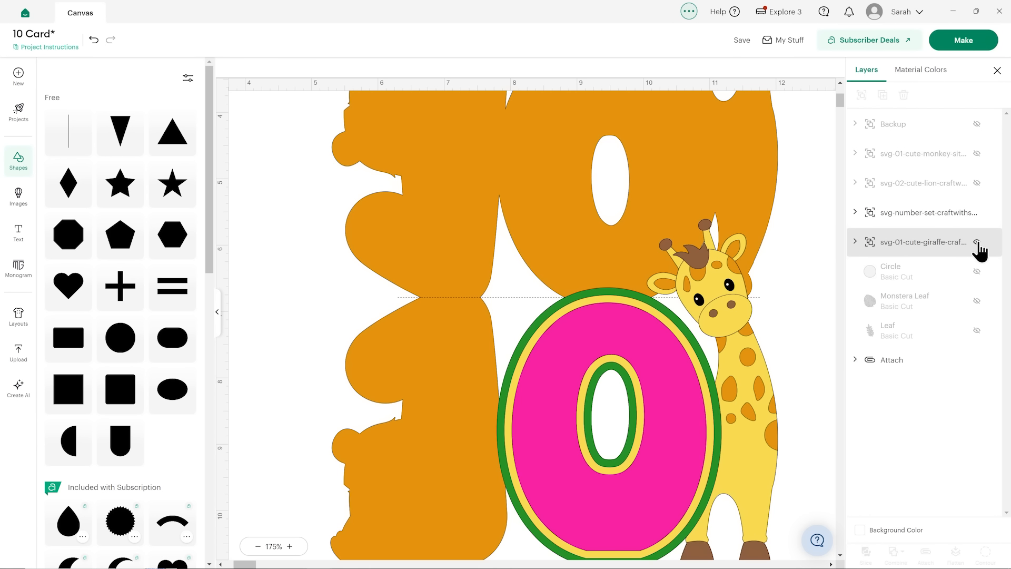
click(977, 242)
click(856, 362)
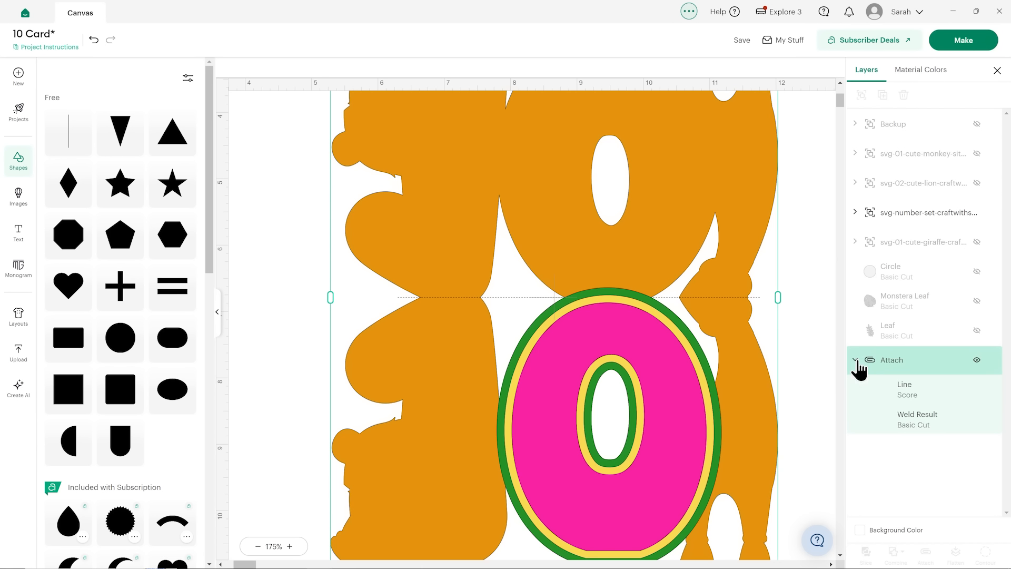
- Collapse the Attach group, show the Backup group, and duplicate the number 1 group inside it
click(855, 362)
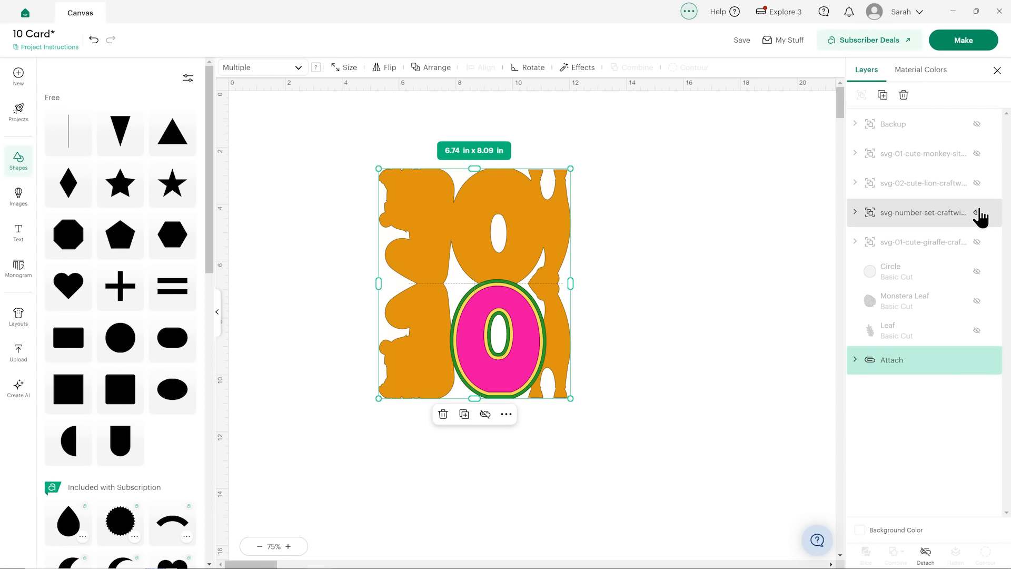
click(977, 123)
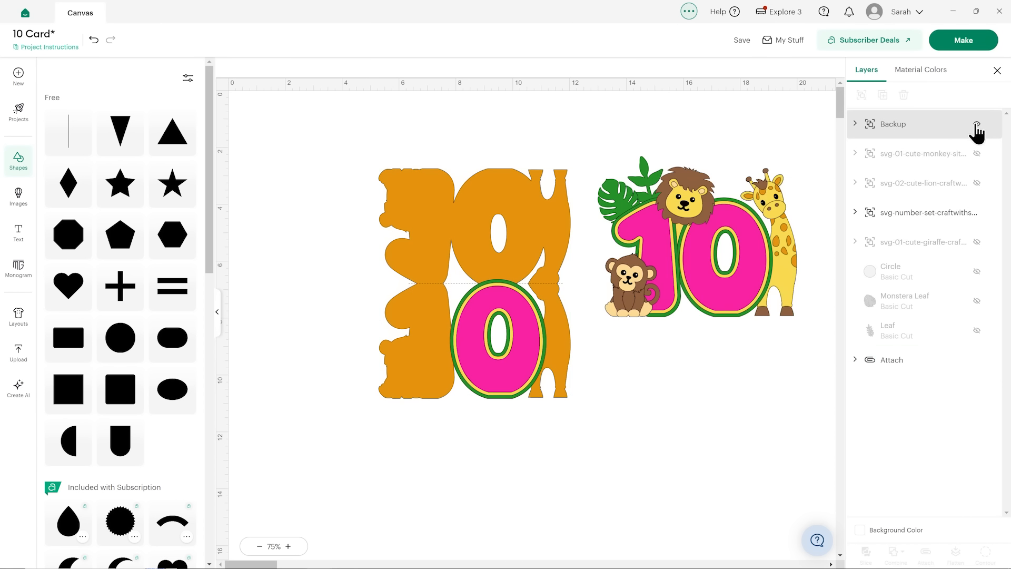
click(639, 226)
click(855, 124)
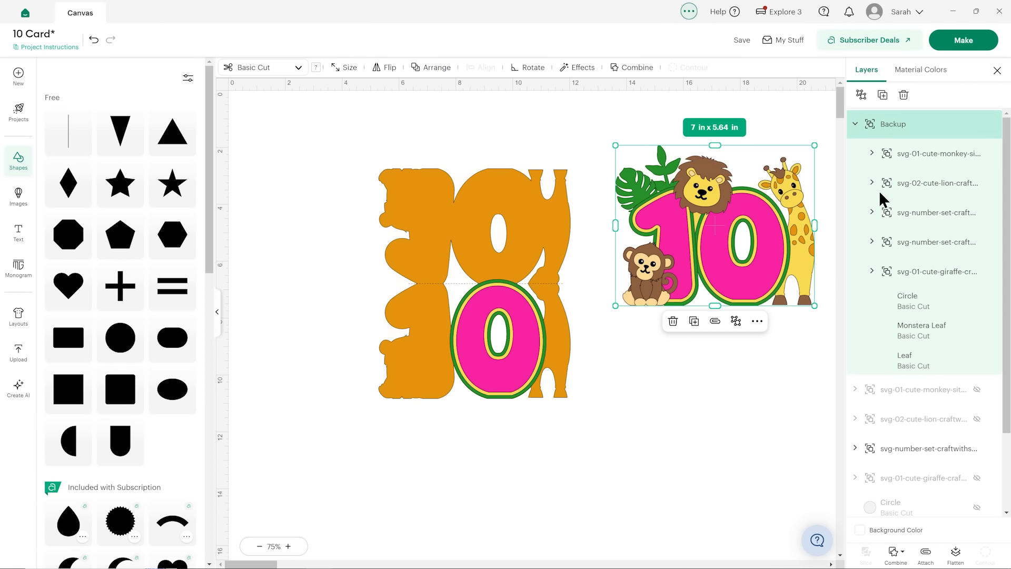
click(922, 217)
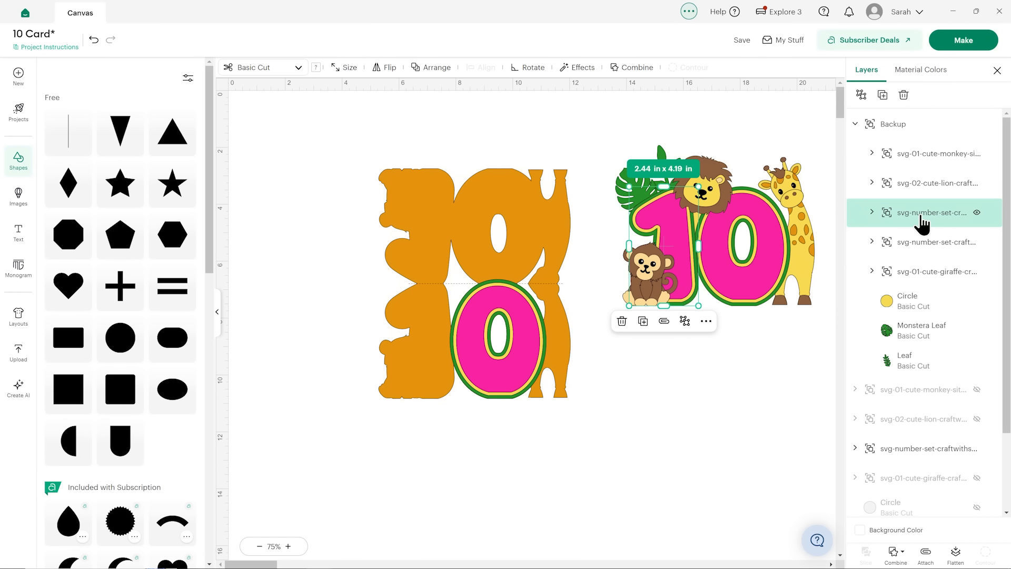
click(883, 94)
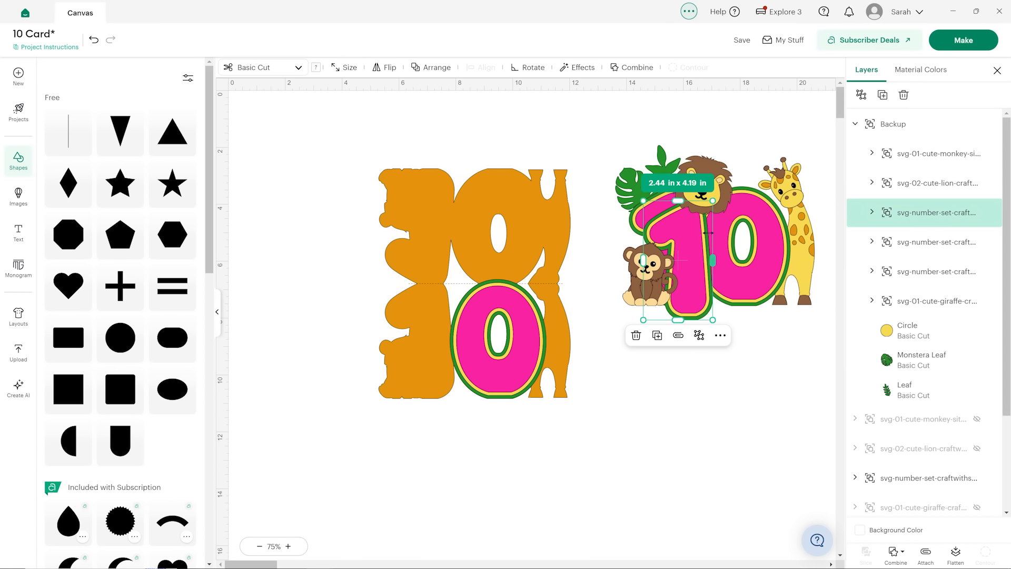
- Move the duplicated number 1 clear of the artwork and out of the Backup group, and hide Backup
drag(688, 258, 632, 469)
drag(986, 230, 918, 422)
click(977, 124)
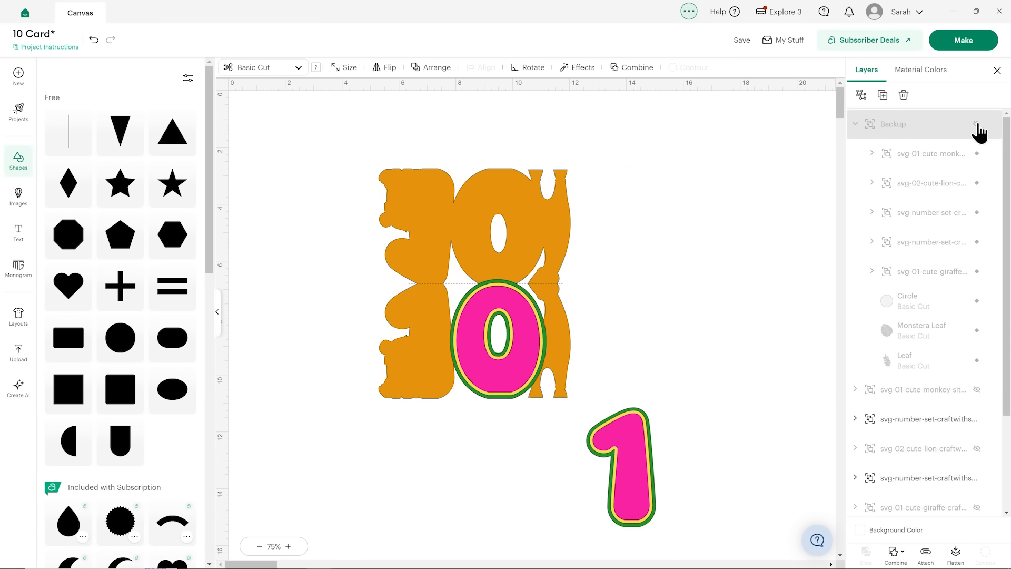
- Place the number 1 beside the 0 on the card base's lower half, with its foot level with the base's bottom edge
drag(597, 458, 419, 325)
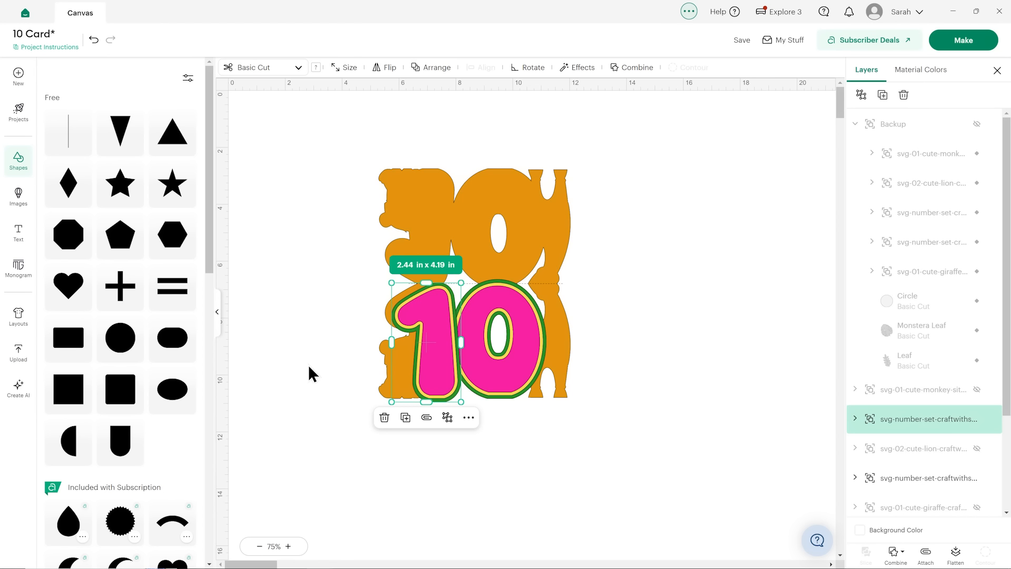
click(287, 546)
click(288, 546)
click(288, 545)
drag(324, 363, 313, 340)
click(369, 298)
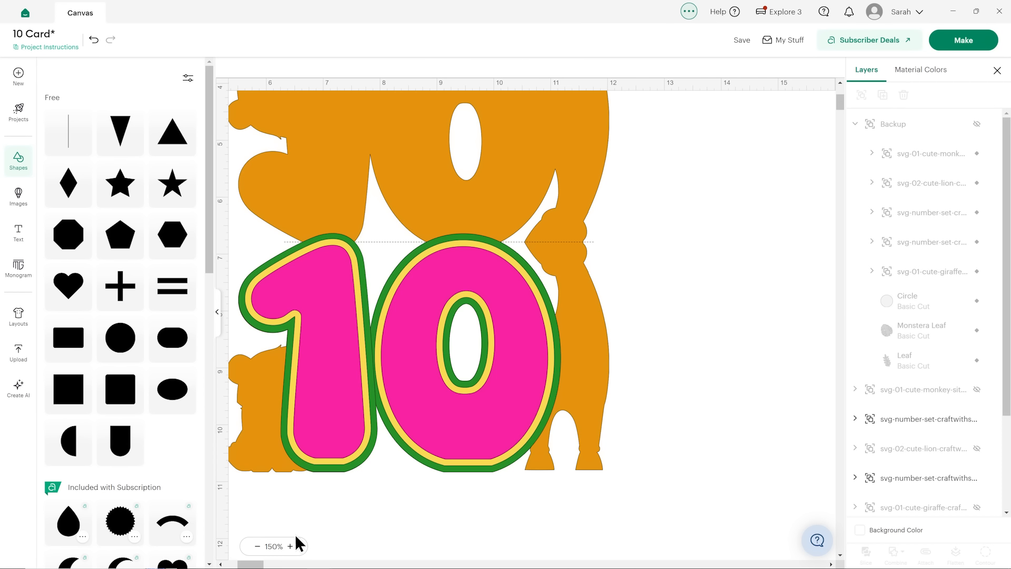
scroll(416, 413, left, 3)
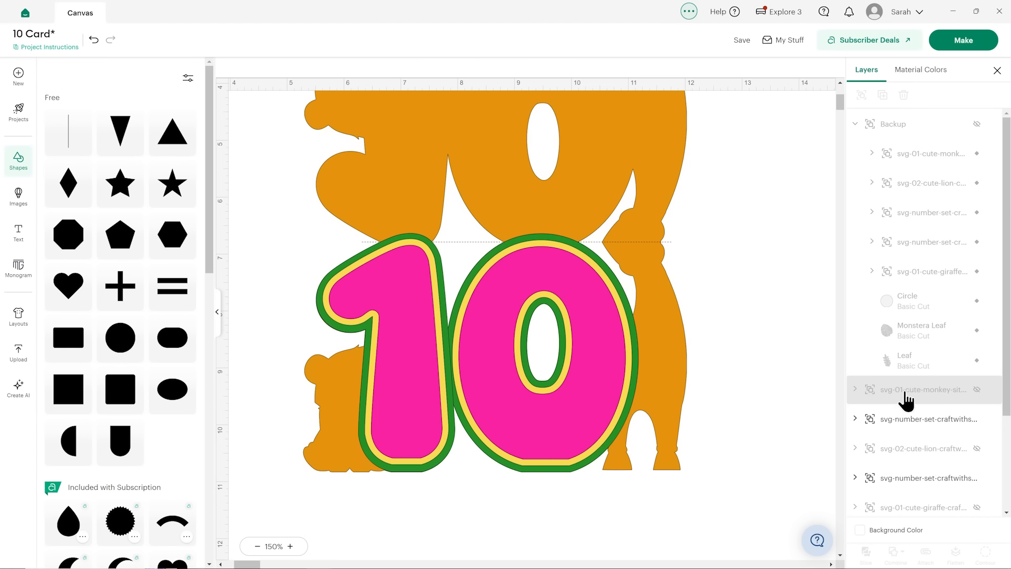
- Show the giraffe group and move its yellow body and orange spot layers out, placing them directly above the attached card base
scroll(921, 385, down, 3)
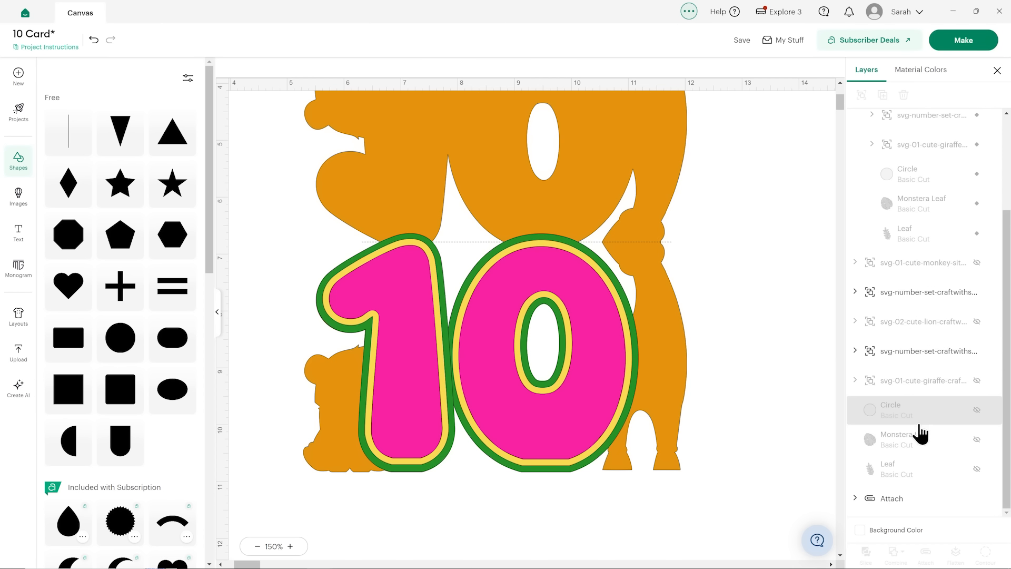
drag(931, 340, 931, 310)
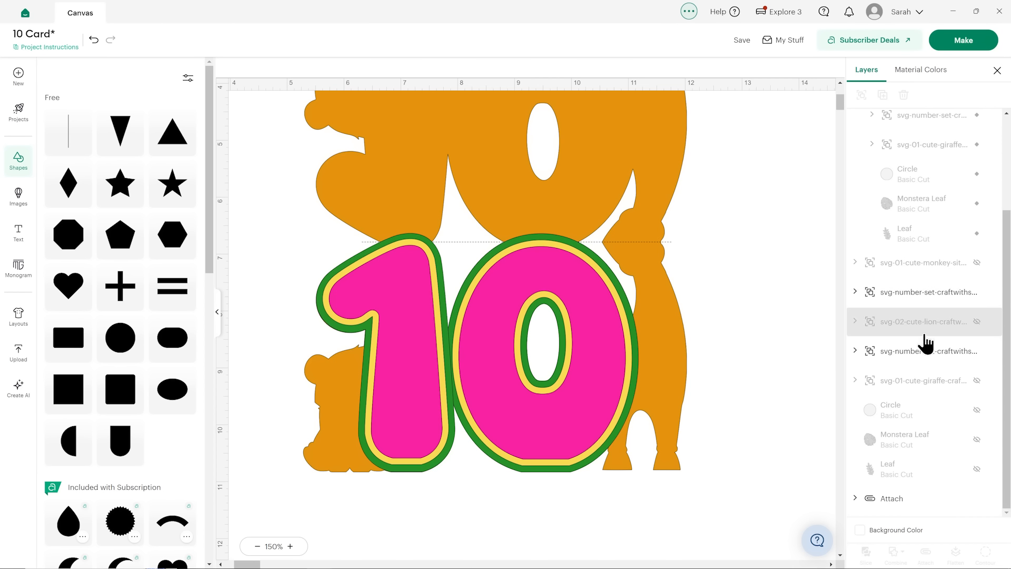
click(976, 381)
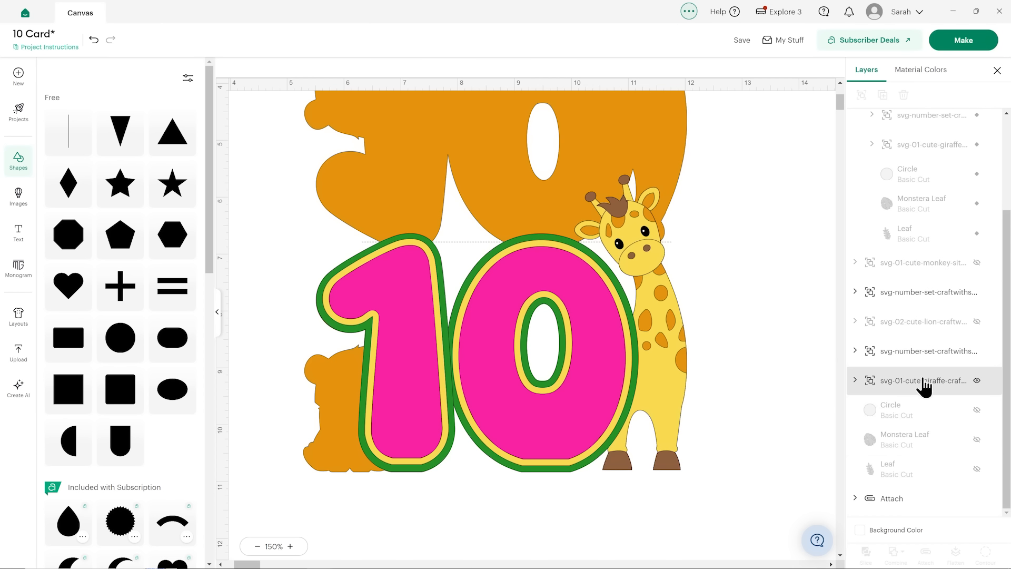
click(855, 382)
scroll(895, 368, down, 5)
drag(916, 377, 899, 490)
drag(909, 364, 890, 490)
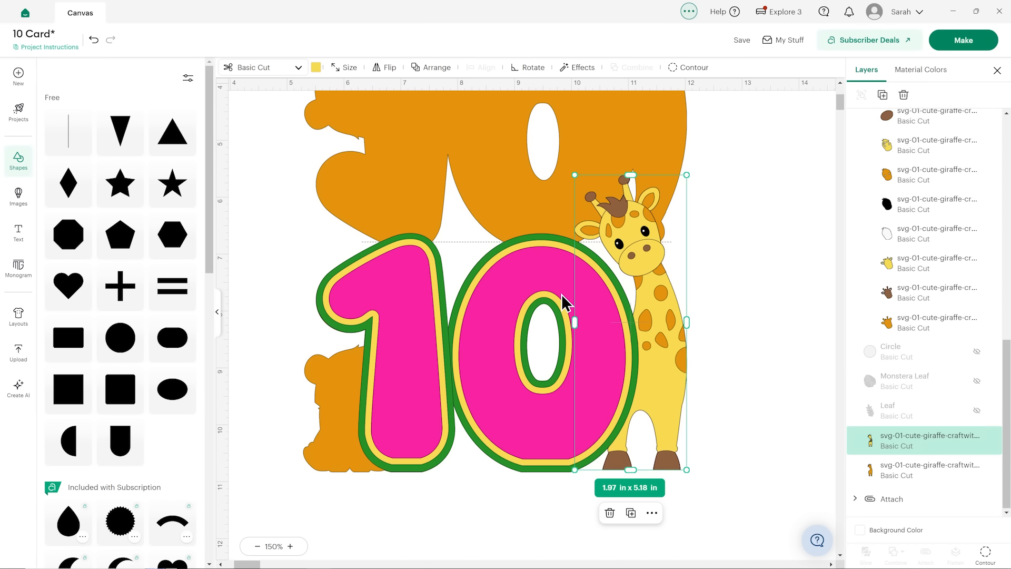
click(735, 317)
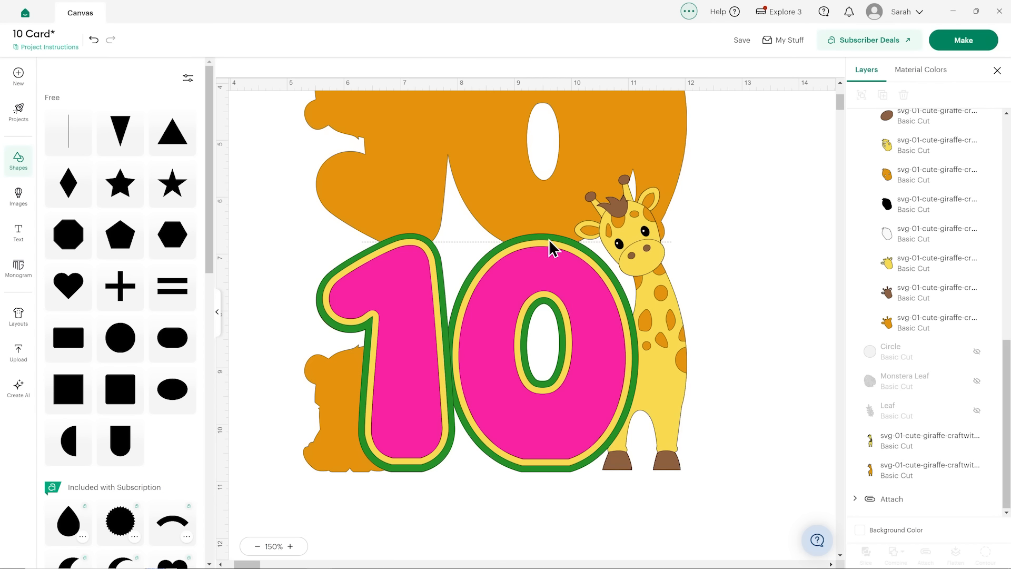
- Show the Monstera Leaf and Leaf layers, and hide the collapsed giraffe group
click(977, 381)
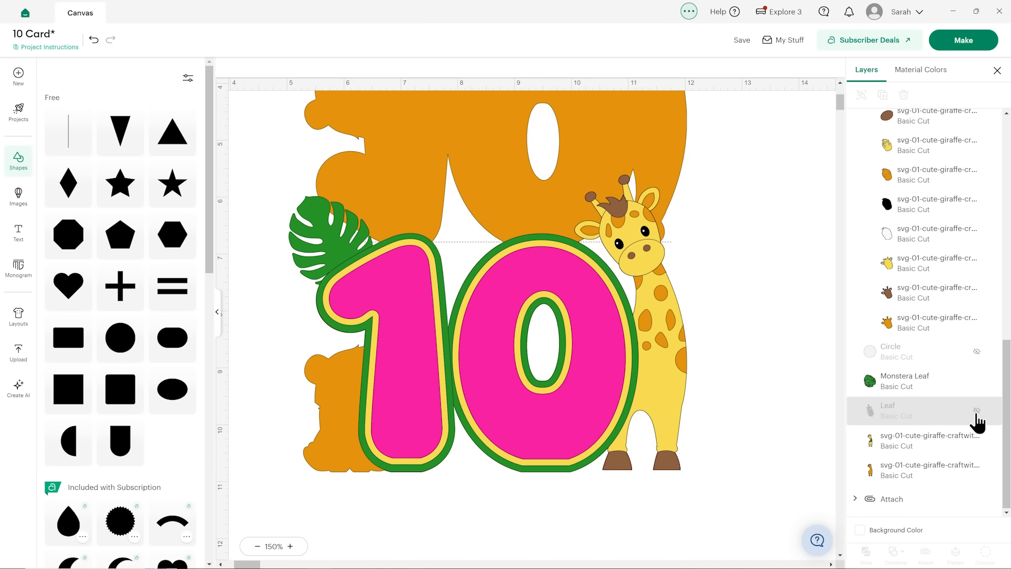
click(977, 411)
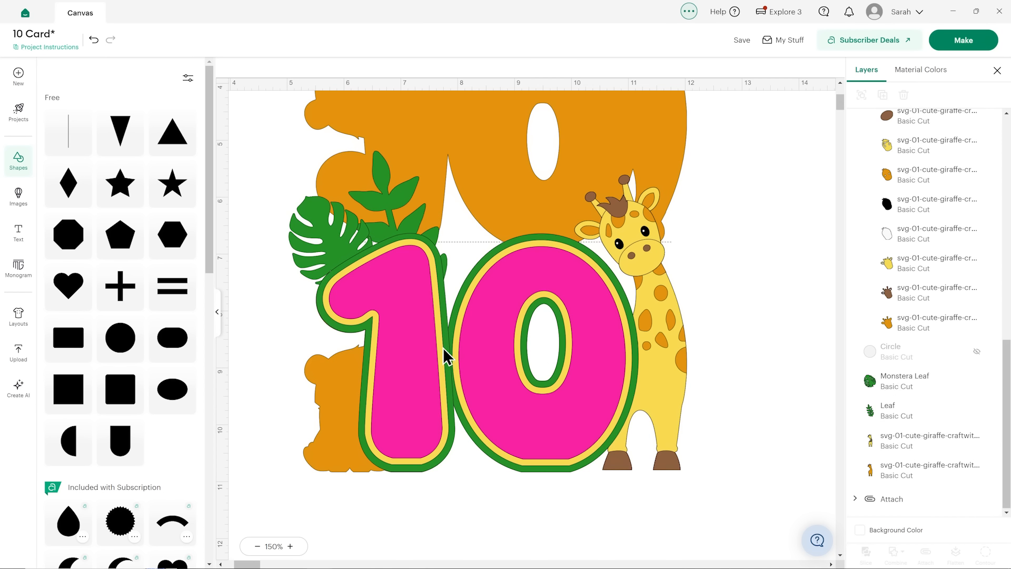
scroll(914, 311, up, 3)
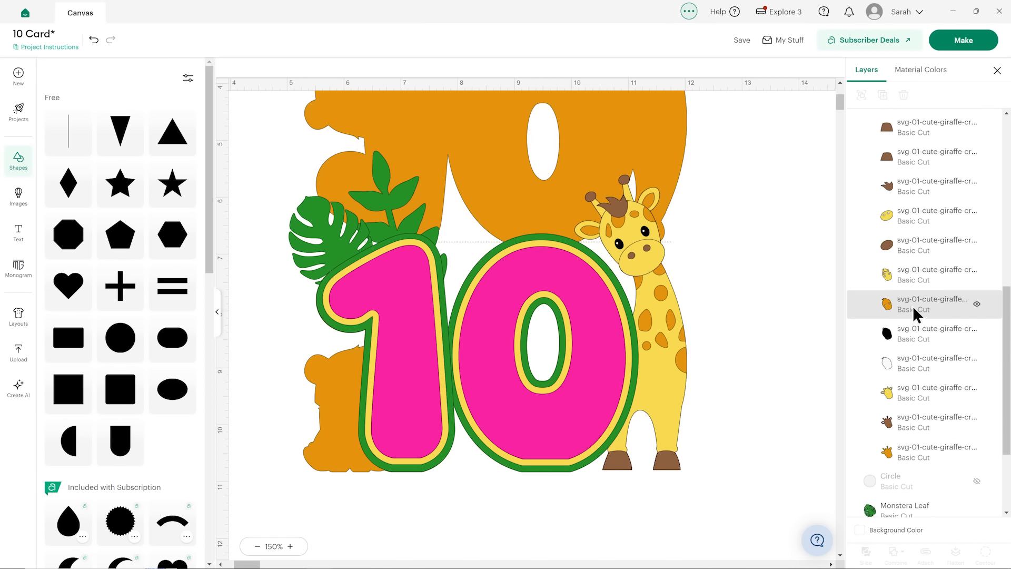
click(854, 146)
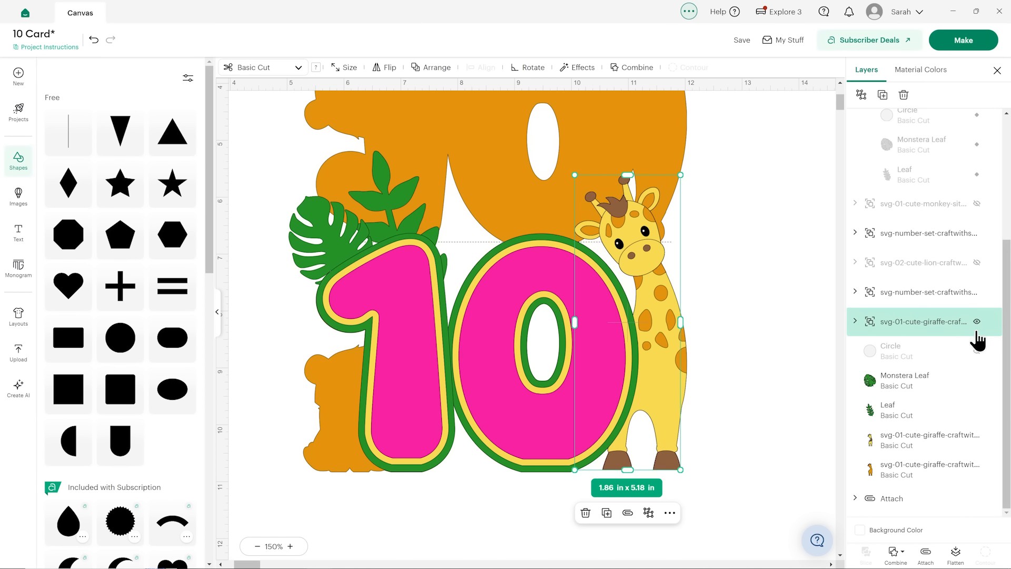
click(977, 322)
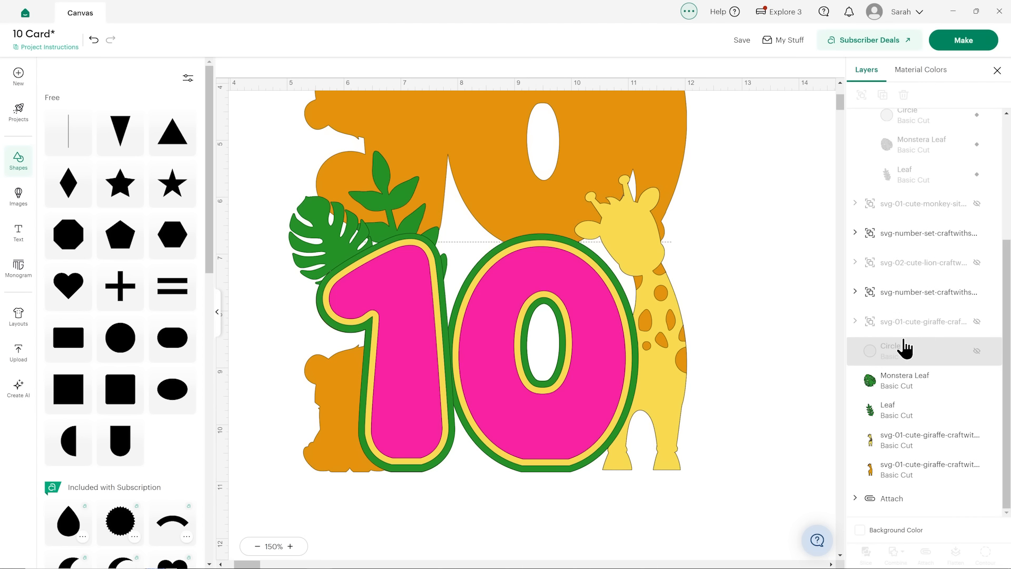
- Show the lion group, duplicate its brown mane layer, and move the copy out of the group to just below the Circle layer
click(977, 262)
click(856, 263)
scroll(914, 333, down, 2)
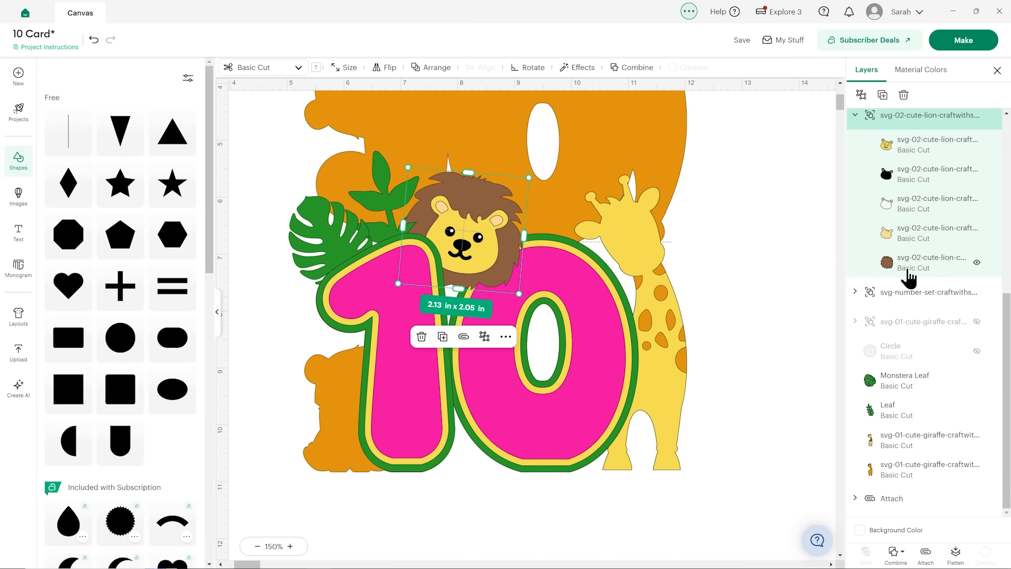
click(906, 267)
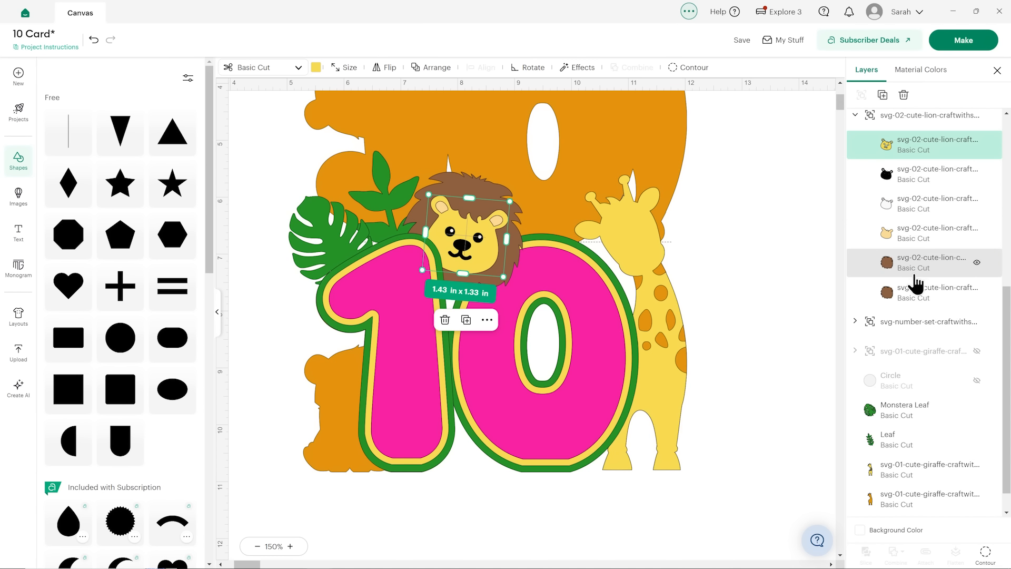
drag(913, 291, 902, 396)
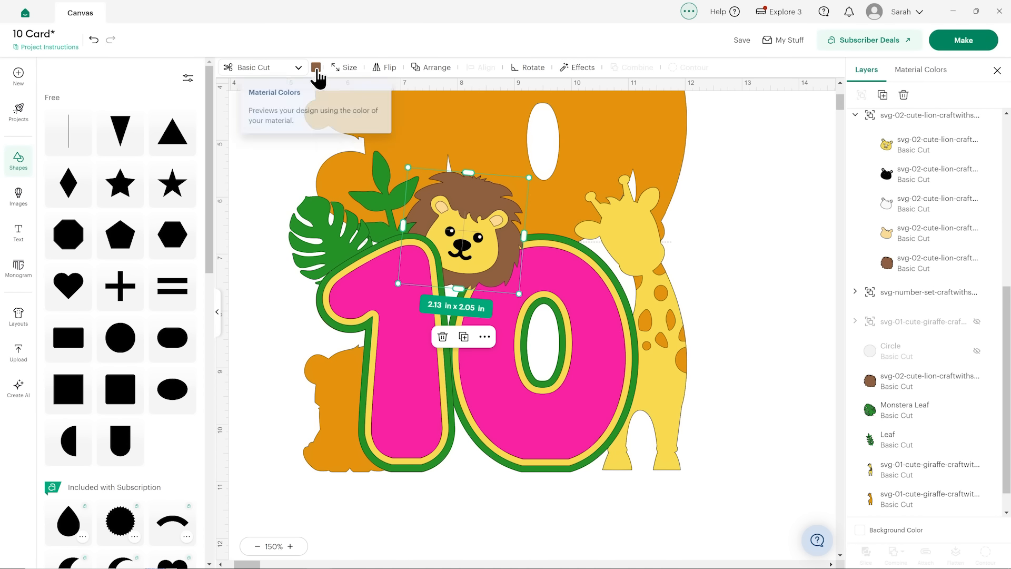
- Recolour the copied lion mane silhouette to the leaves' green and hide the lion group
click(316, 67)
scroll(964, 239, up, 2)
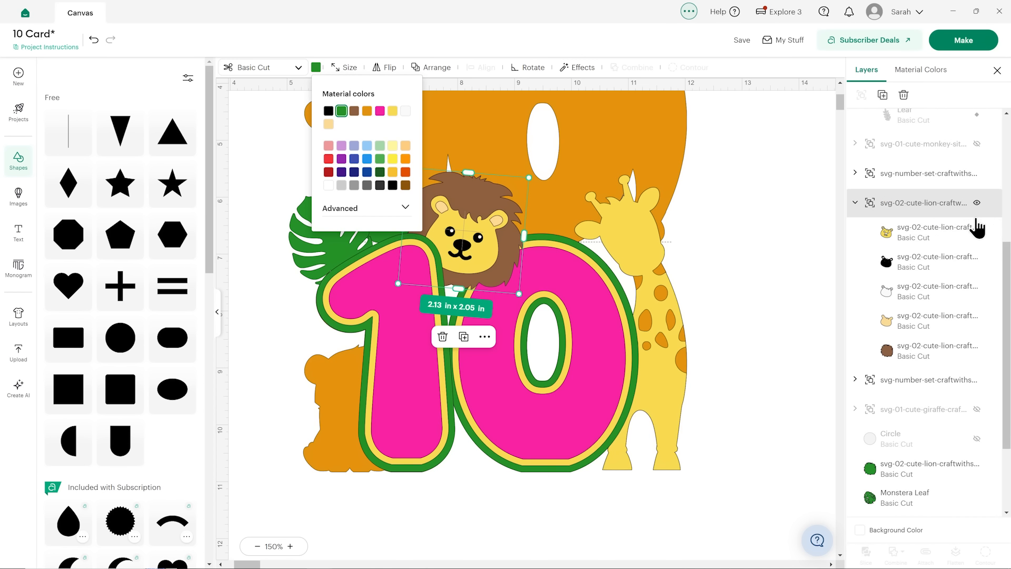
click(977, 203)
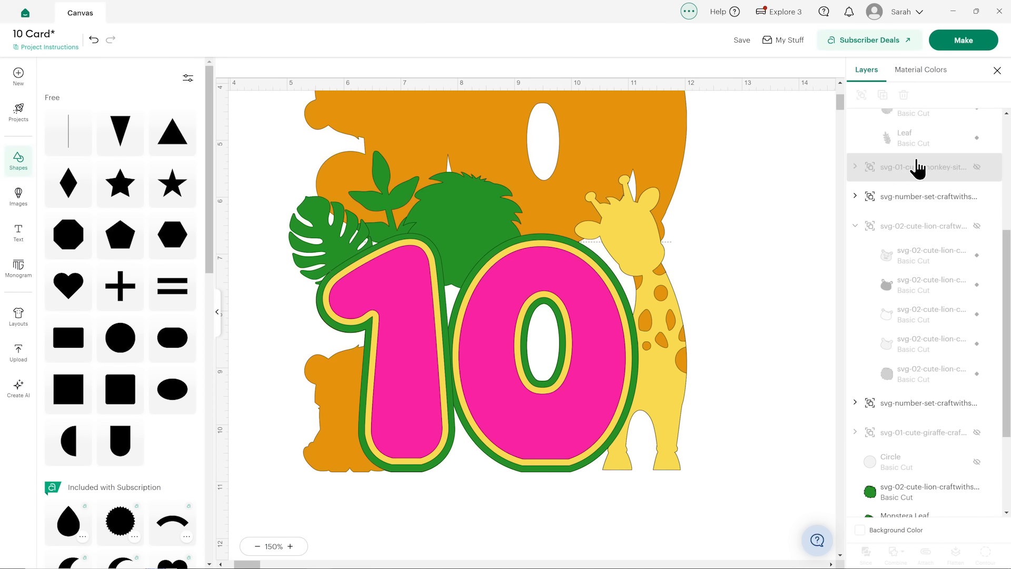
- Show the monkey group, duplicate its brown backing silhouette, and move the copy out to below the number 1 group
scroll(943, 211, up, 3)
click(976, 232)
click(864, 232)
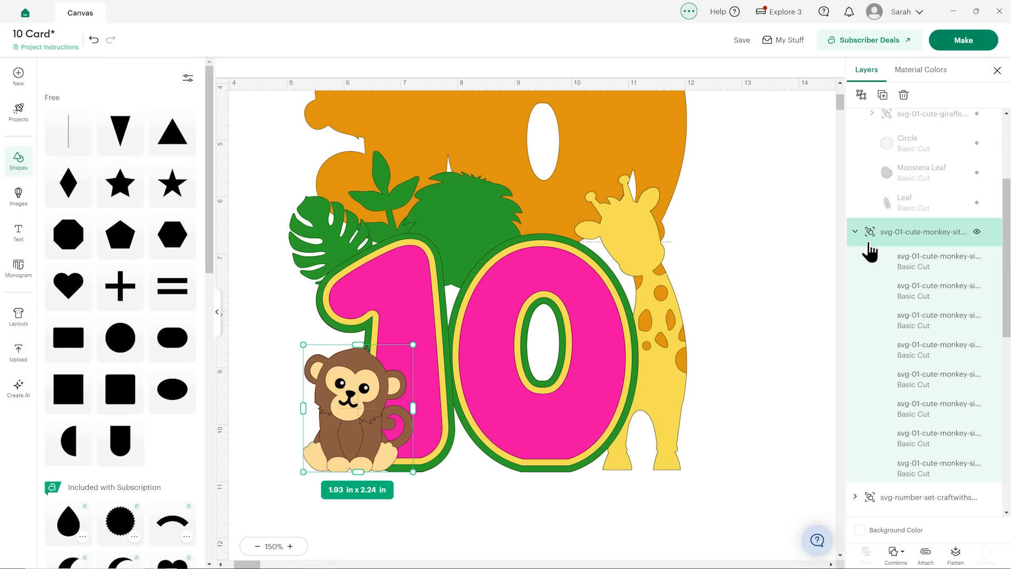
click(918, 469)
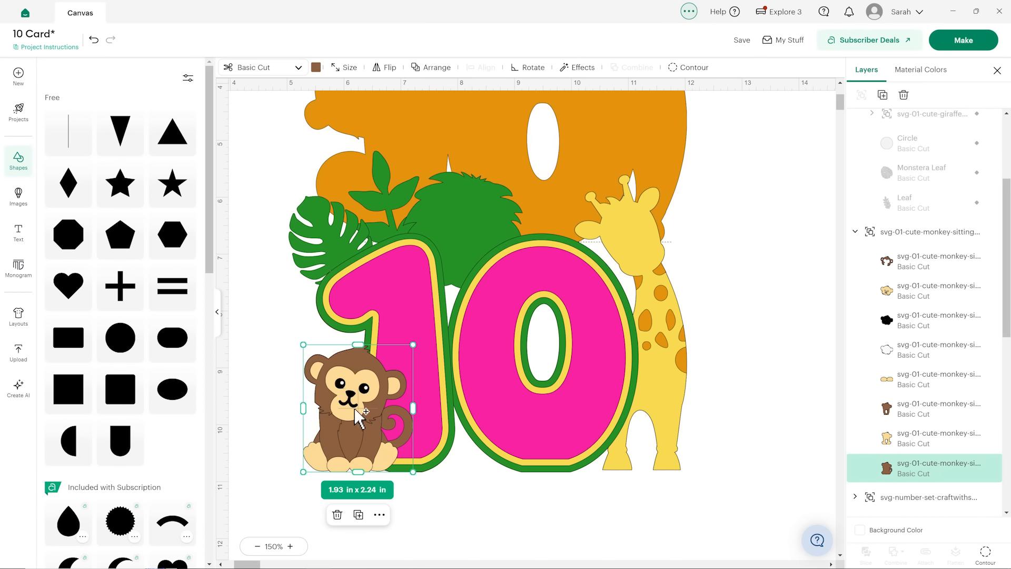
click(975, 232)
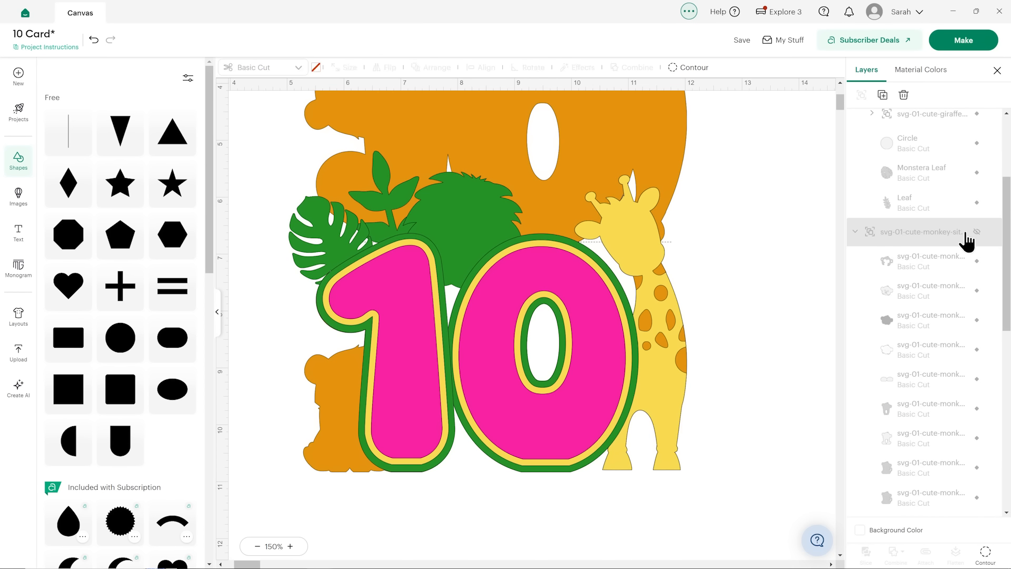
click(977, 232)
scroll(959, 263, down, 5)
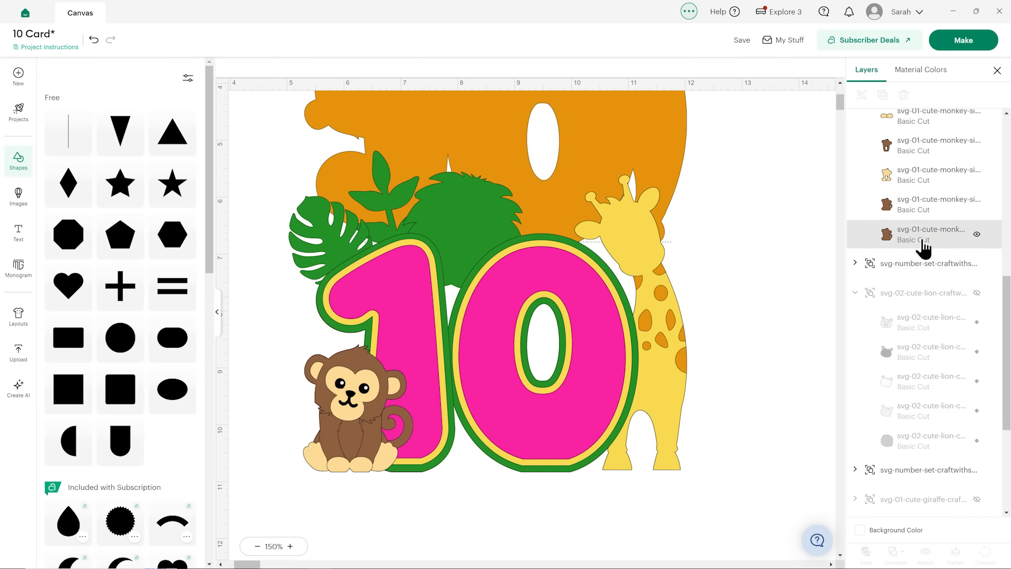
drag(924, 247, 930, 322)
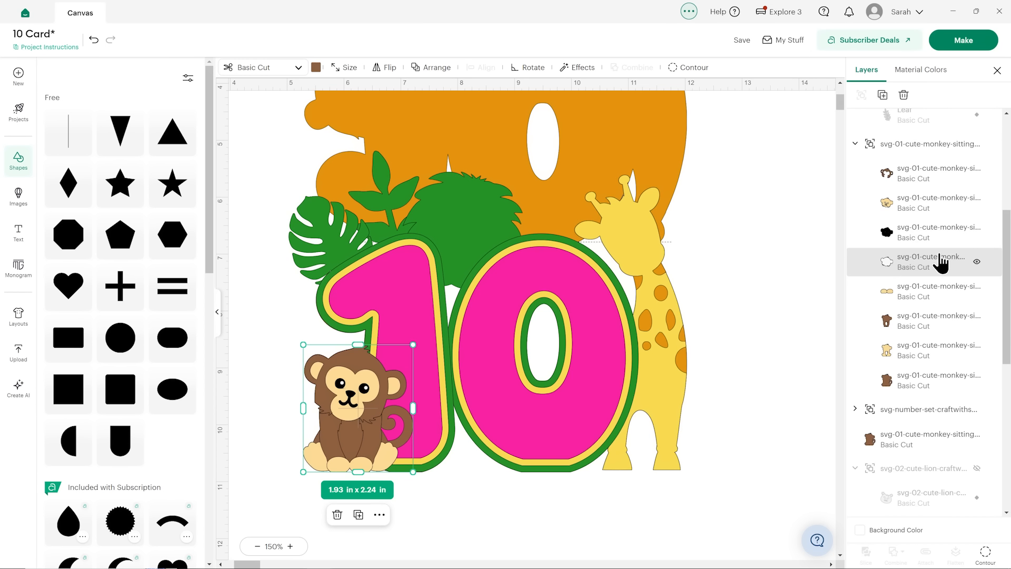
- Collapse and hide the monkey group, and recolour the copied monkey silhouette to the same green as the leaves
click(855, 144)
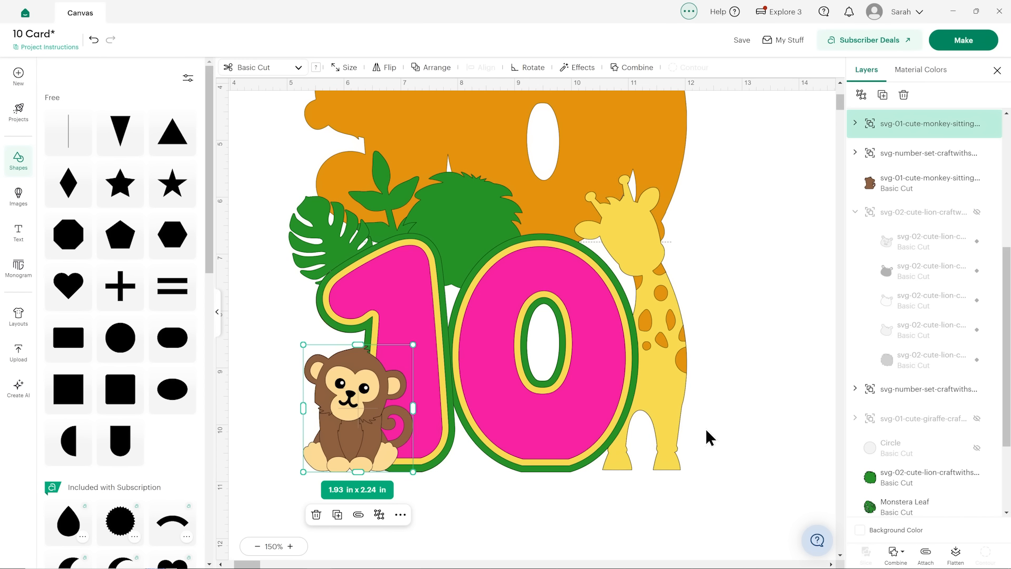
click(977, 123)
click(898, 178)
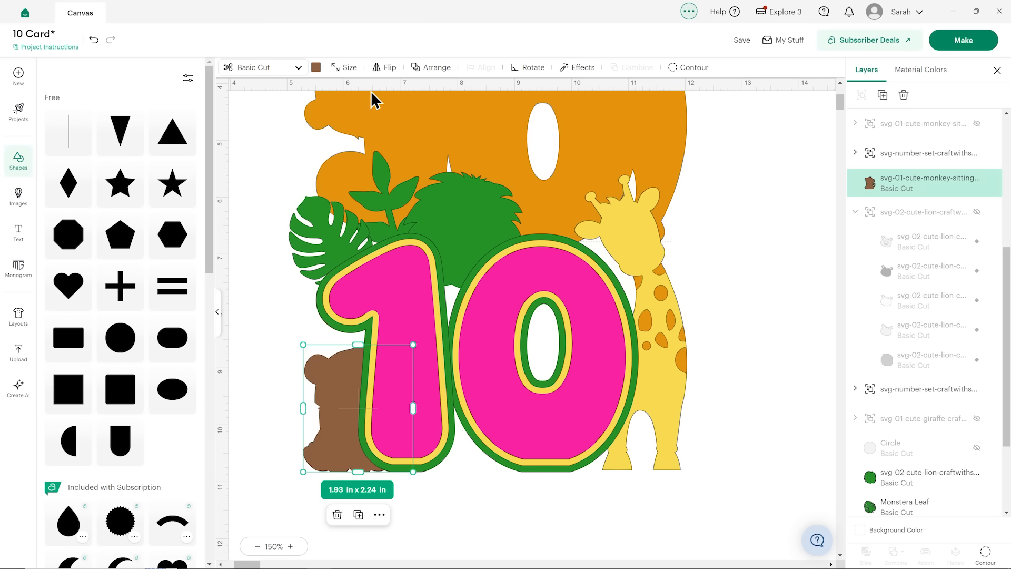
click(316, 67)
click(345, 109)
click(799, 316)
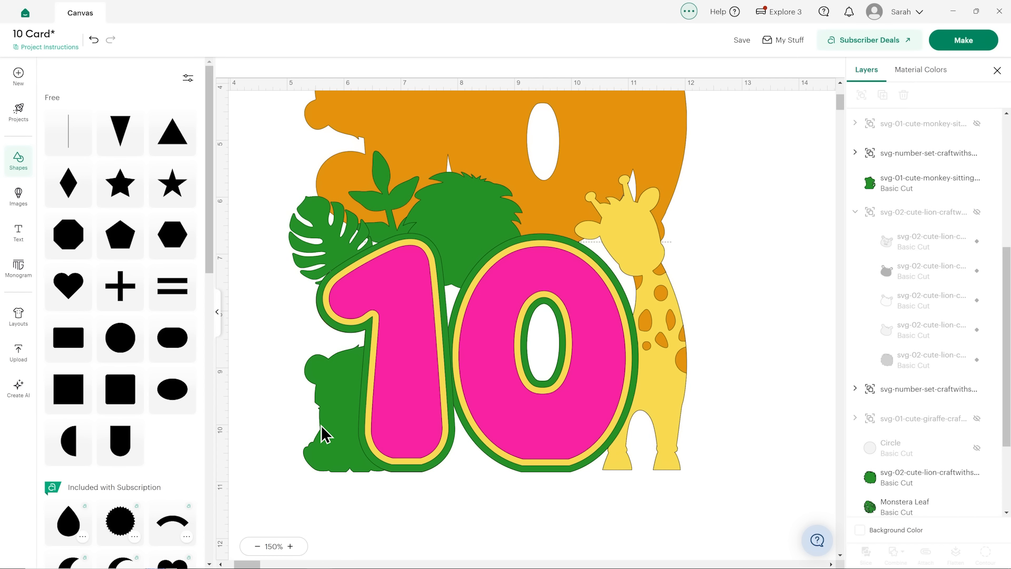
click(903, 476)
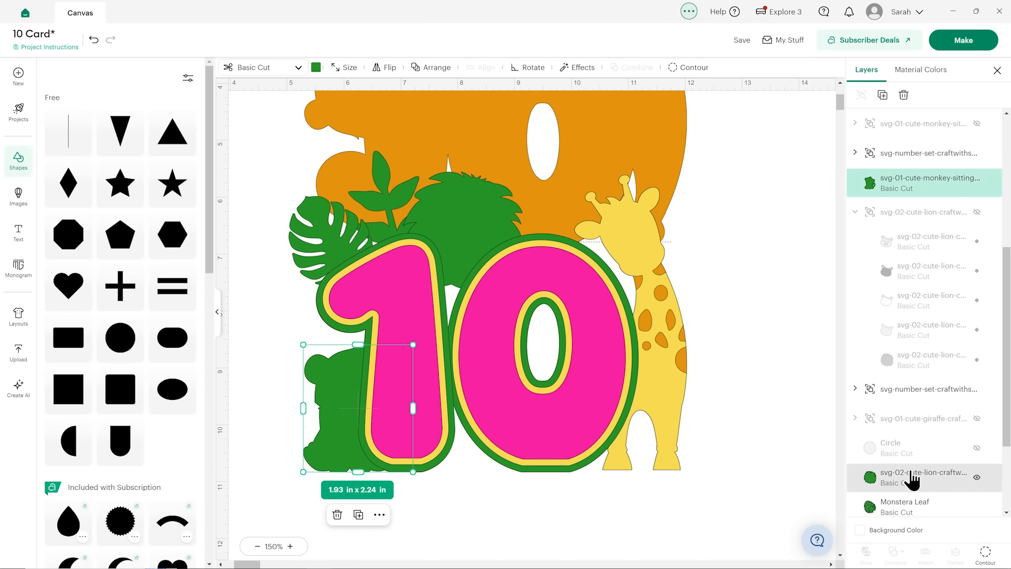
scroll(895, 400, down, 3)
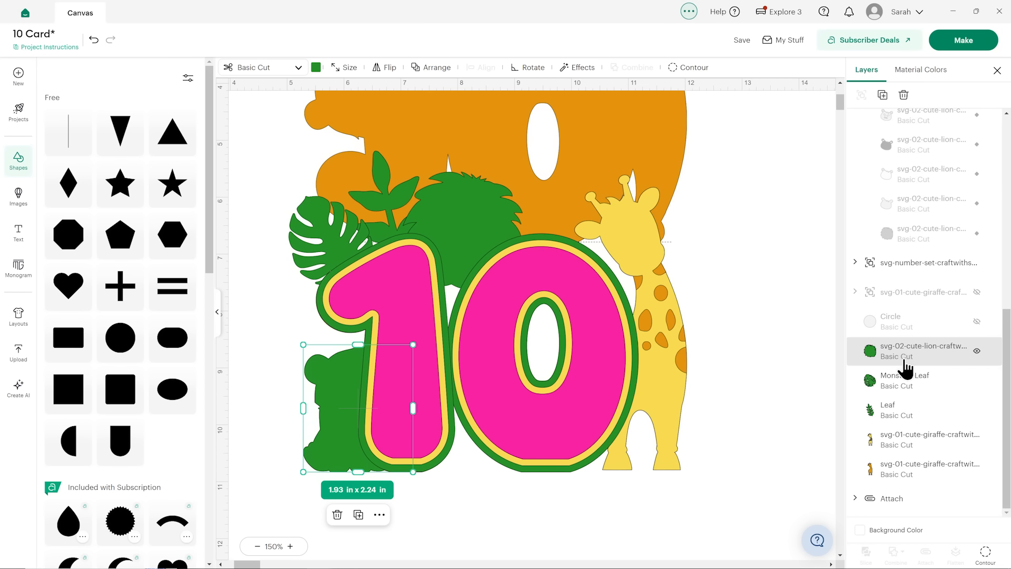
ctrl+click(904, 360)
ctrl+click(901, 383)
ctrl+click(893, 410)
scroll(923, 319, up, 2)
click(914, 293)
scroll(915, 292, up, 3)
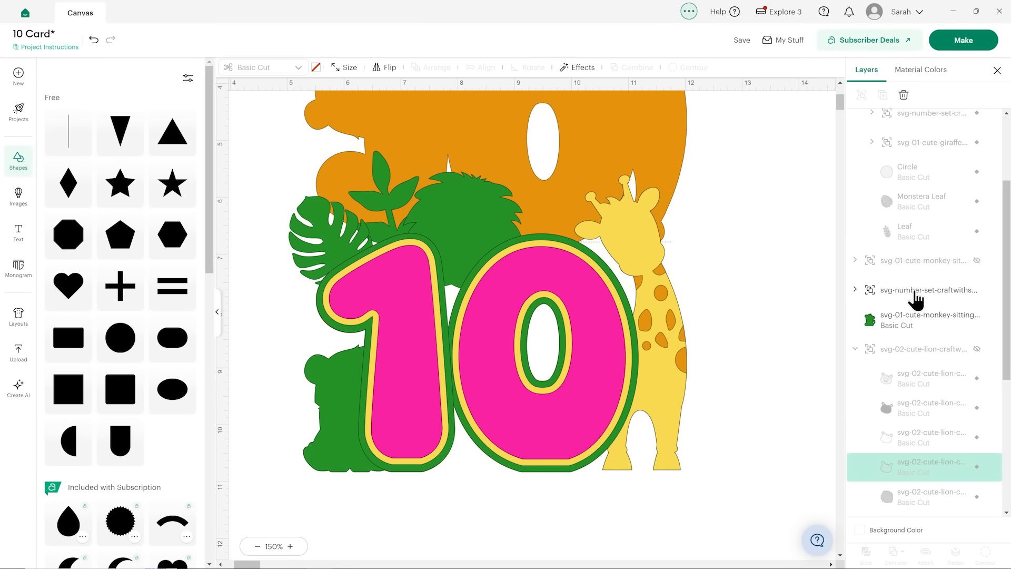
- Collapse the Backup group and move the number 1's green backing layer out of its group to just above the green monkey silhouette
scroll(914, 298, up, 3)
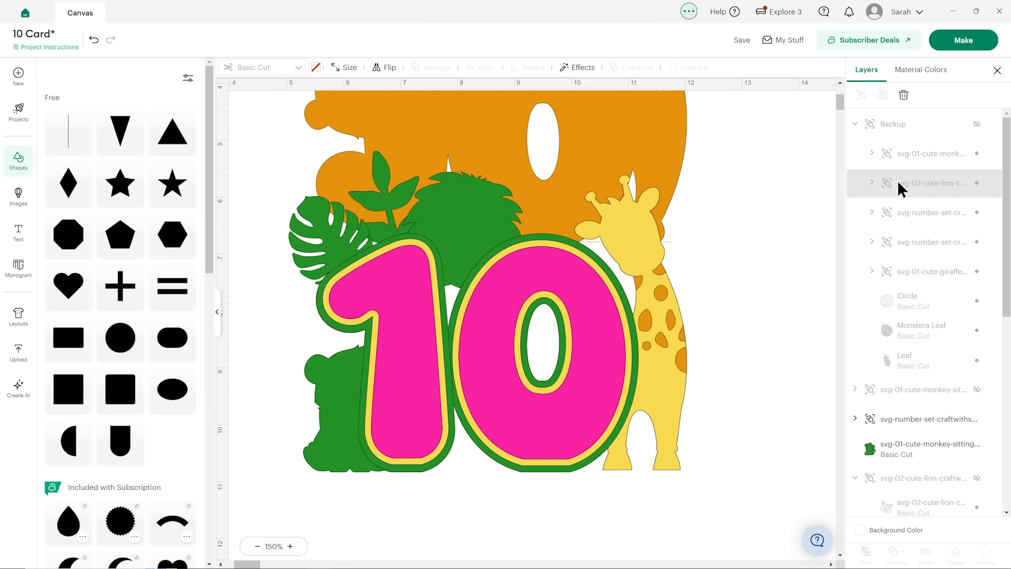
click(855, 125)
click(855, 124)
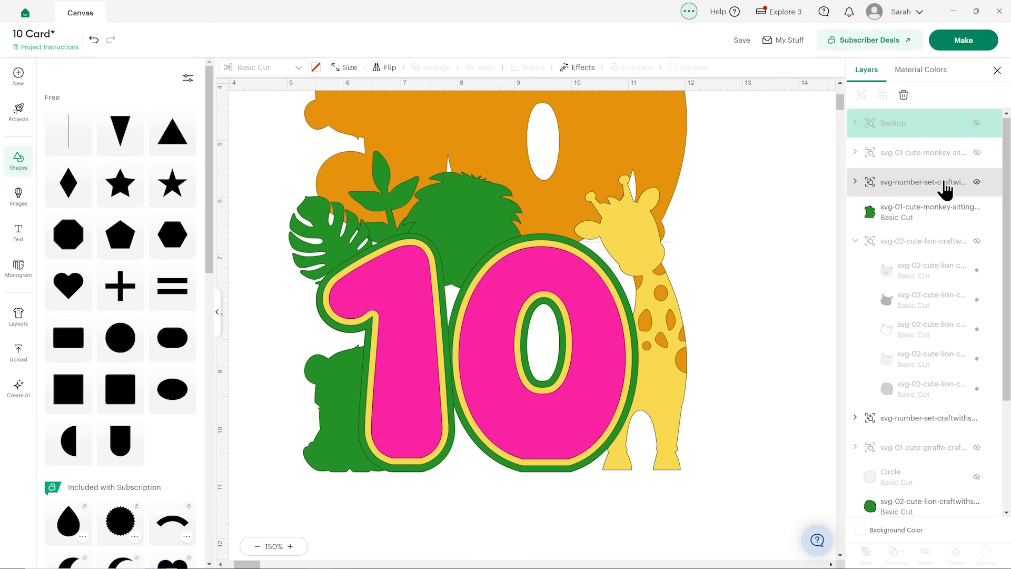
click(867, 183)
drag(906, 272, 891, 296)
scroll(920, 308, down, 3)
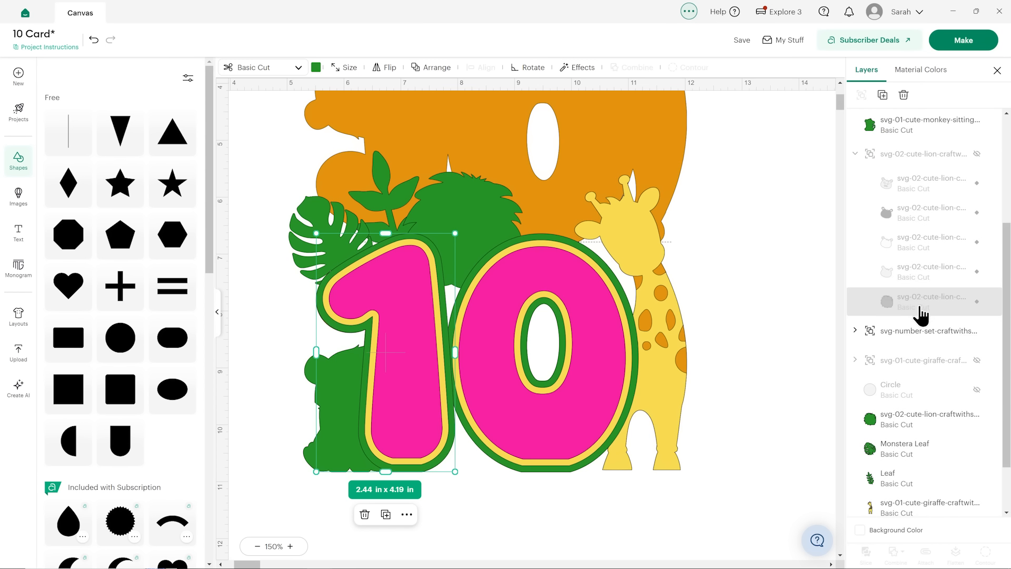
- Move the number 0's green backing layer out to just above its group, and hide both number groups
click(856, 331)
click(895, 423)
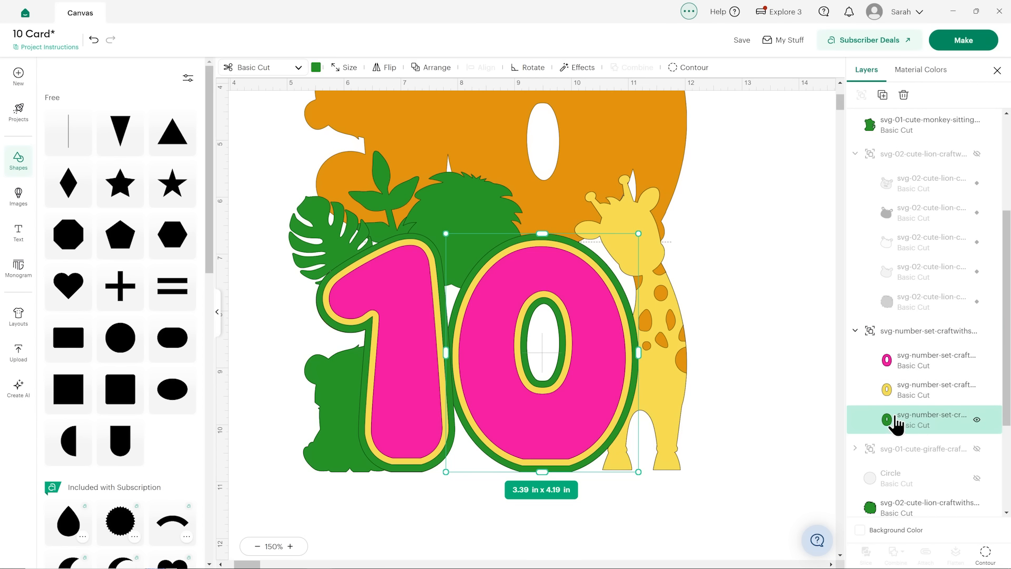
drag(895, 423, 890, 328)
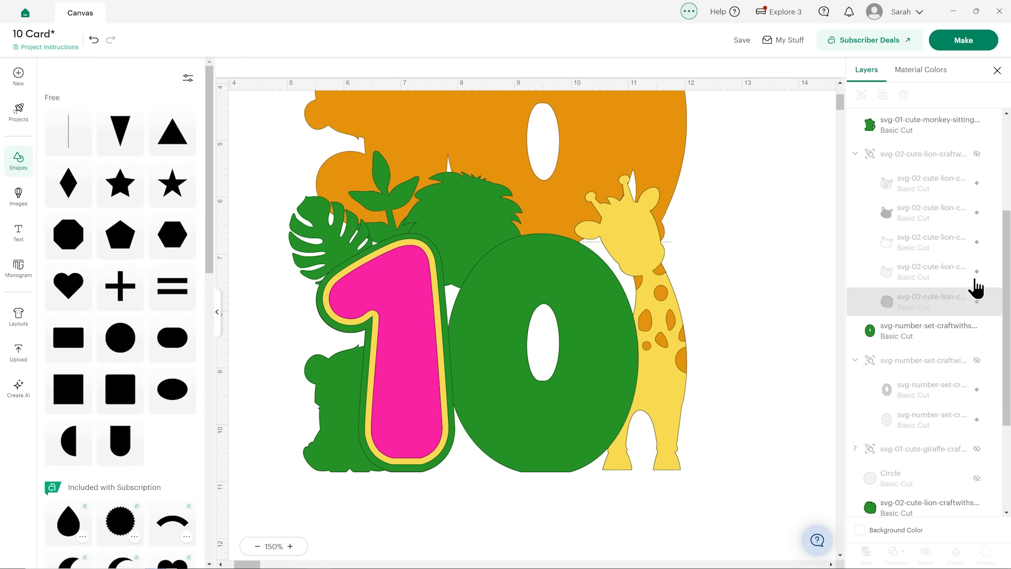
scroll(976, 287, up, 2)
scroll(980, 251, up, 2)
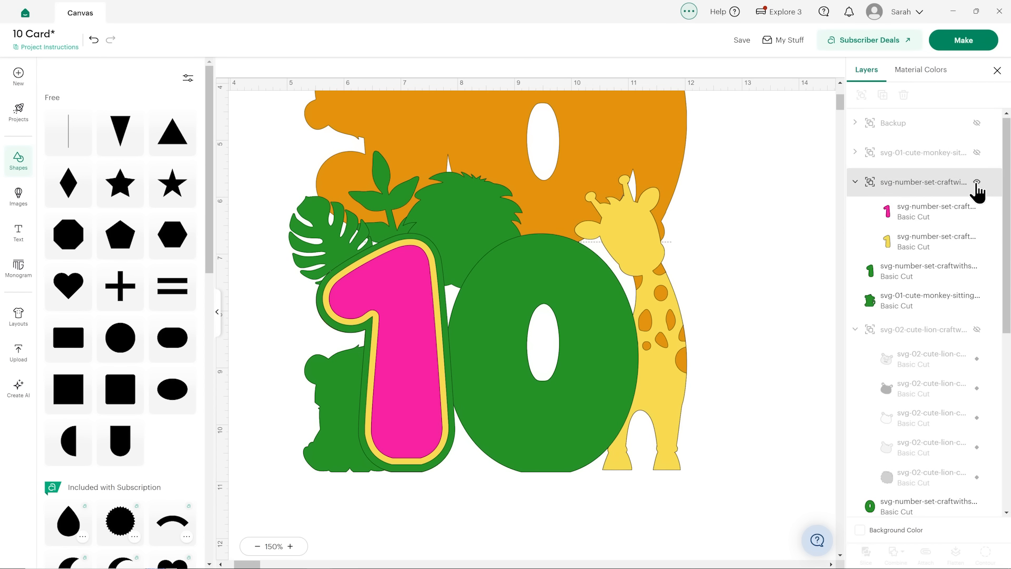
click(976, 181)
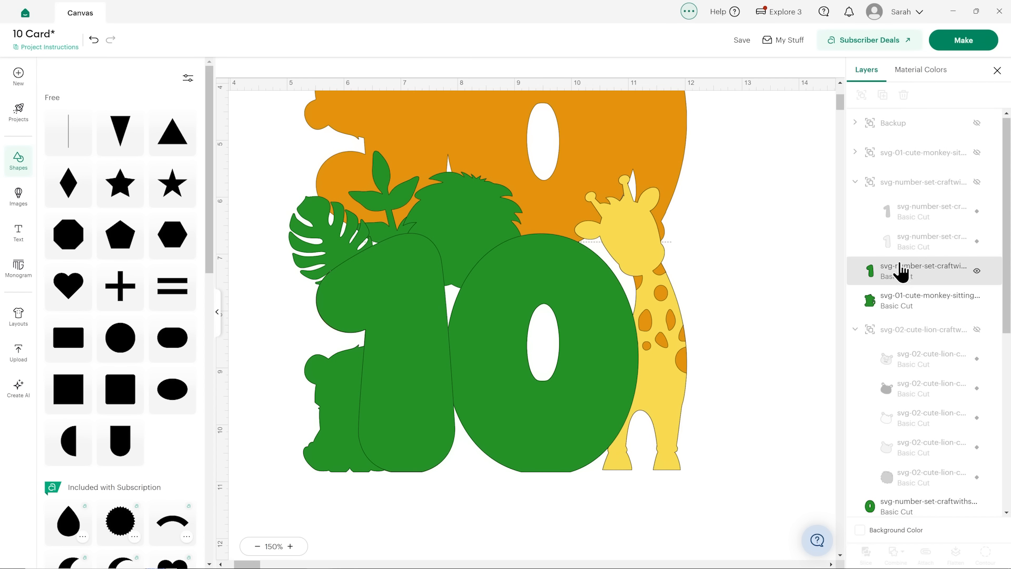
- Weld the green lion, leaf, monstera, monkey, number 1 and number 0 shapes into one silhouette
click(463, 232)
shift+click(386, 198)
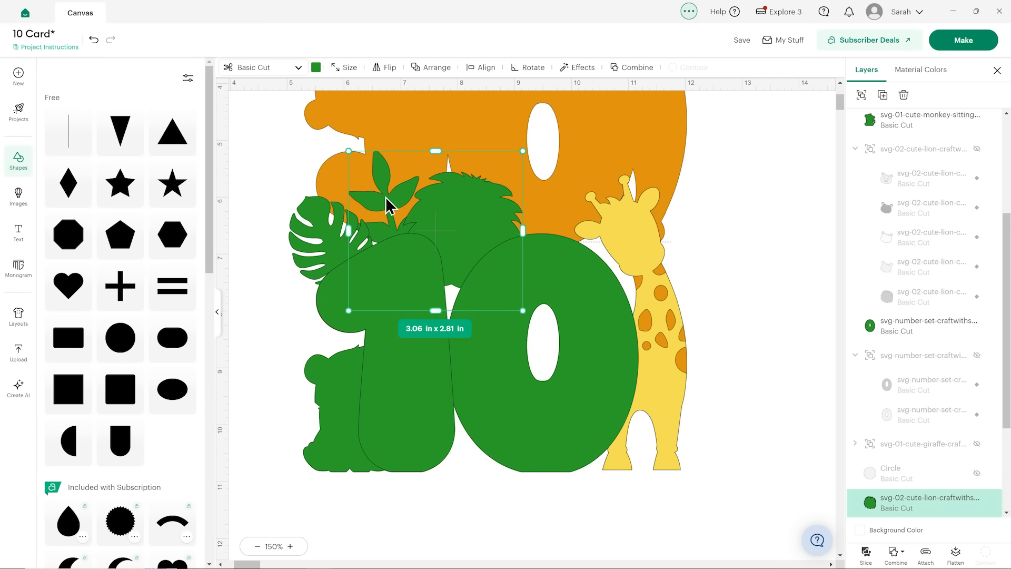
shift+click(324, 222)
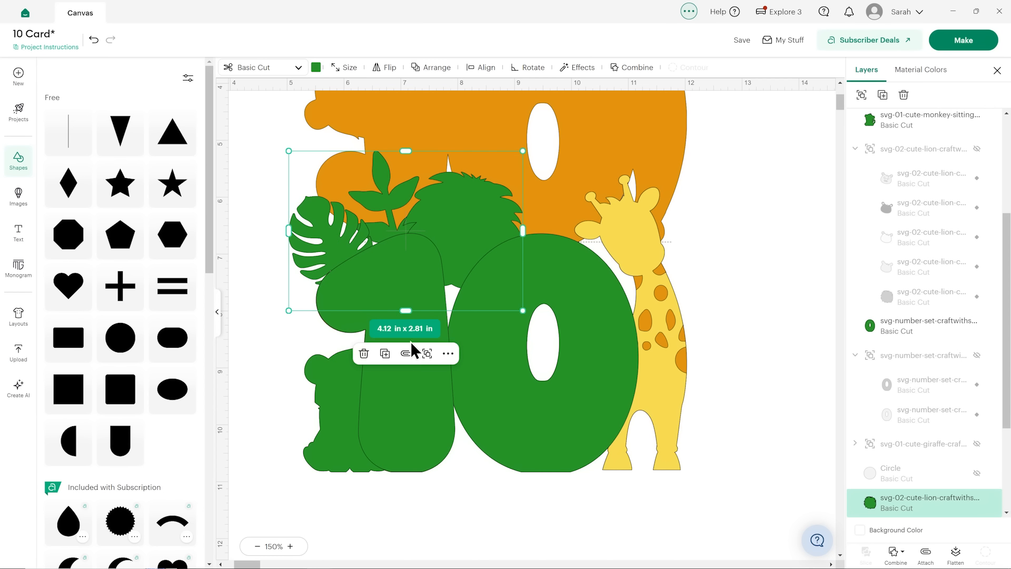
shift+click(335, 433)
shift+click(409, 435)
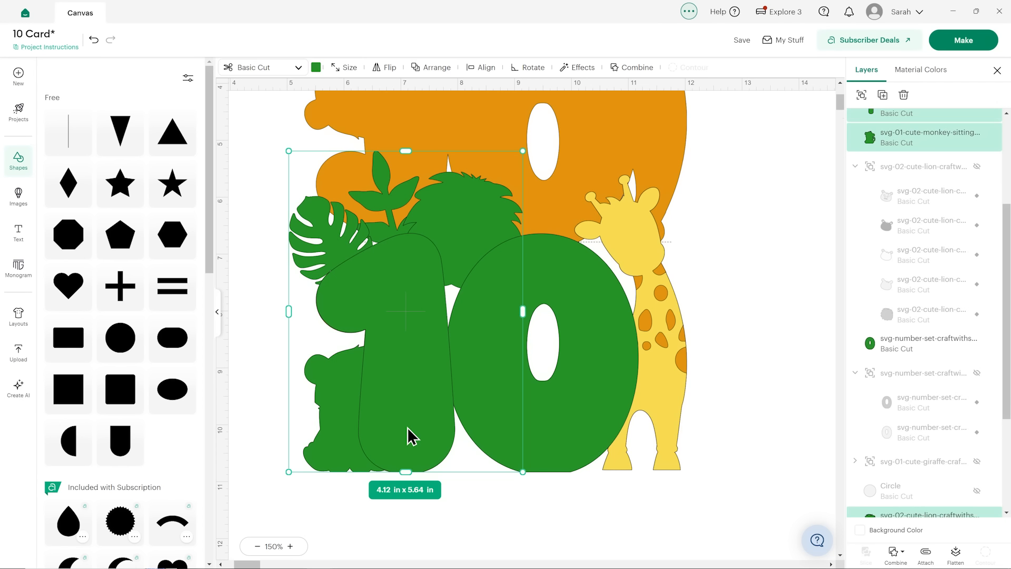
shift+click(605, 390)
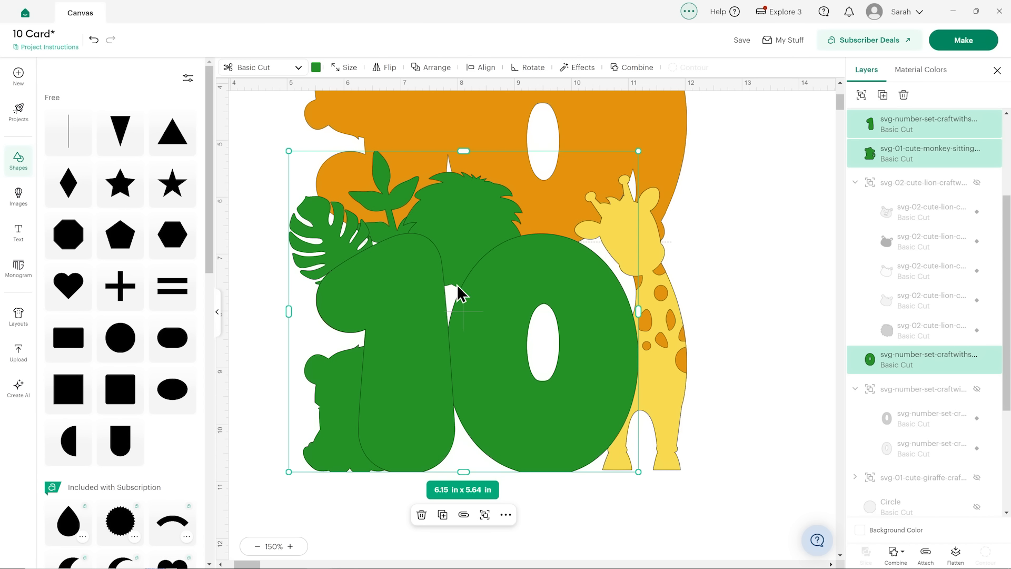
scroll(925, 234, up, 3)
scroll(925, 235, down, 2)
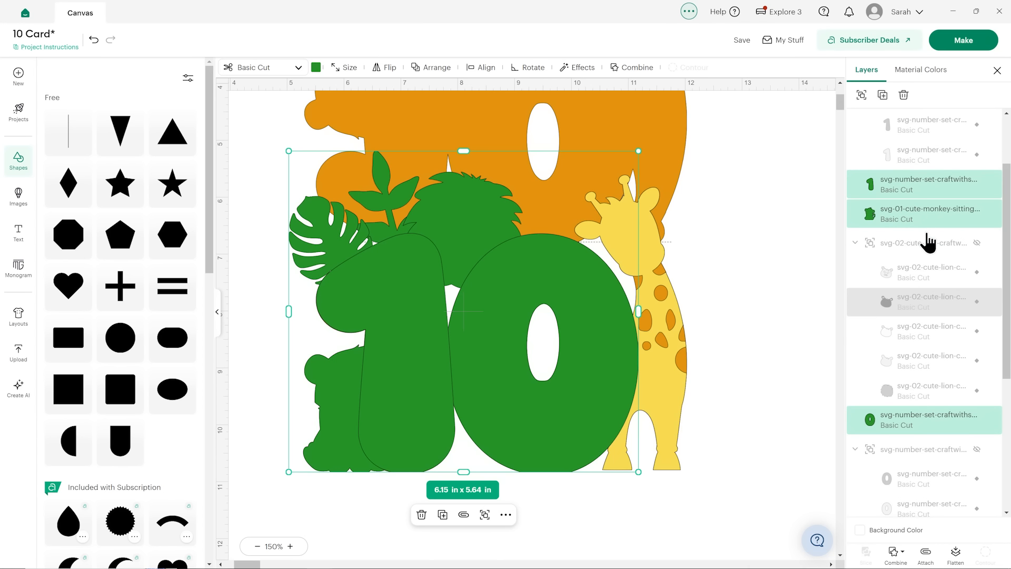
click(894, 552)
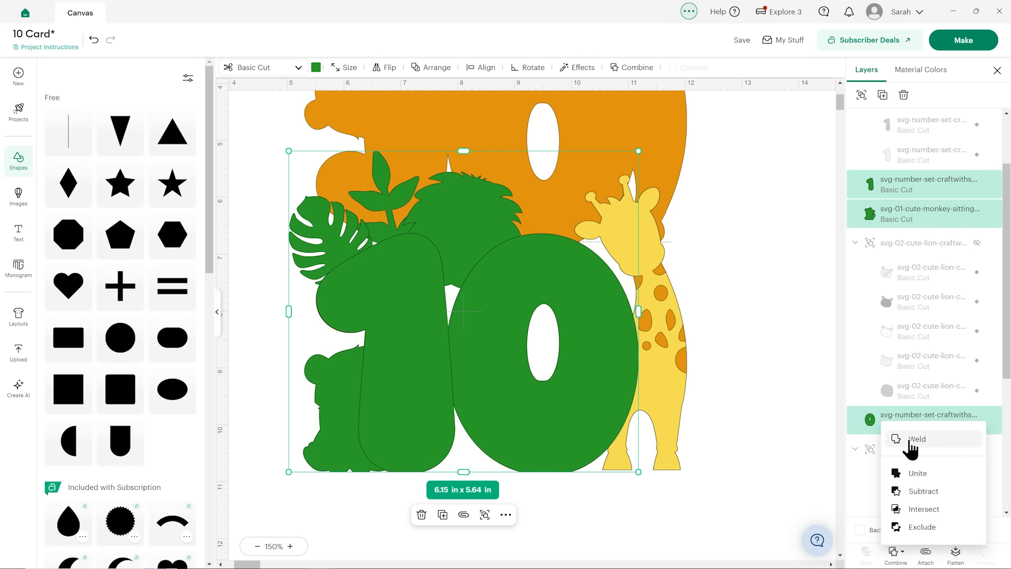
click(909, 445)
click(803, 416)
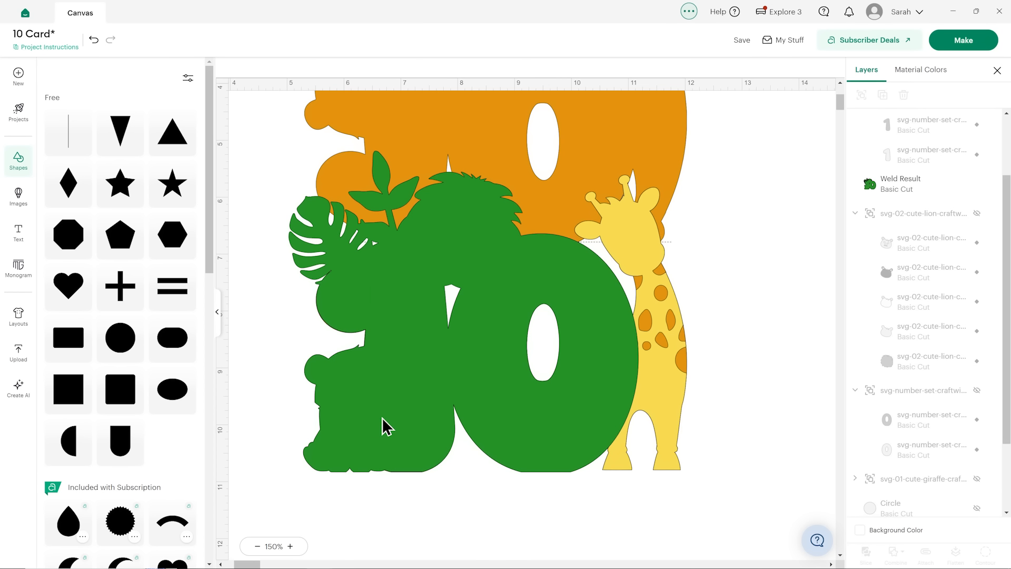
- Use Contour on the welded green silhouette to remove the tiny triangular cut-out beside the monstera leaf
click(469, 349)
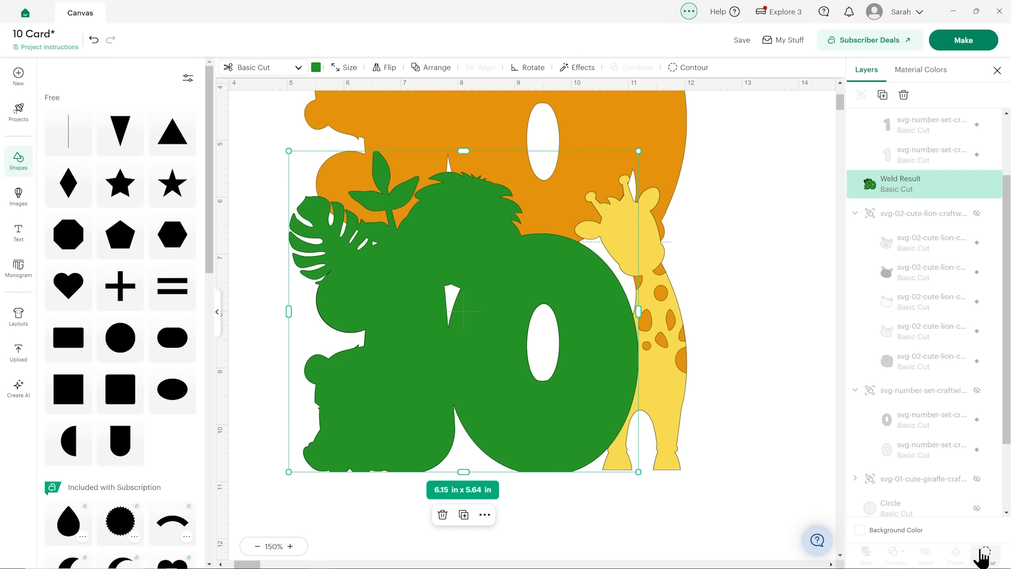
click(983, 553)
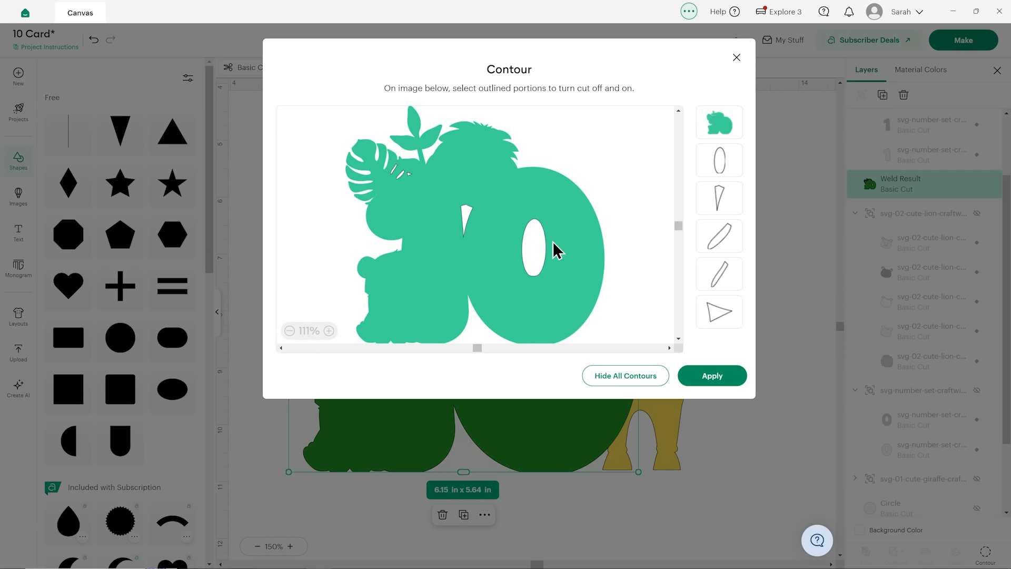
click(726, 322)
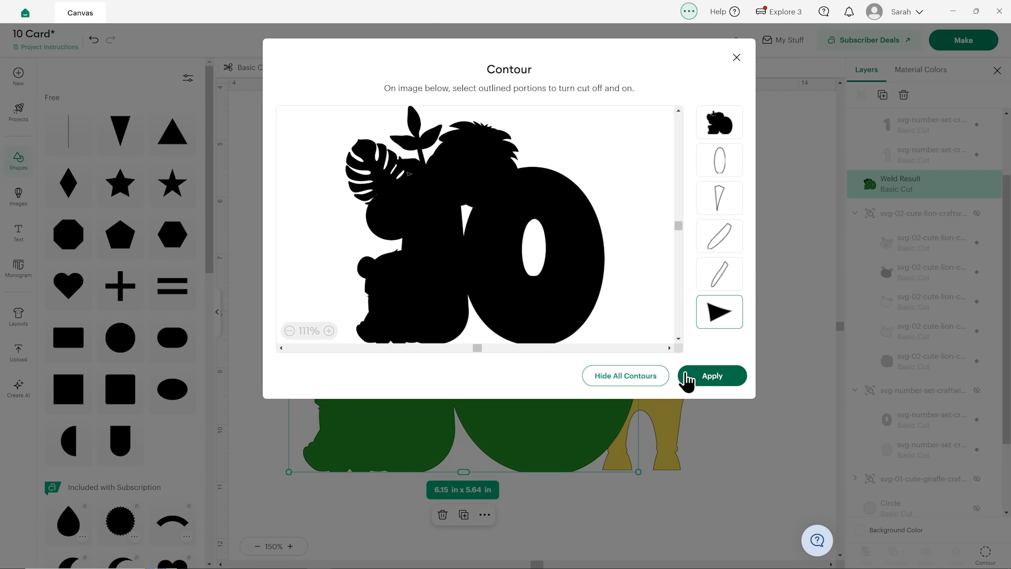
click(695, 375)
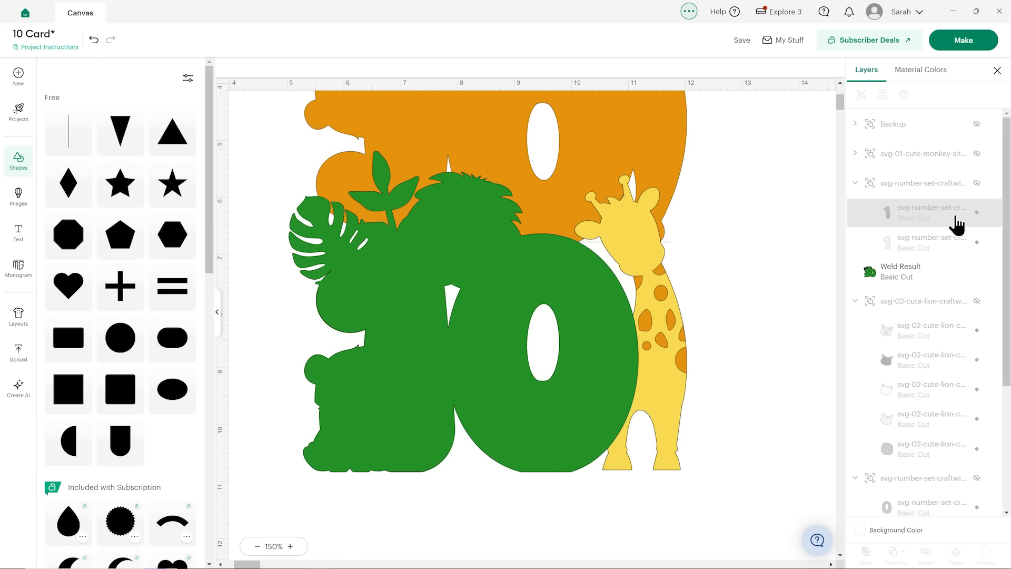
- Show both number groups again, collapse the lion group, and move the welded green silhouette to just below the Circle layer
click(977, 184)
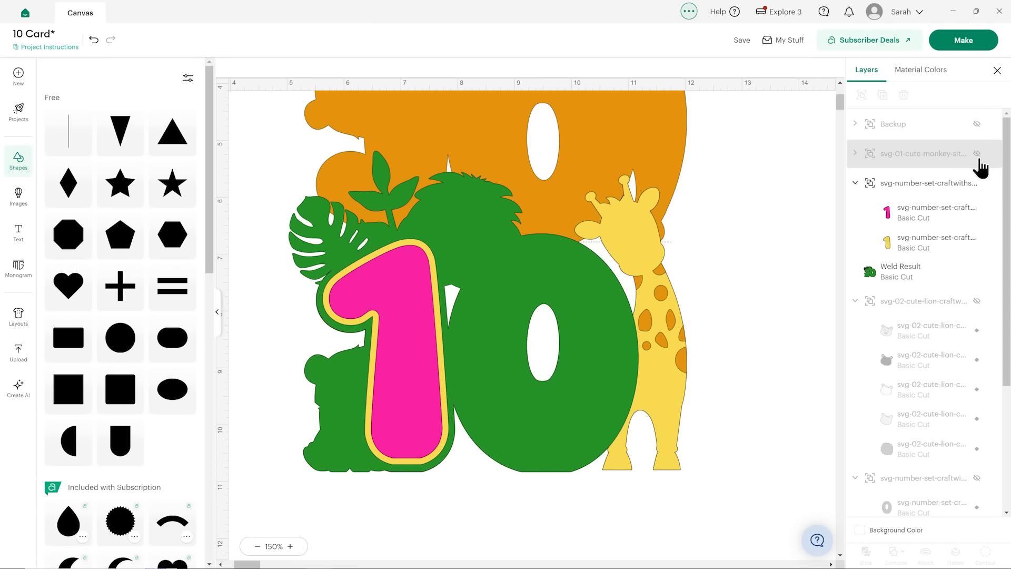
scroll(971, 385, down, 2)
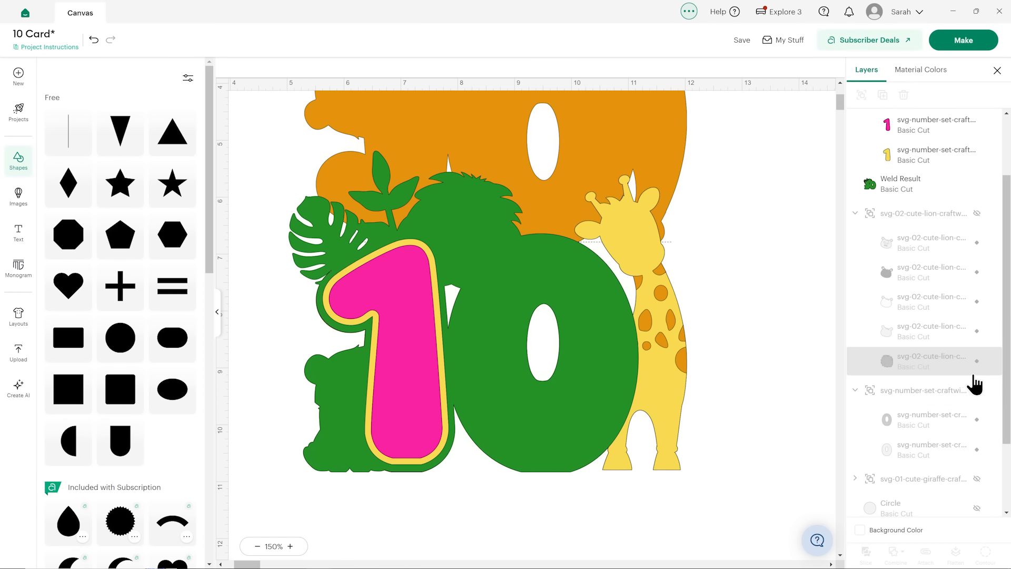
click(916, 186)
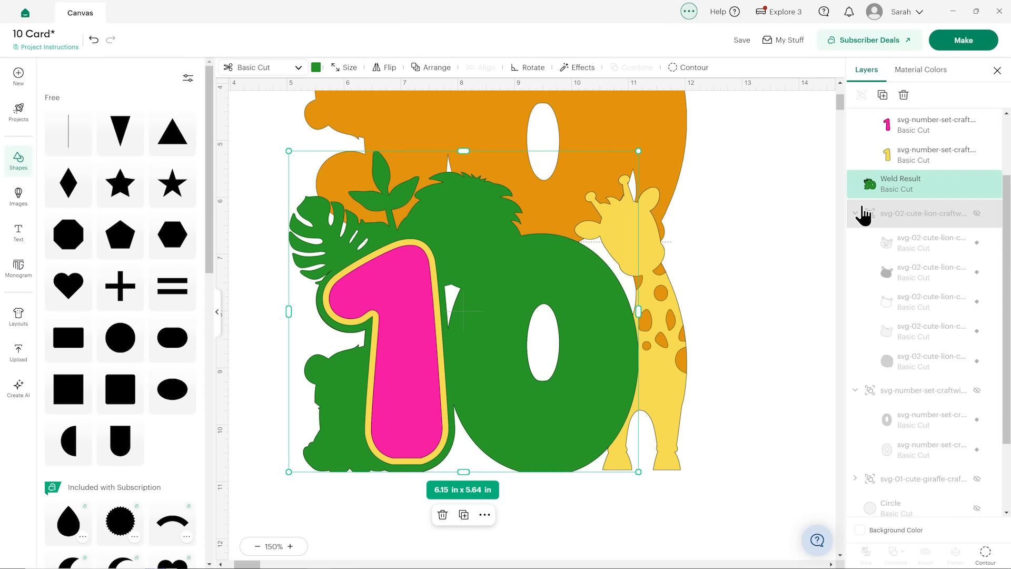
click(855, 213)
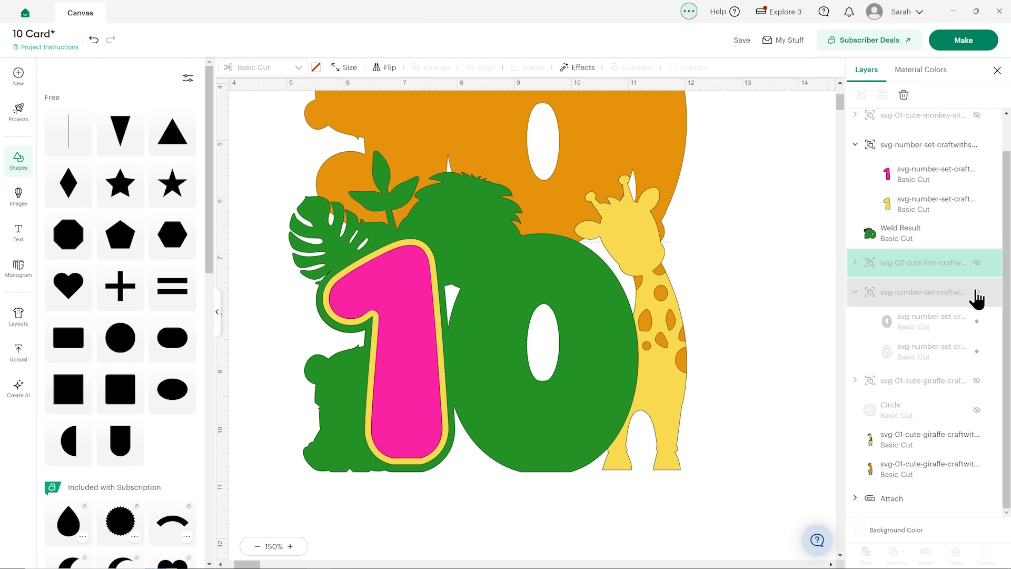
click(902, 240)
drag(901, 243, 902, 442)
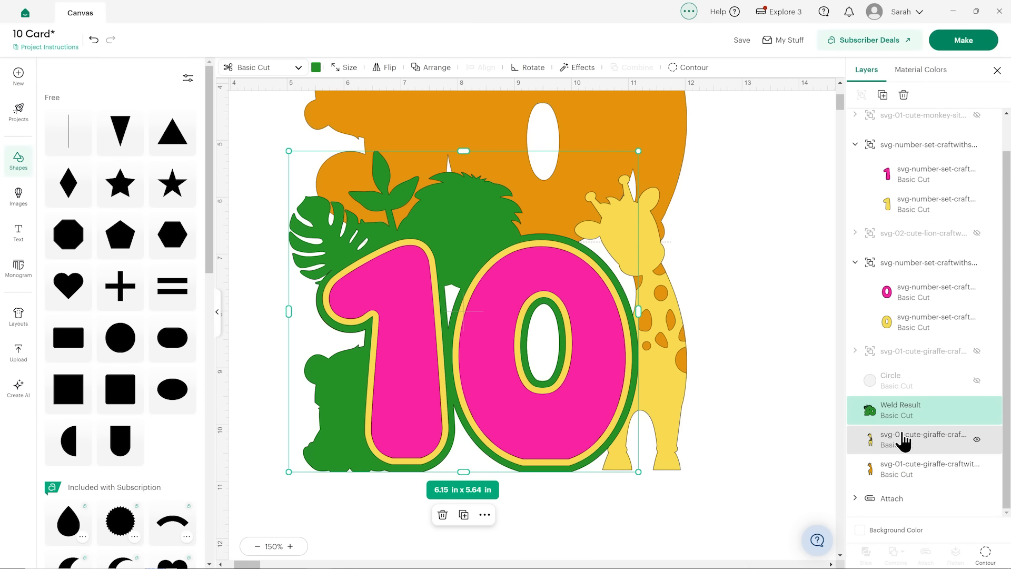
click(767, 394)
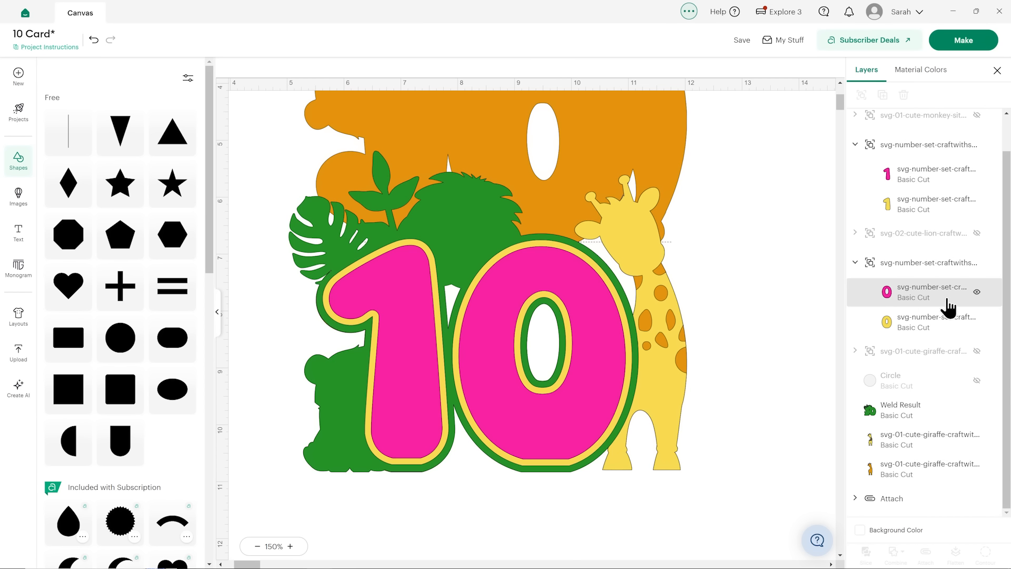
- Show the yellow Circle and place it directly below the welded green silhouette in the layer order
click(977, 380)
drag(885, 384, 890, 421)
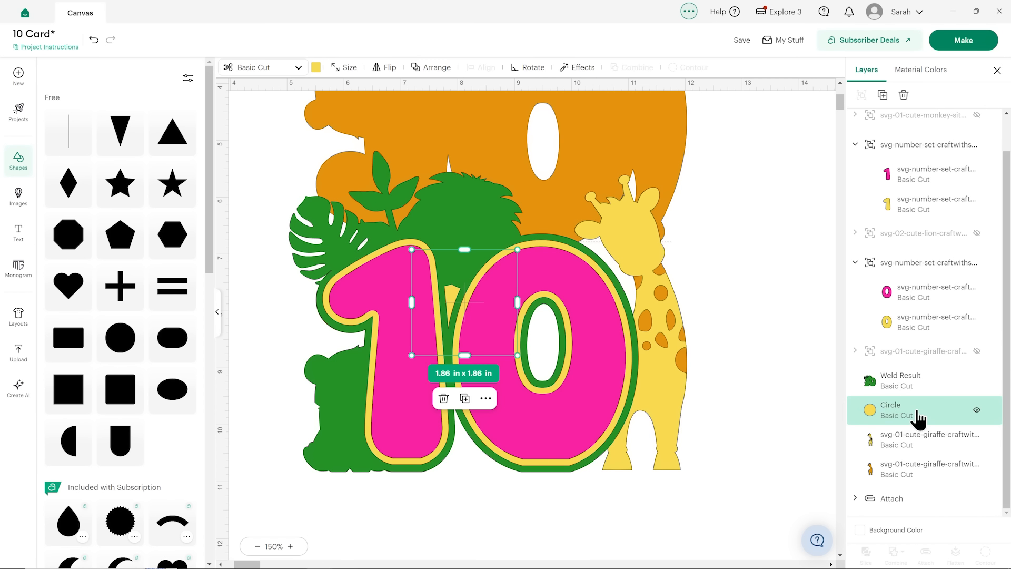
click(921, 391)
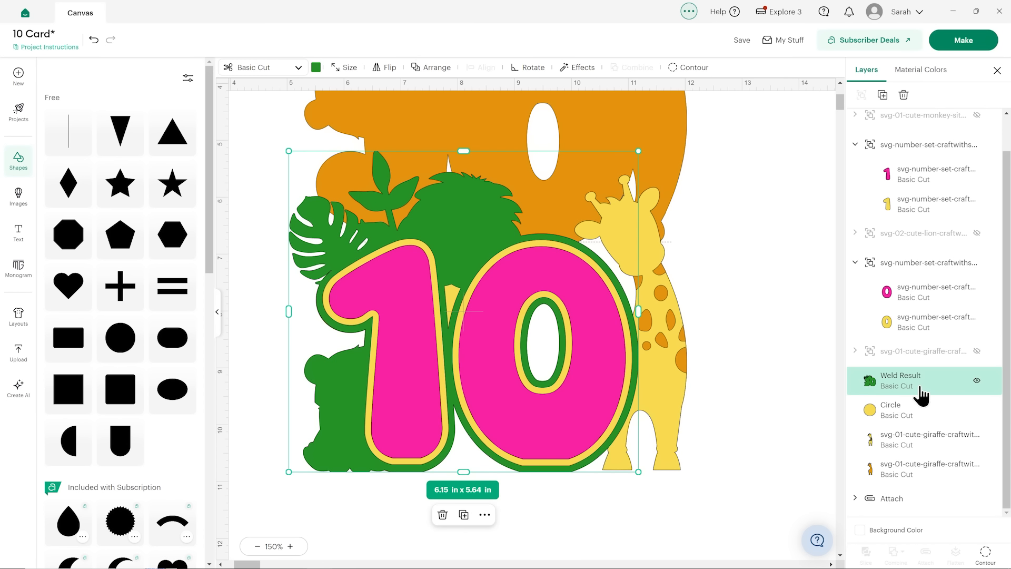
- Show the giraffe and lion groups, and move the lion group above the number 1 group in the layer order
click(976, 352)
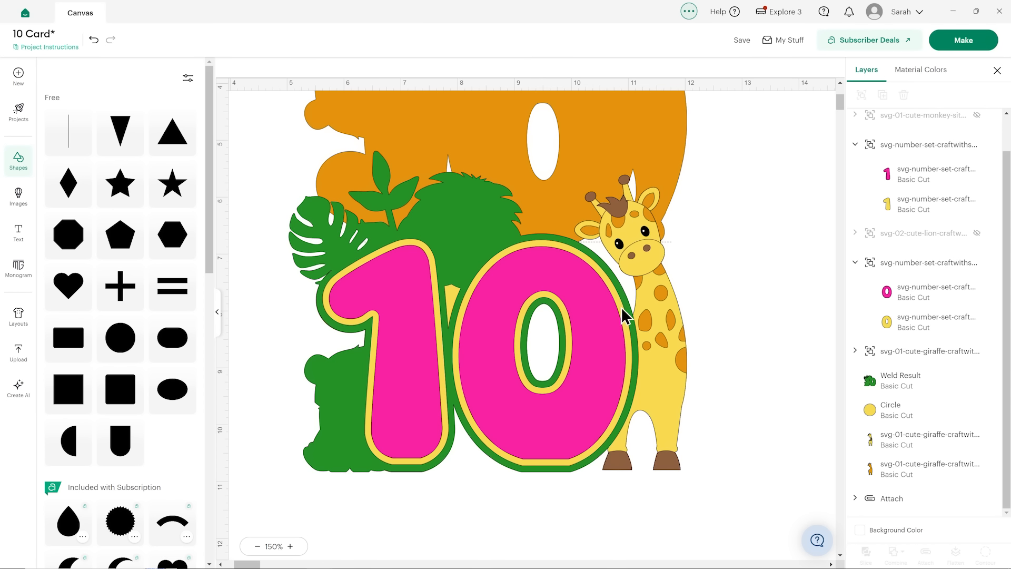
click(977, 233)
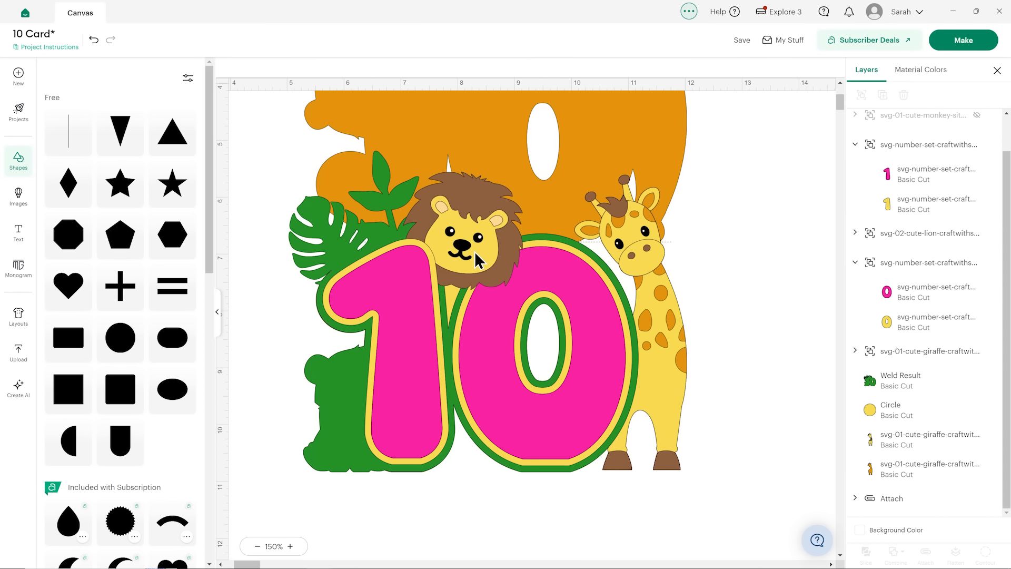
scroll(867, 290, up, 1)
drag(869, 279, 891, 177)
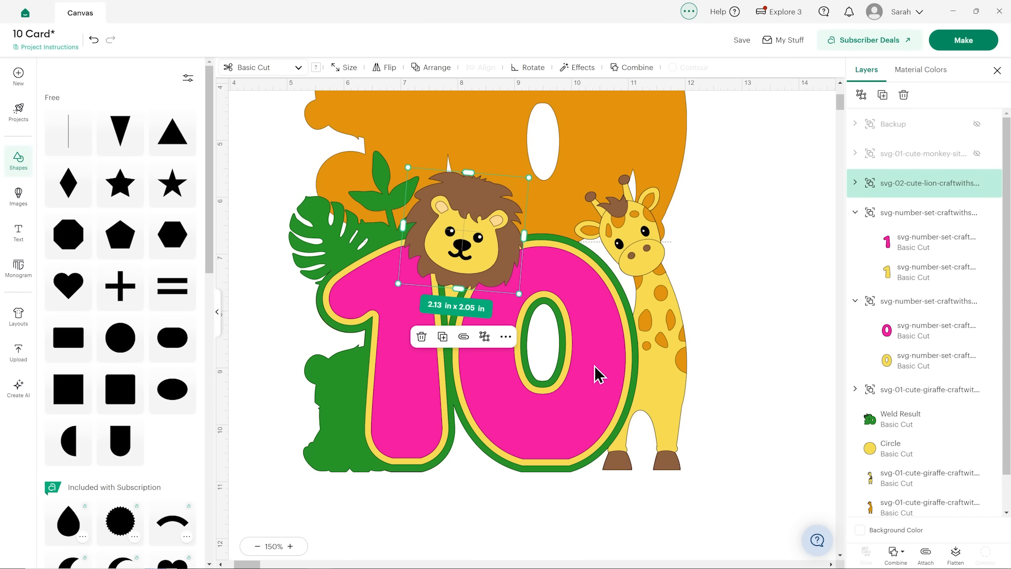
- Move the lion aside to check the shapes behind it, undo that move, and show the monkey group
drag(439, 219, 586, 221)
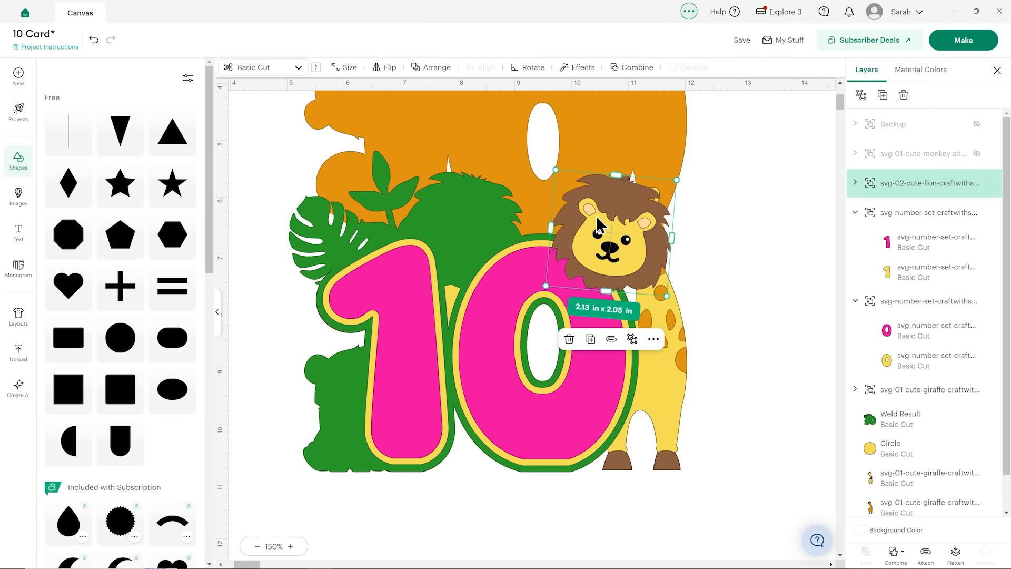
key(ctrl+z)
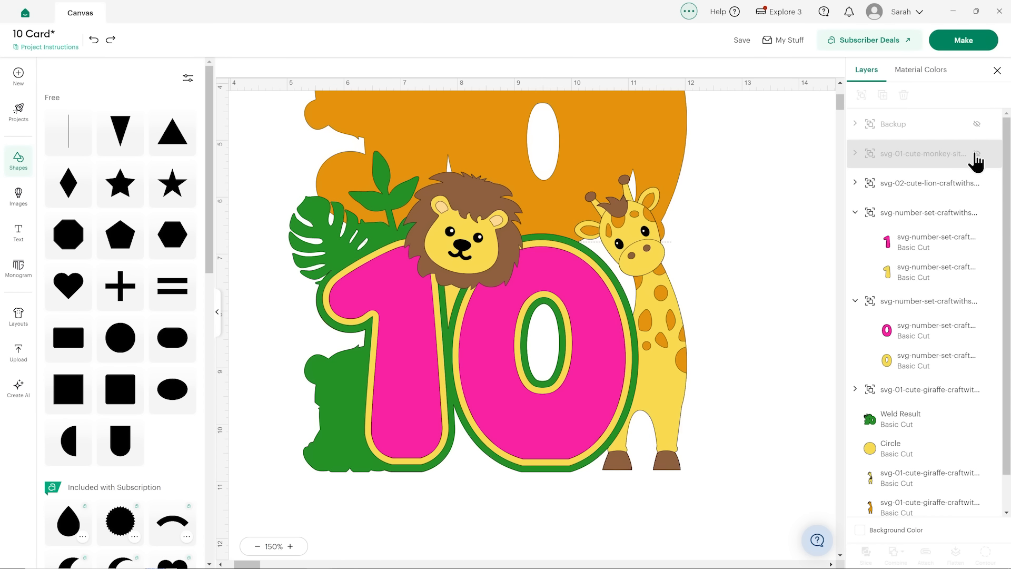
click(976, 153)
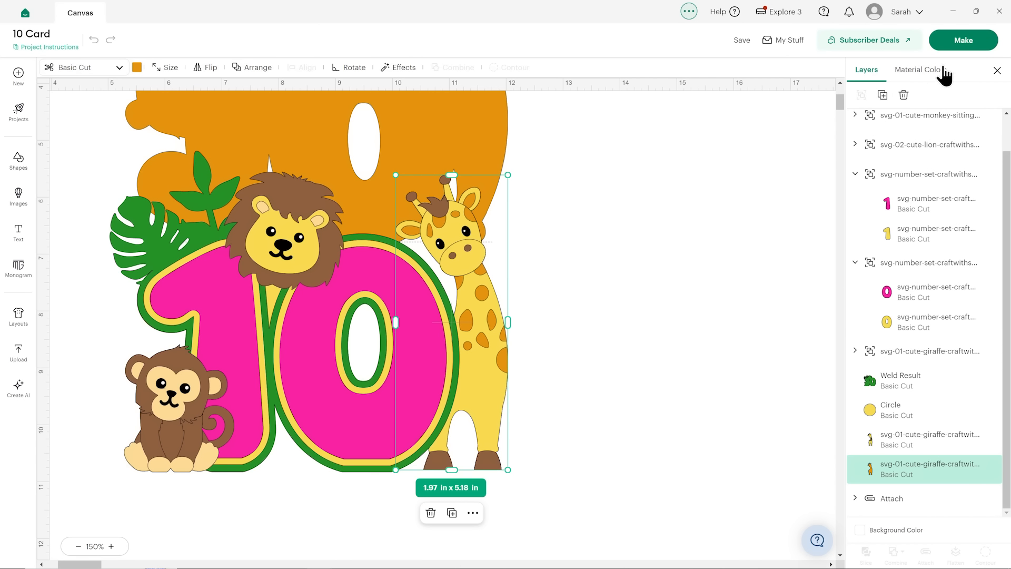
- Open the project's cut preparation and examine the layout of pieces on each of the coloured mats, including the scored card base
click(964, 40)
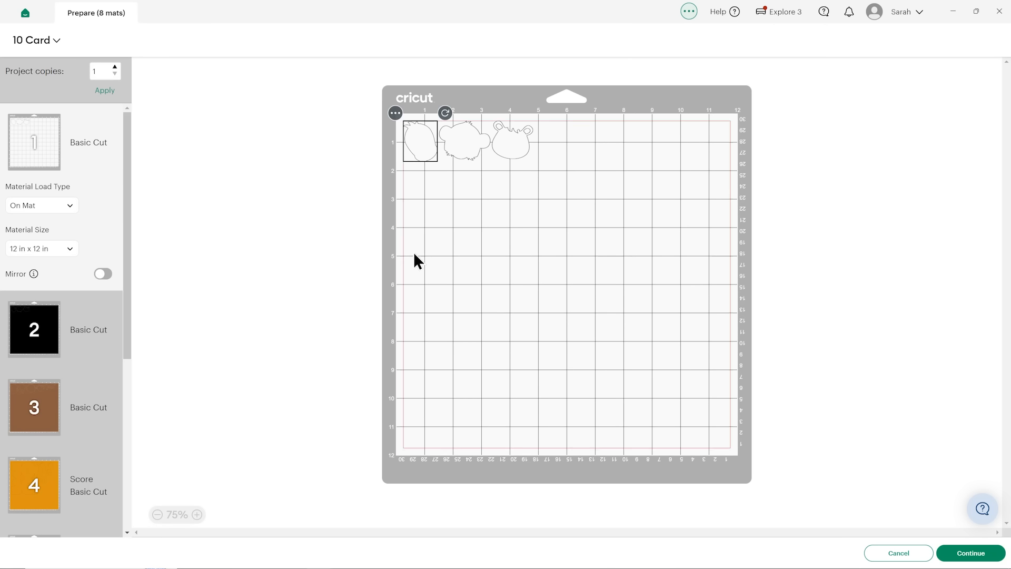
click(87, 318)
click(58, 385)
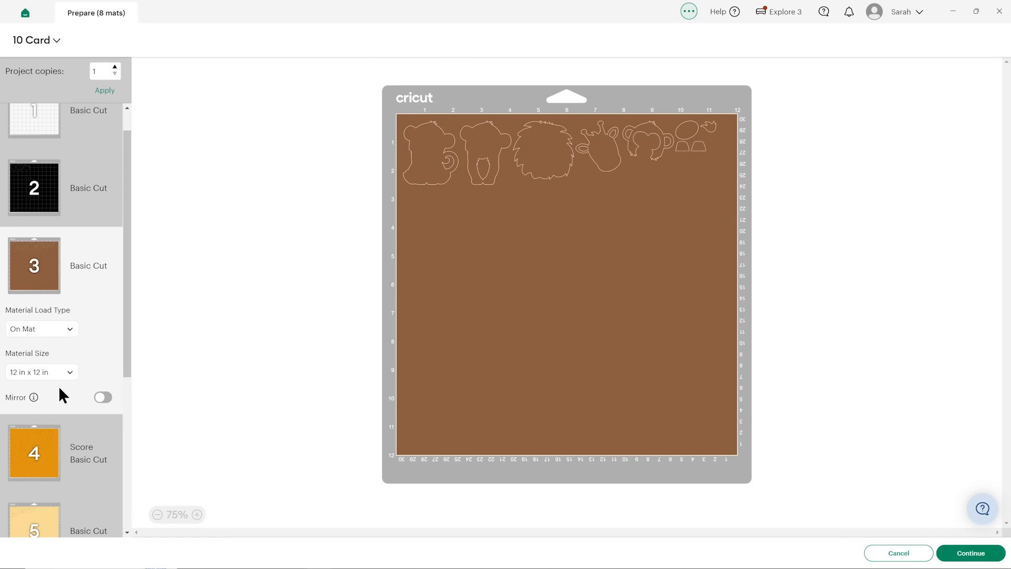
click(64, 438)
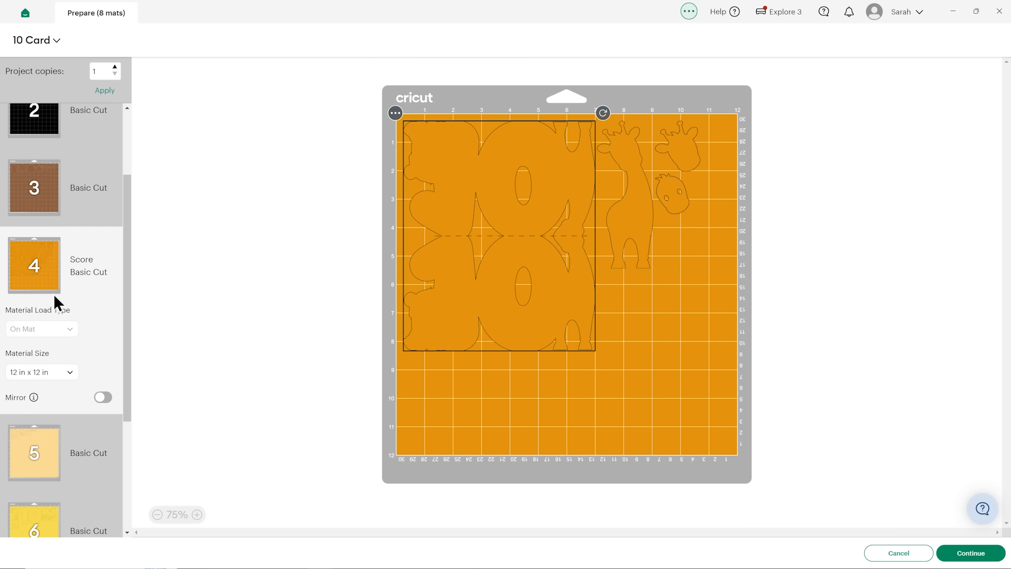
scroll(52, 293, down, 2)
click(63, 350)
click(58, 440)
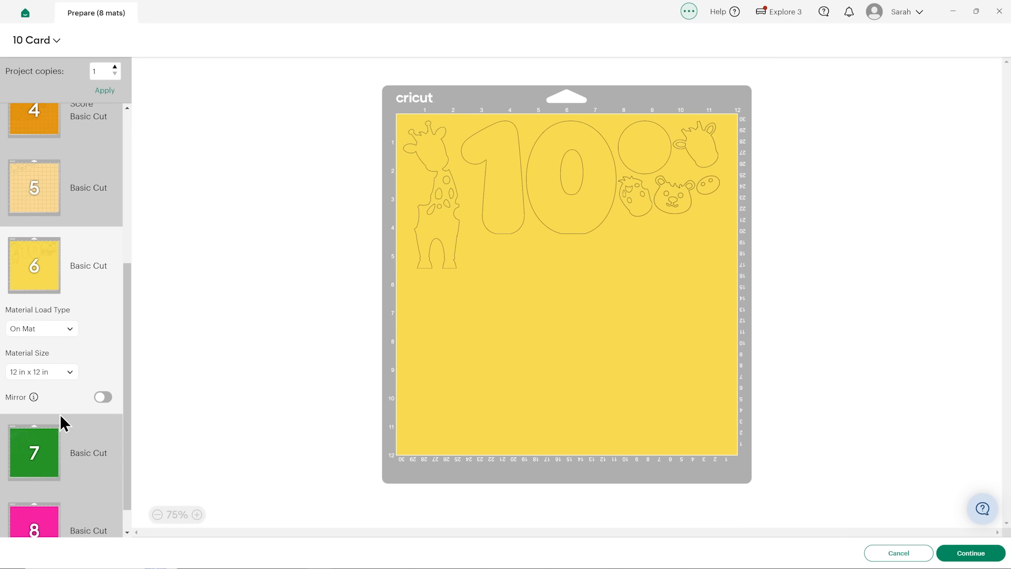
click(63, 411)
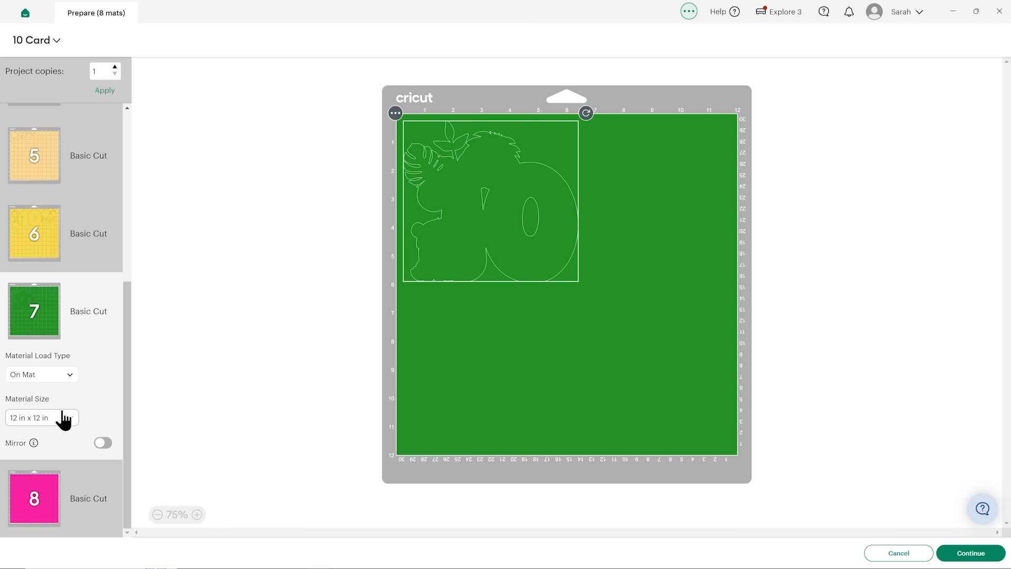
click(38, 484)
drag(529, 199, 451, 197)
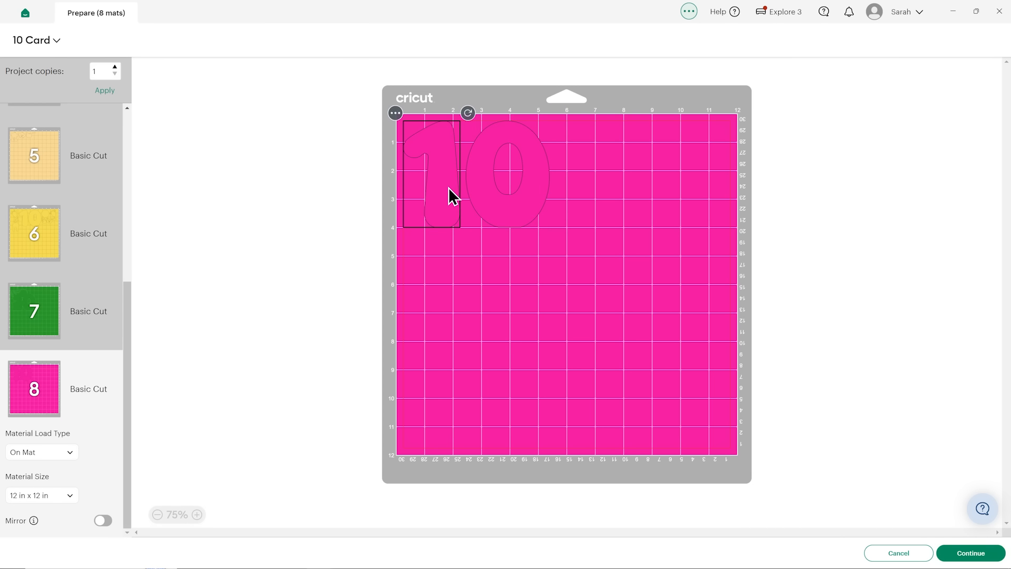
- Cancel the cut preparation and look over the assembled card design on the canvas
click(320, 175)
click(889, 552)
scroll(570, 217, up, 2)
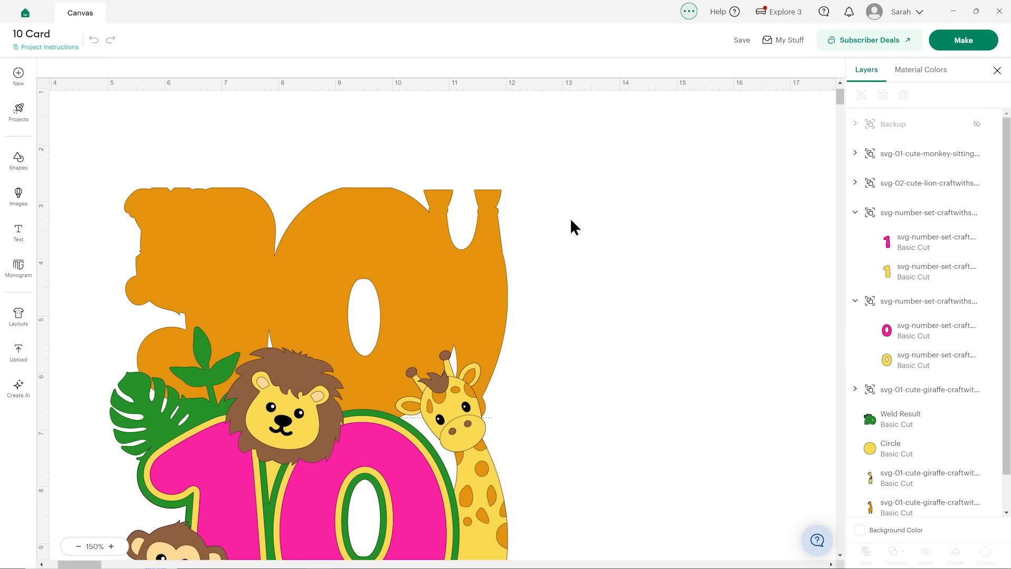
scroll(571, 220, down, 3)
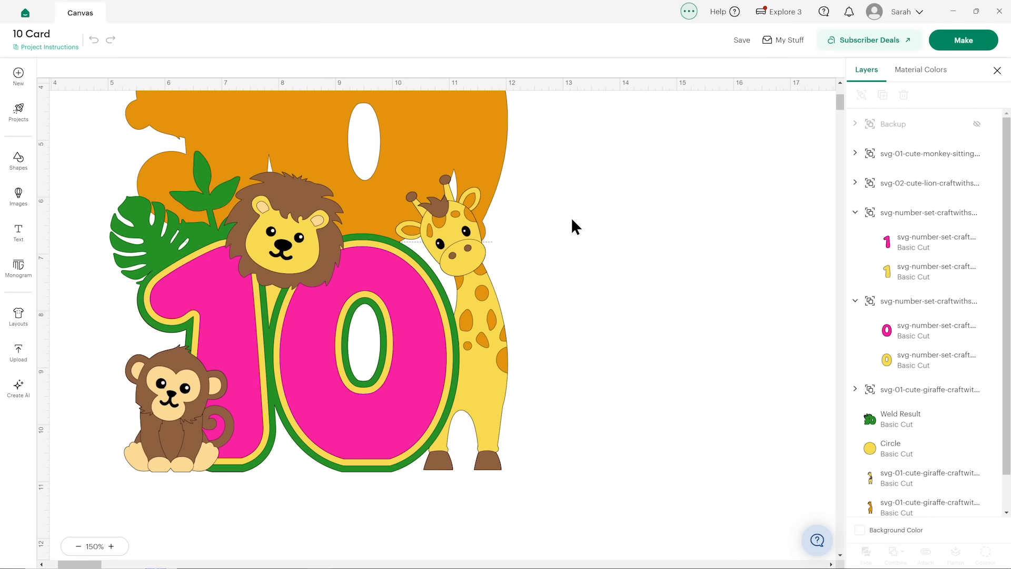